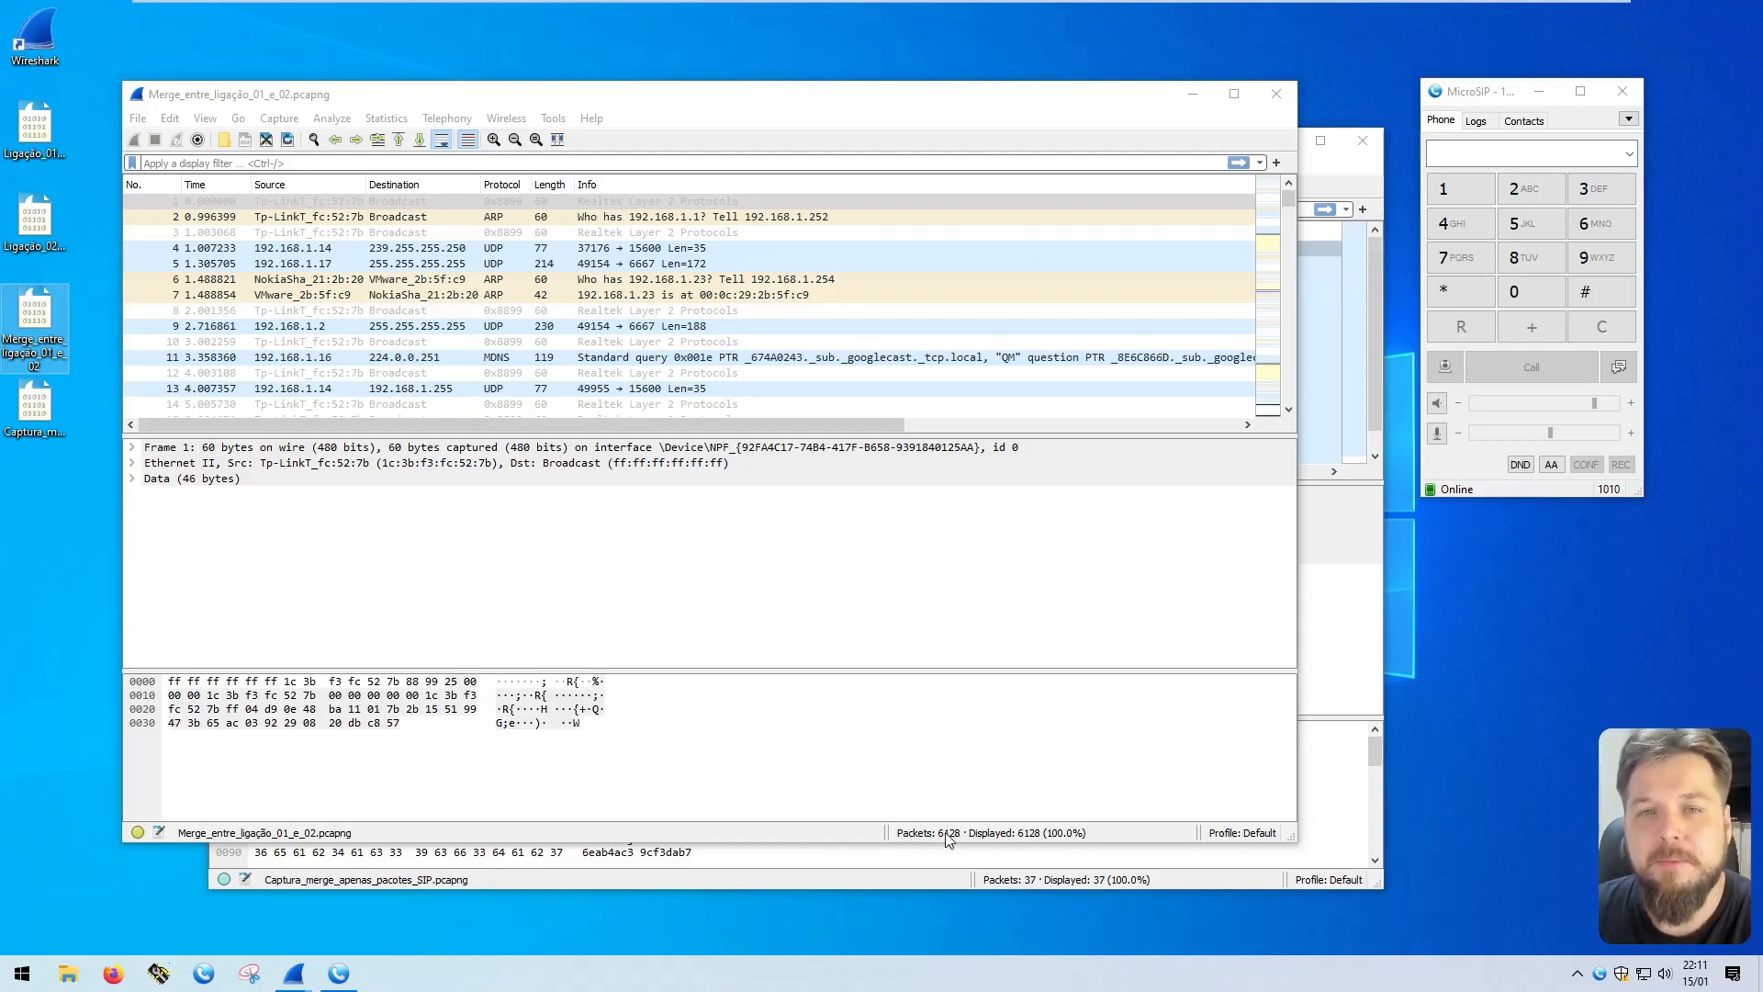
Step: Bring the Captura_merge_apenas_pacotes_SIP.pcapng capture to the front and look through its SIP packet list
left_click(1308, 195)
left_click_drag(291, 150, 278, 149)
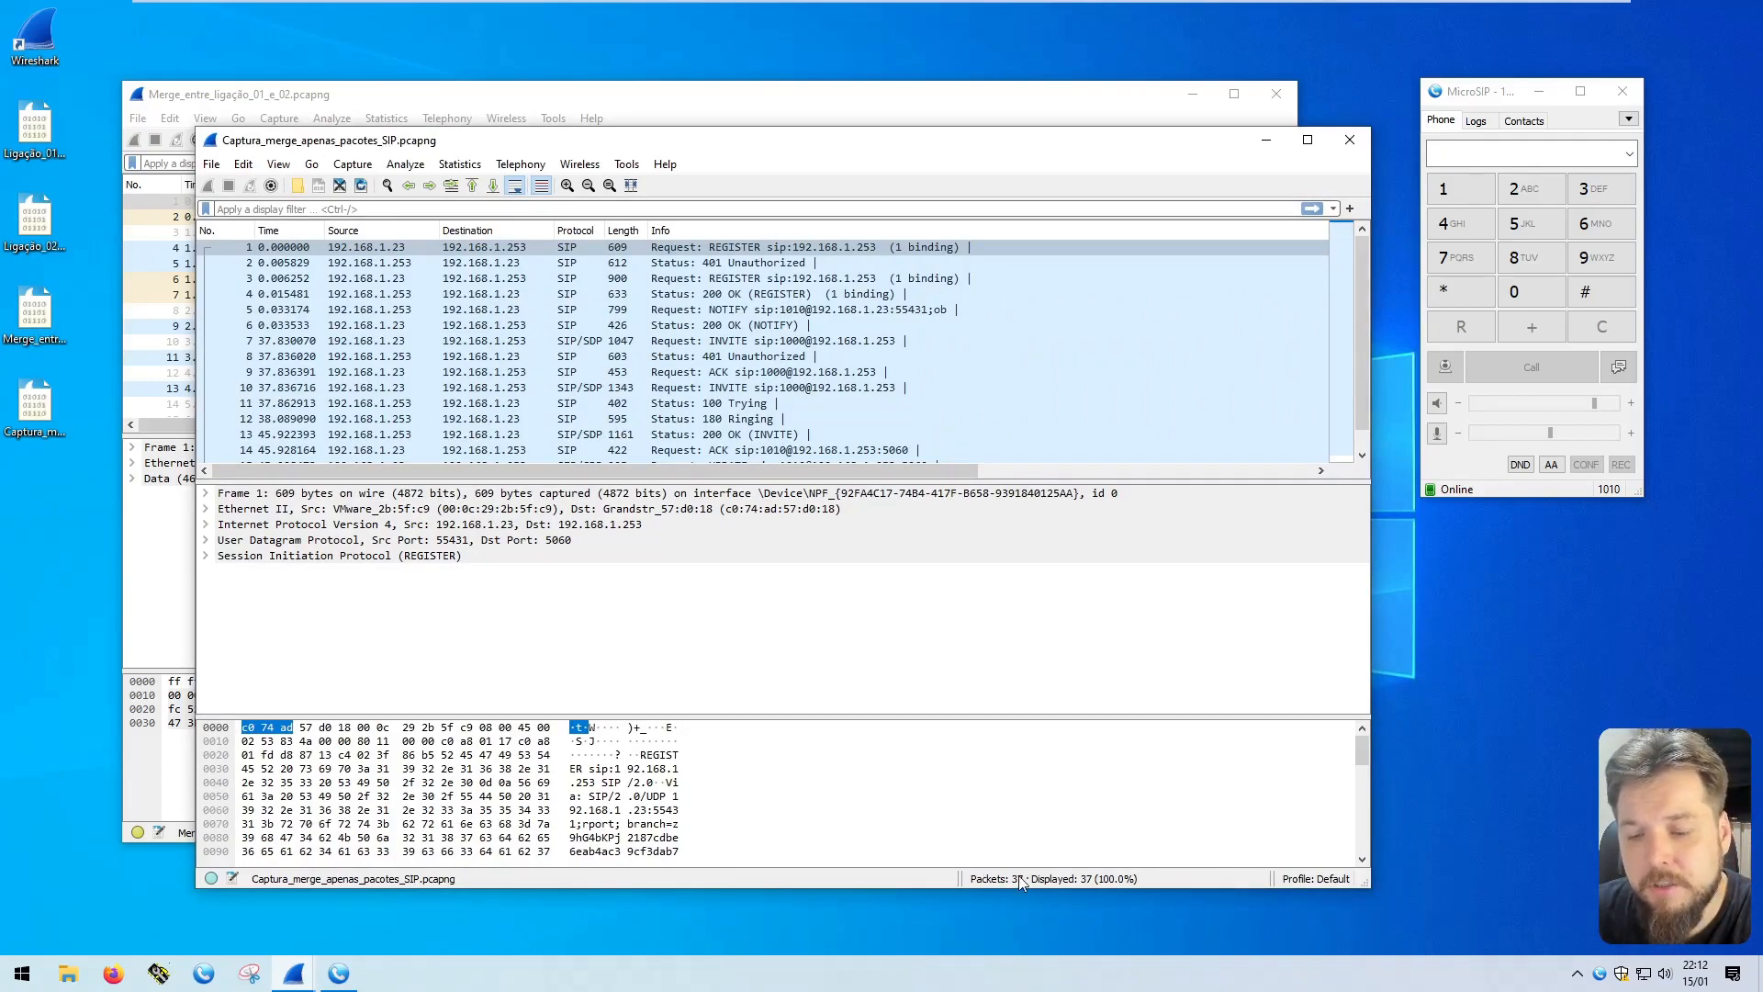
scroll(580, 262, "down", 2)
scroll(575, 300, "up", 2)
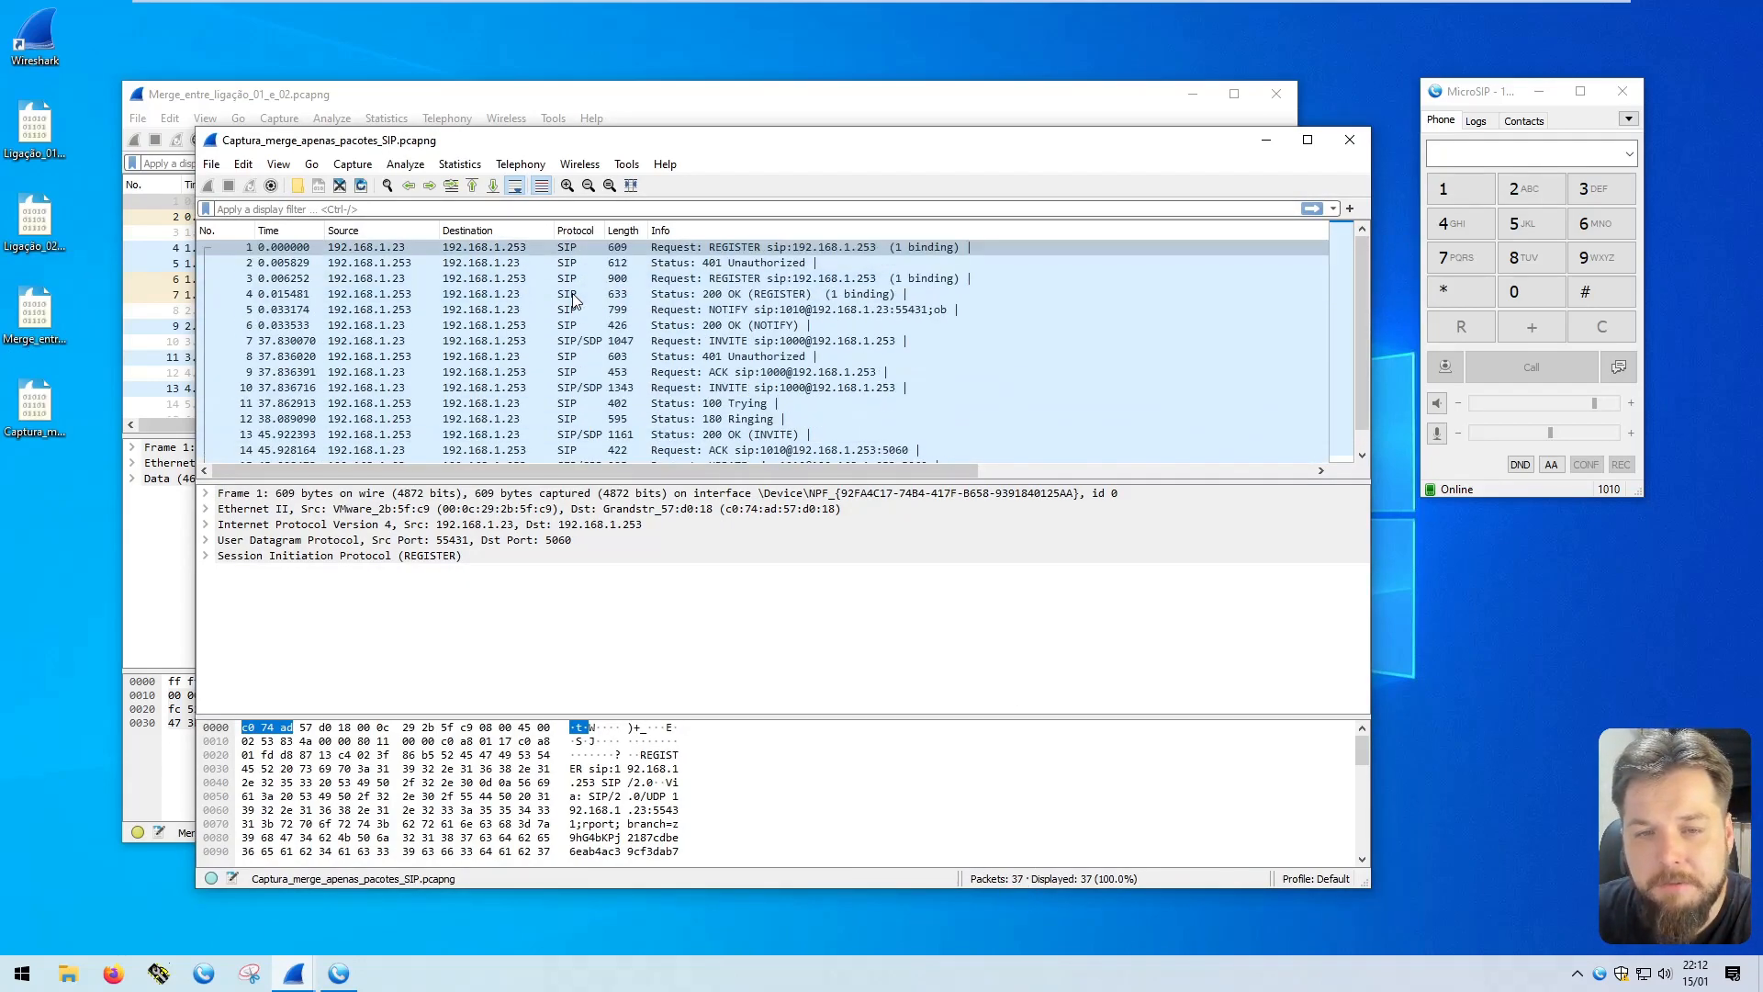
left_click_drag(467, 140, 430, 101)
left_click_drag(1281, 145, 1248, 139)
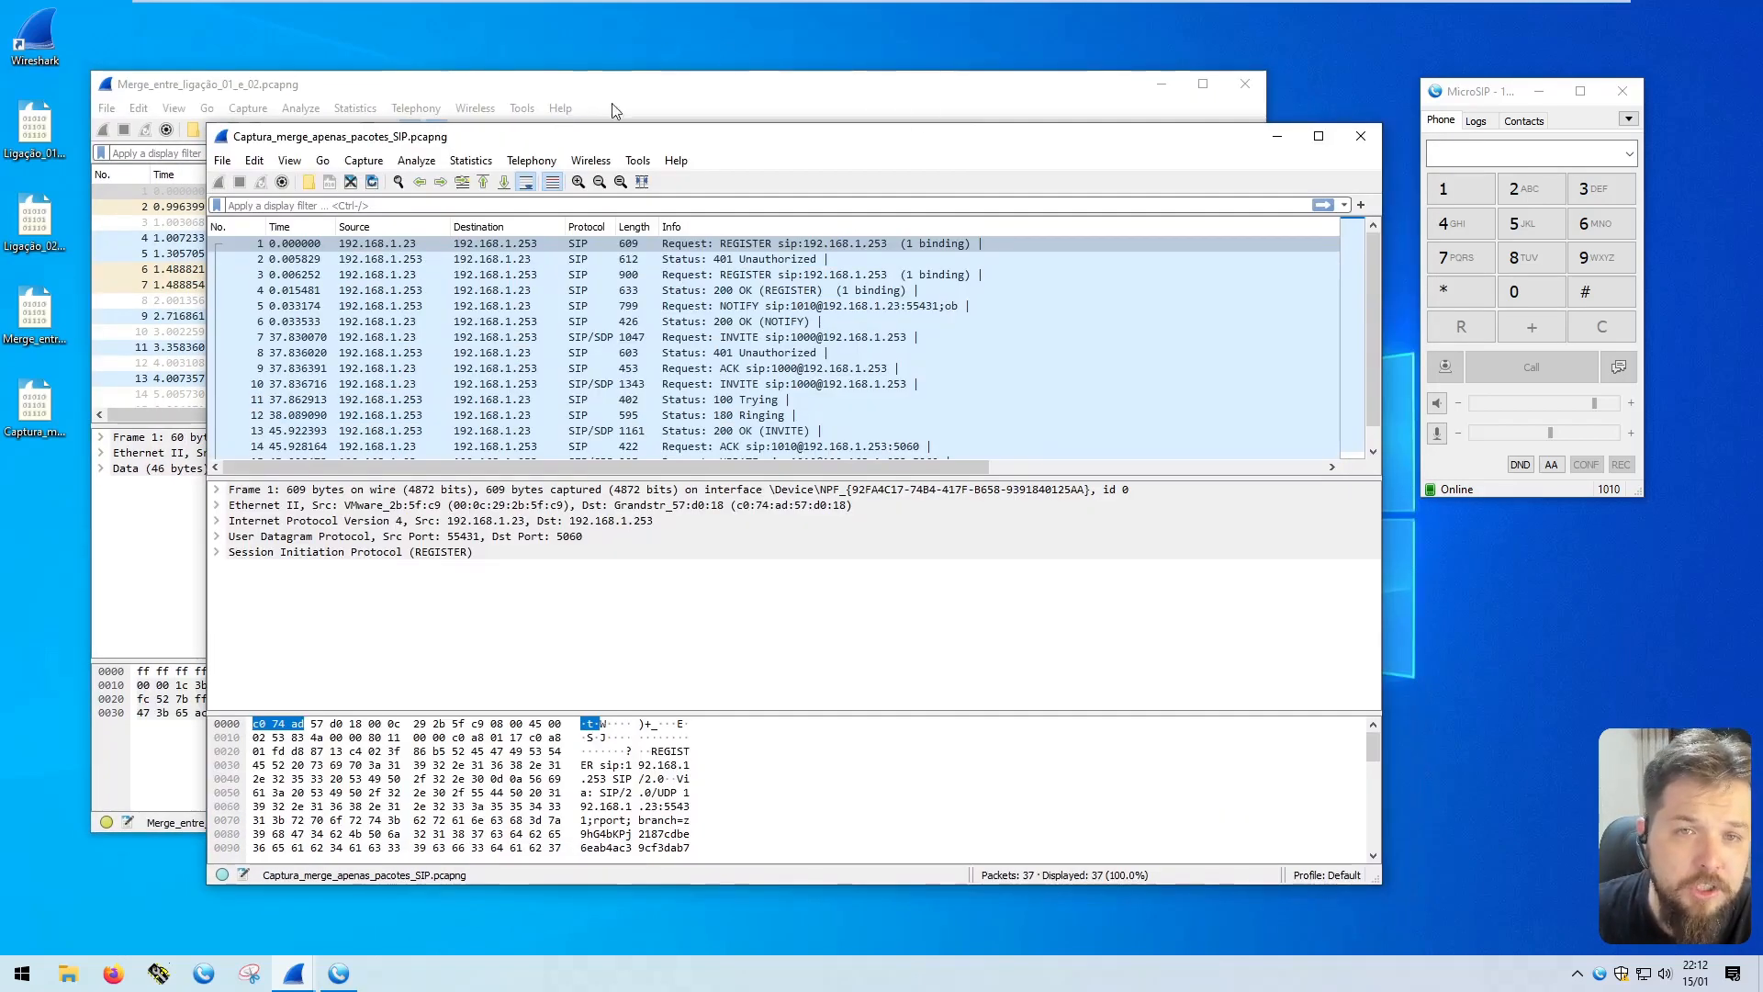
left_click_drag(279, 147, 266, 143)
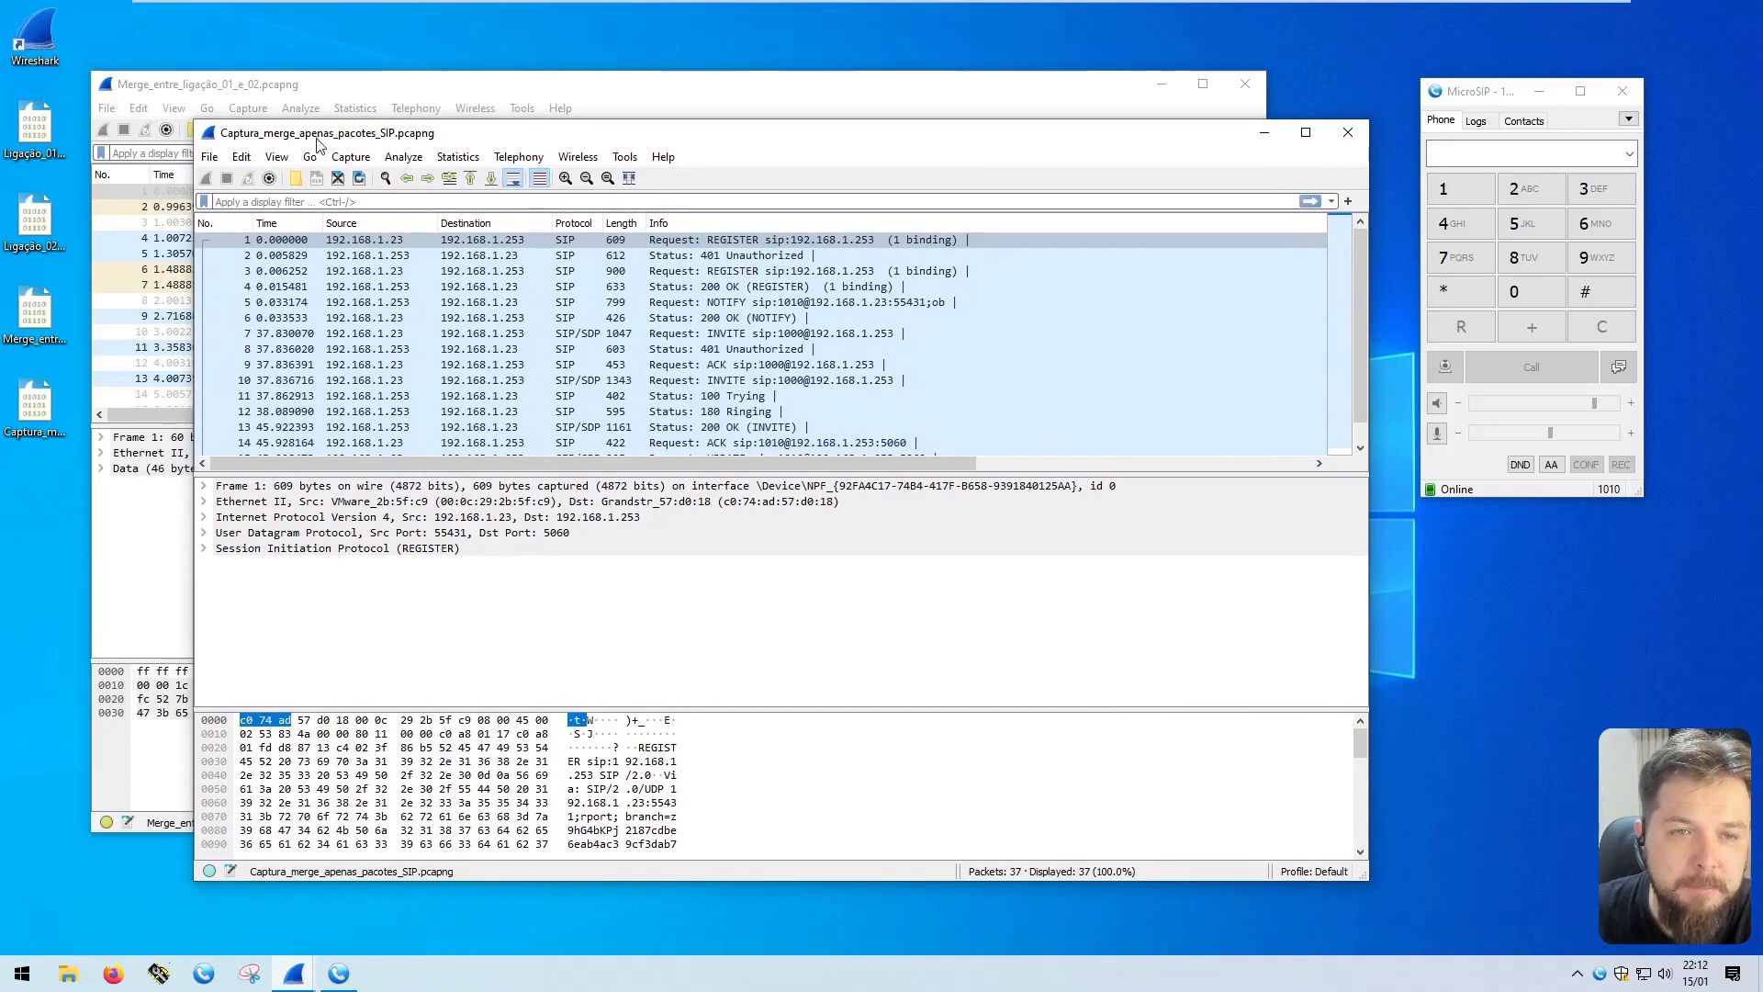
Step: Close the SIP-only capture window and look through the packets of Merge_entre_ligação_01_e_02.pcapng
left_click(1351, 137)
left_click_drag(669, 87, 731, 102)
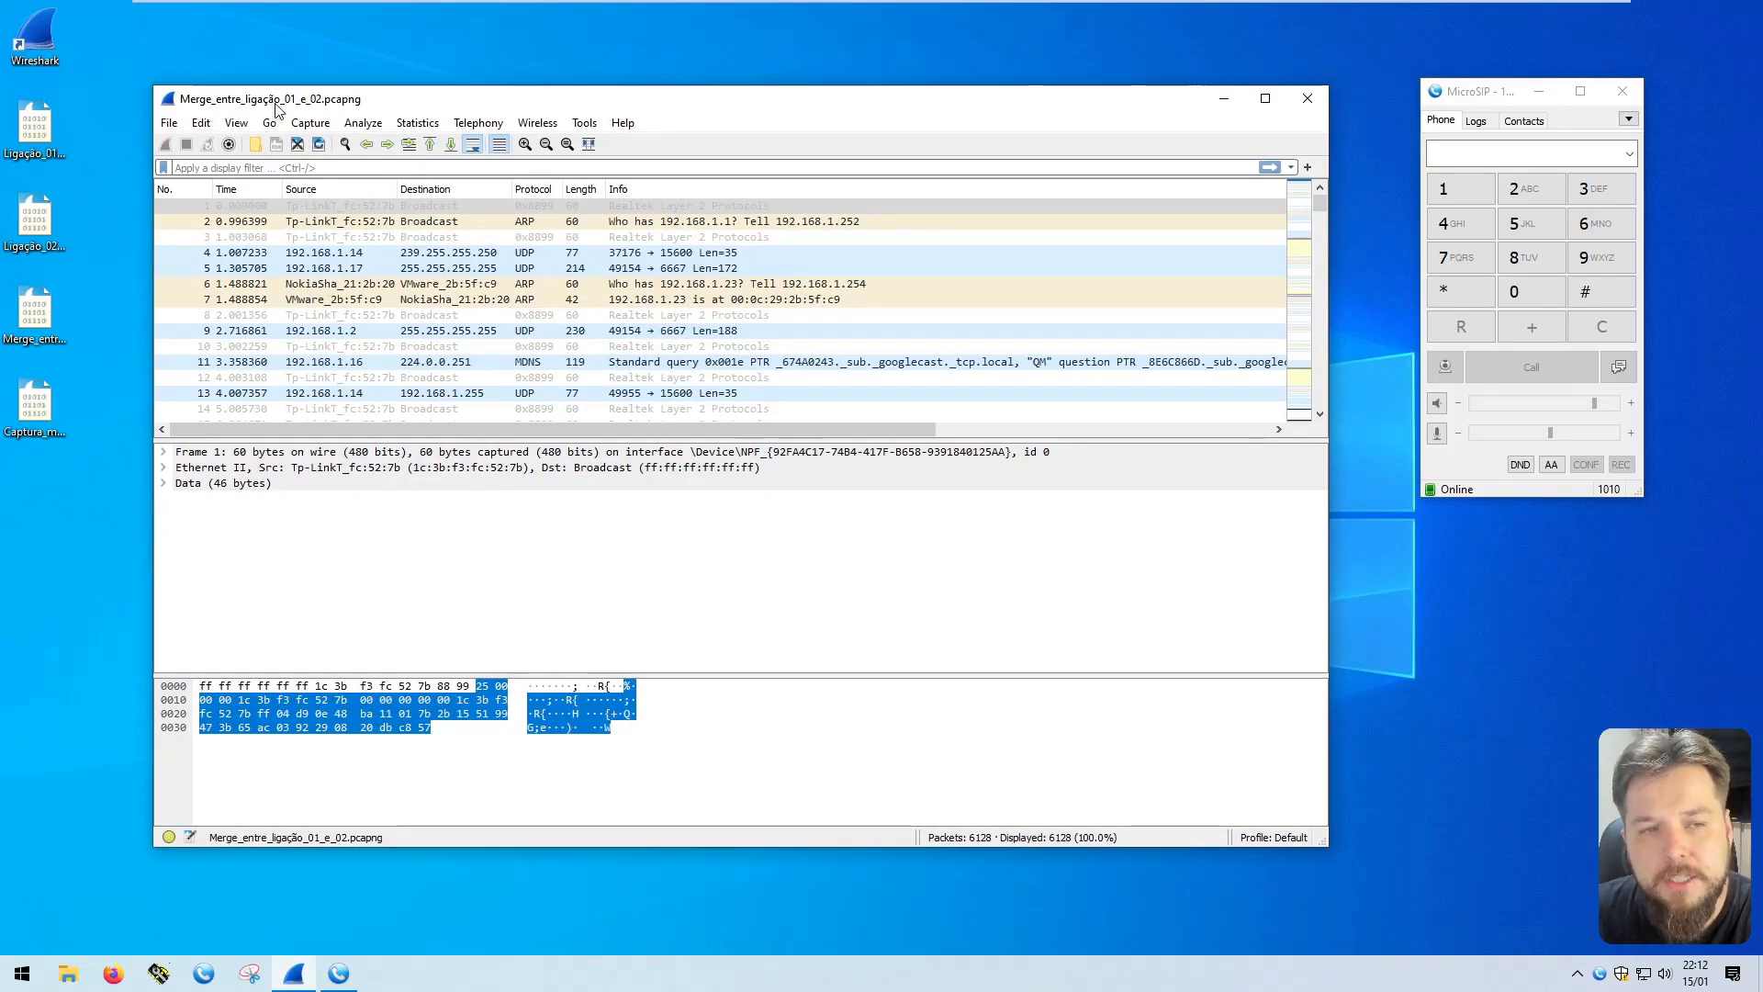
left_click_drag(348, 109, 319, 103)
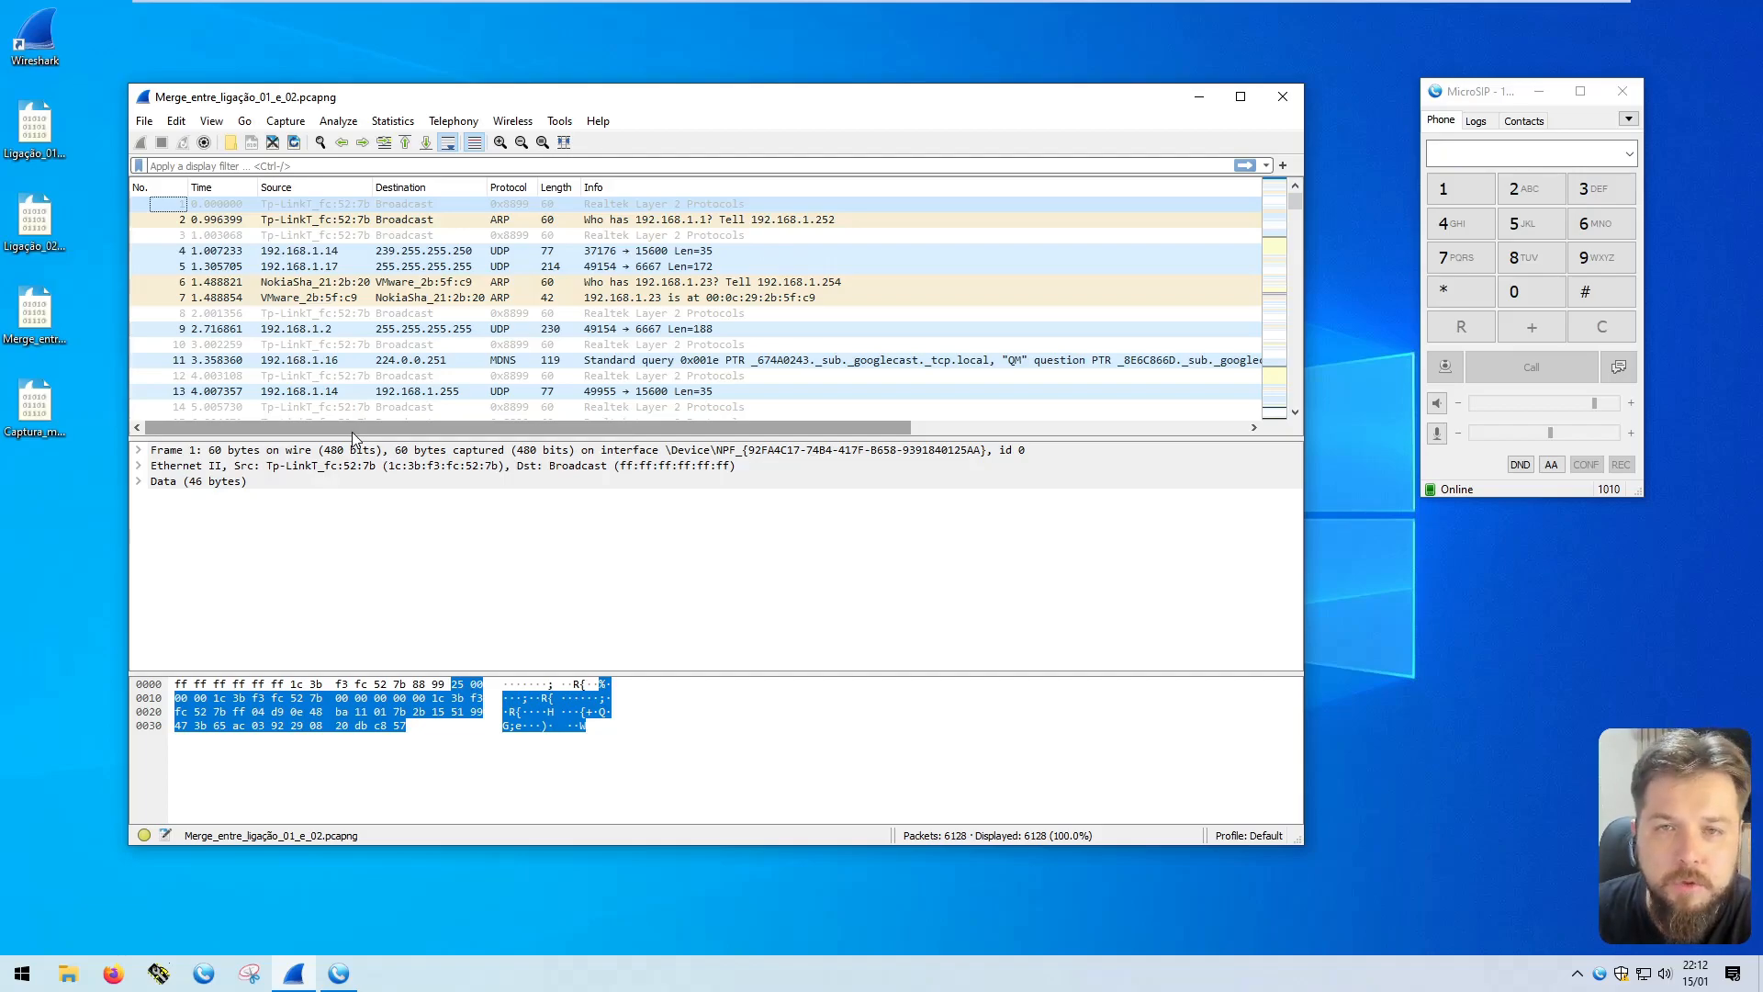
scroll(358, 316, "down", 8)
scroll(358, 316, "up", 8)
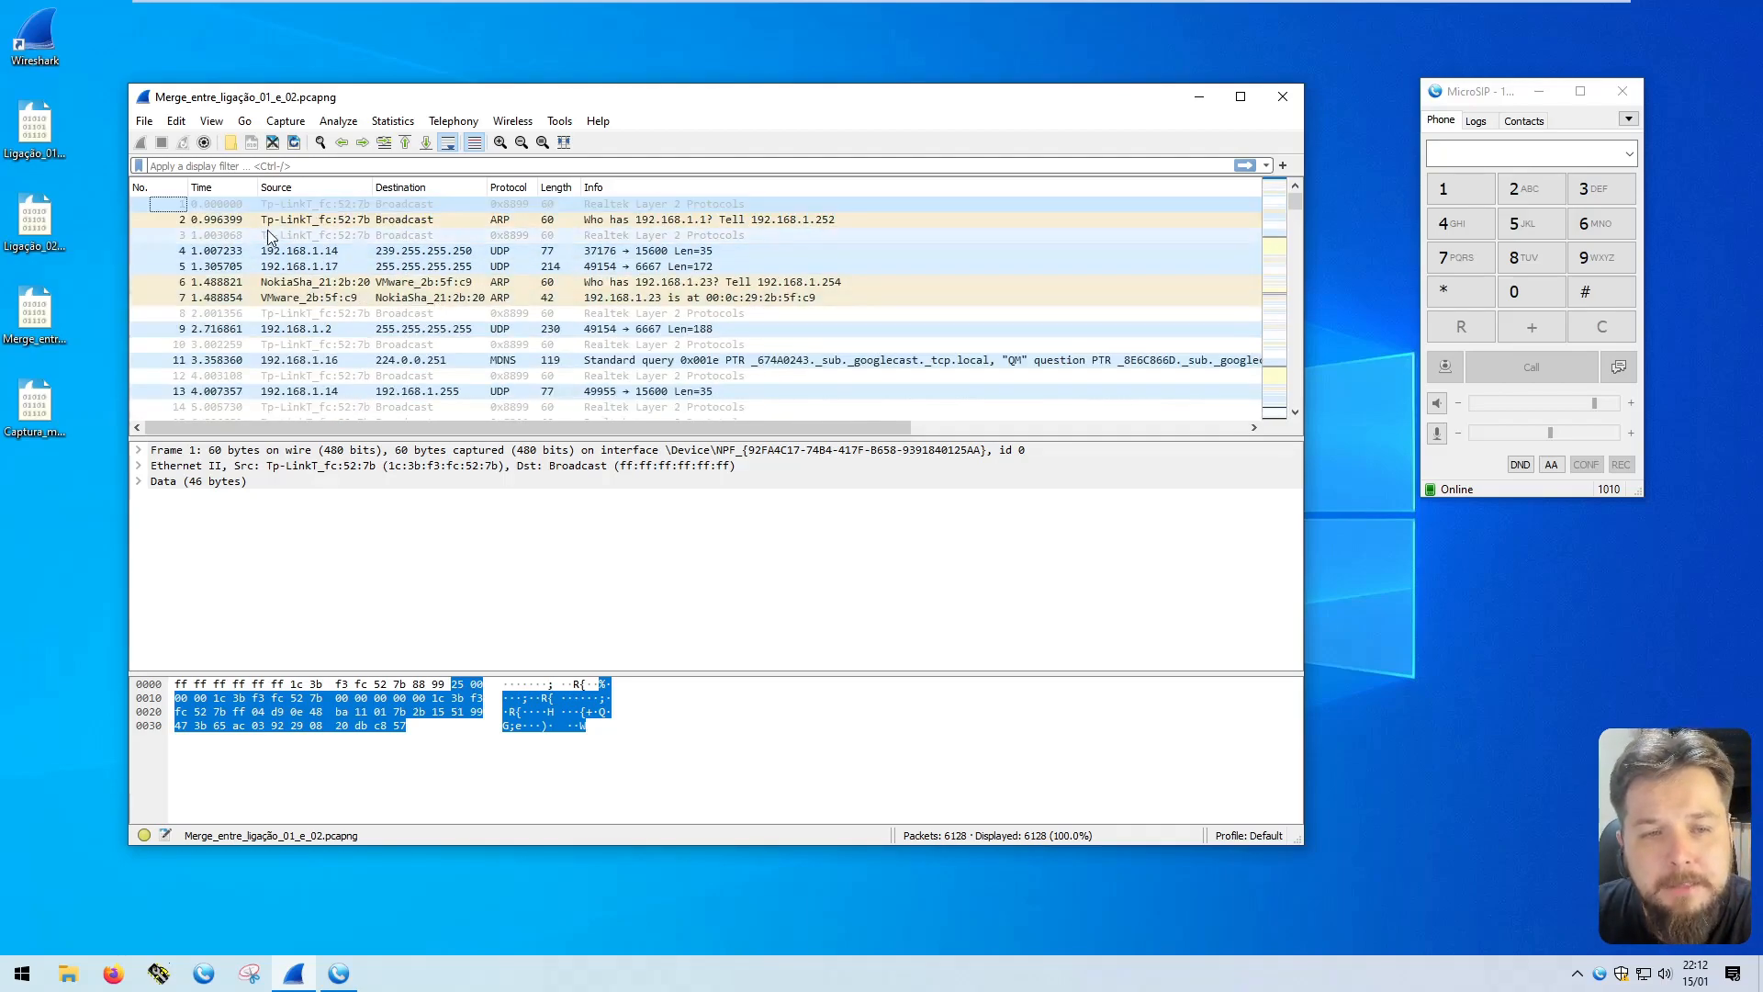
Step: Inspect the ARP request in packet 6 by expanding its Address Resolution Protocol and Ethernet II details
left_click(232, 266)
left_click(230, 299)
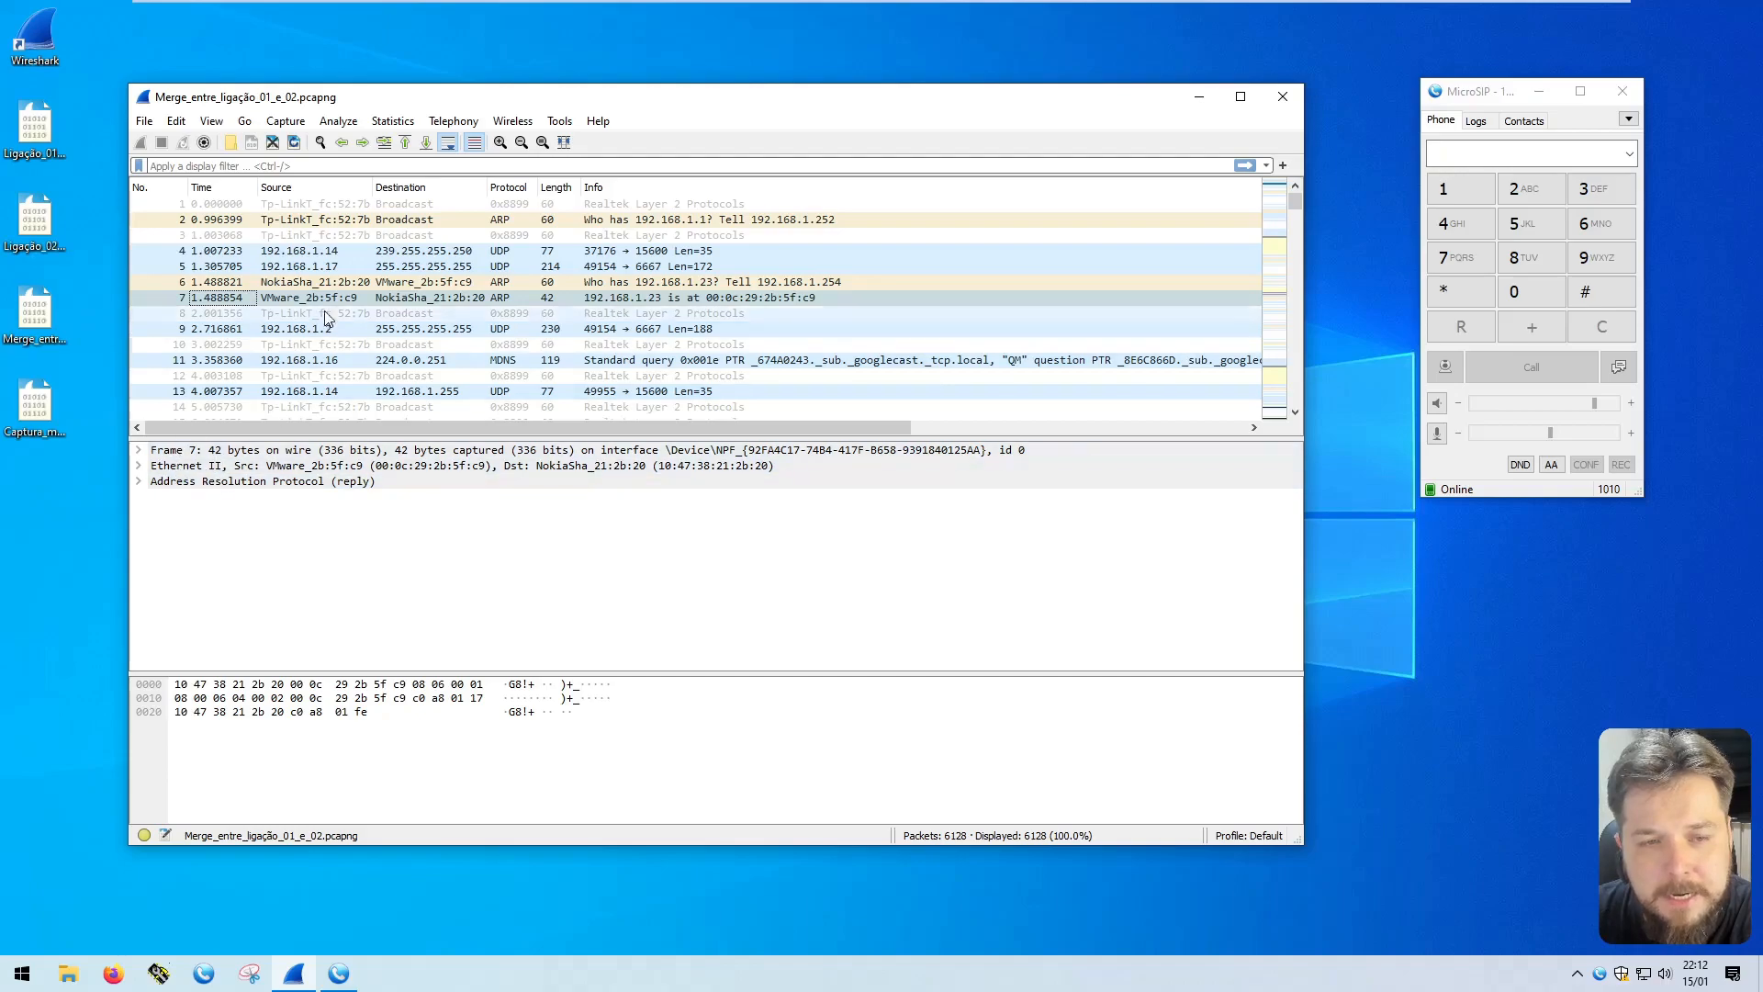
left_click(229, 329)
left_click(230, 282)
left_click(137, 483)
left_click(138, 482)
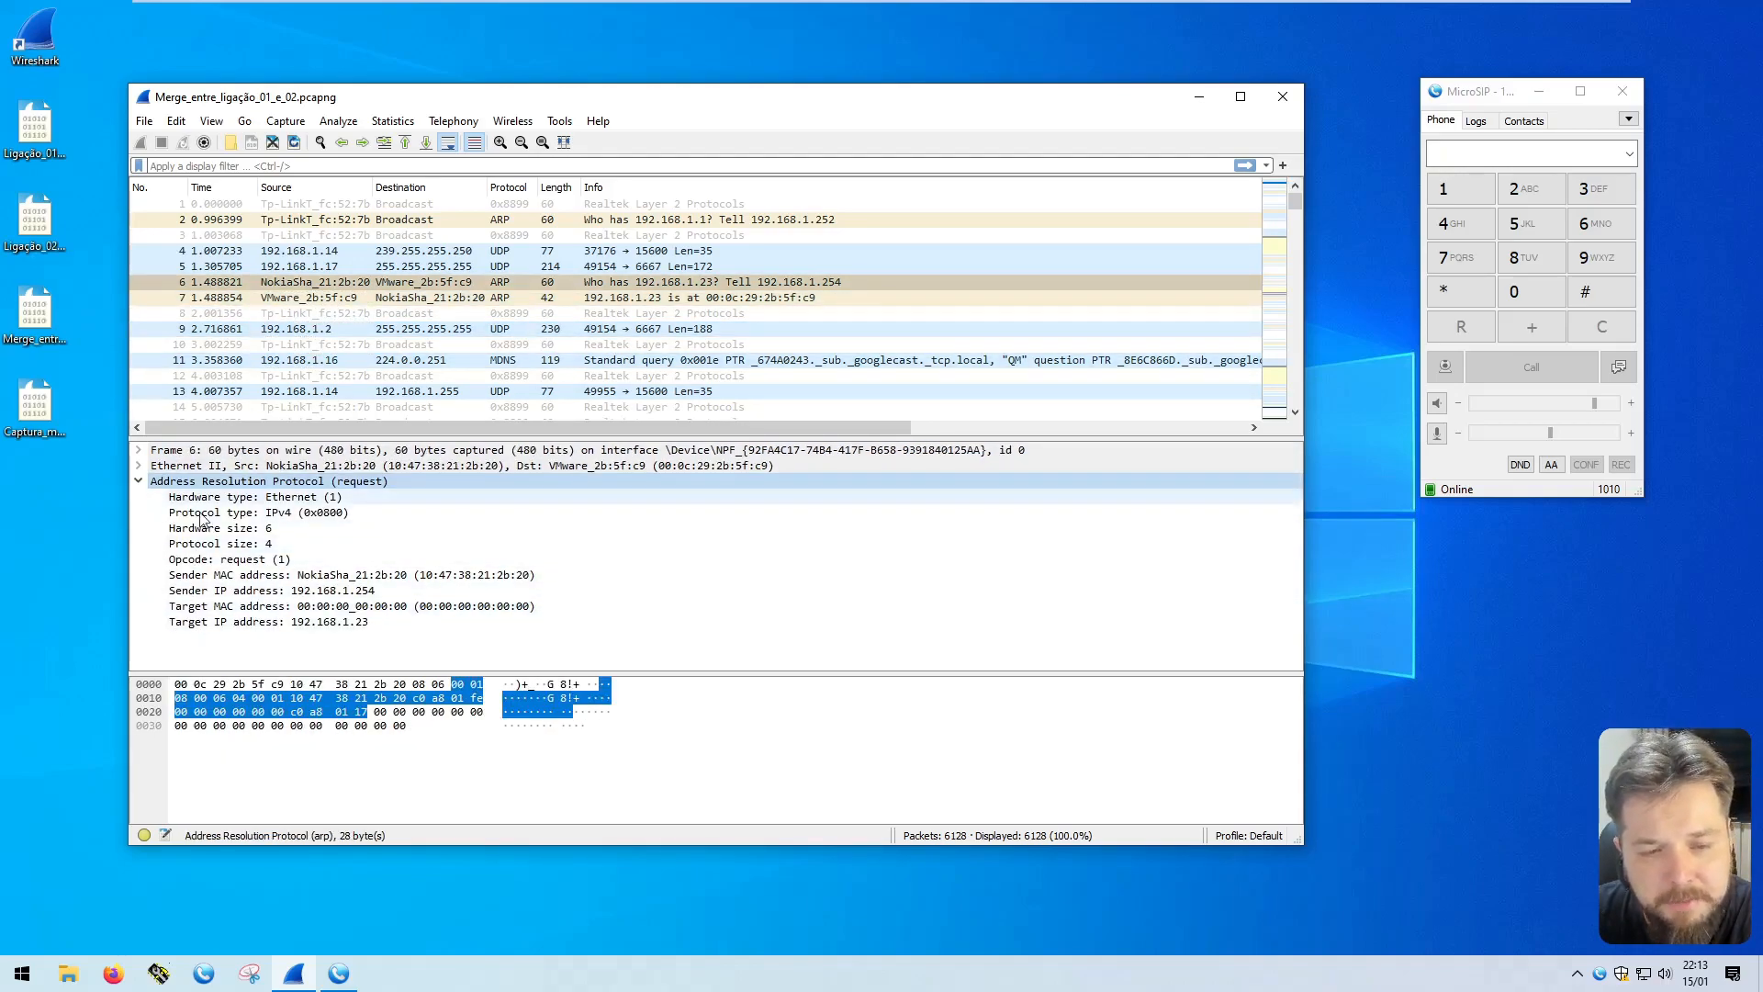
left_click(138, 465)
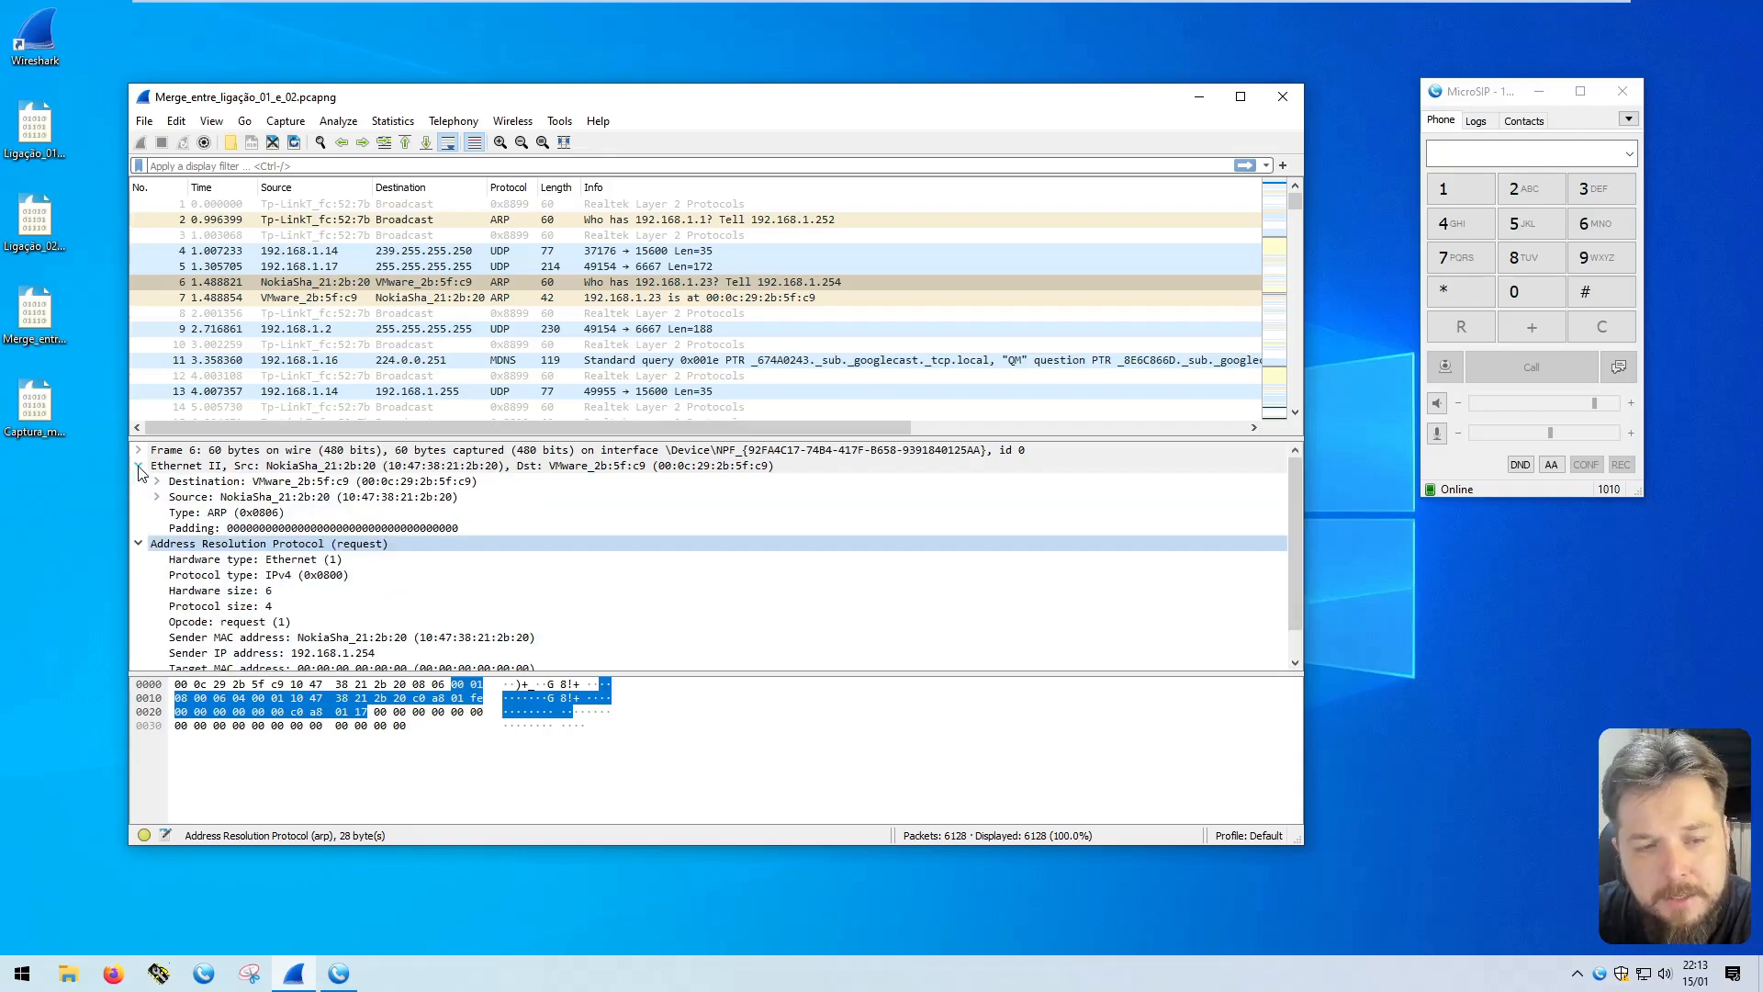
left_click(184, 466)
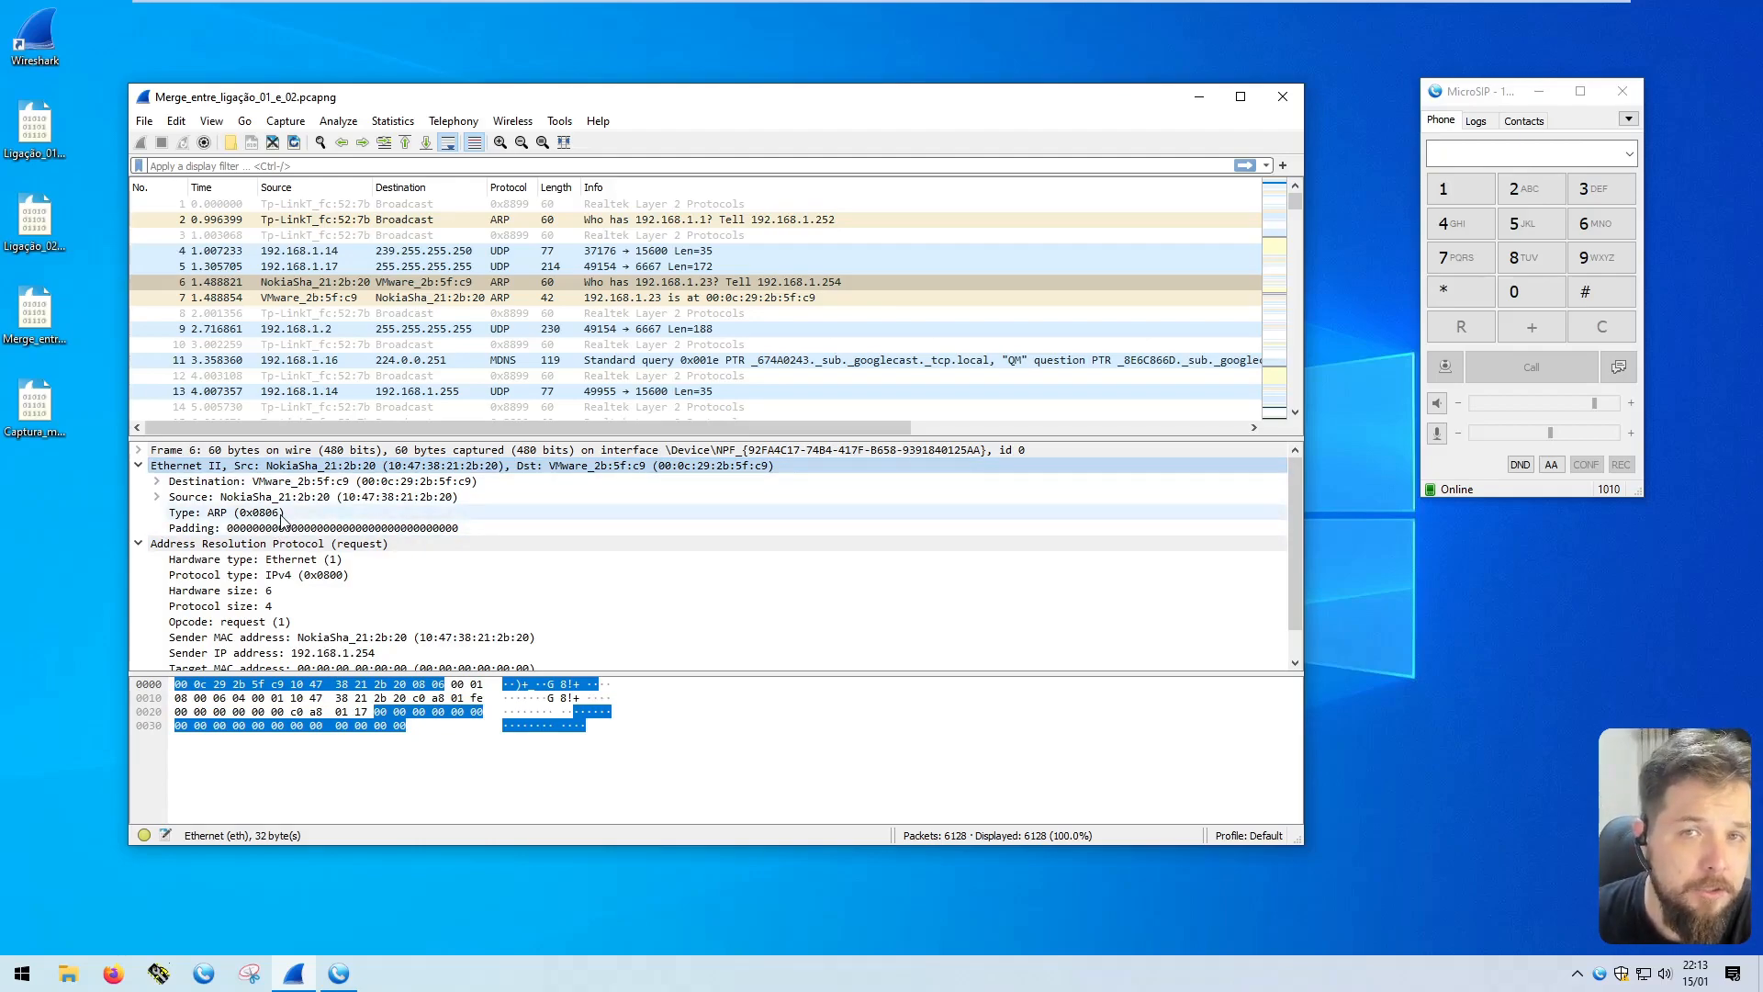
Step: Filter the merged capture's packet list with the display filter "sip"
scroll(386, 303, "down", 6)
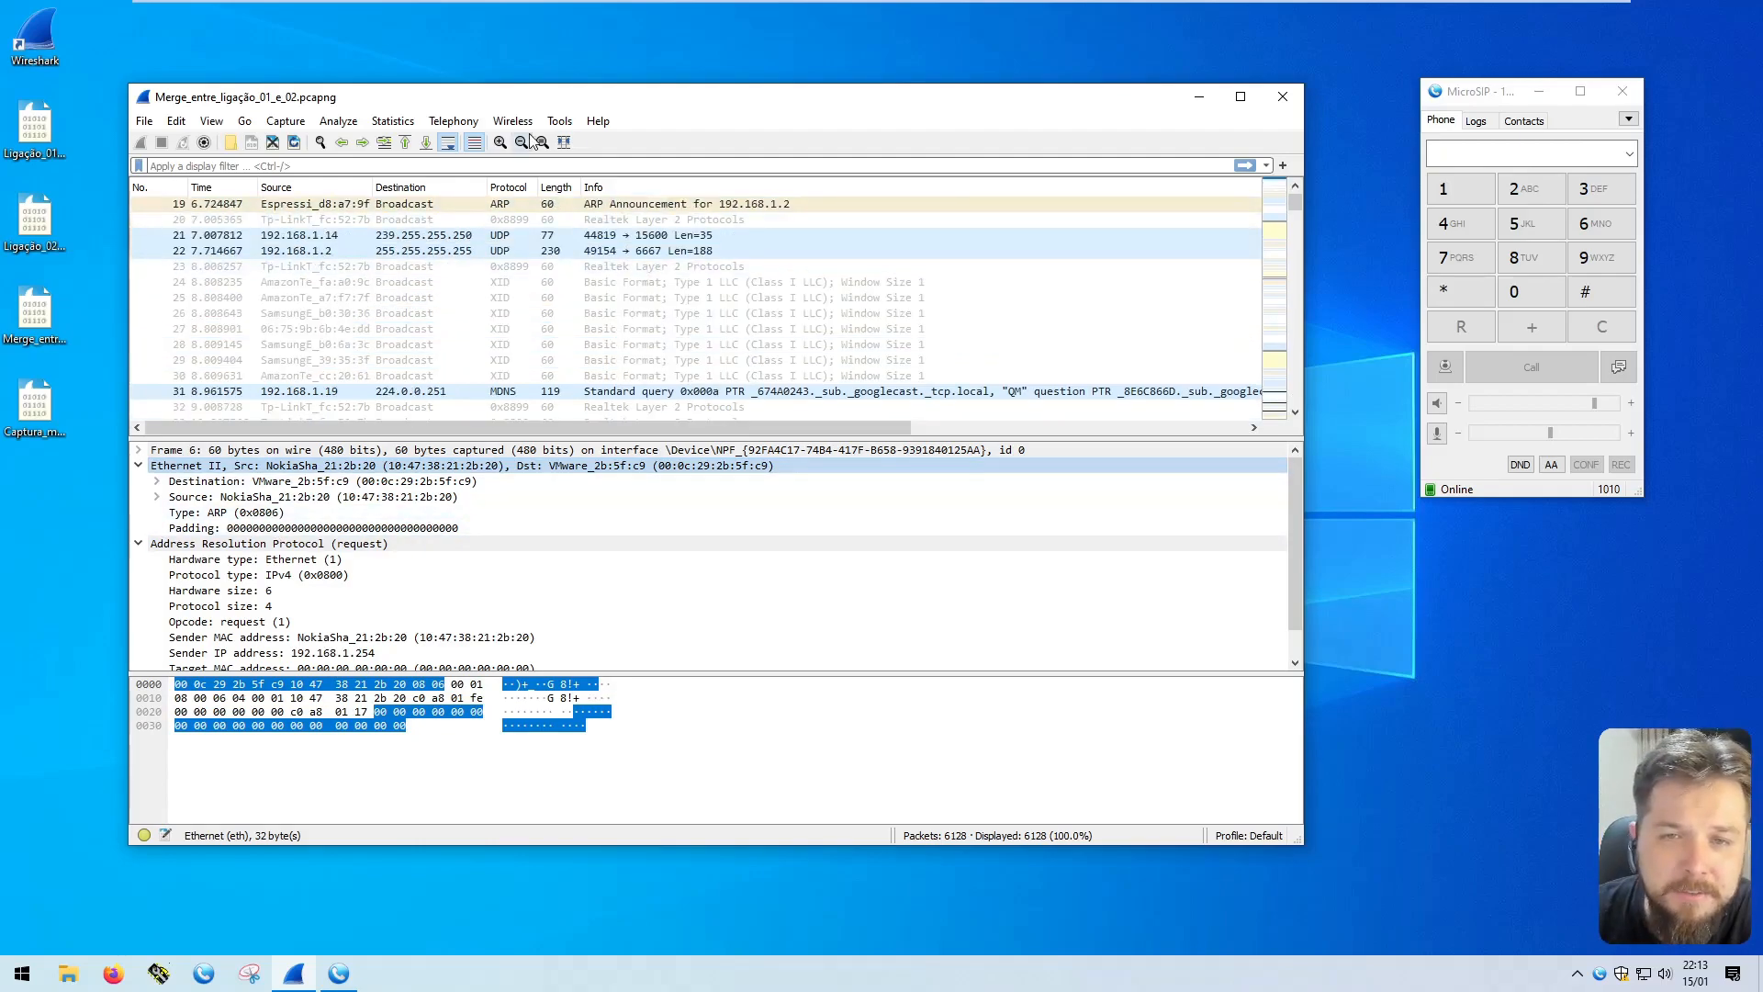
left_click(152, 166)
type("sip")
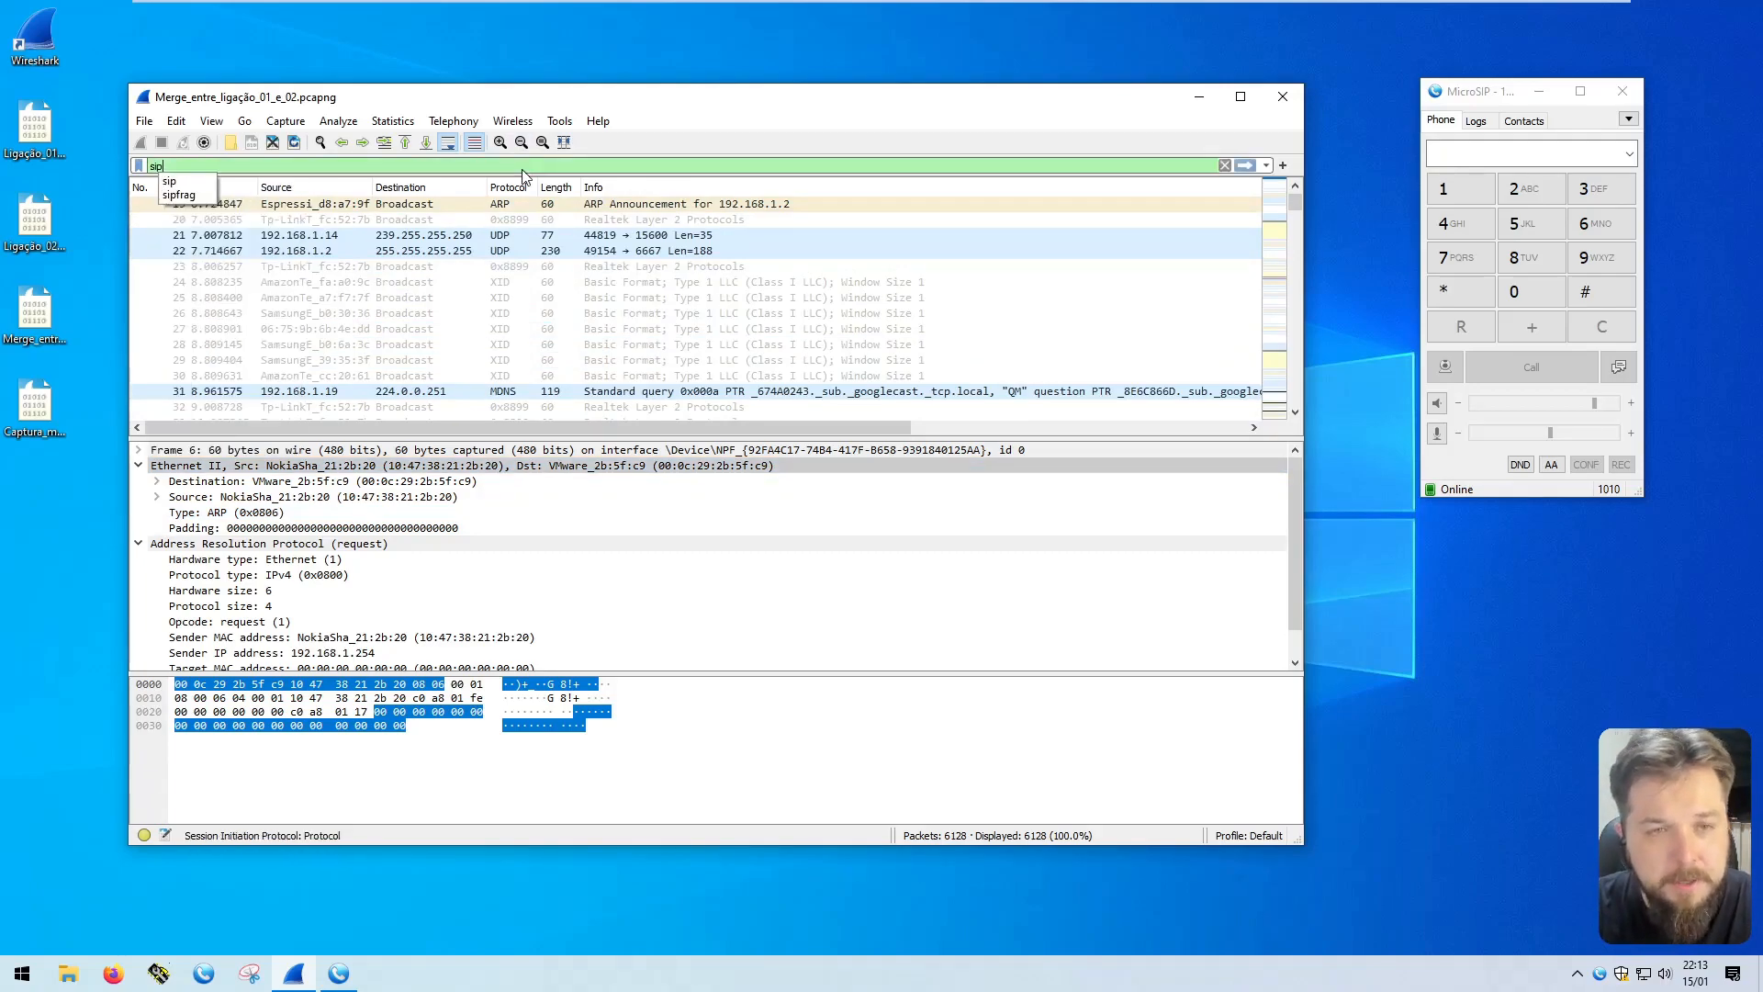
key("Return")
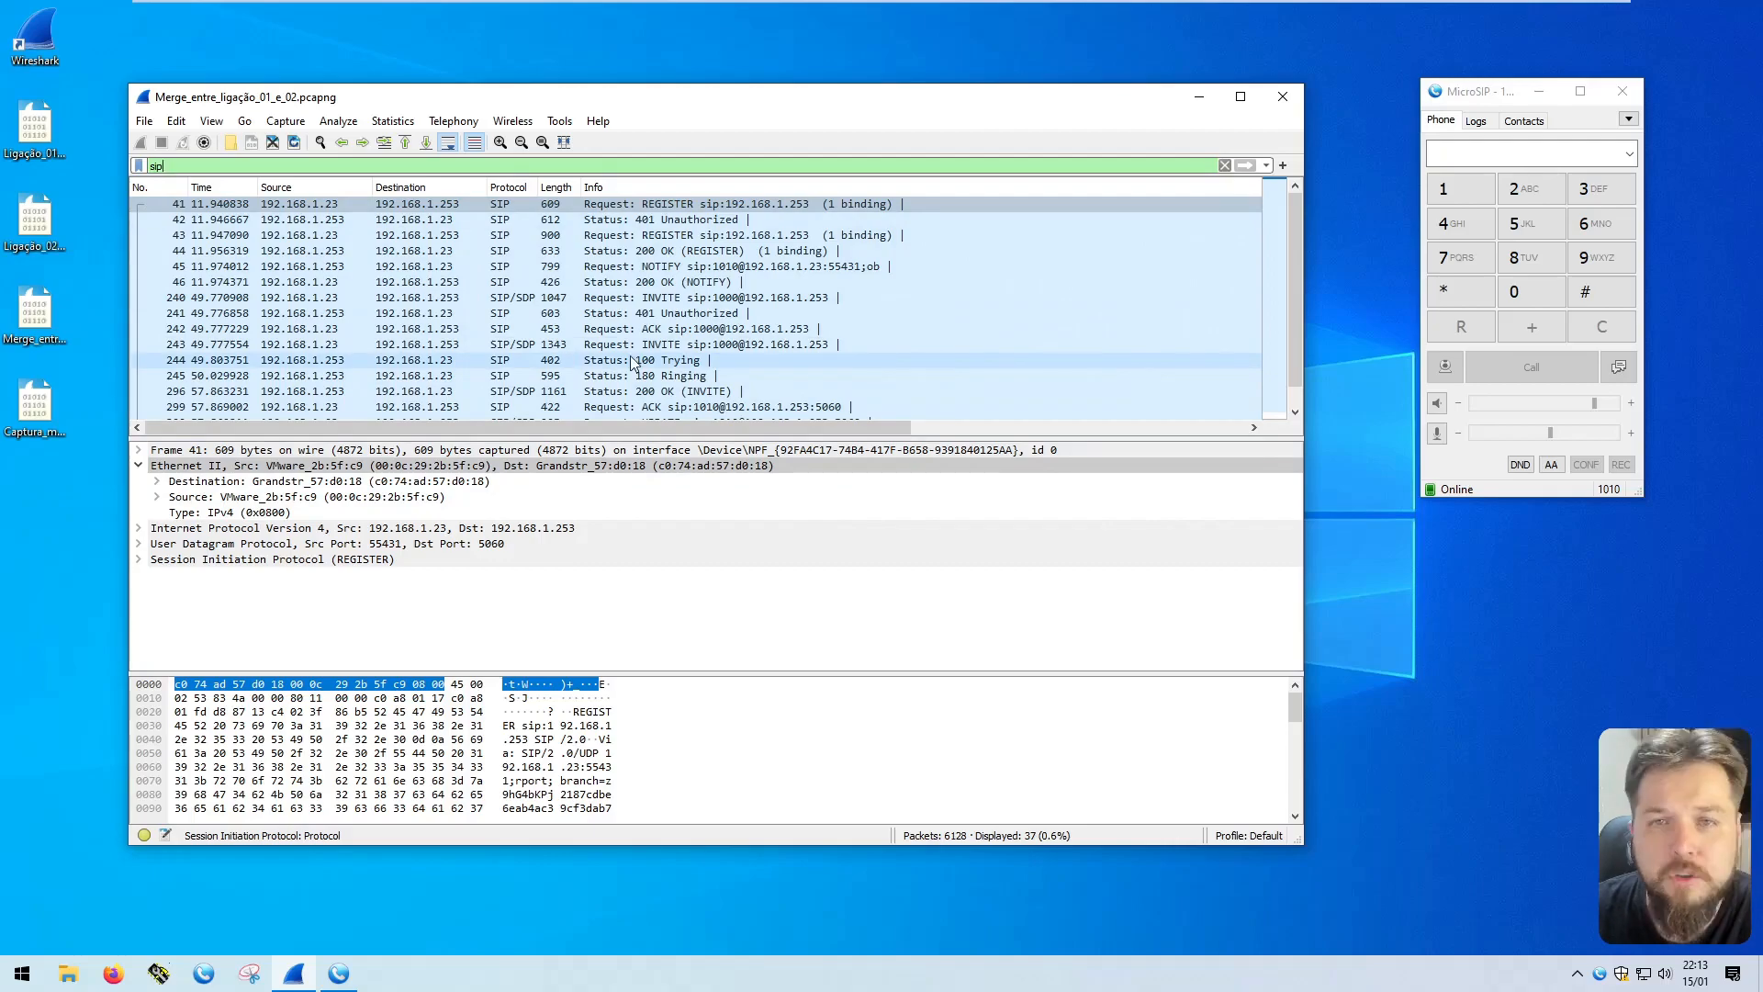
double_click(155, 166)
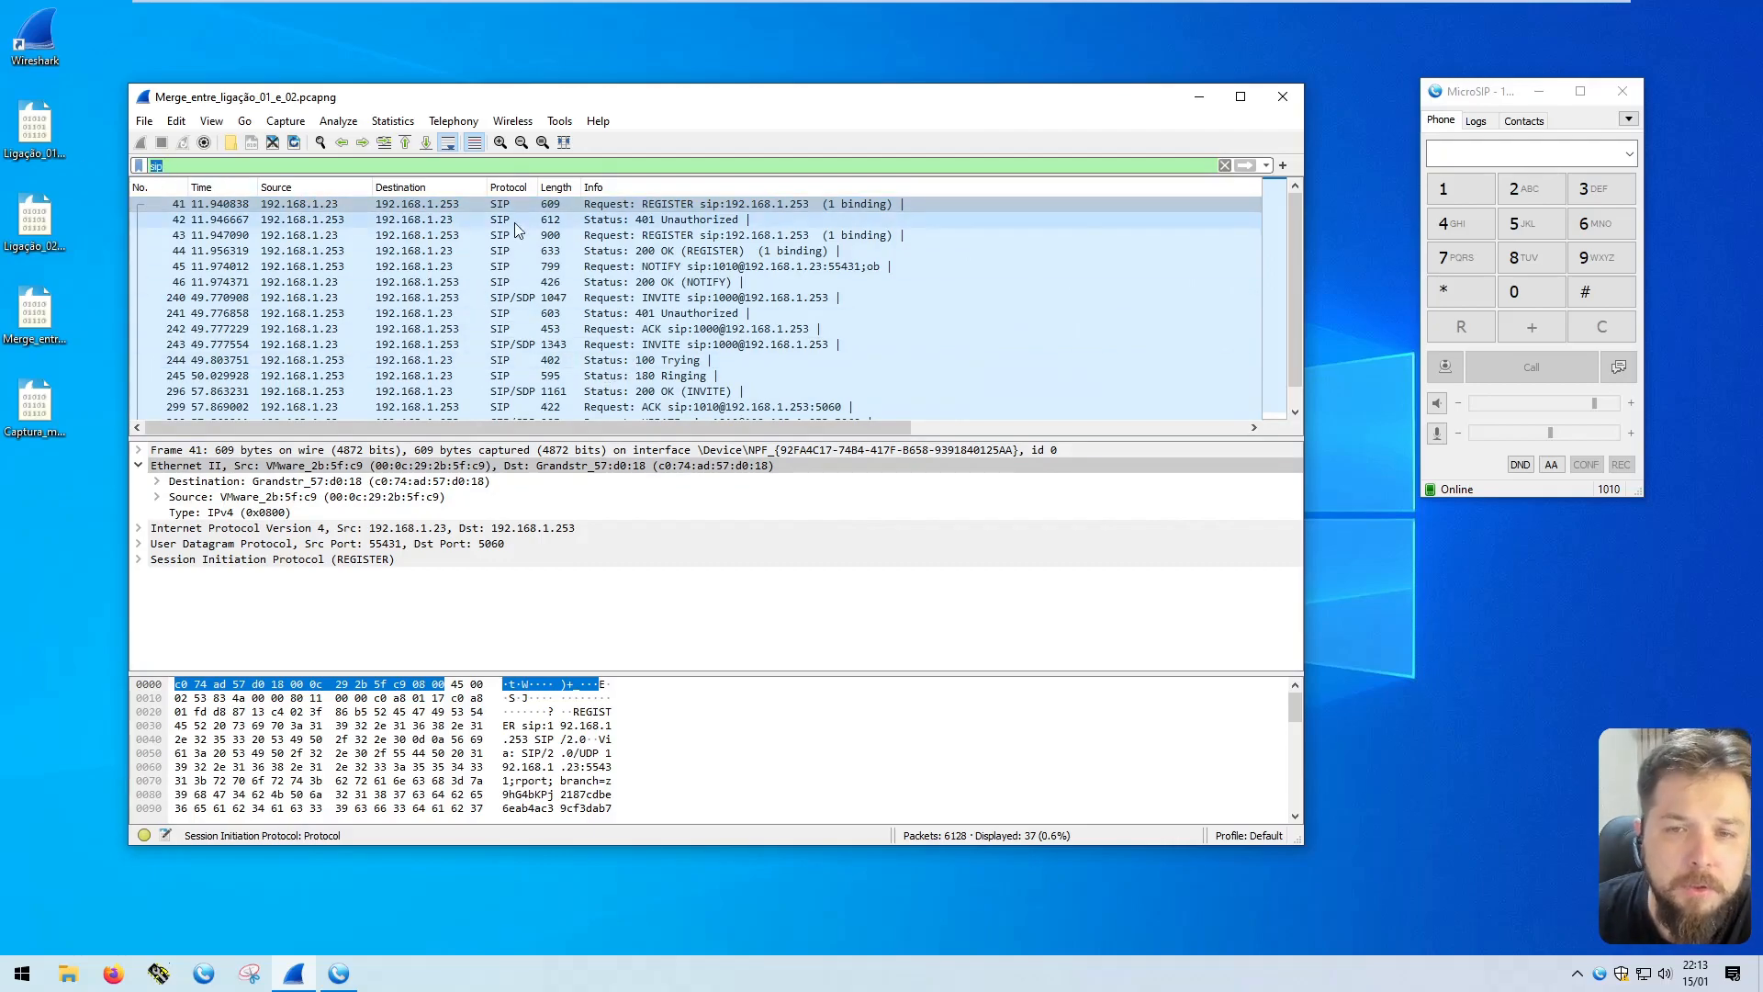
Step: Examine packet 41's layers with Ethernet II collapsed: Ethernet, Internet Protocol Version 4, User Datagram Protocol and Session Initiation Protocol
left_click(657, 207)
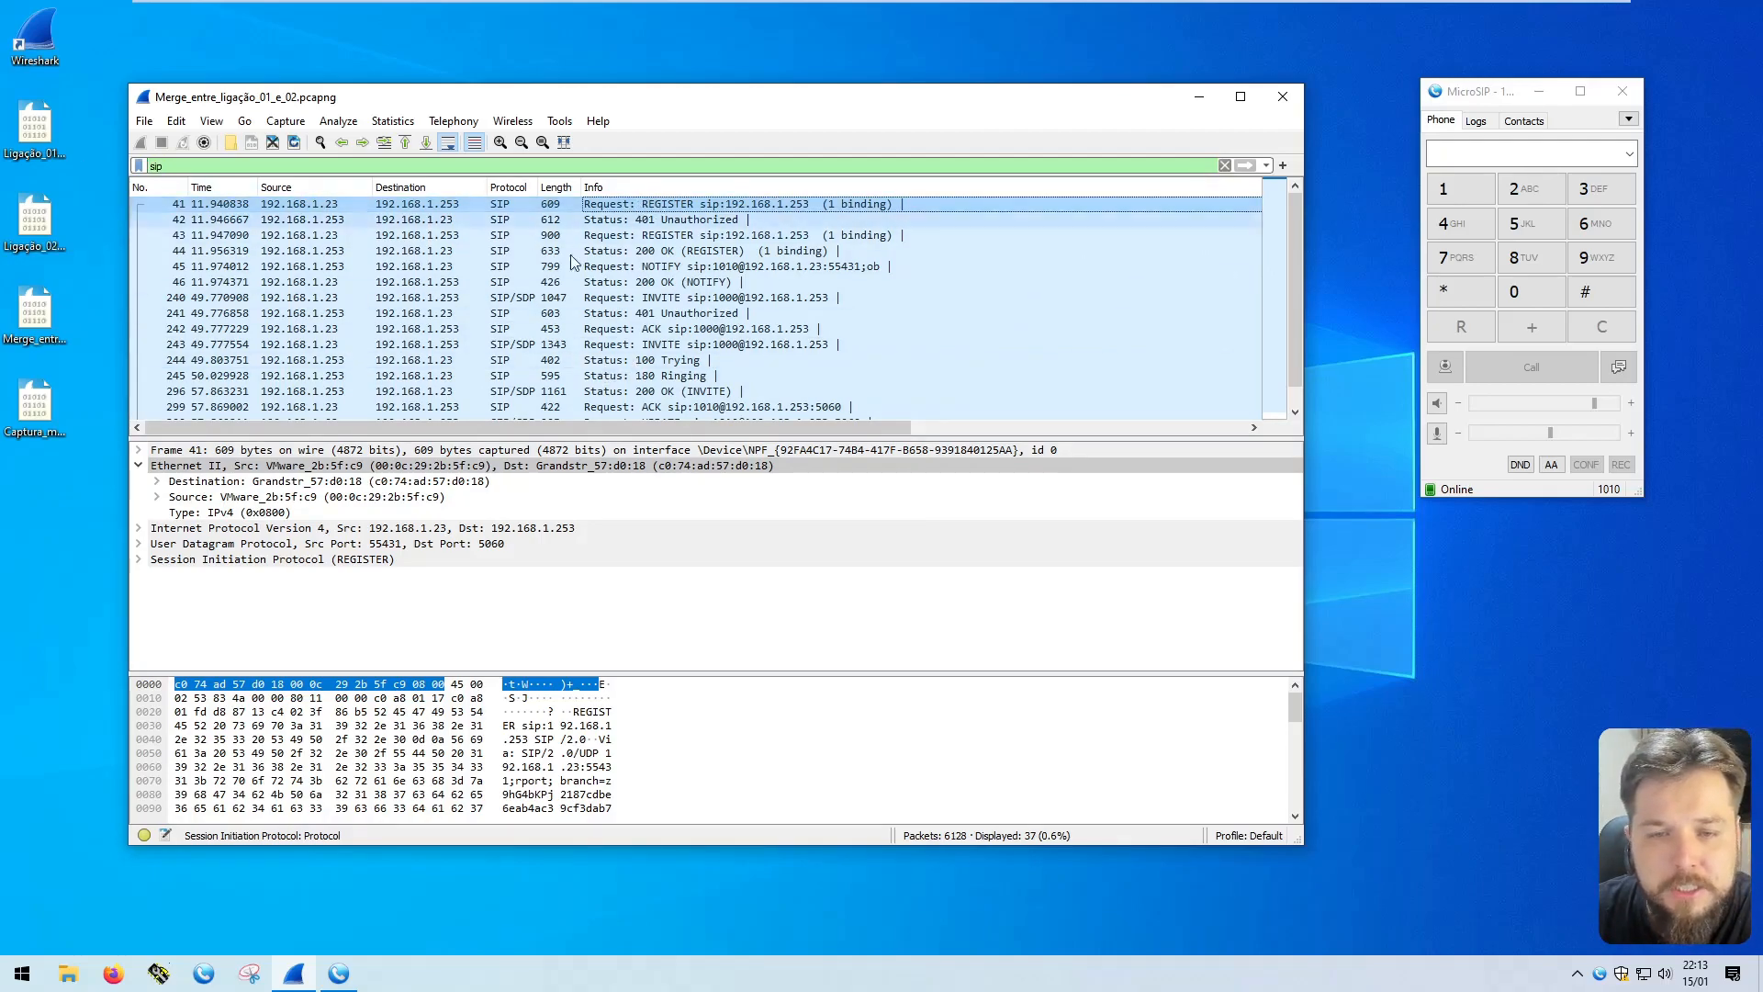
left_click(139, 465)
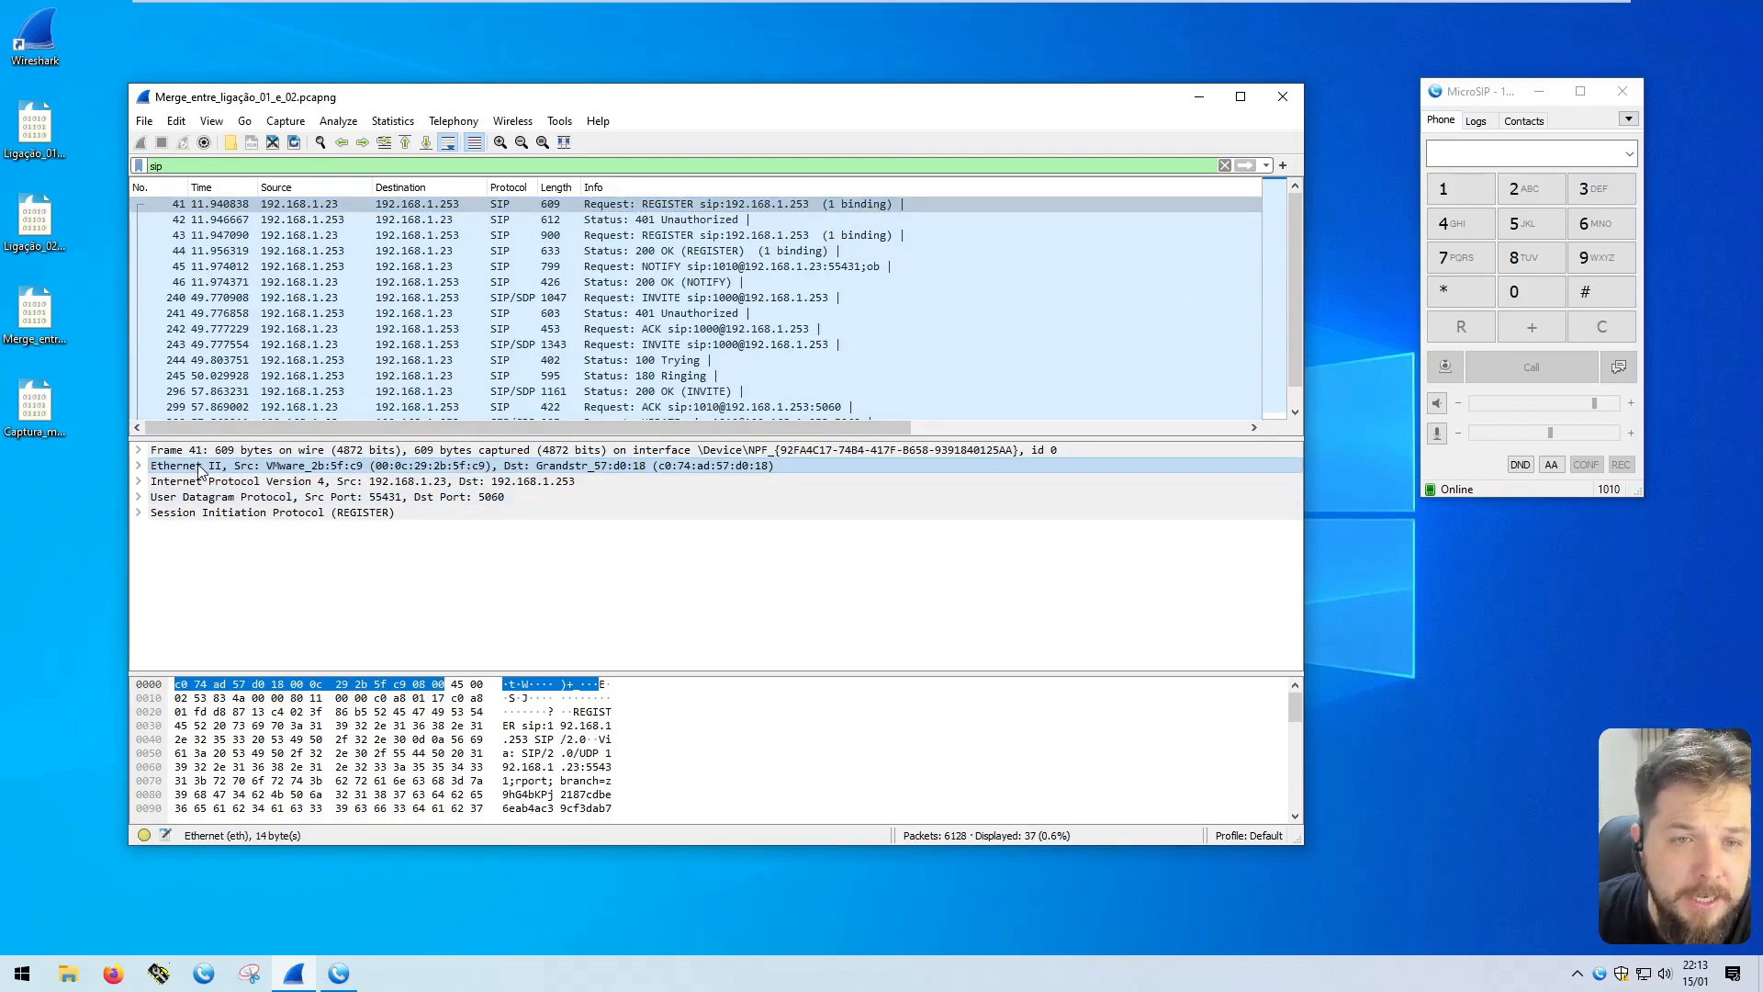
left_click(201, 482)
left_click(191, 497)
left_click(197, 485)
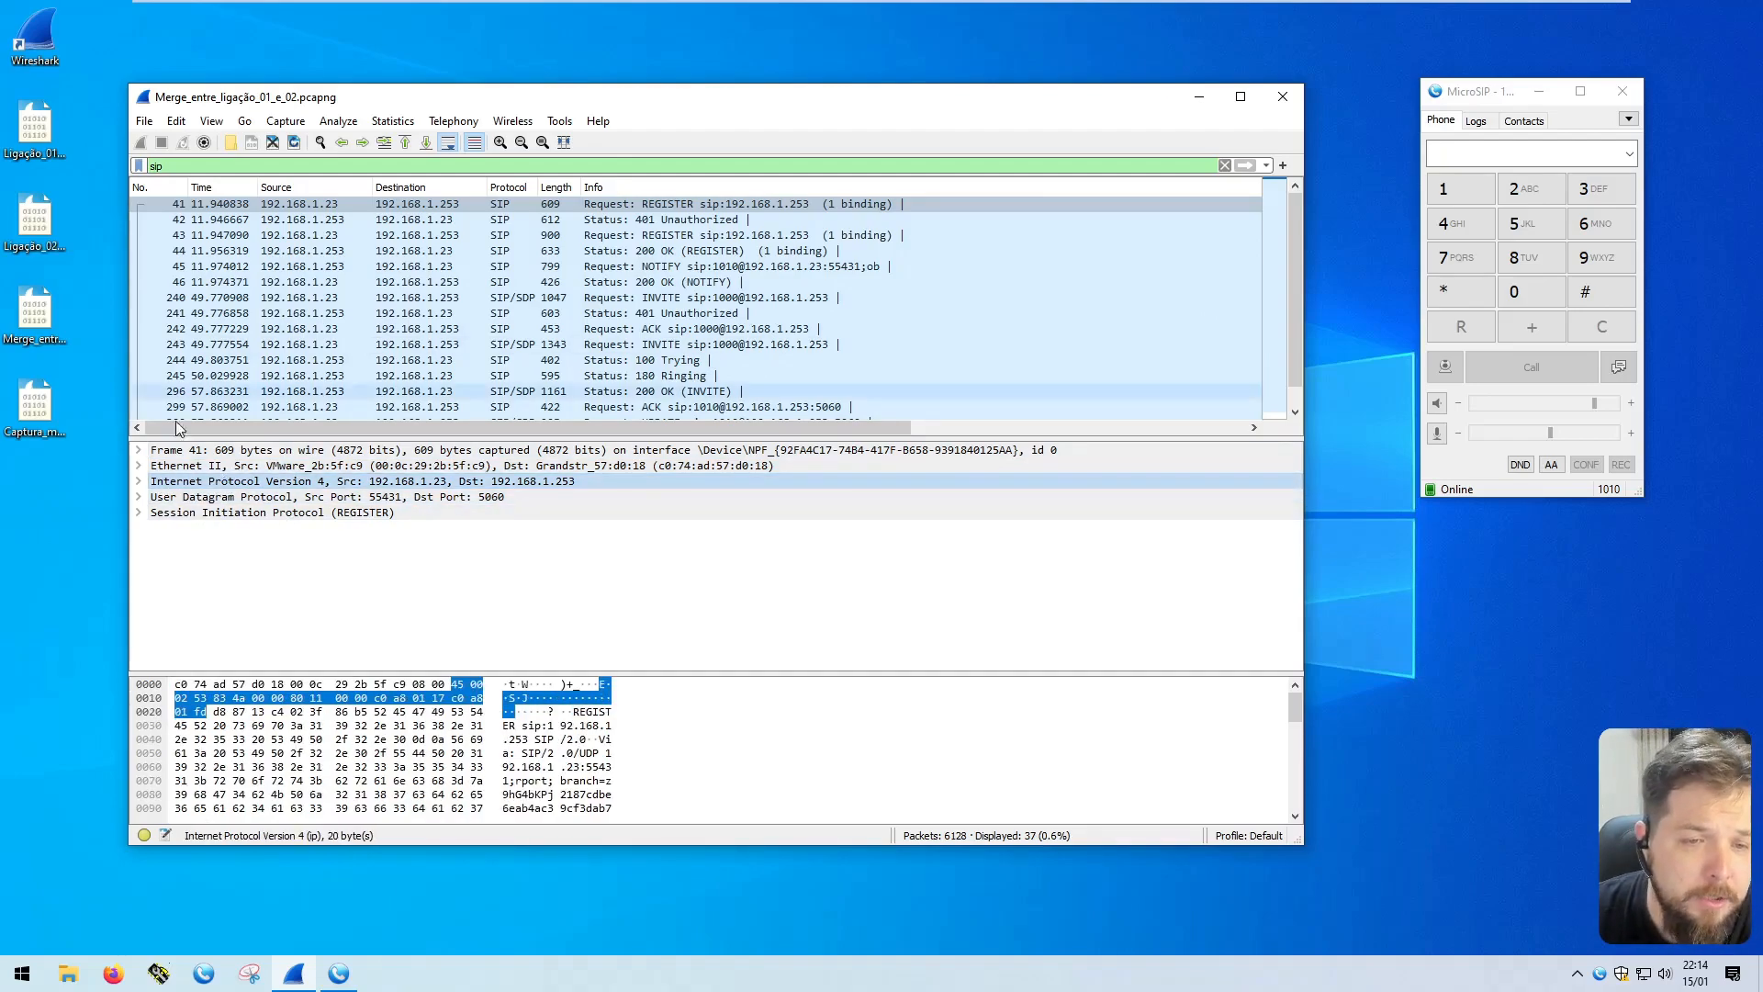
left_click(196, 500)
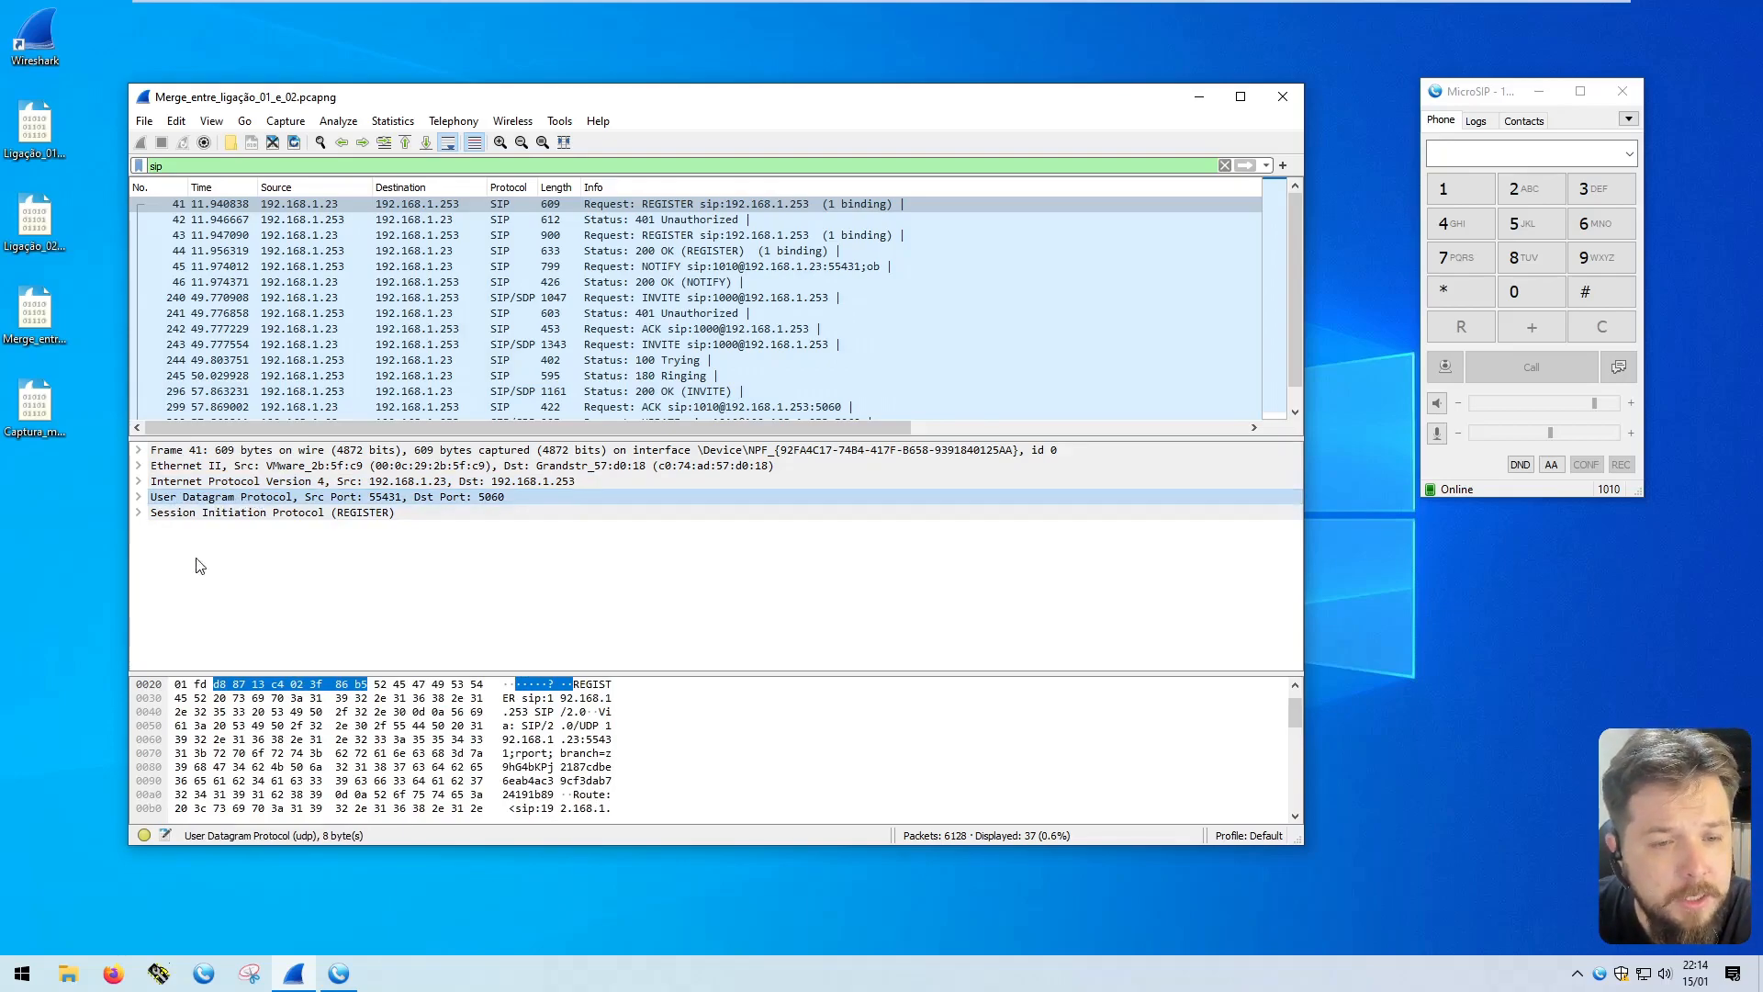
left_click(233, 516)
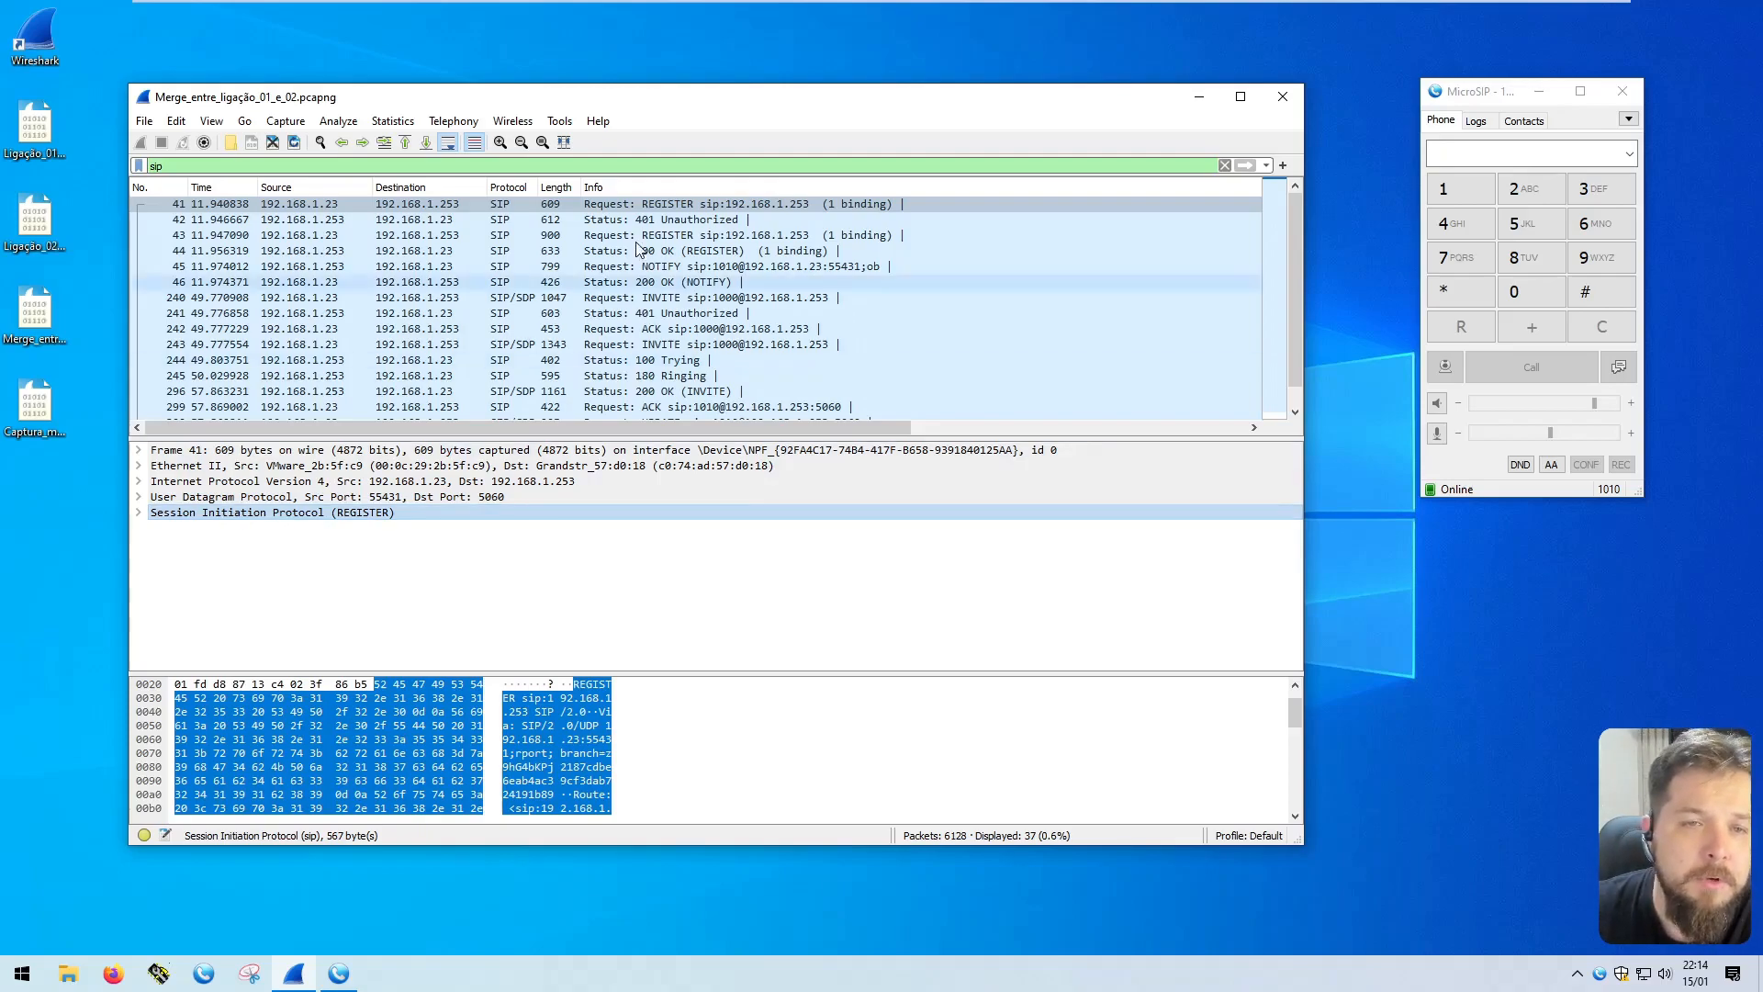
left_click(459, 206)
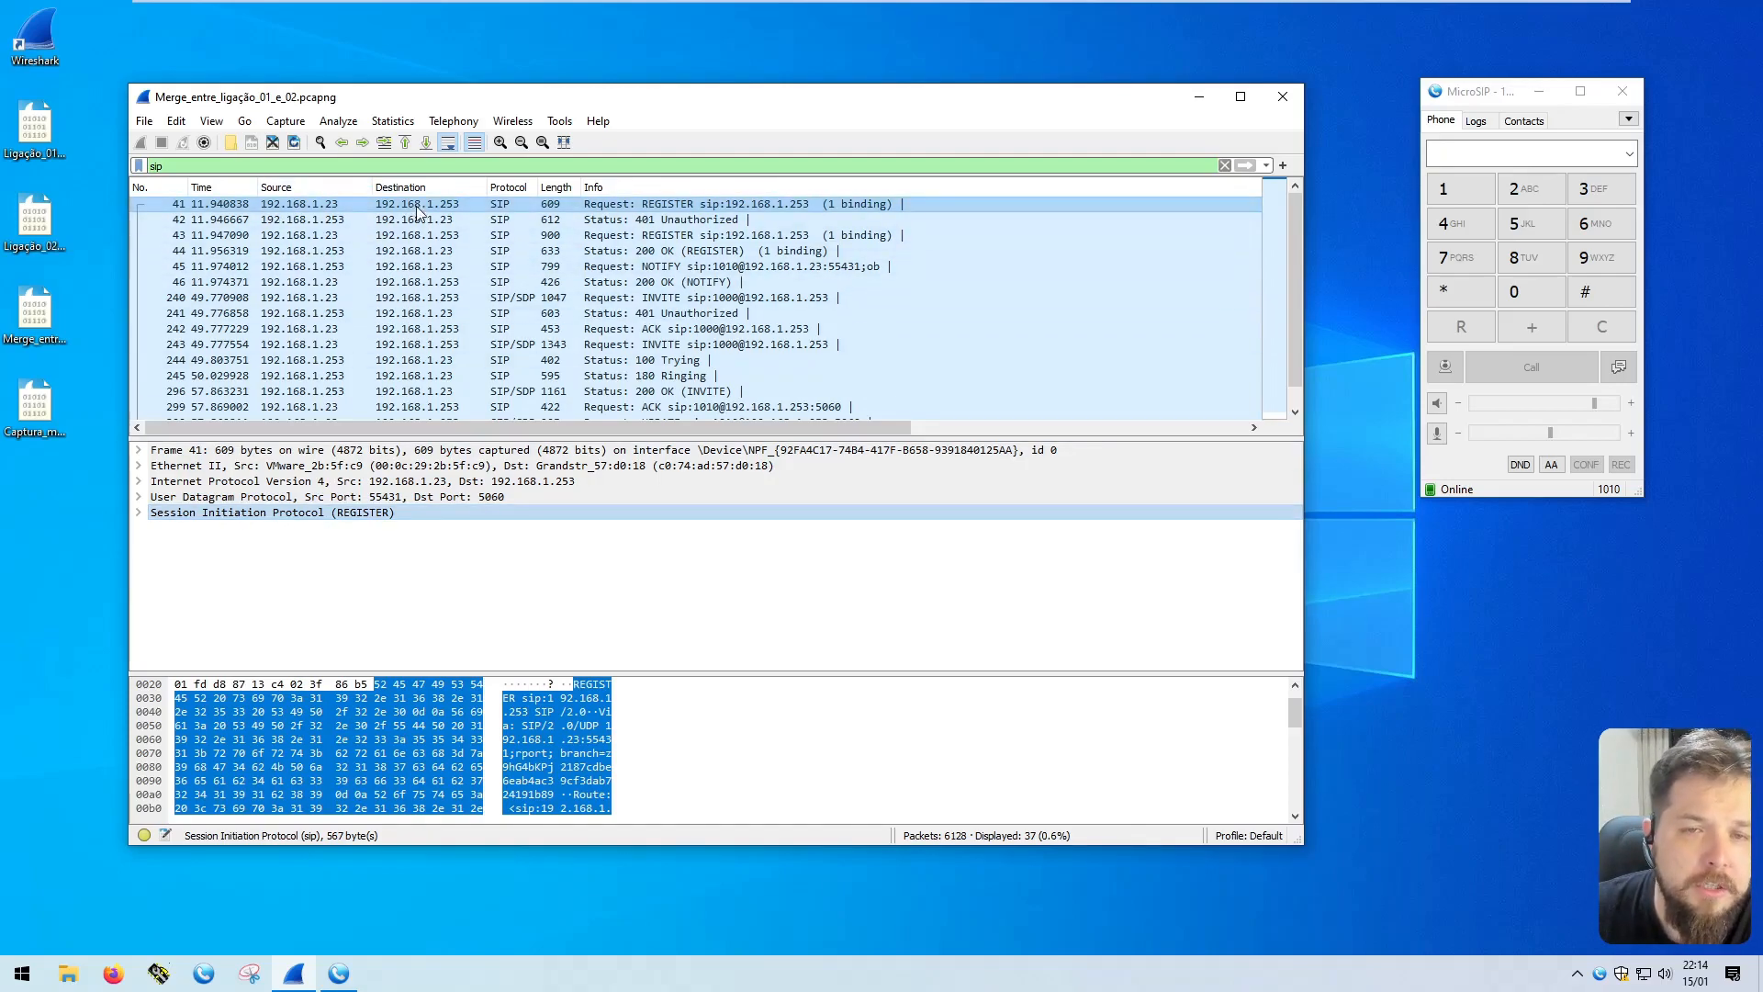
left_click(175, 206)
Step: Replace the display filter with "tcp" and look through the TCP packets around number 3708
left_click(184, 165)
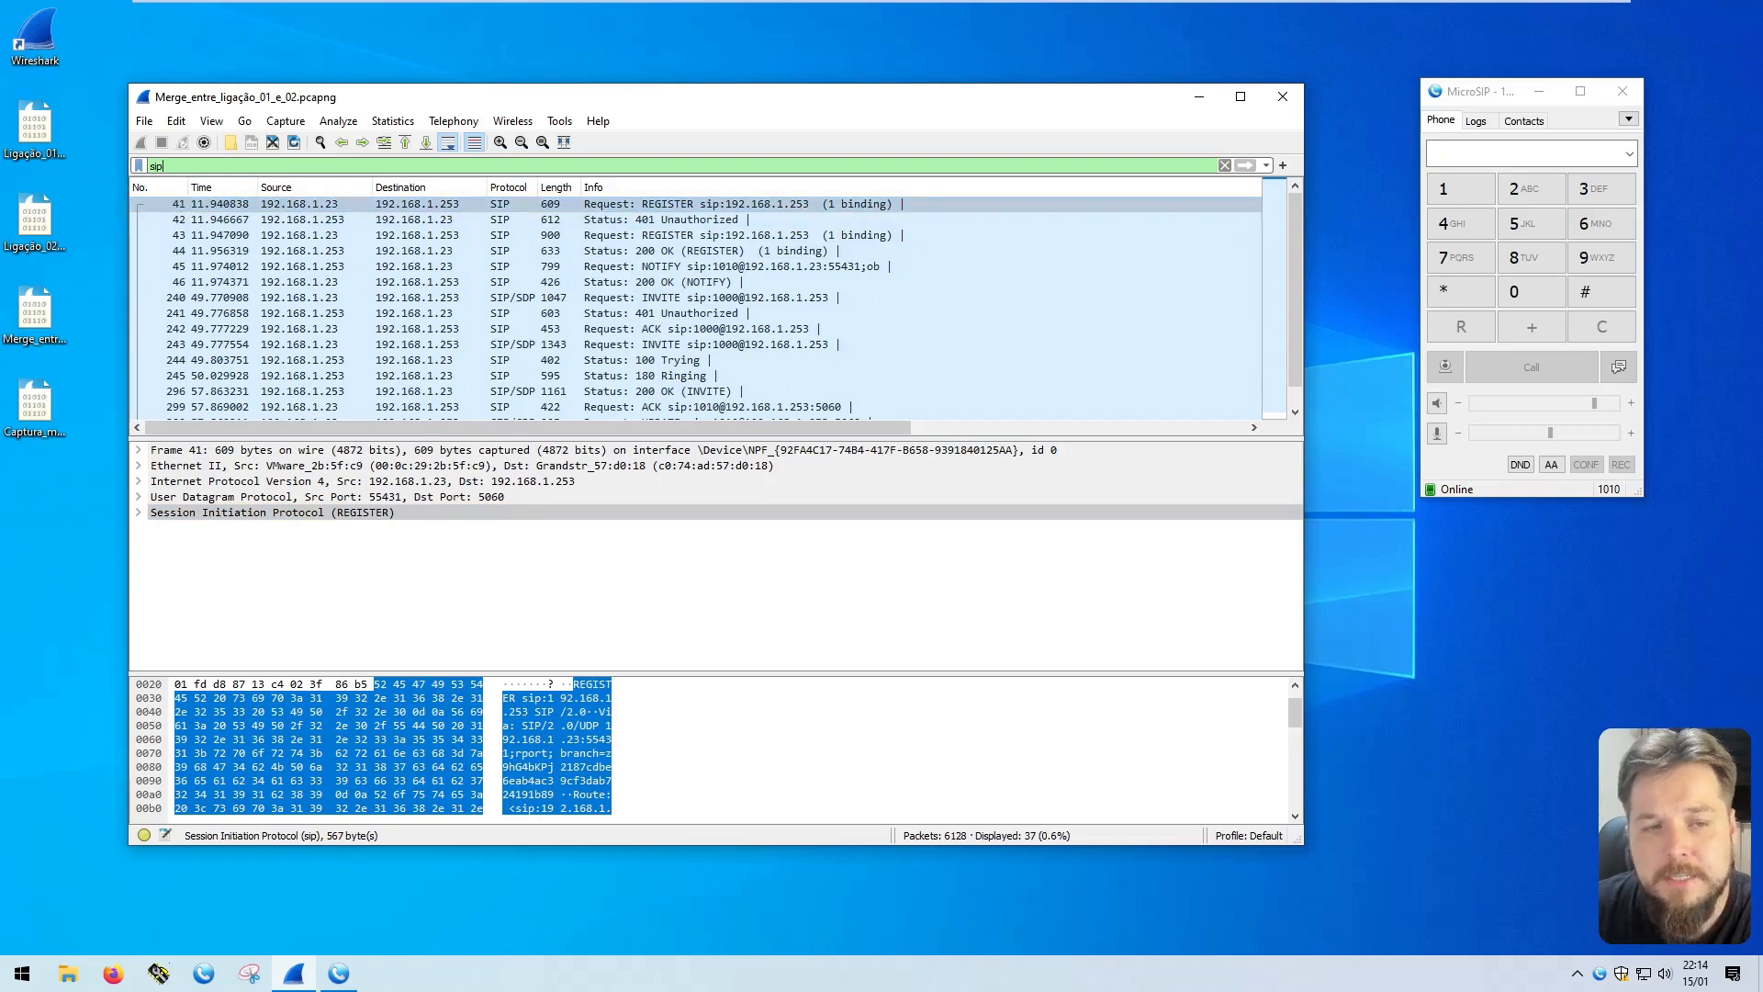
key("BackSpace")
key("BackSpace")
key("BackSpace")
type("tcp")
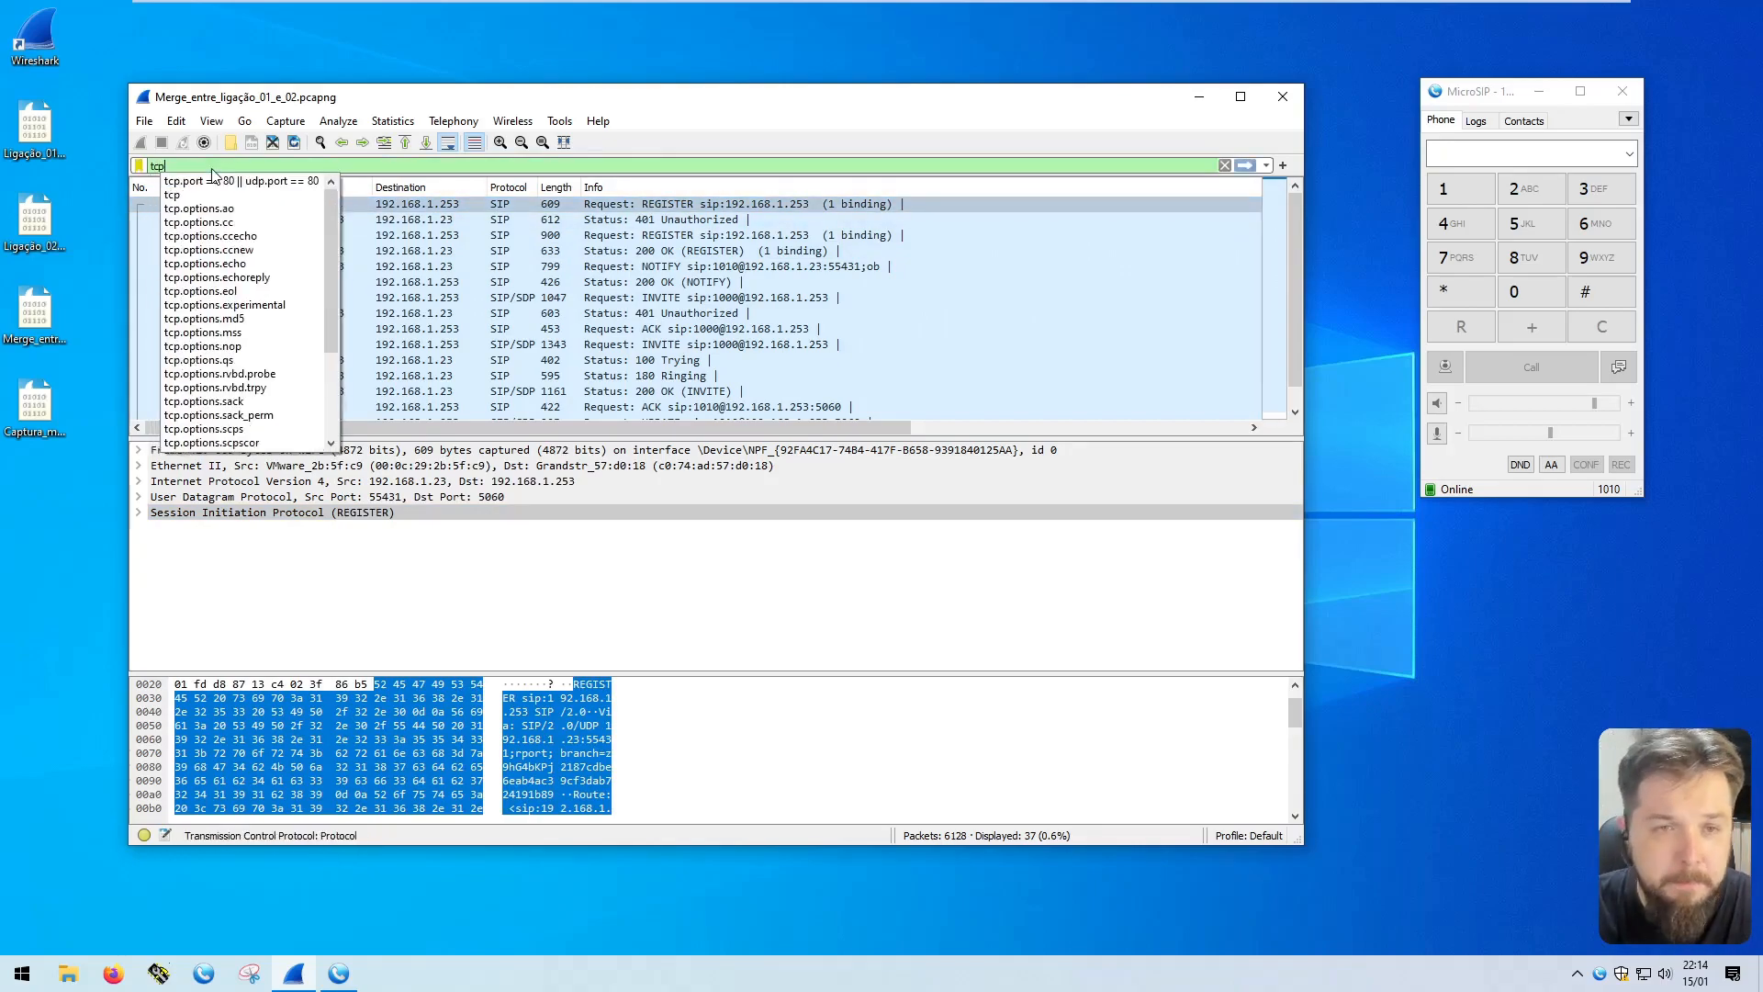
key("Return")
scroll(561, 282, "down", 10)
scroll(642, 266, "up", 2)
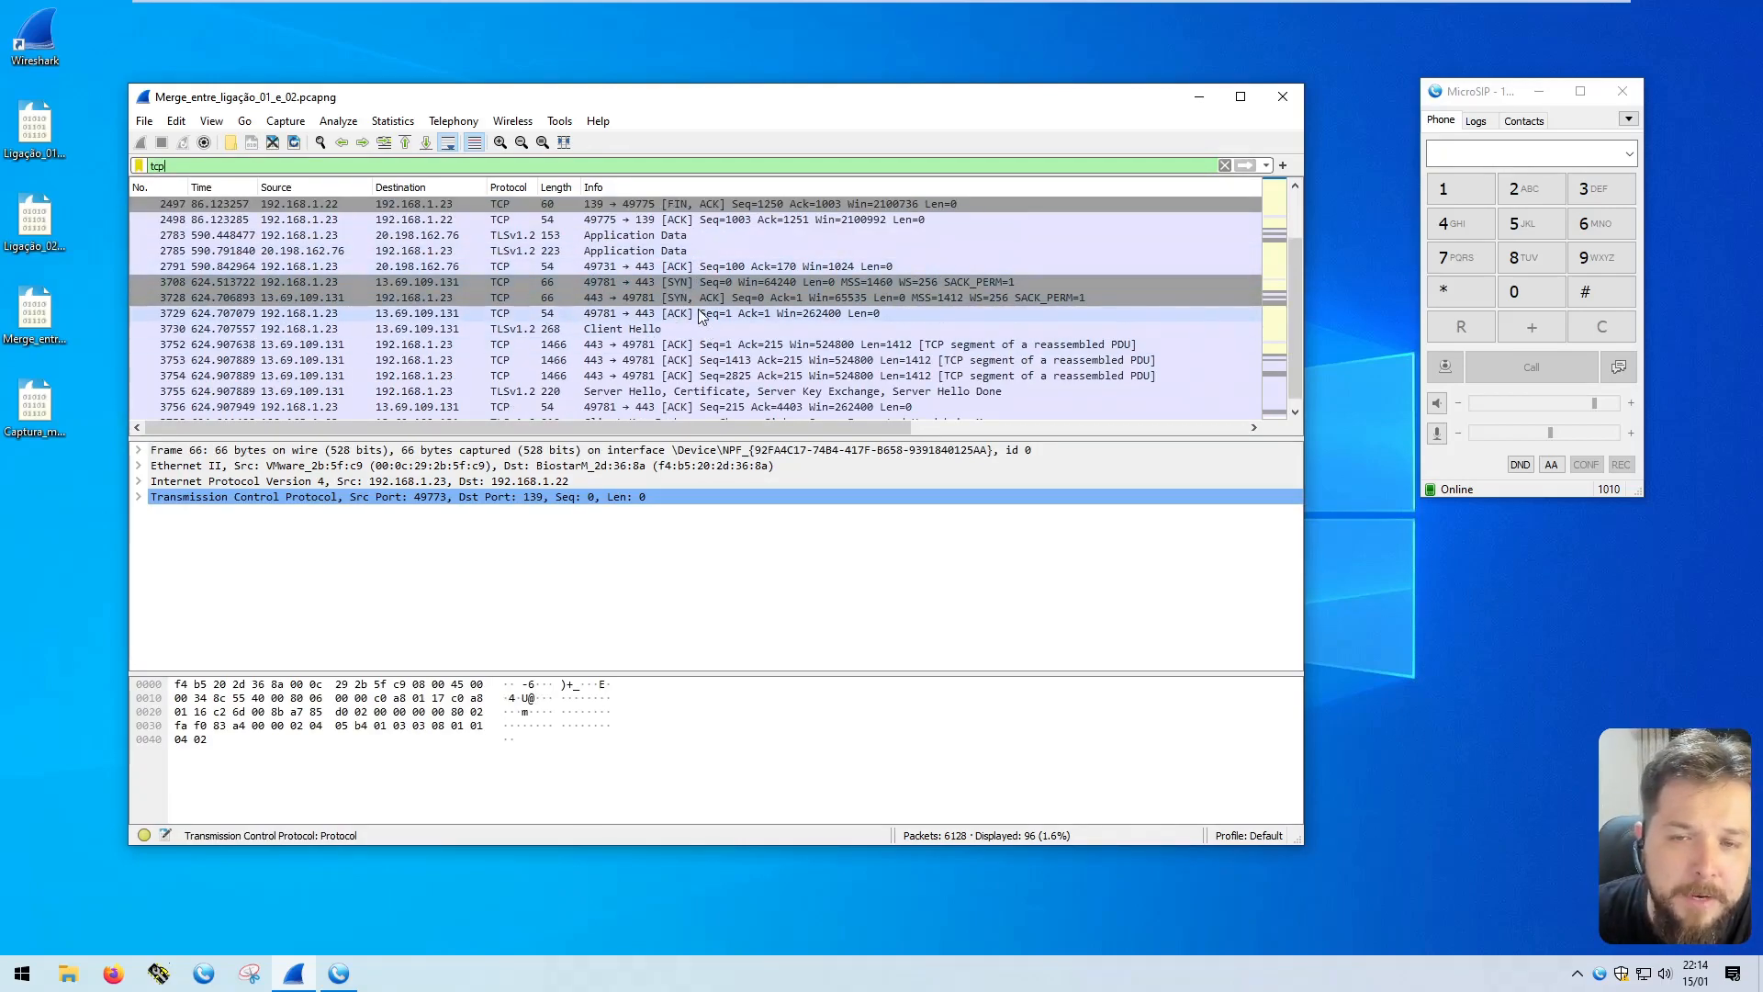
Step: Select SYN packet 3708 and examine its Ethernet II and Internet Protocol Version 4 details, collapsing each again
left_click(679, 283)
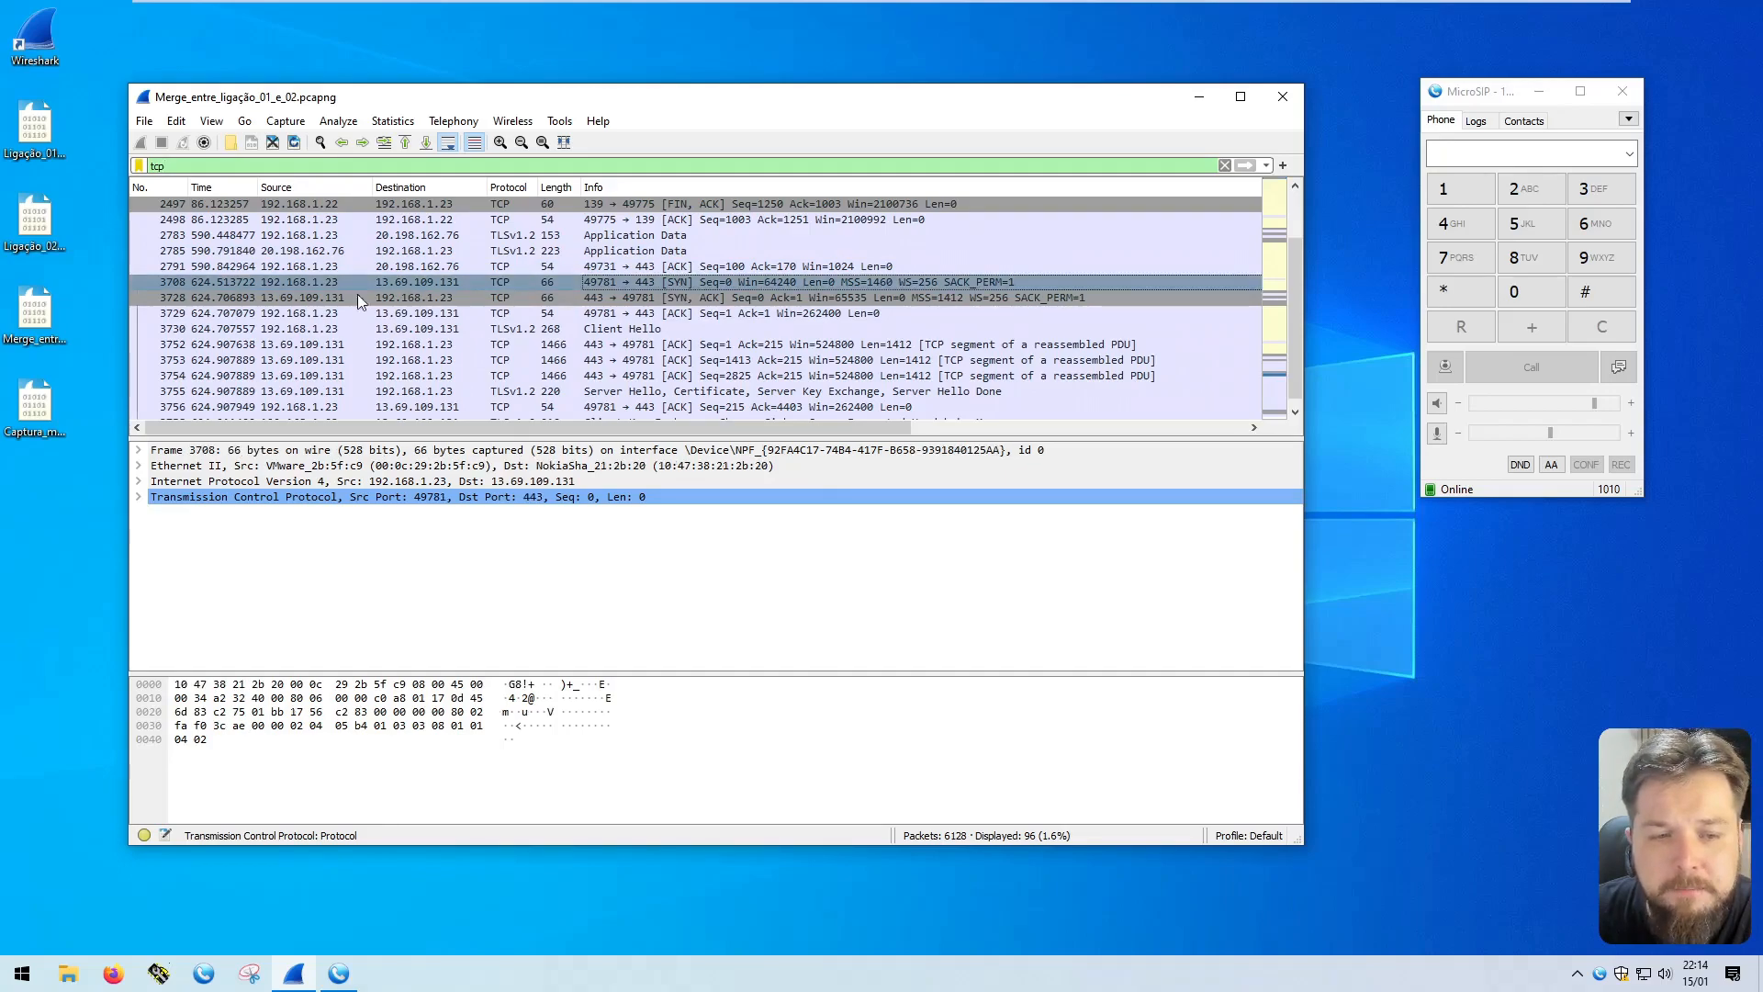
left_click(139, 466)
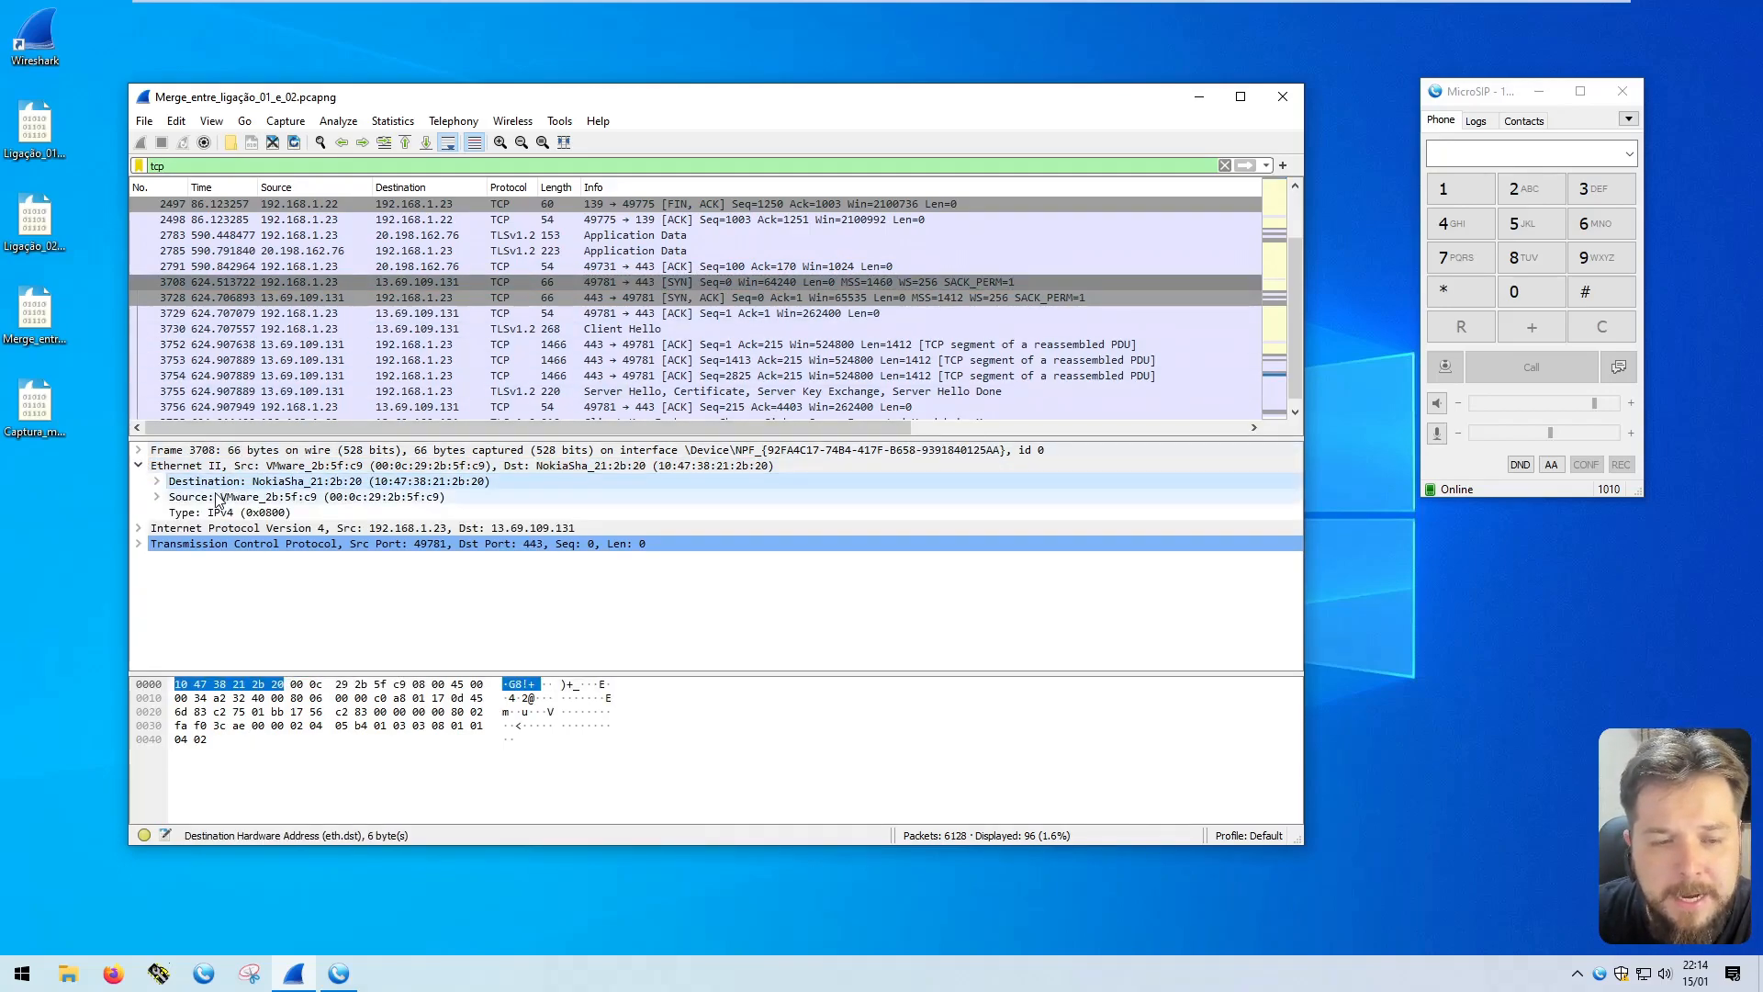
left_click(140, 465)
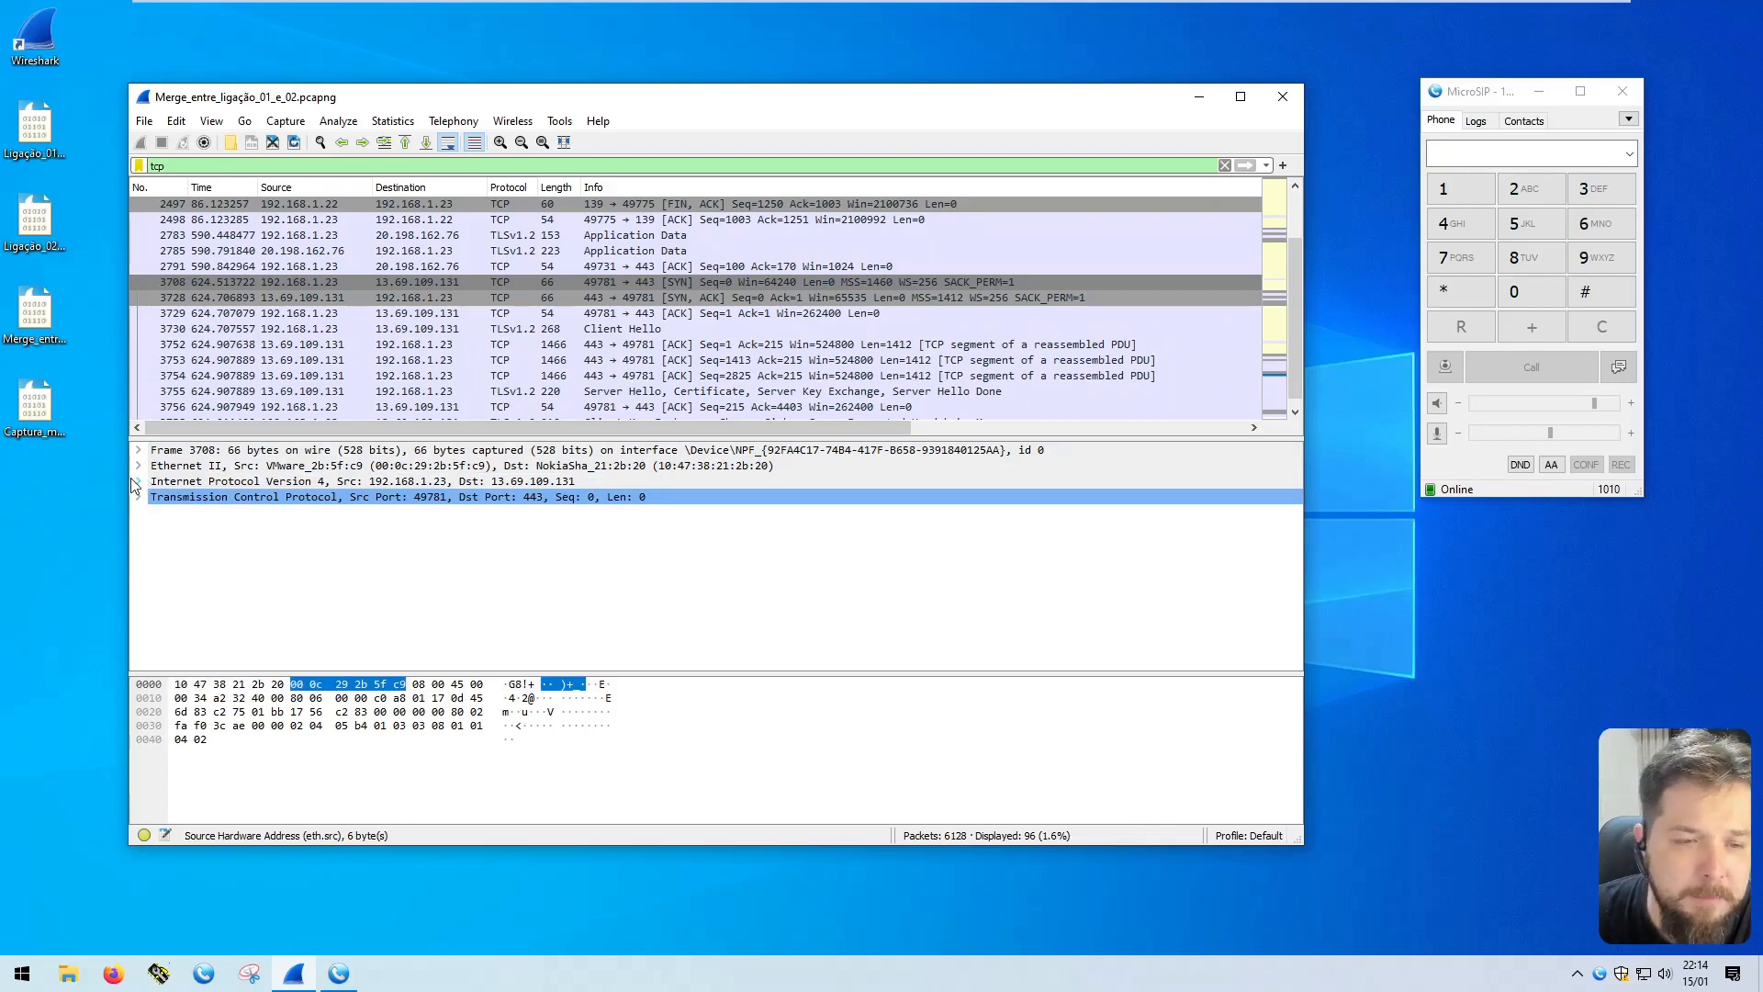
left_click(138, 481)
scroll(309, 595, "down", 1)
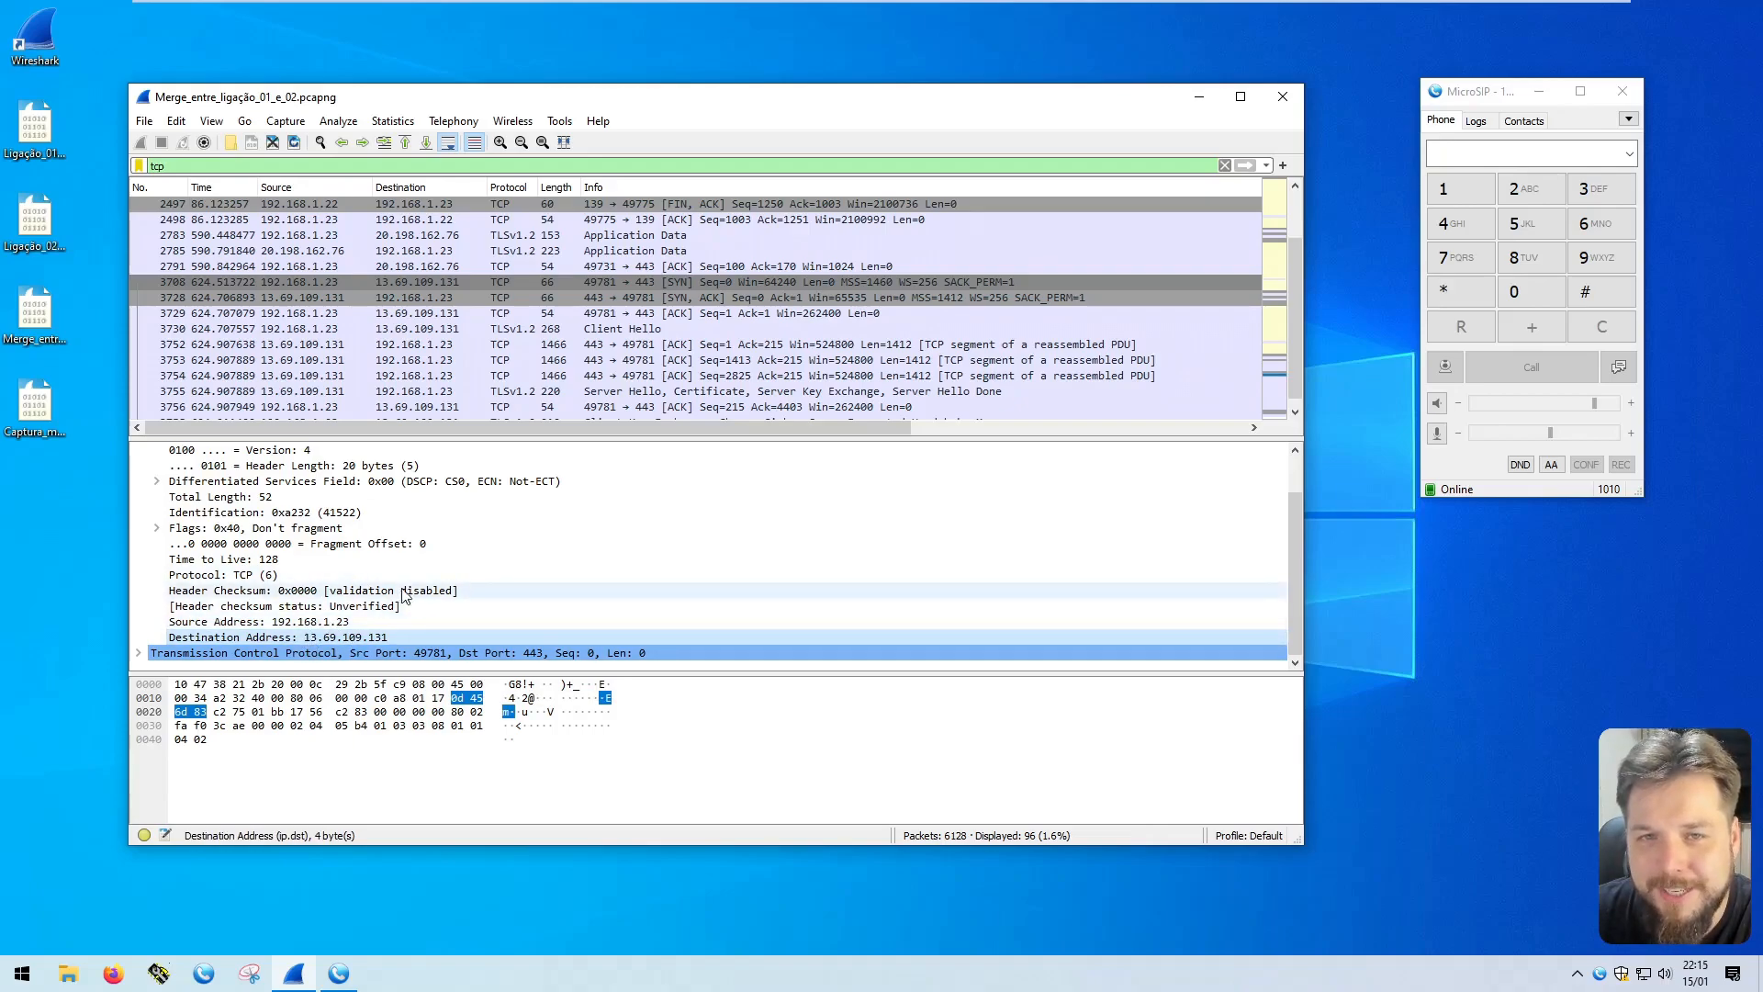
scroll(404, 599, "up", 1)
left_click(139, 482)
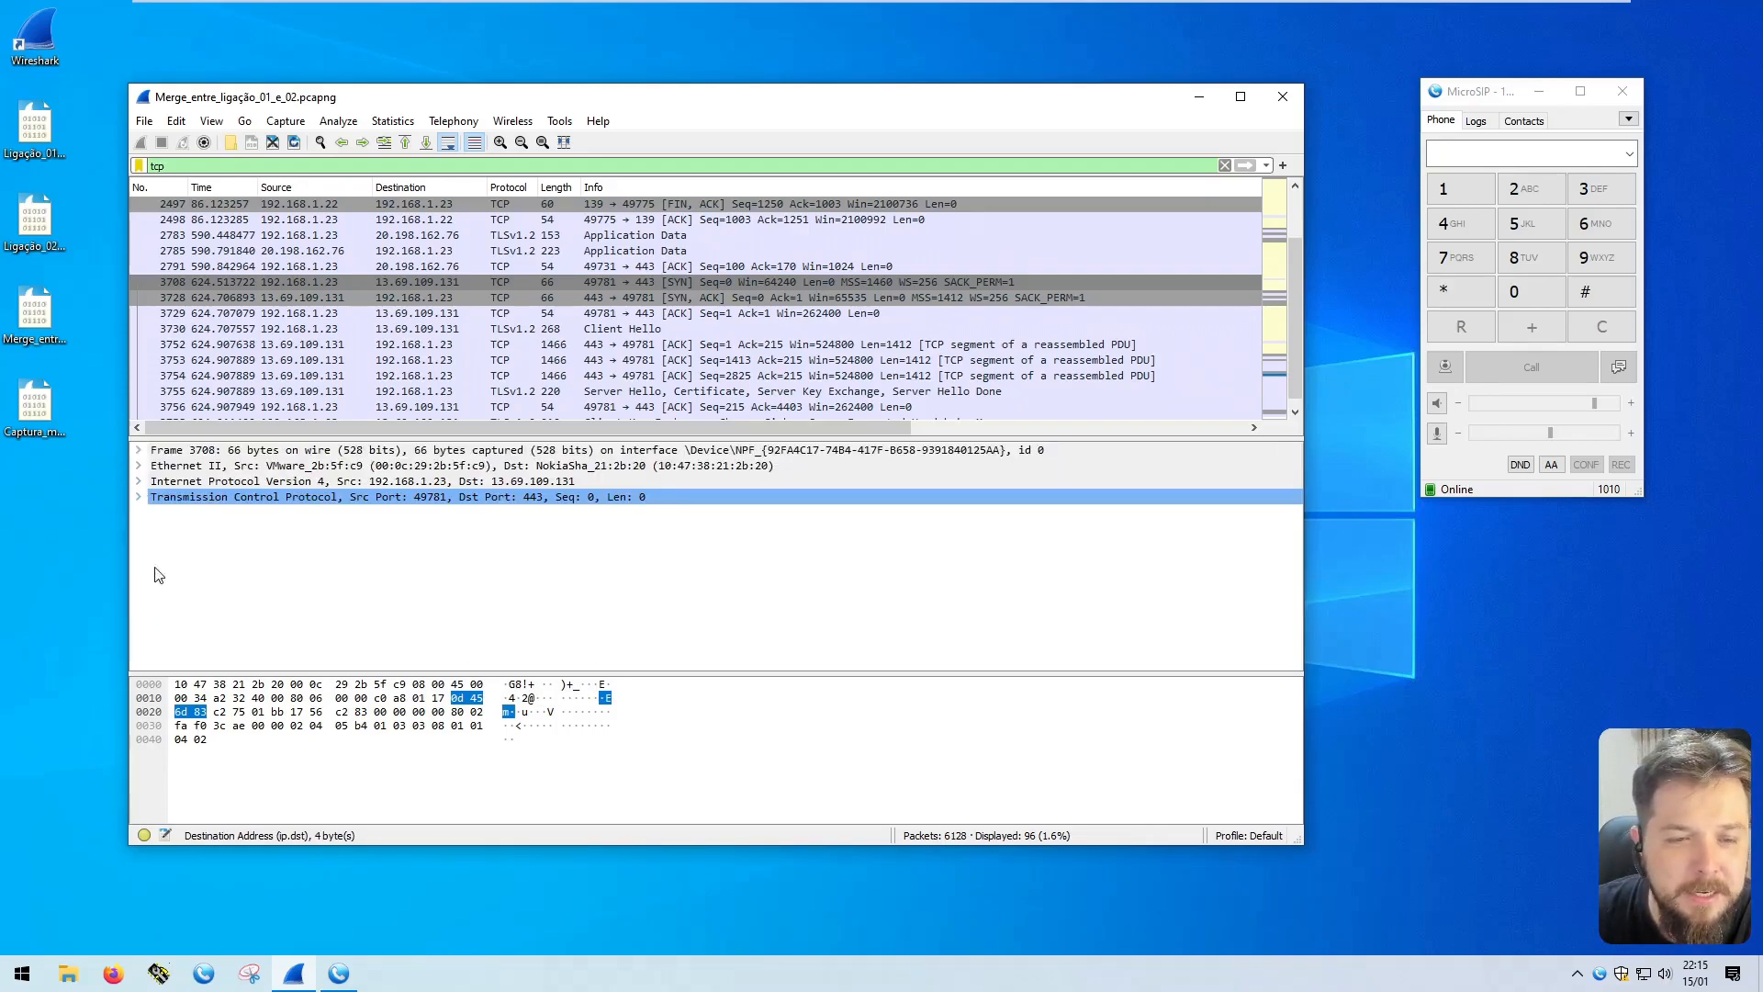
Step: Expand the Transmission Control Protocol details of packet 3708 and examine its ports, sequence numbers and flags
left_click(138, 497)
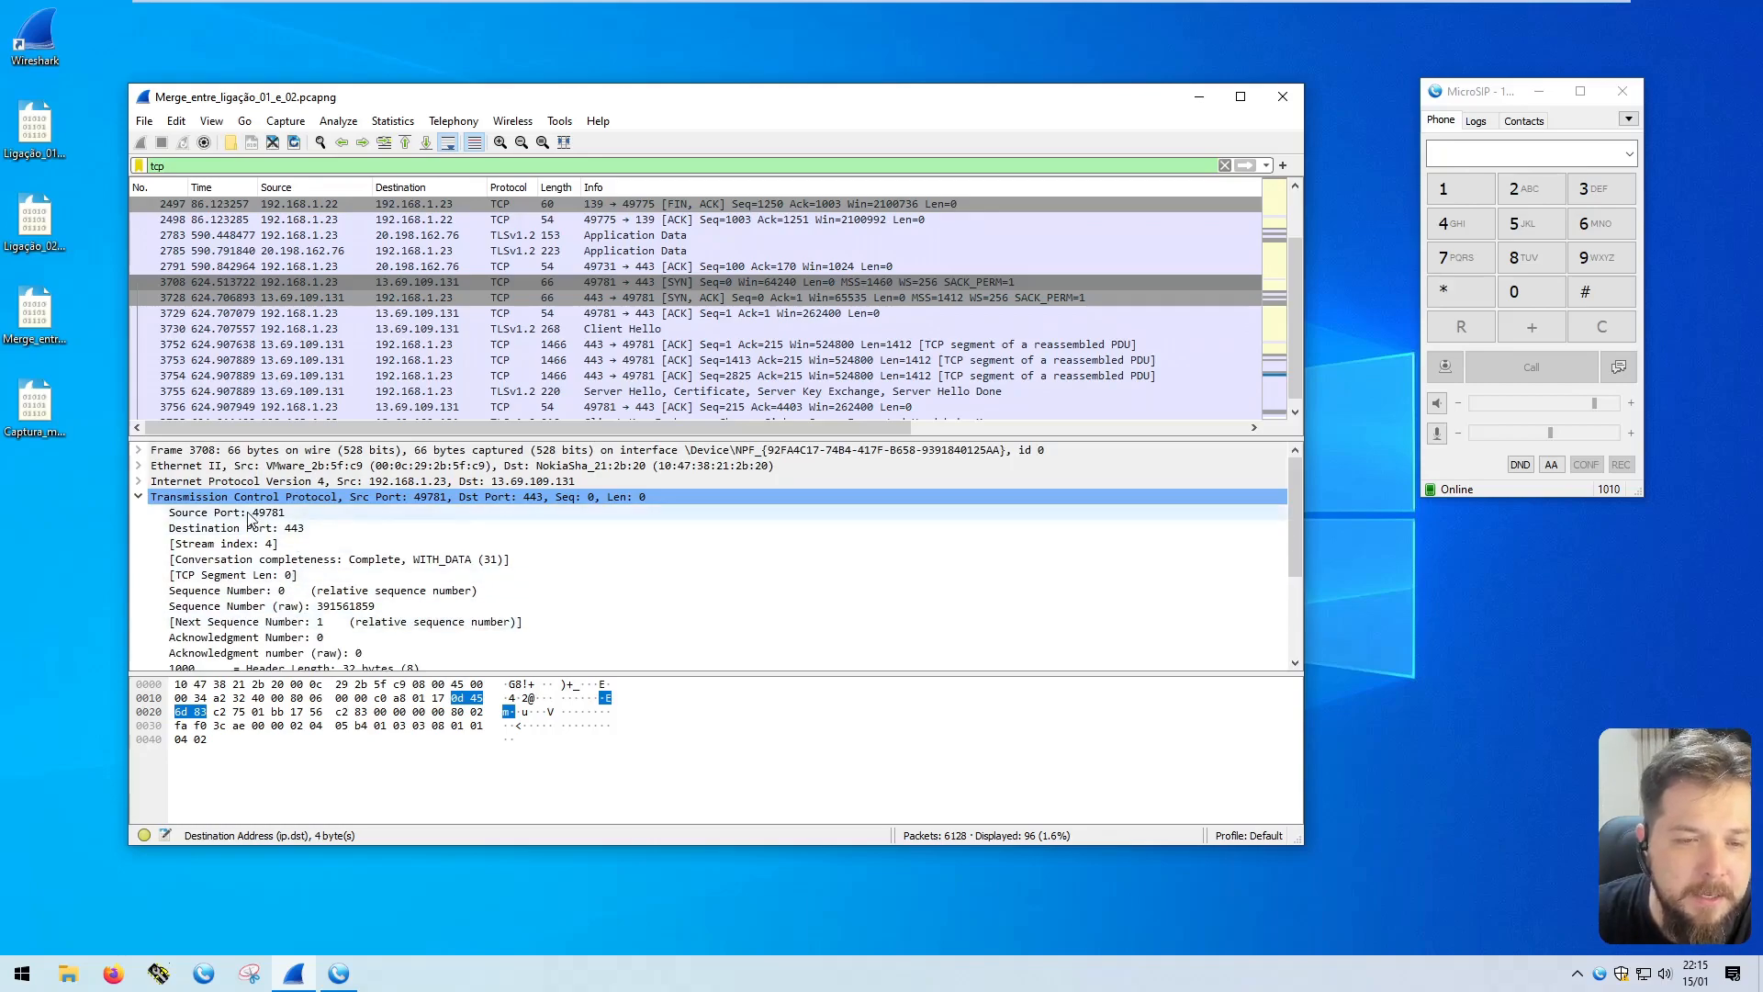
scroll(208, 649, "down", 1)
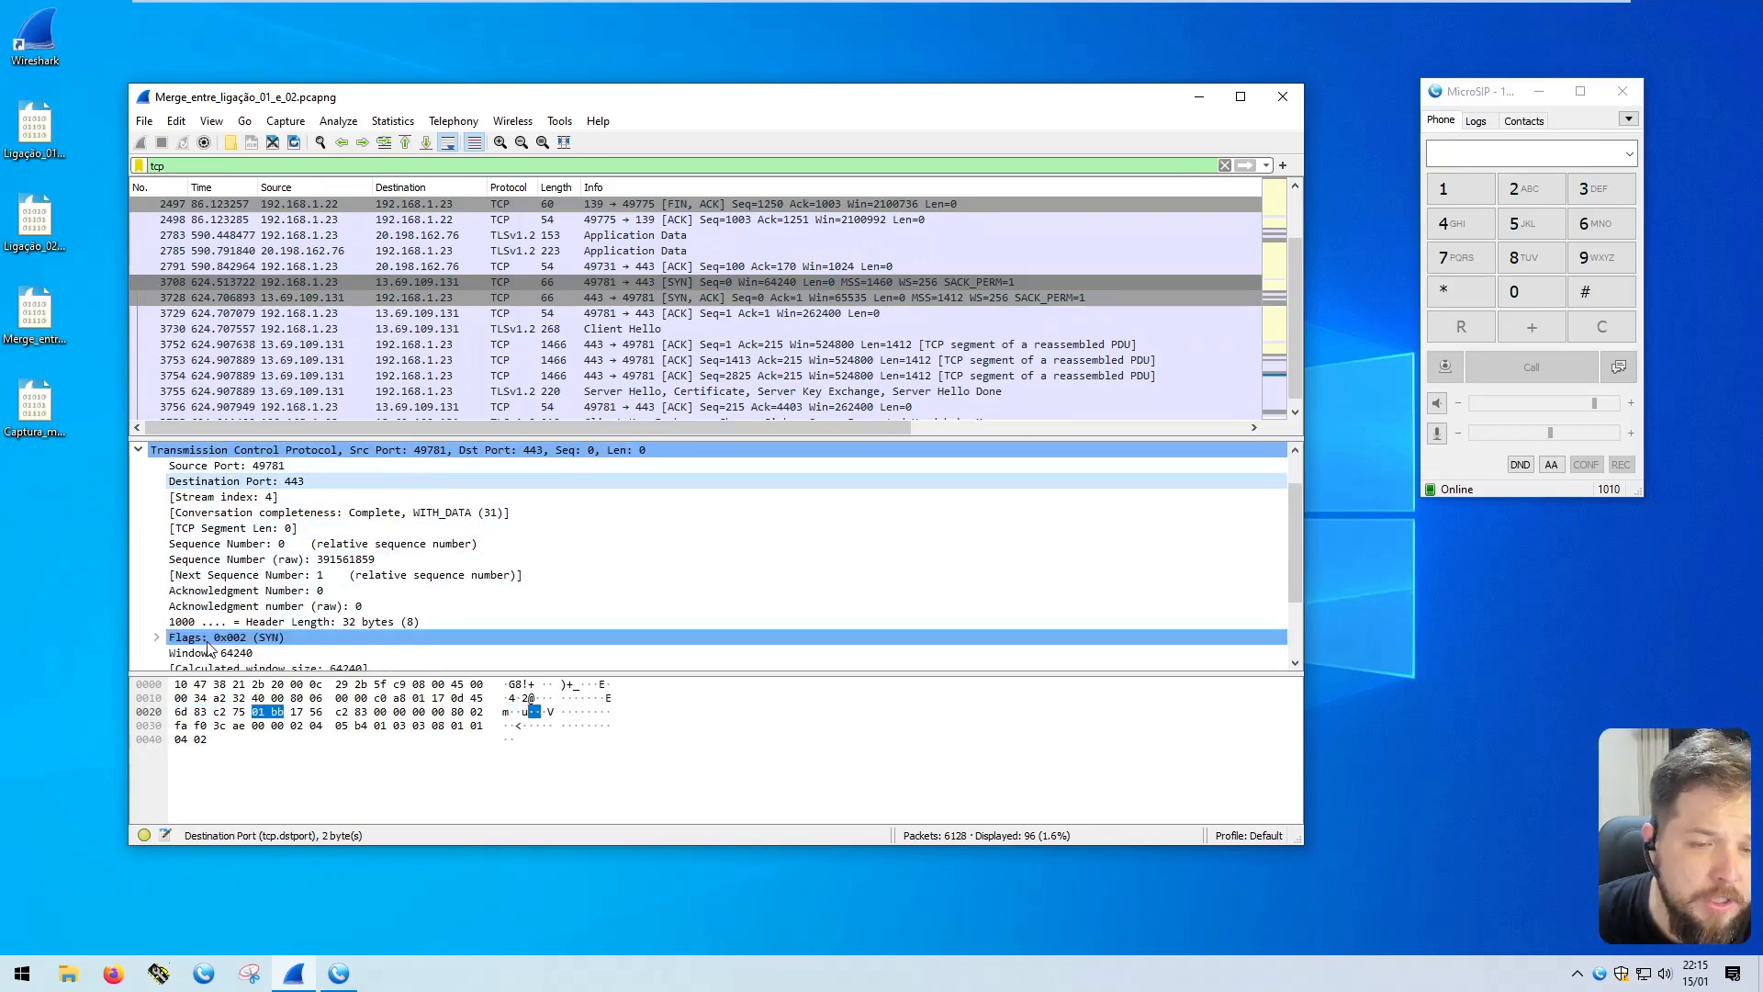
scroll(208, 649, "down", 1)
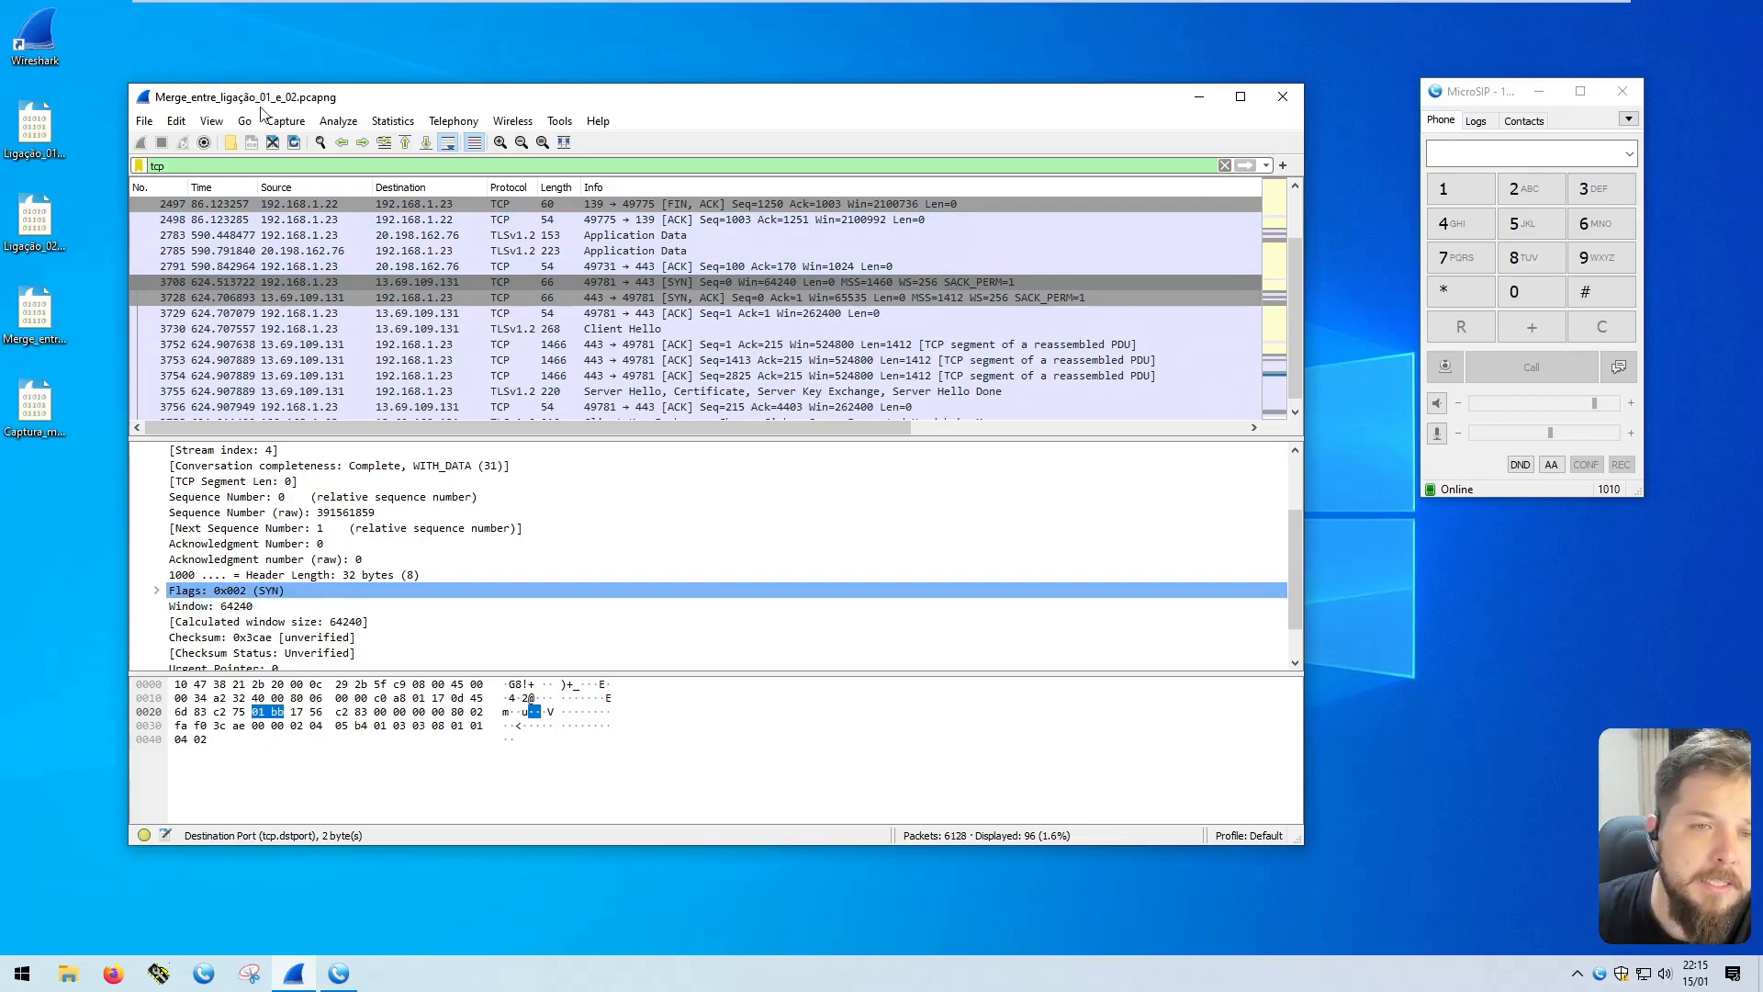
Step: Change the display filter from TCP back to "sip" for the merged capture
double_click(157, 165)
type("sip")
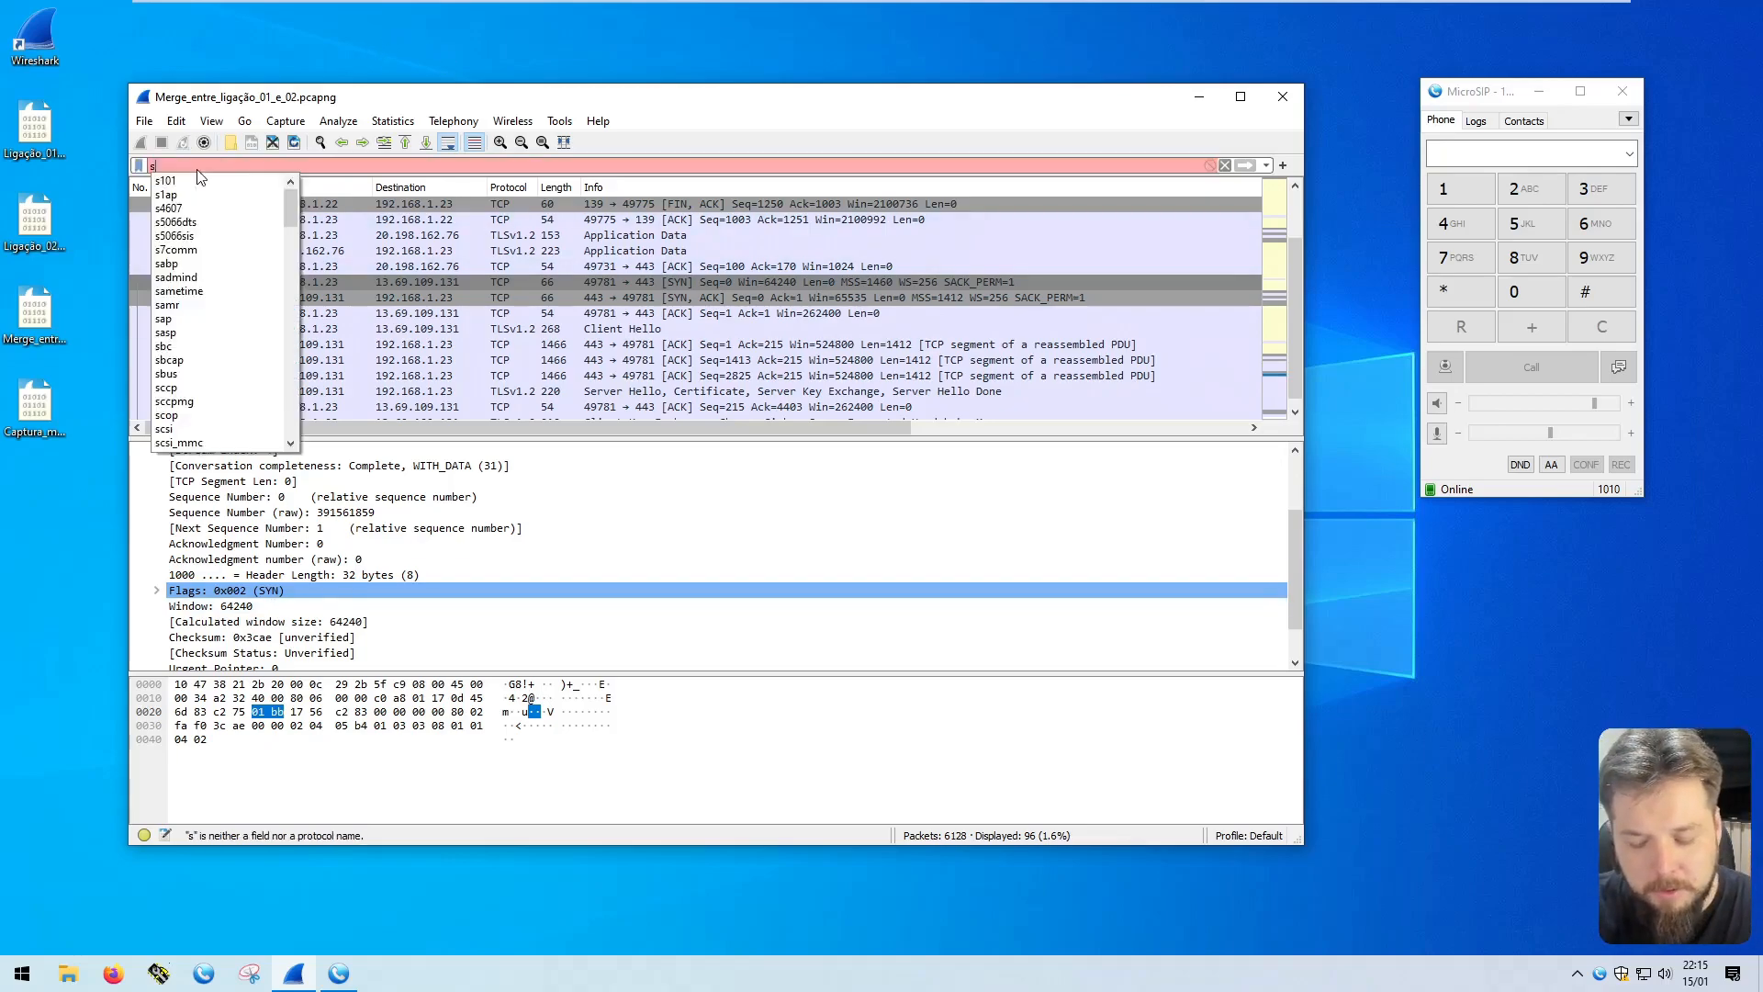
key("Return")
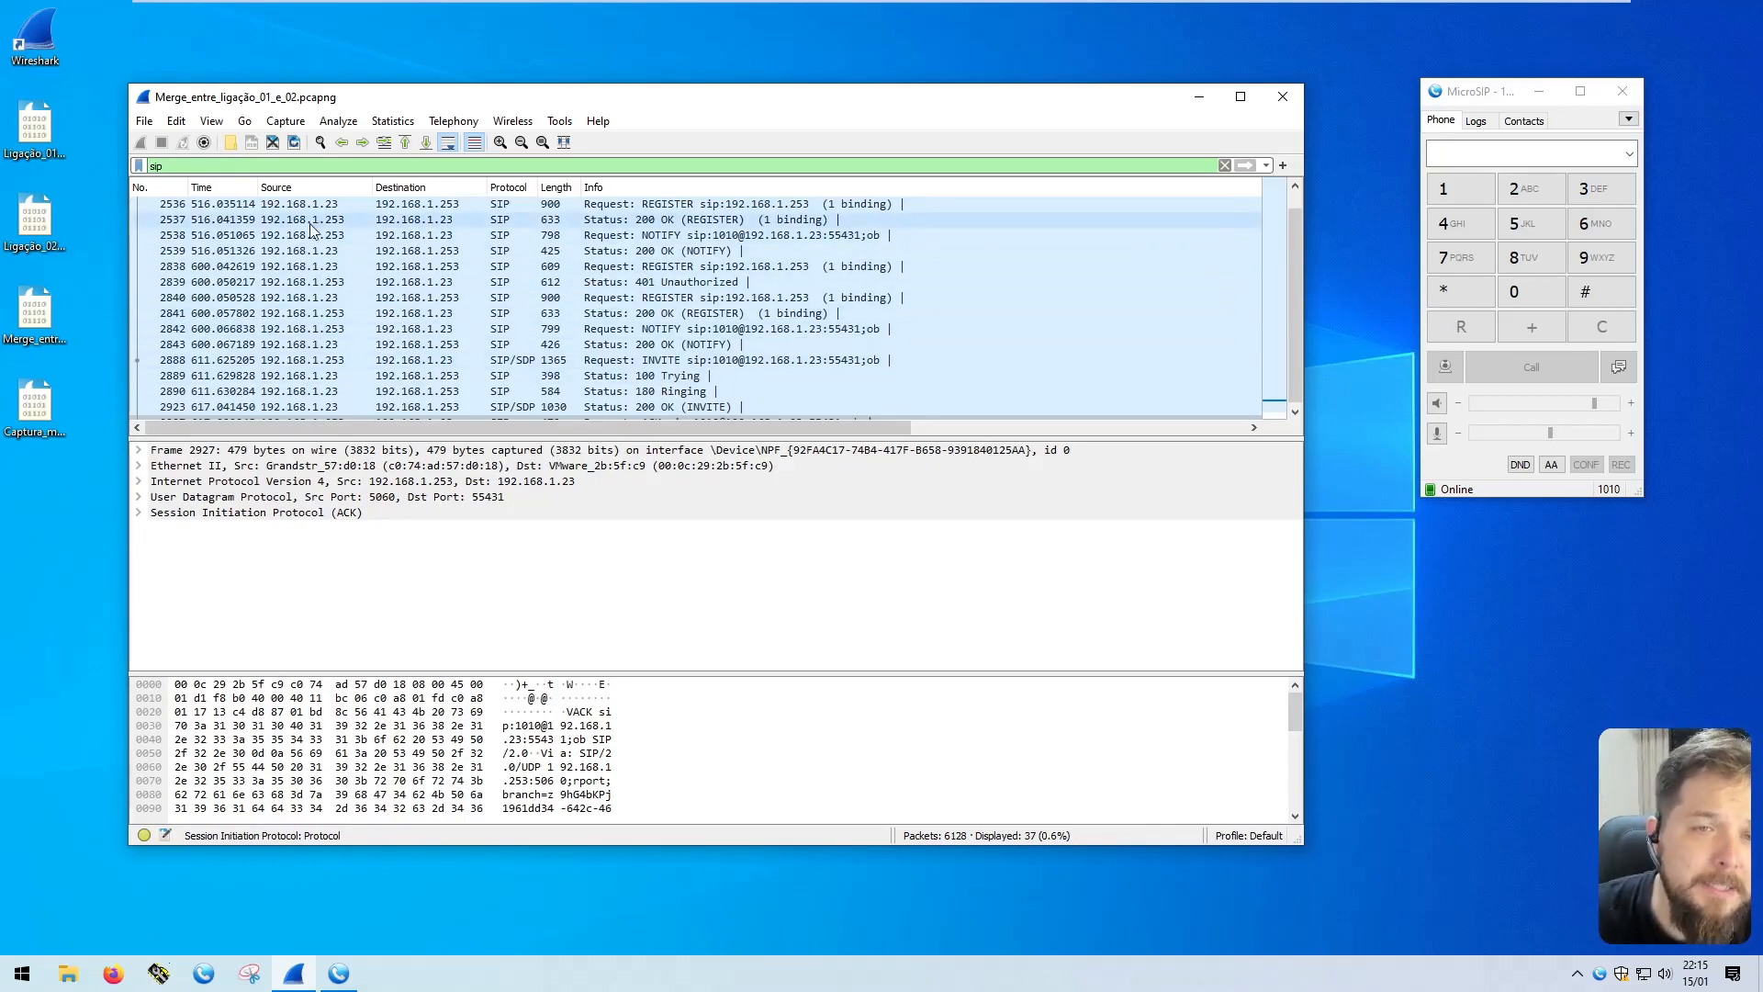
double_click(157, 166)
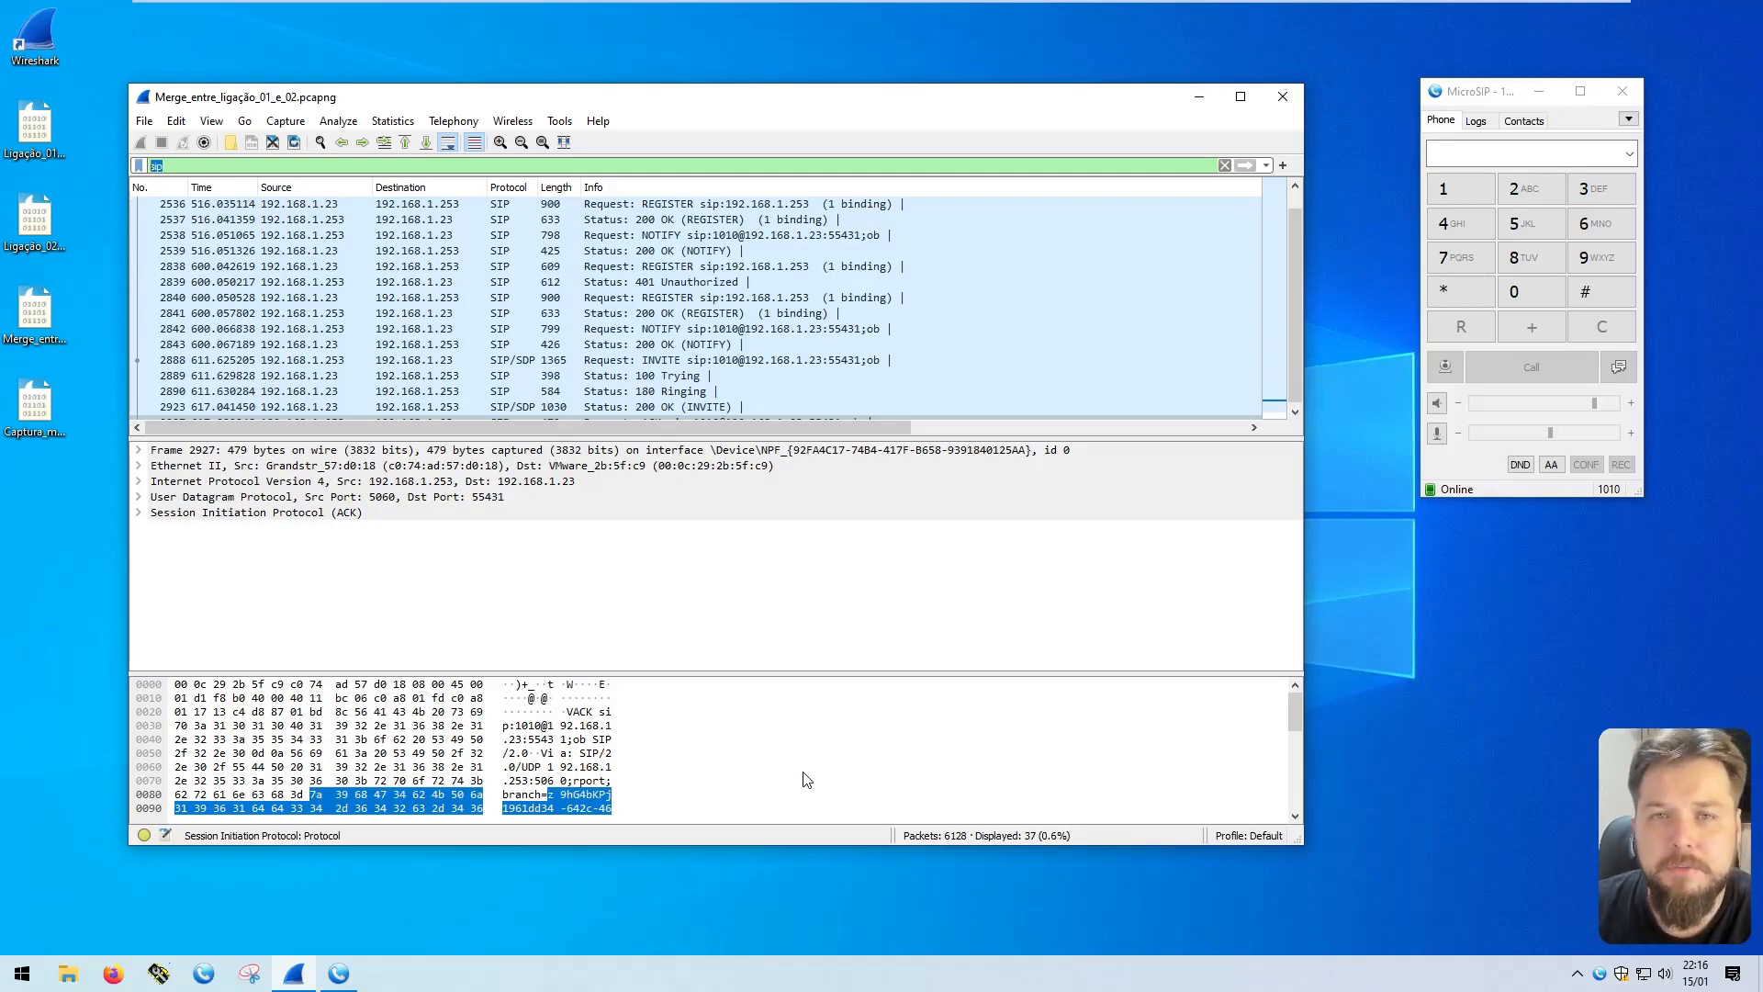
Step: Select SIP NOTIFY packet 45 and examine its time, source, destination, protocol and length columns
scroll(288, 265, "up", 8)
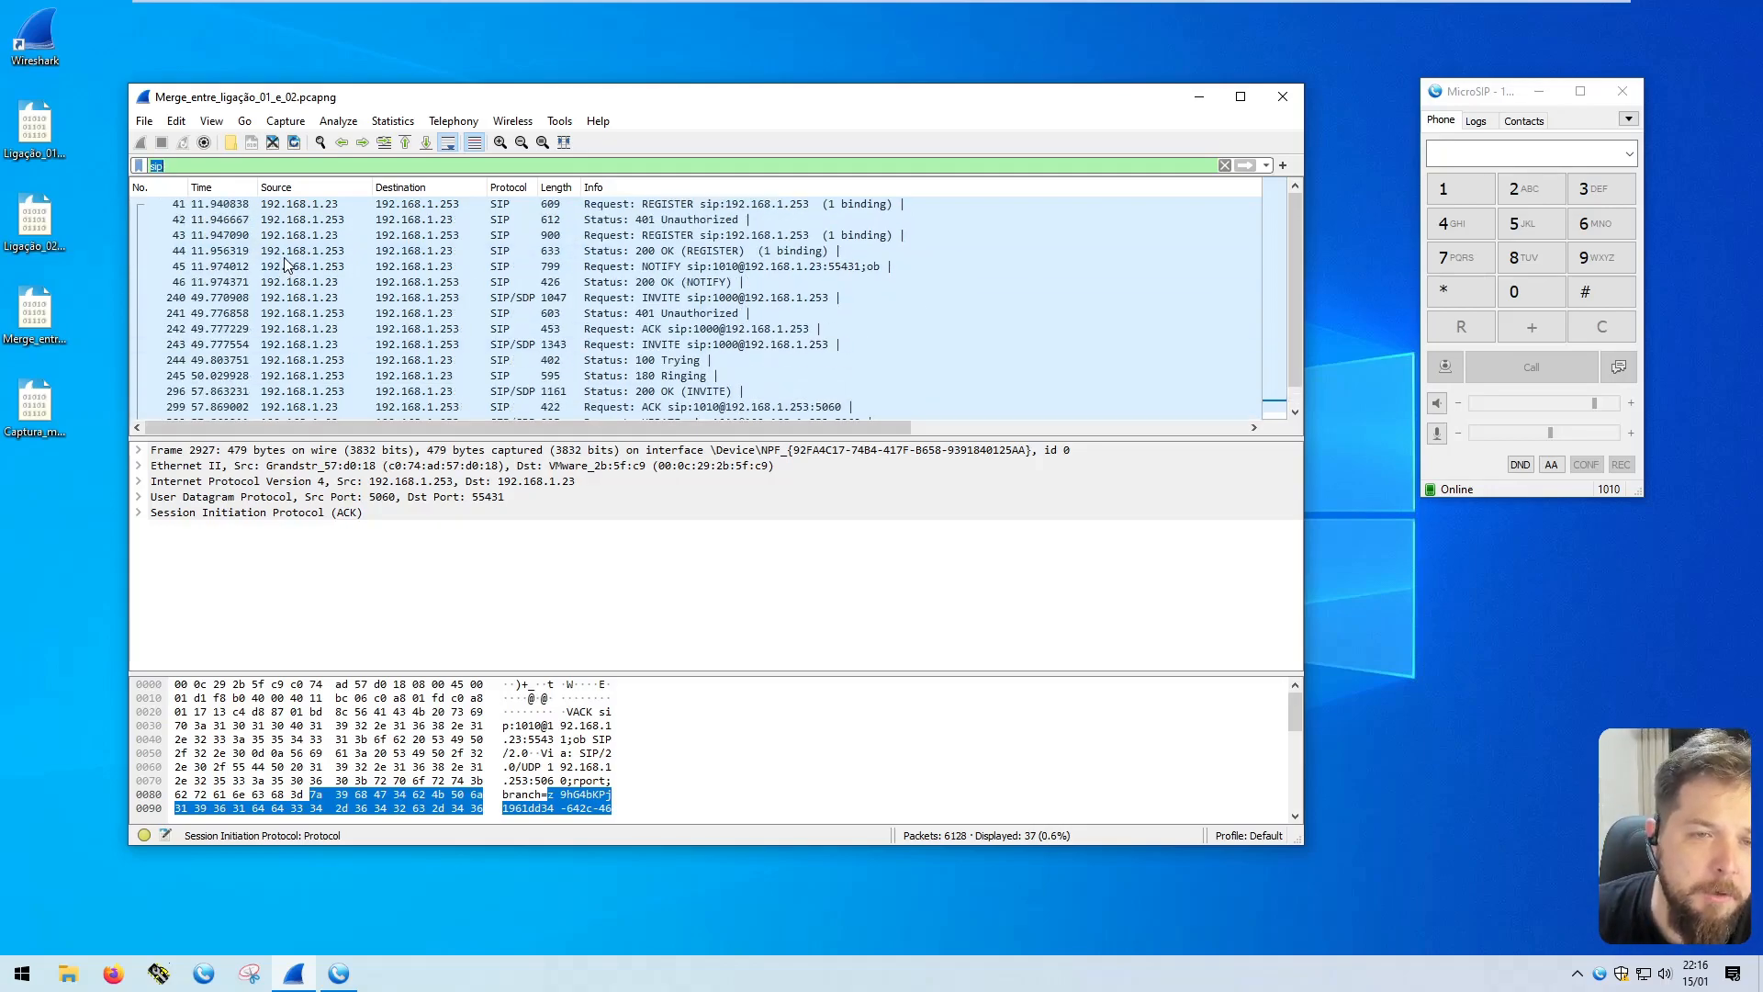
left_click(248, 313)
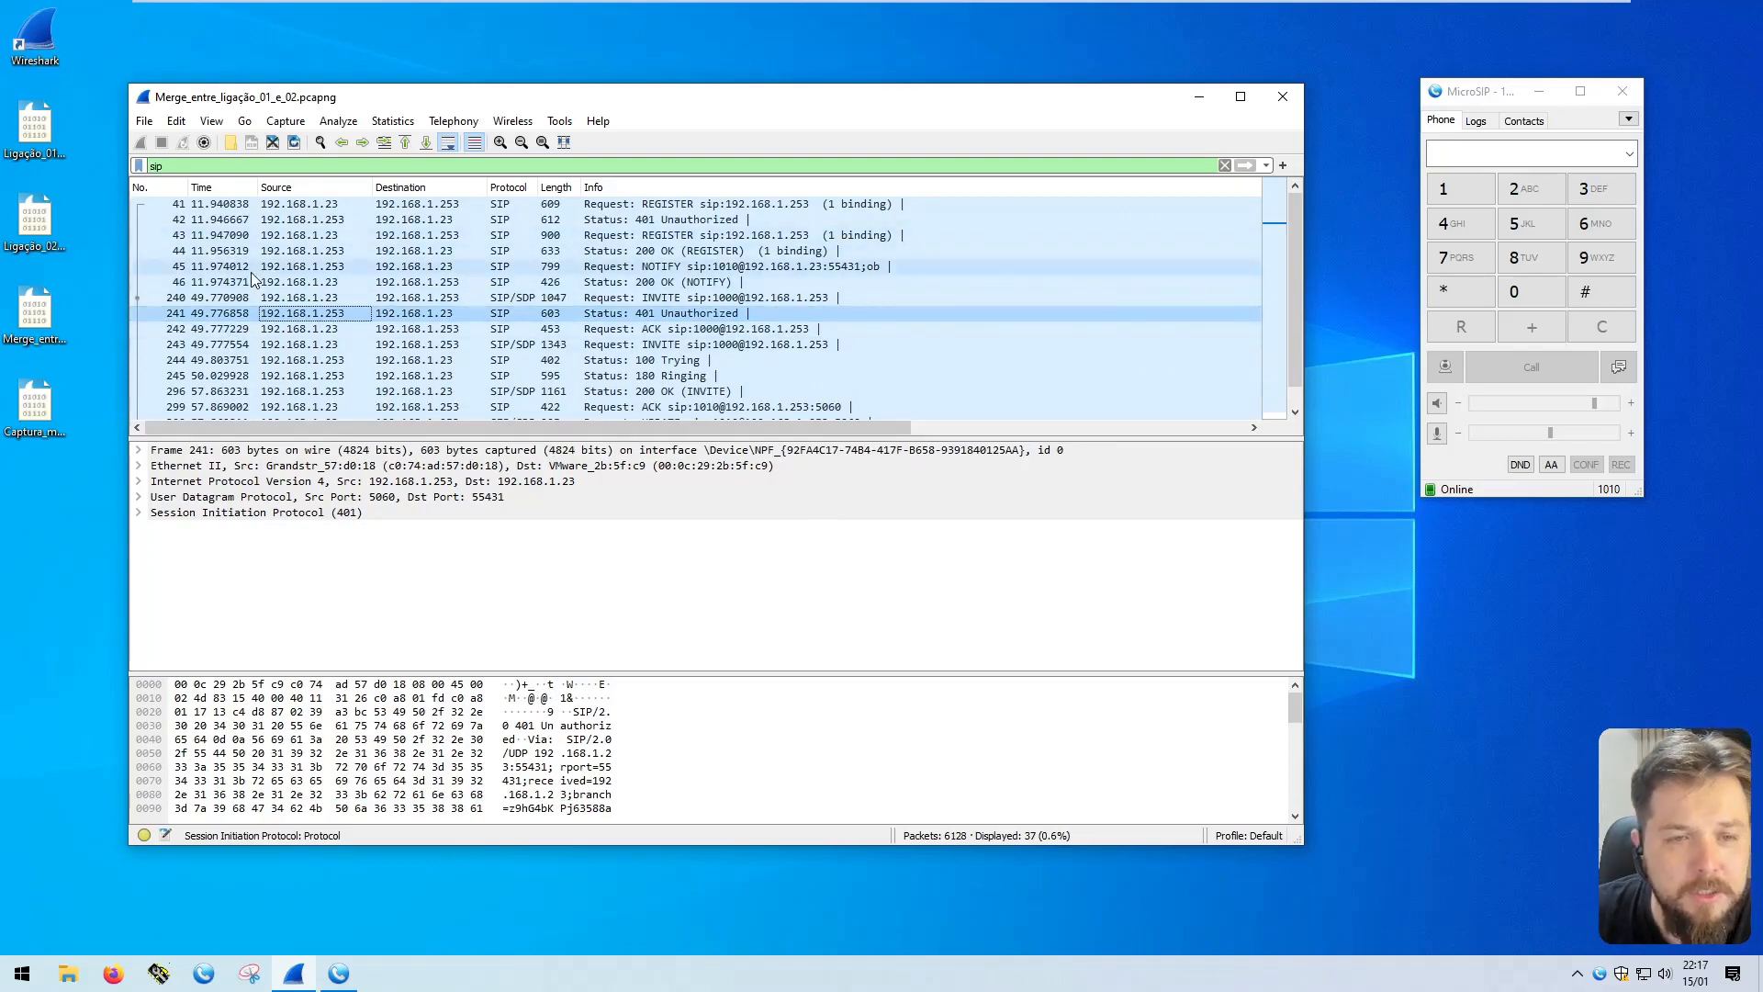
left_click(206, 268)
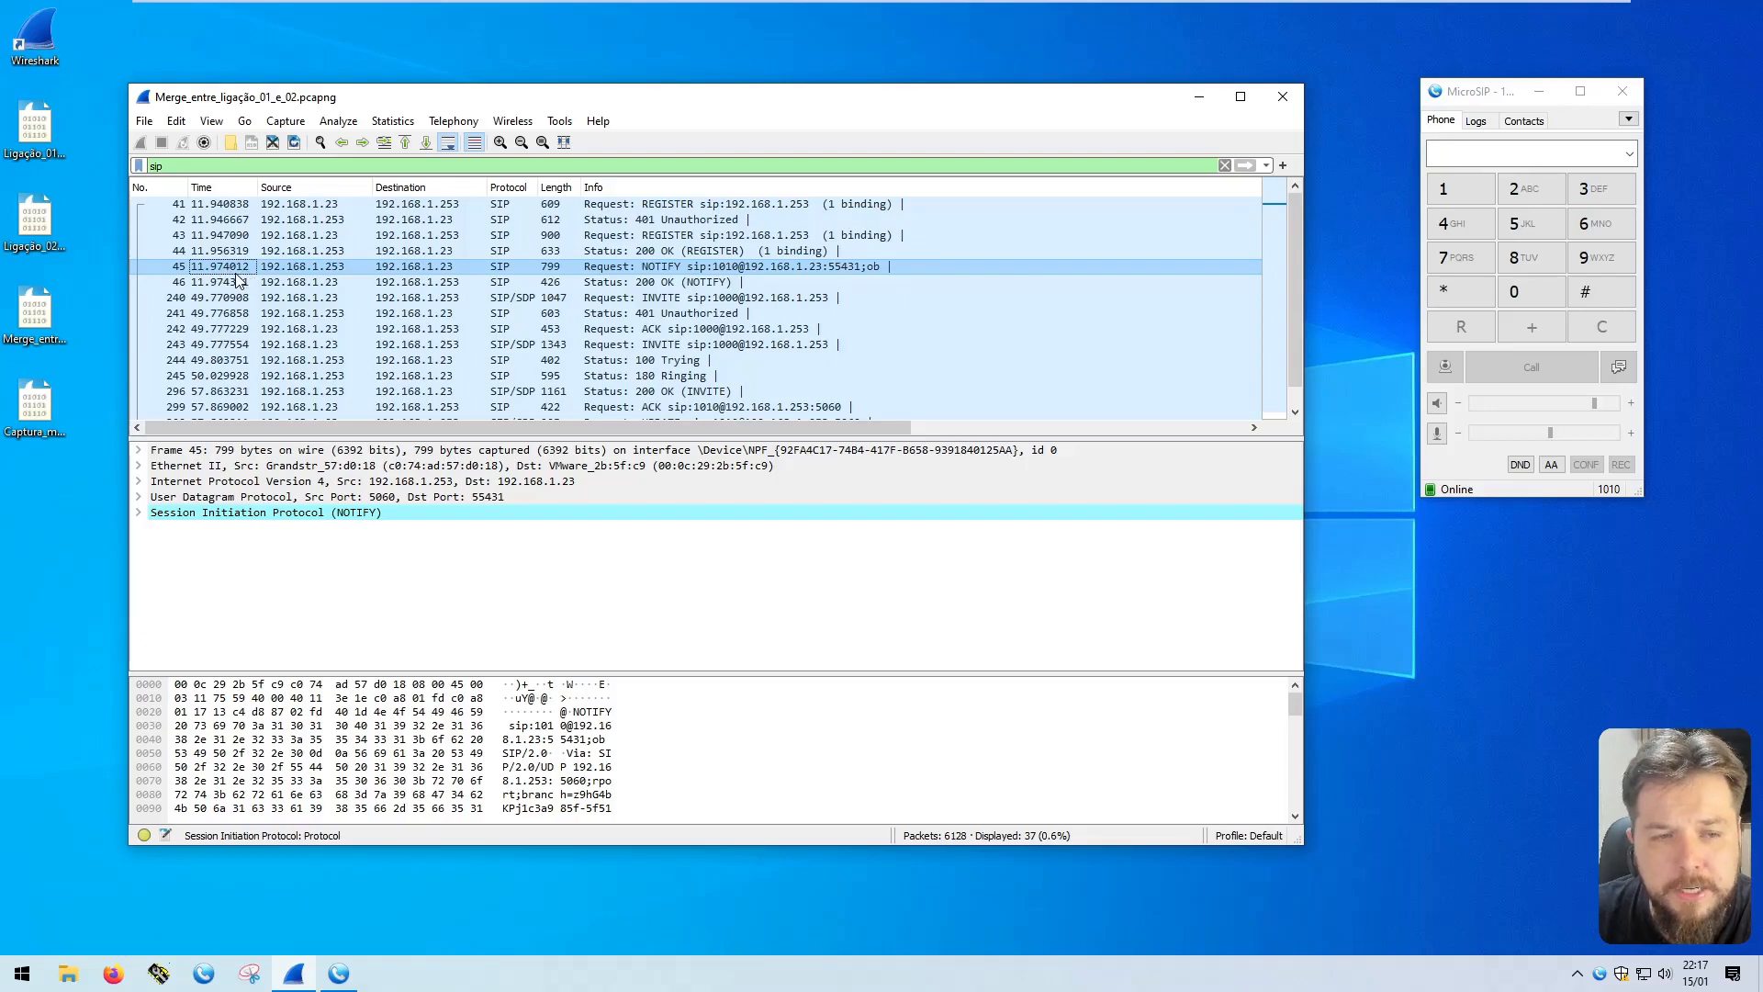
left_click(331, 267)
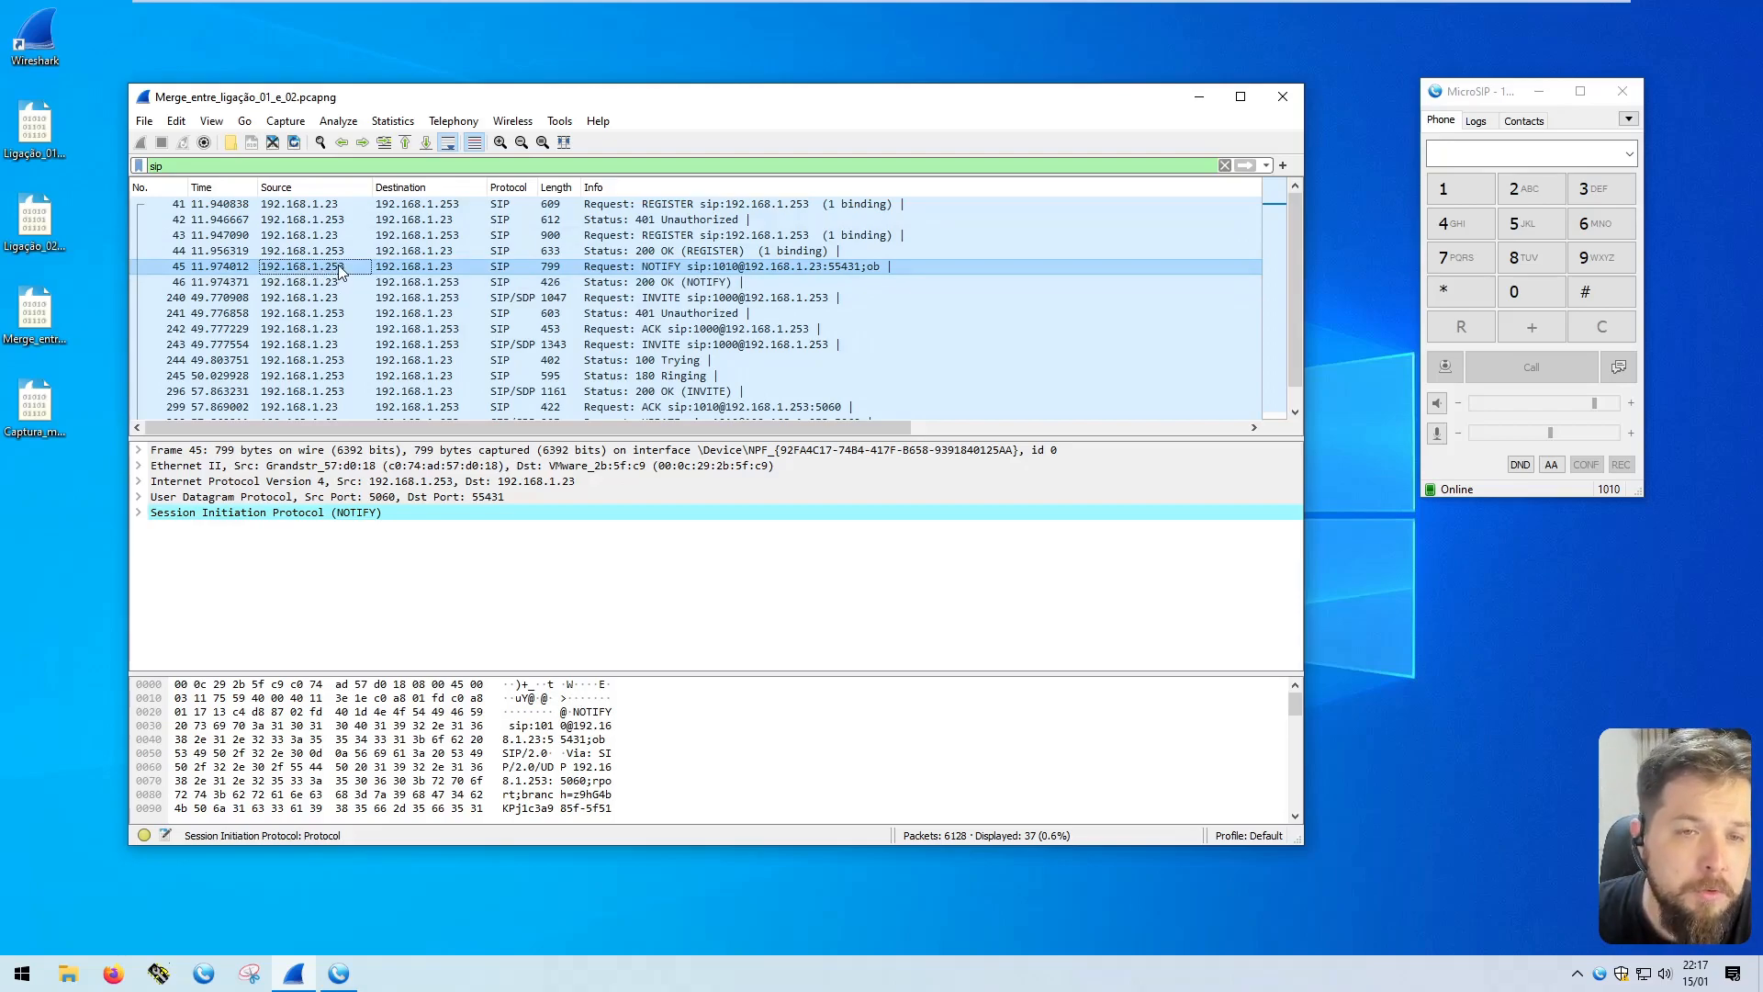
left_click(410, 269)
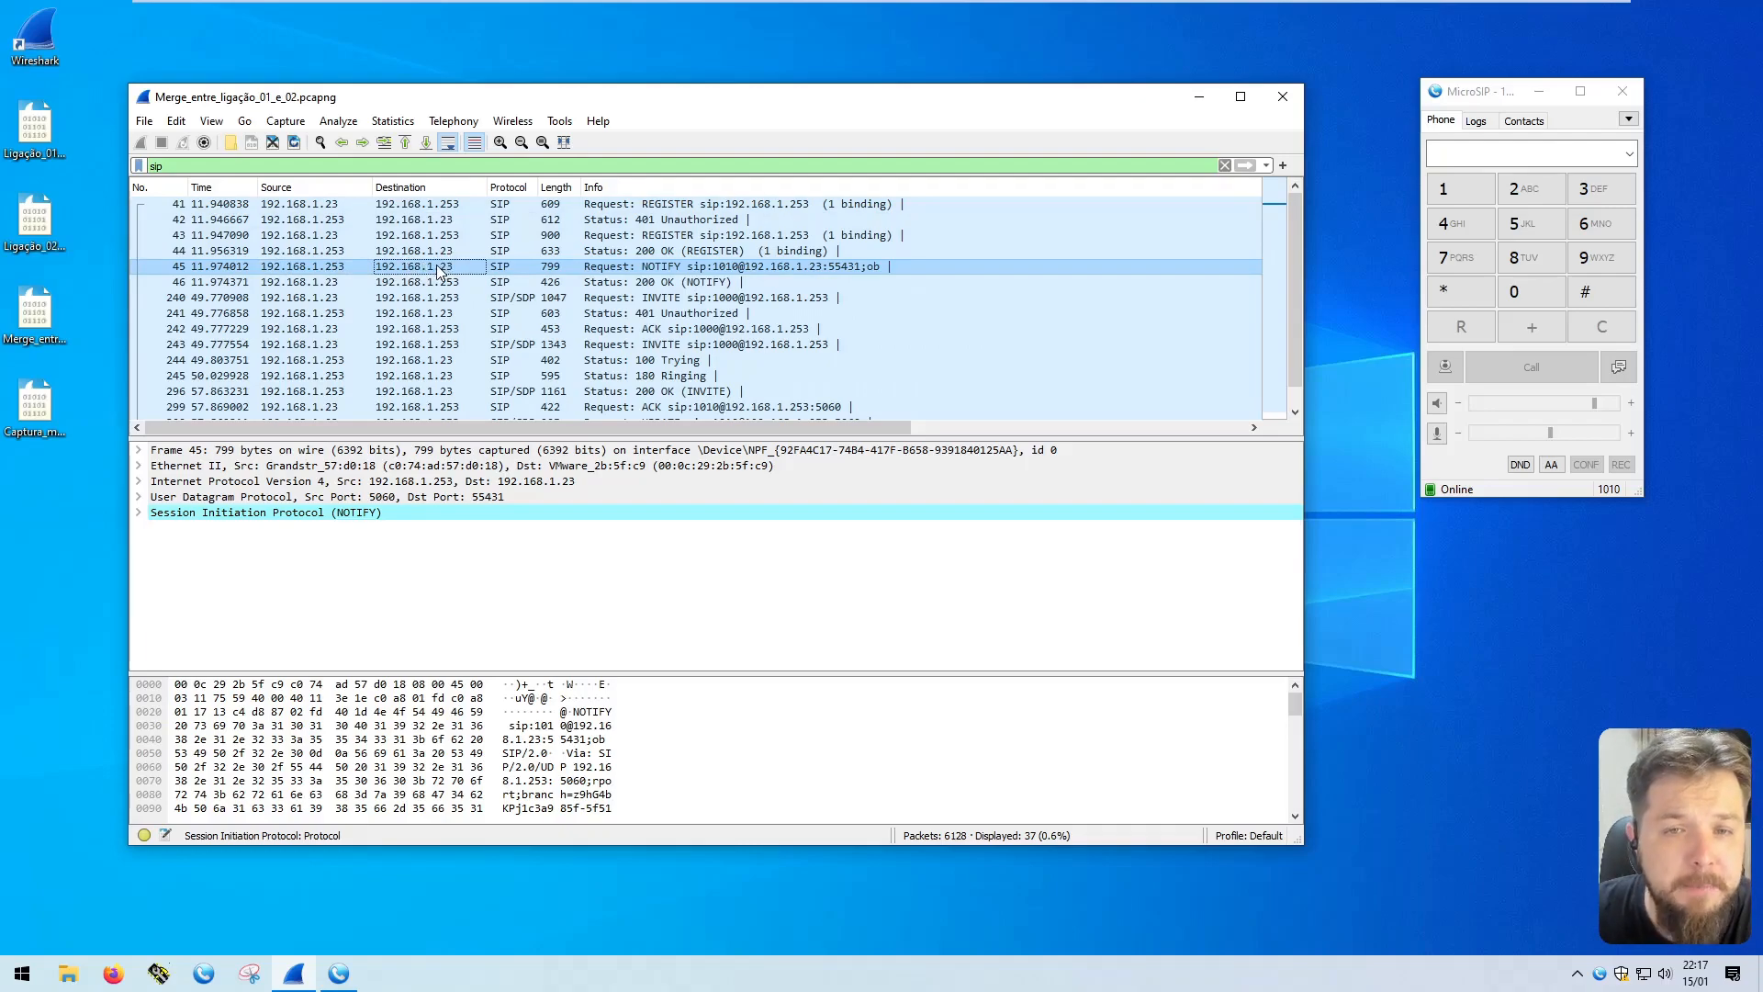
left_click(505, 269)
left_click(548, 269)
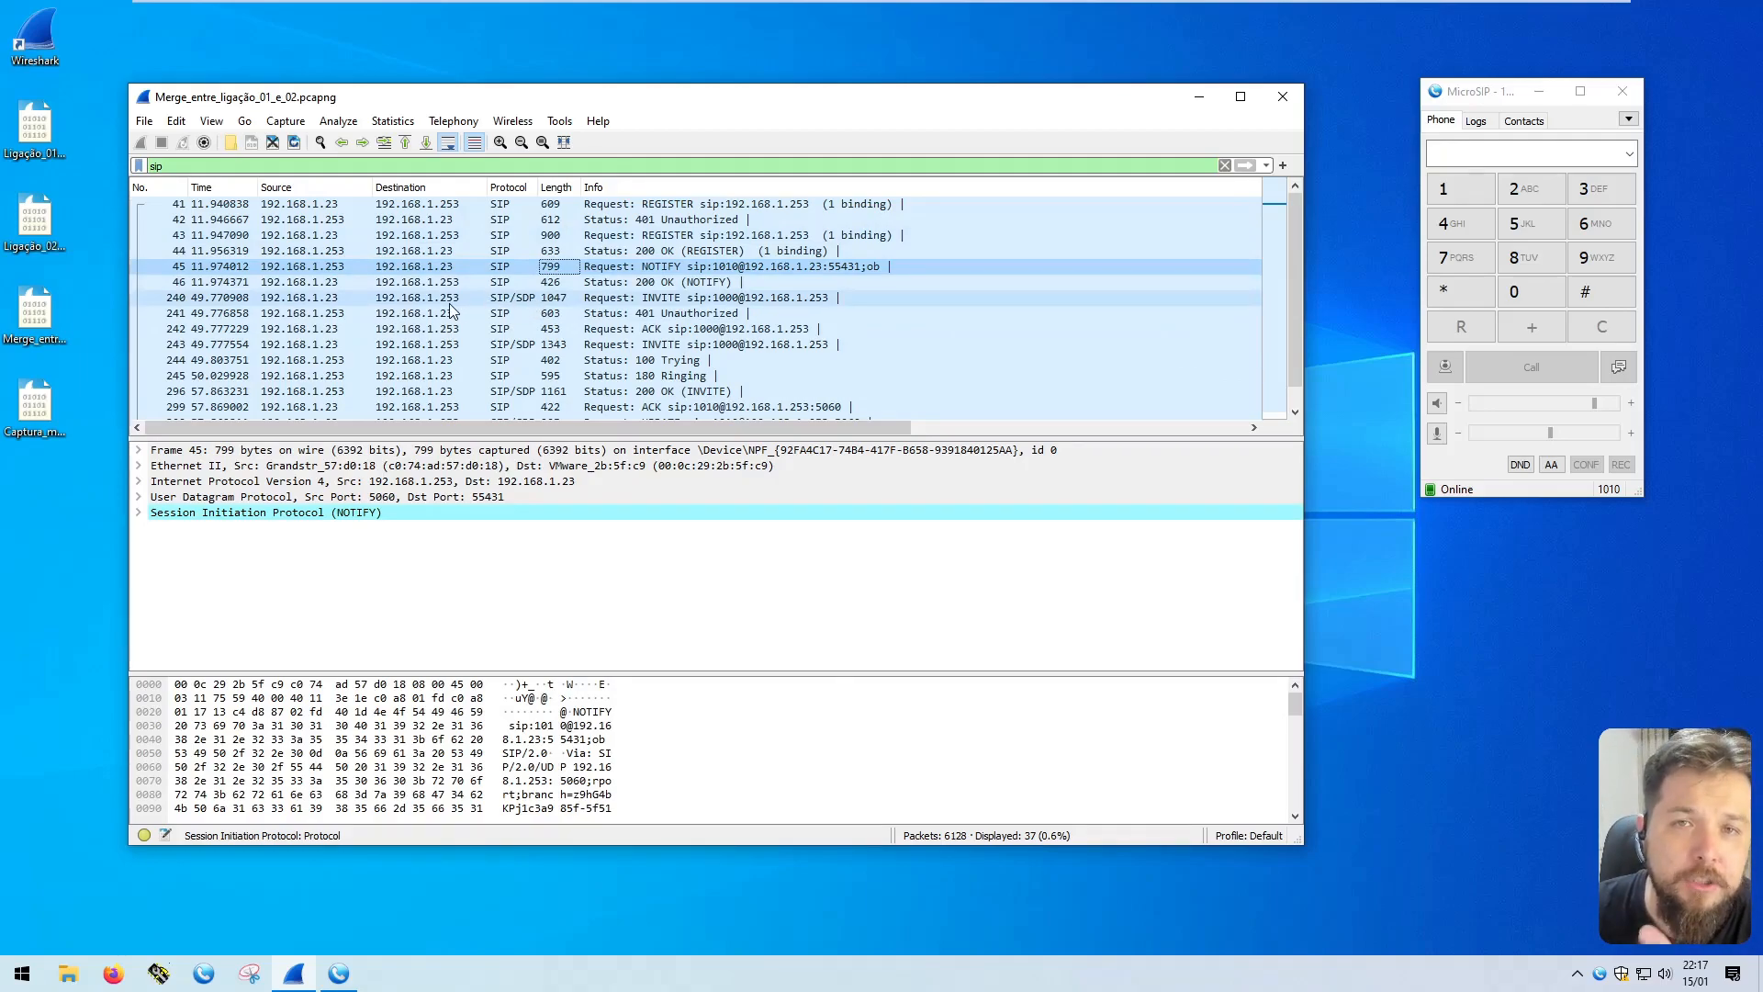
Step: Examine the Ethernet II, IPv4, UDP and SIP layers of packet 45, checking the byte size of each
left_click(207, 466)
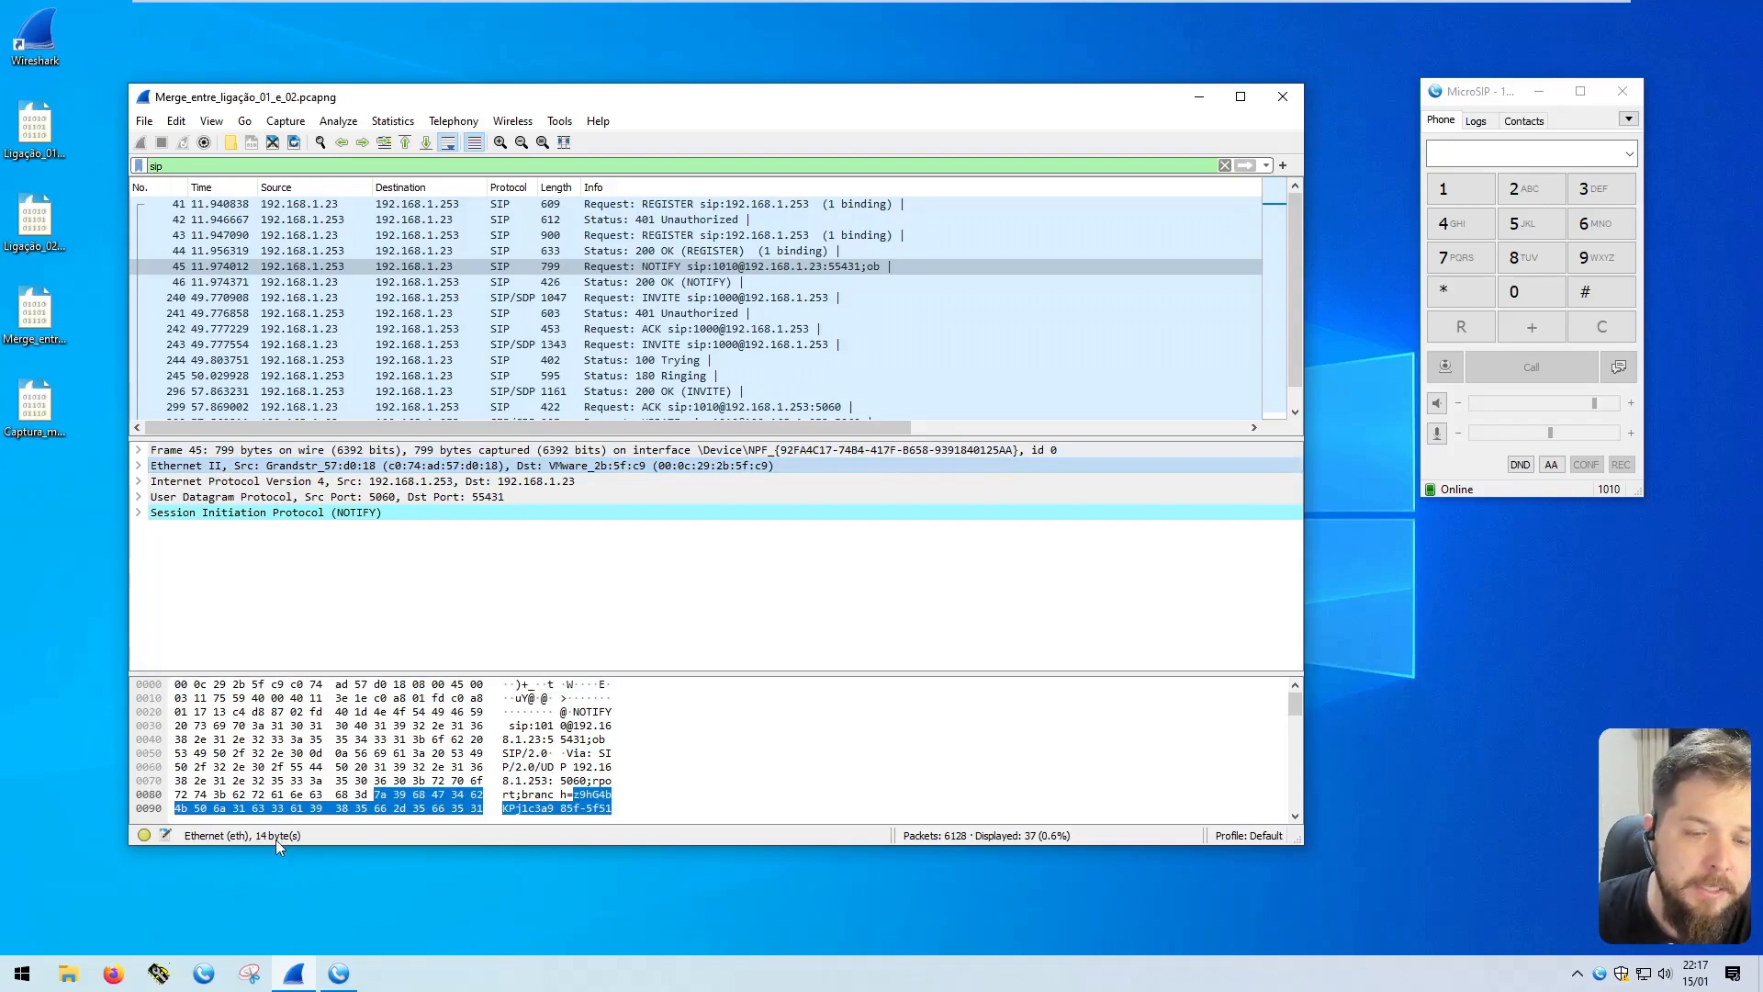
left_click(222, 482)
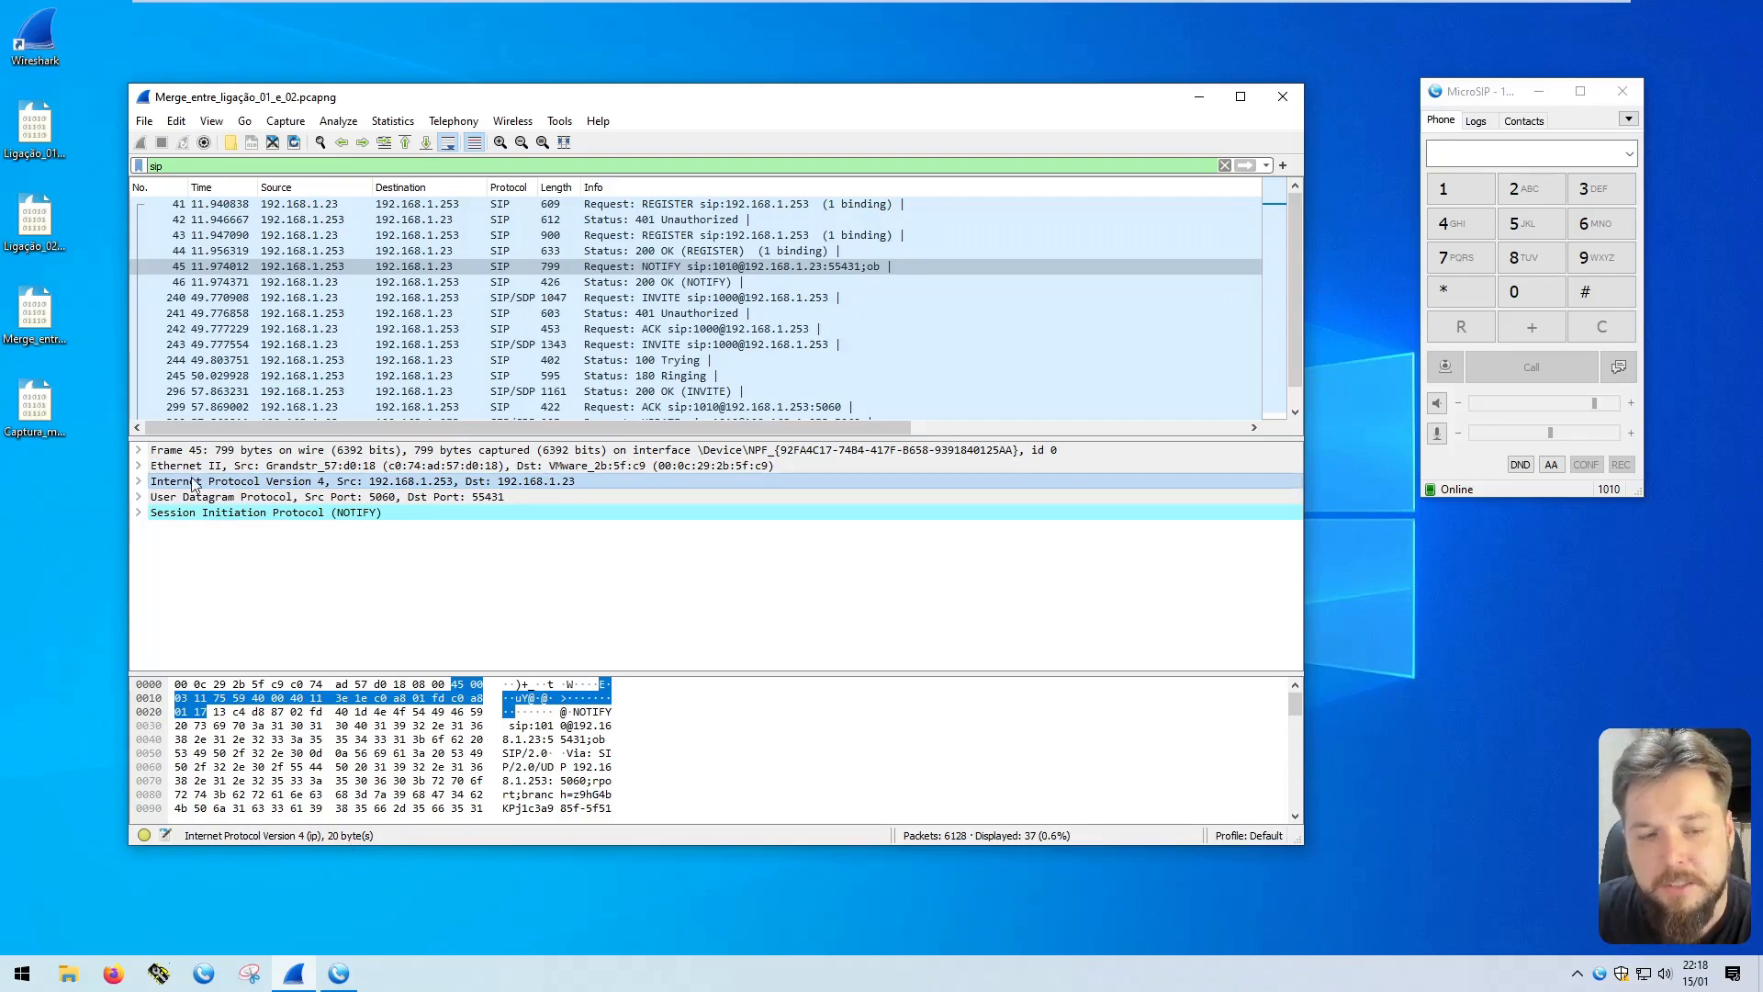
left_click(234, 499)
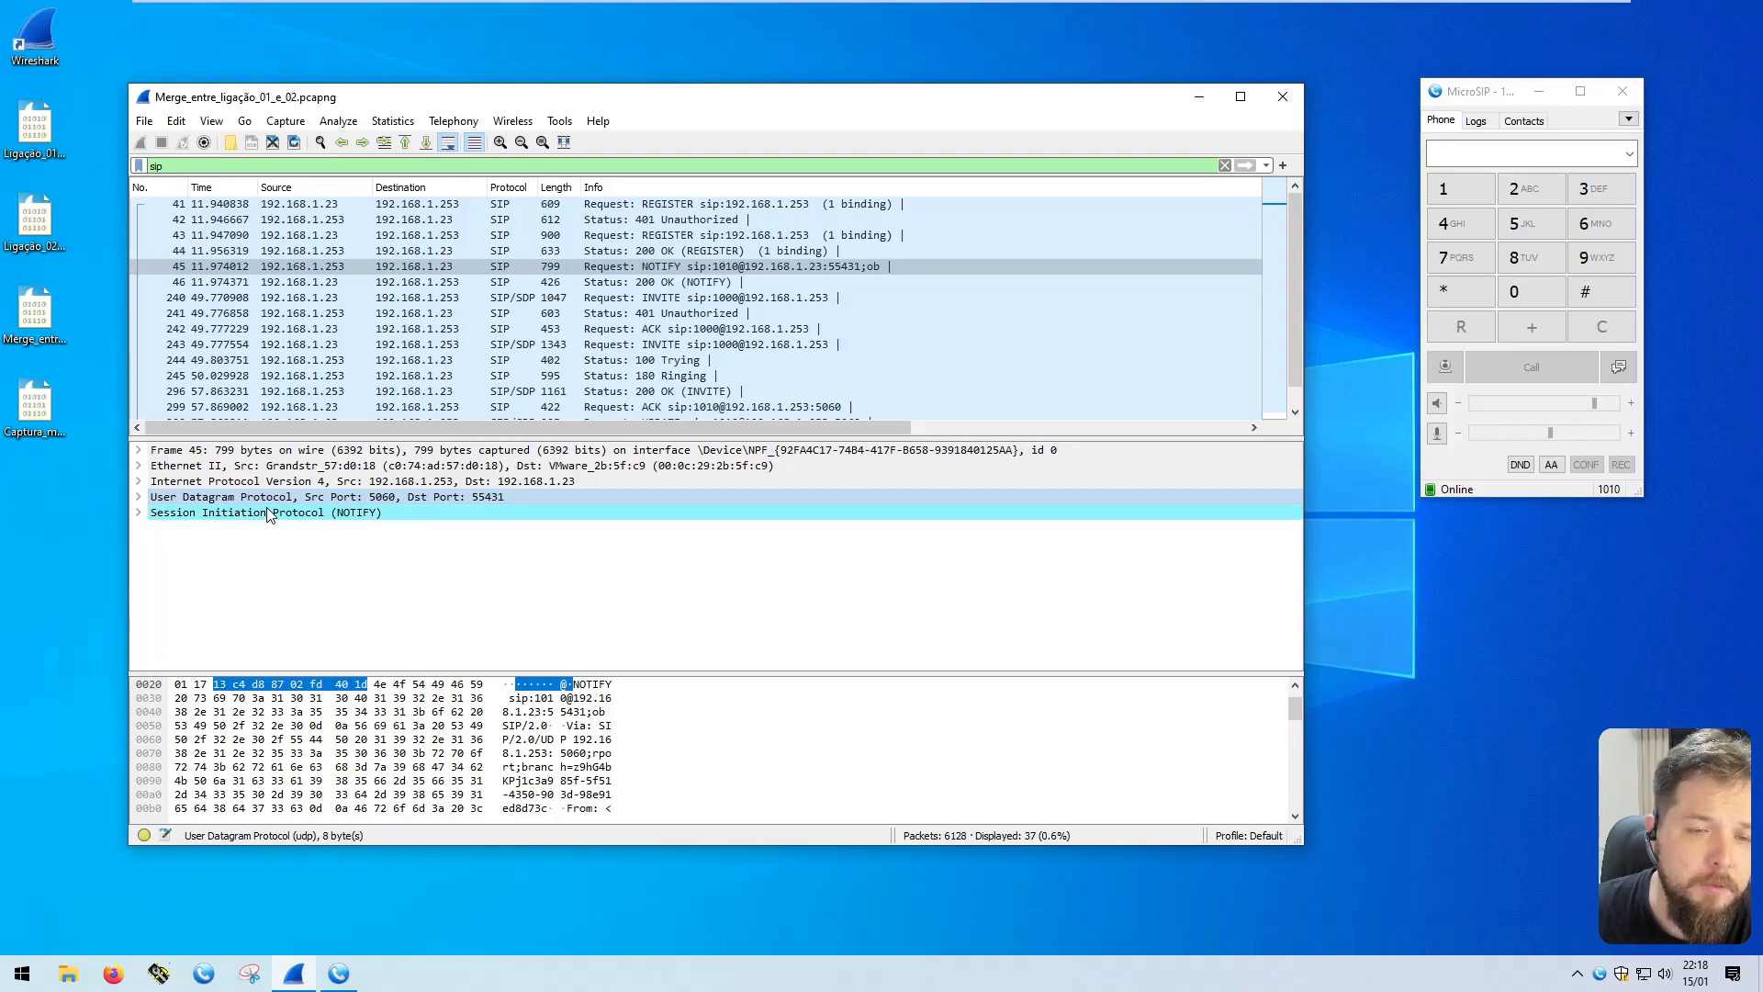
left_click(269, 514)
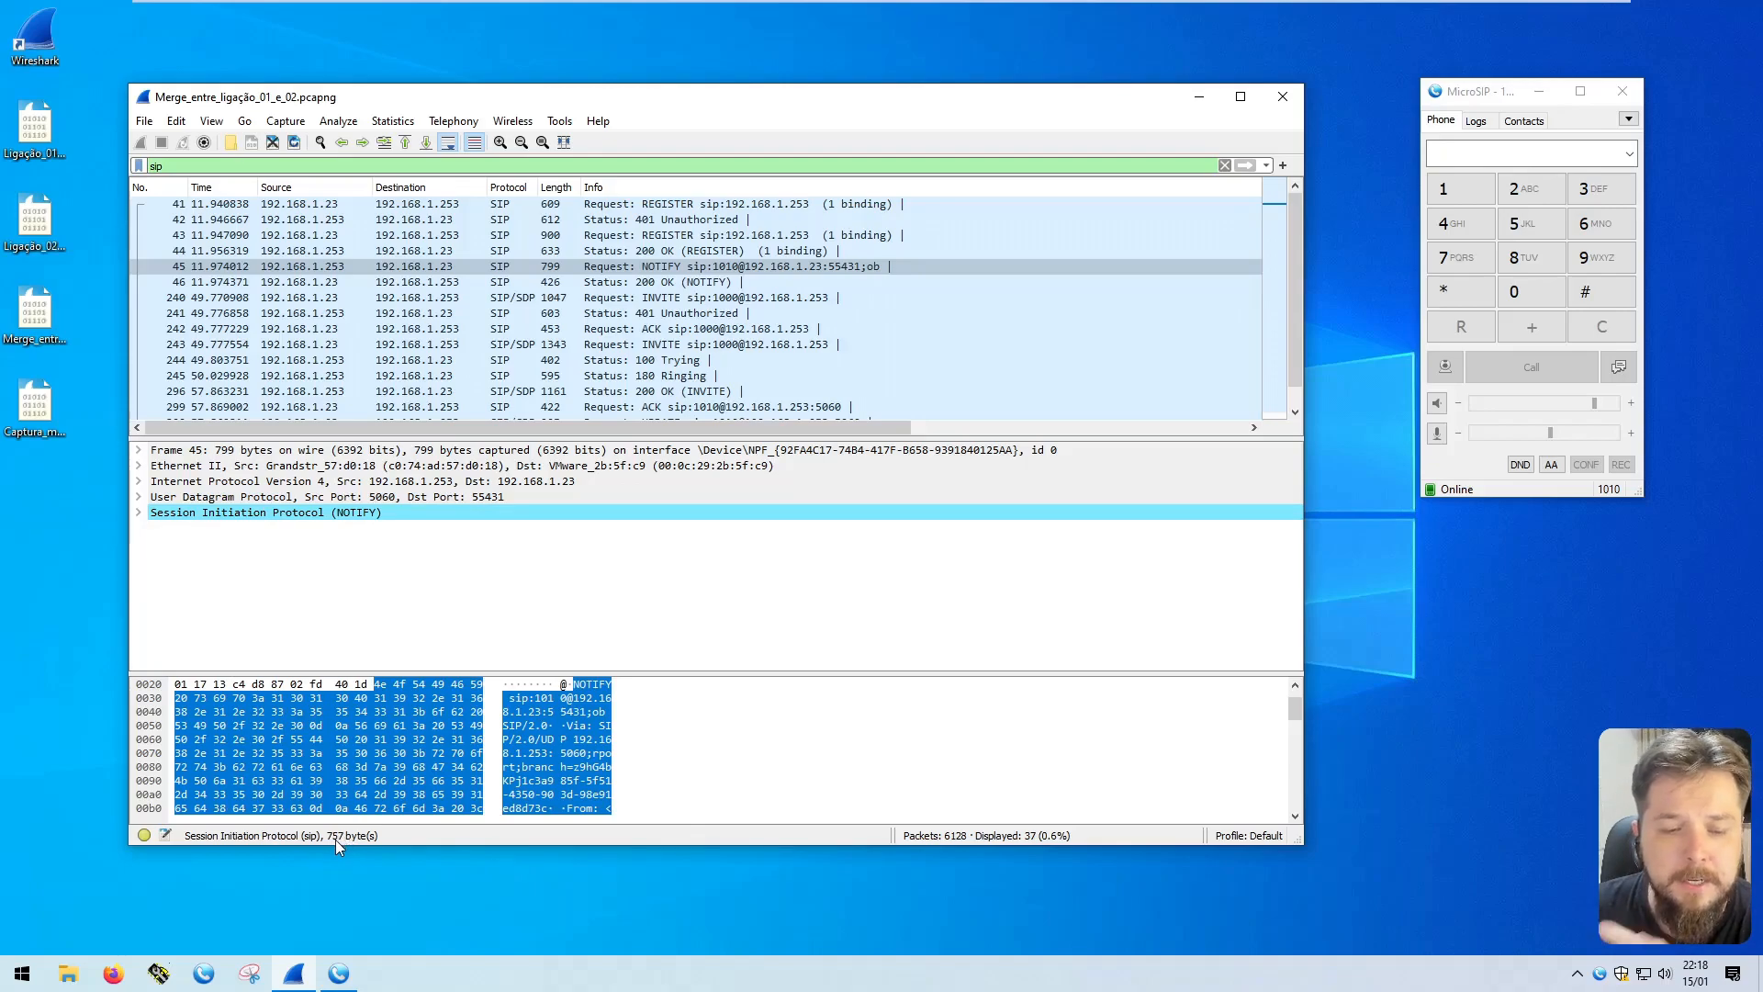
left_click(278, 500)
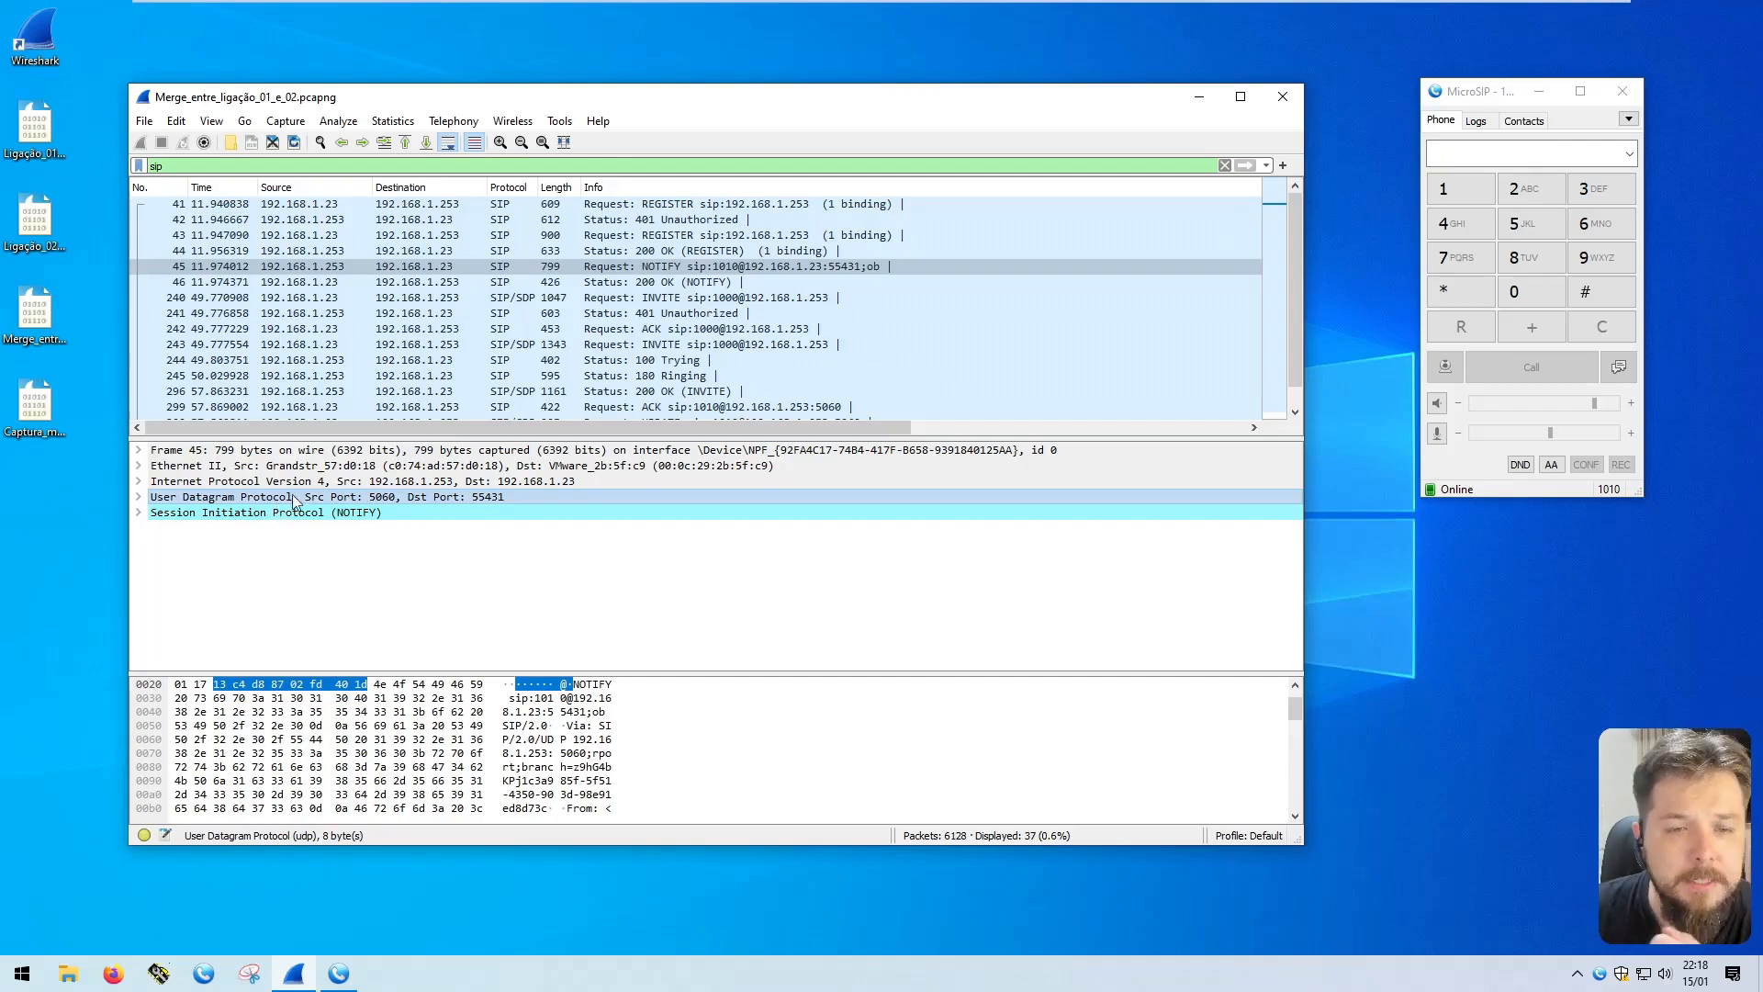
left_click(301, 485)
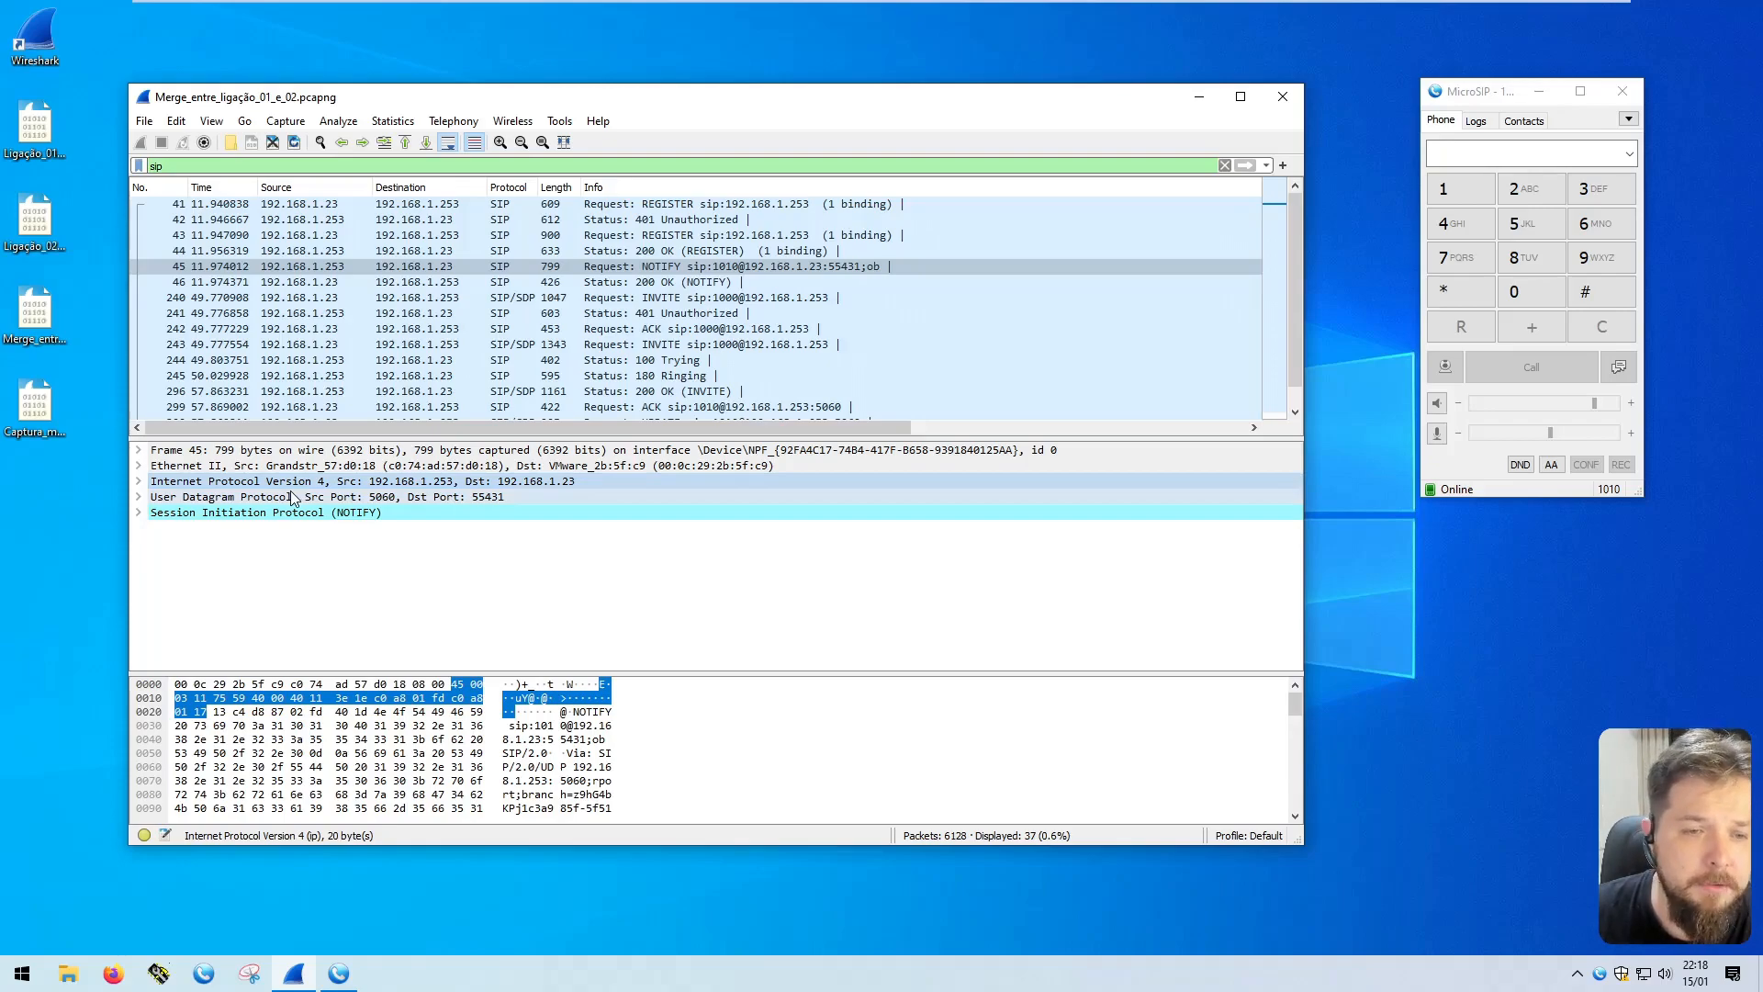
left_click(352, 468)
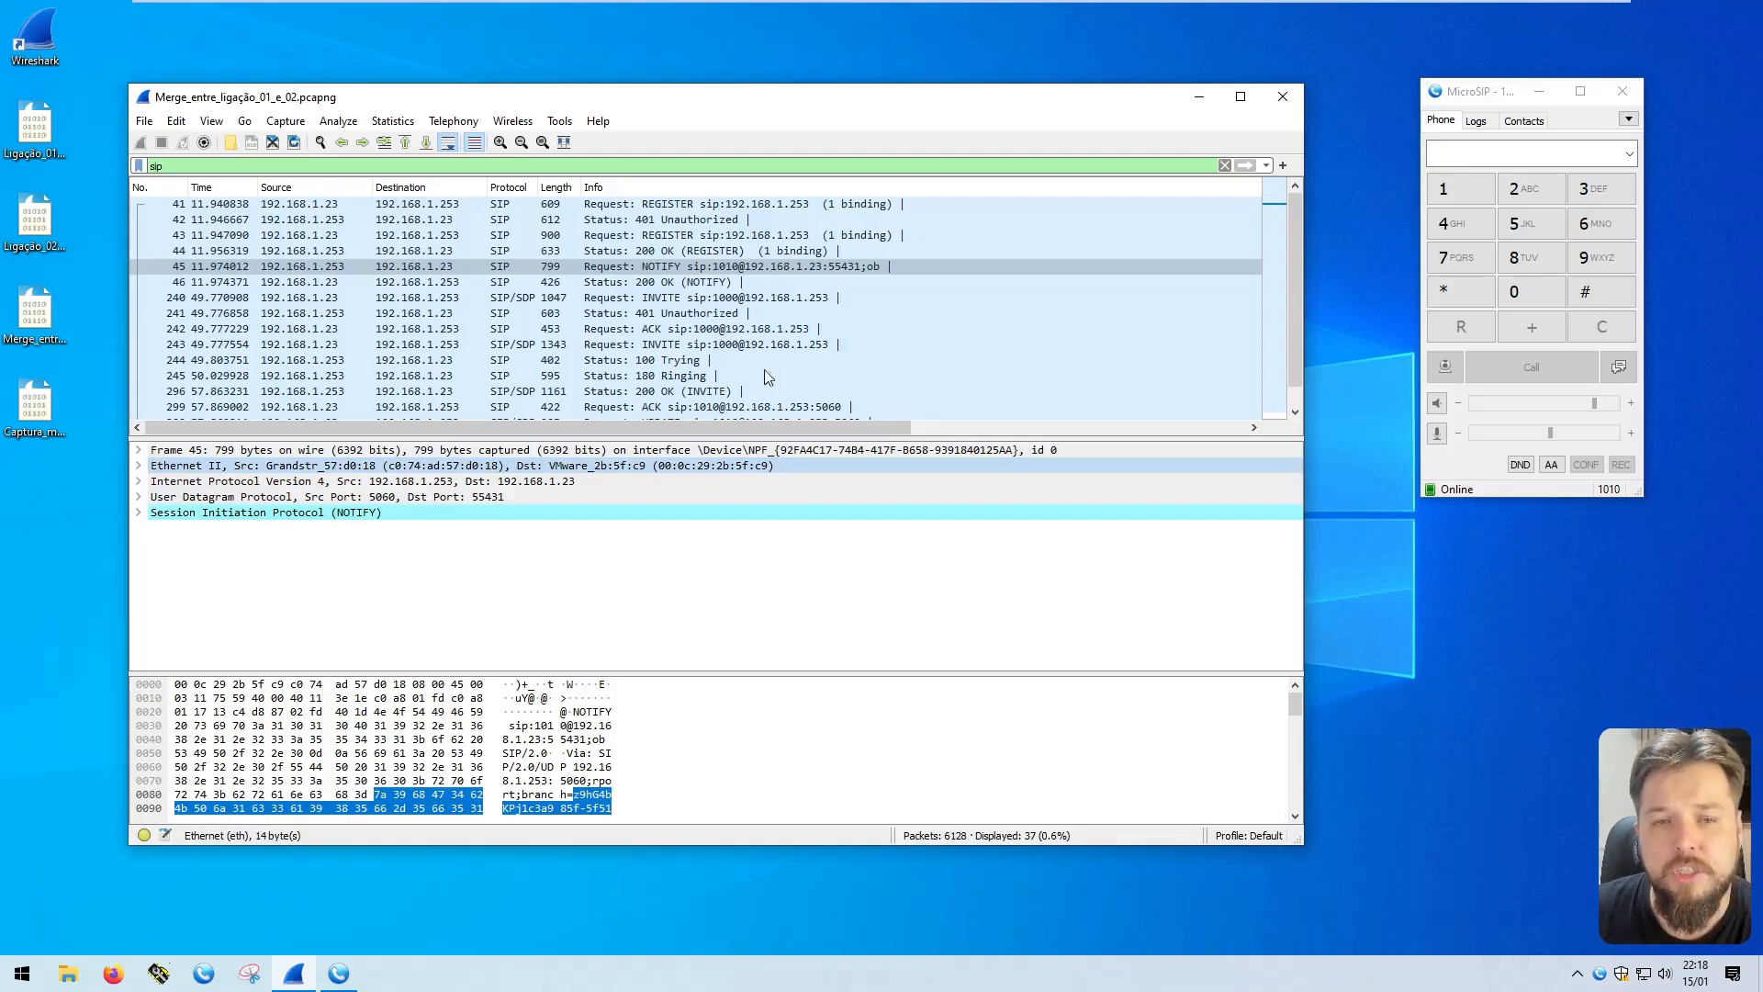
Step: Review the length and request info of packet 45, and select the REGISTER 200 OK packet 2841
left_click(549, 267)
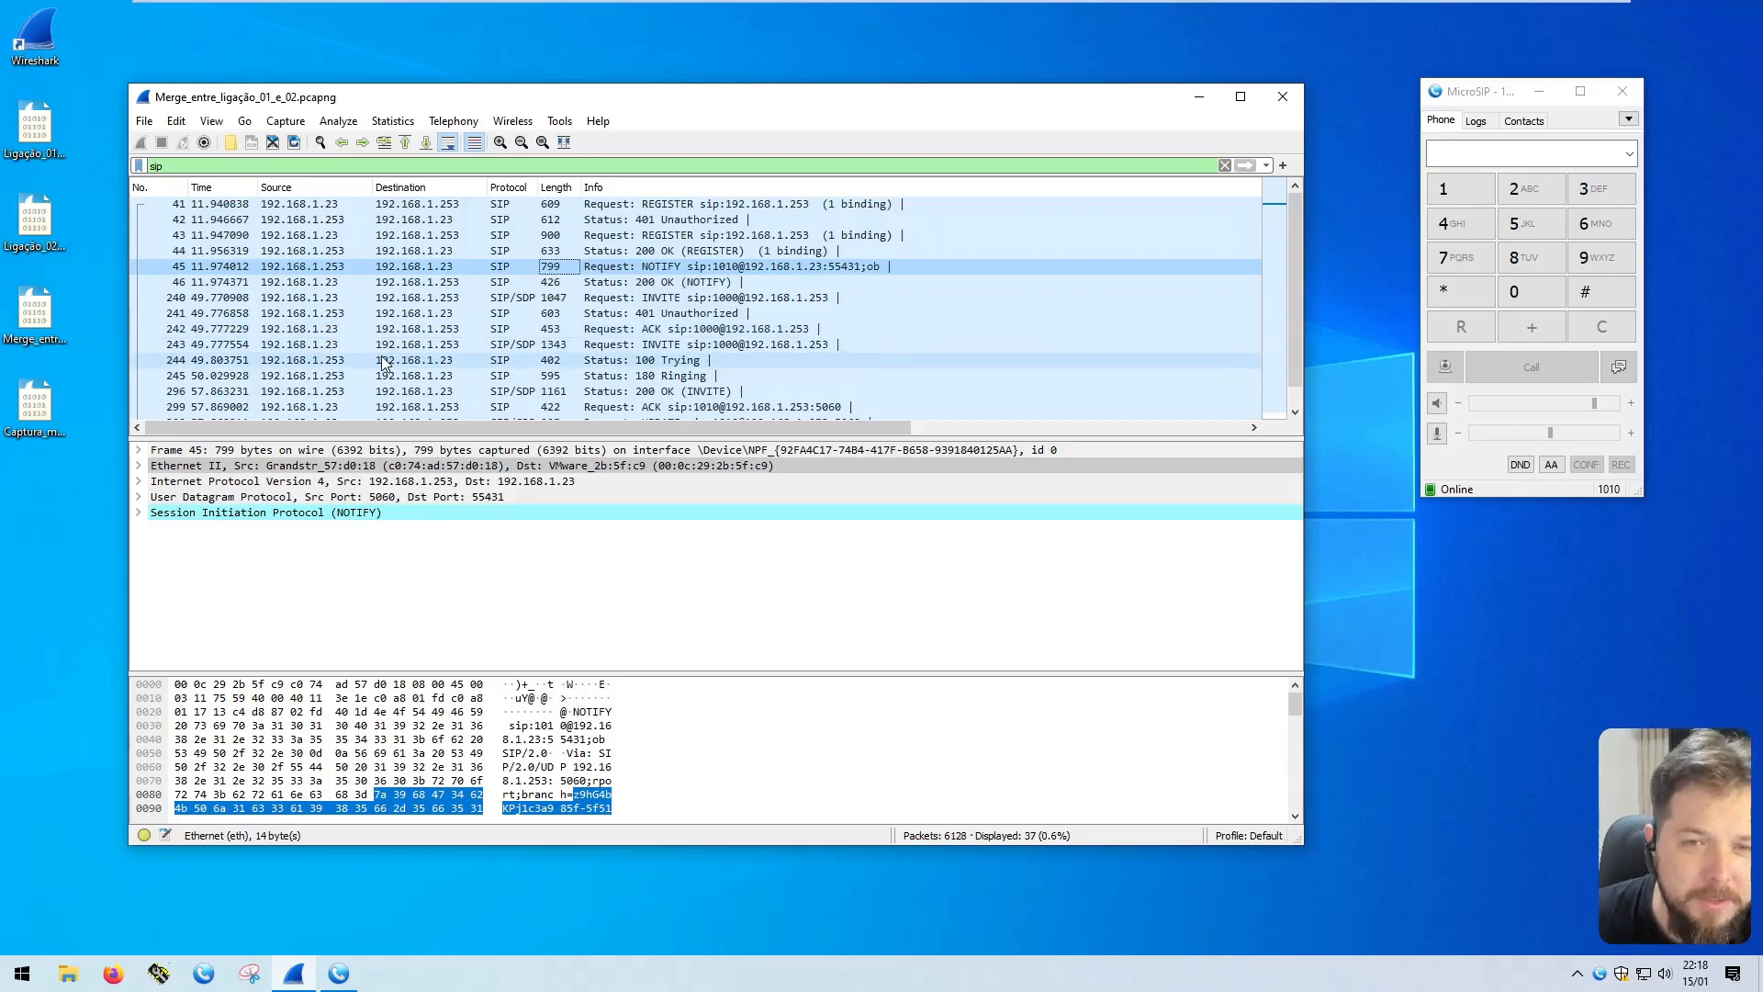
left_click(648, 267)
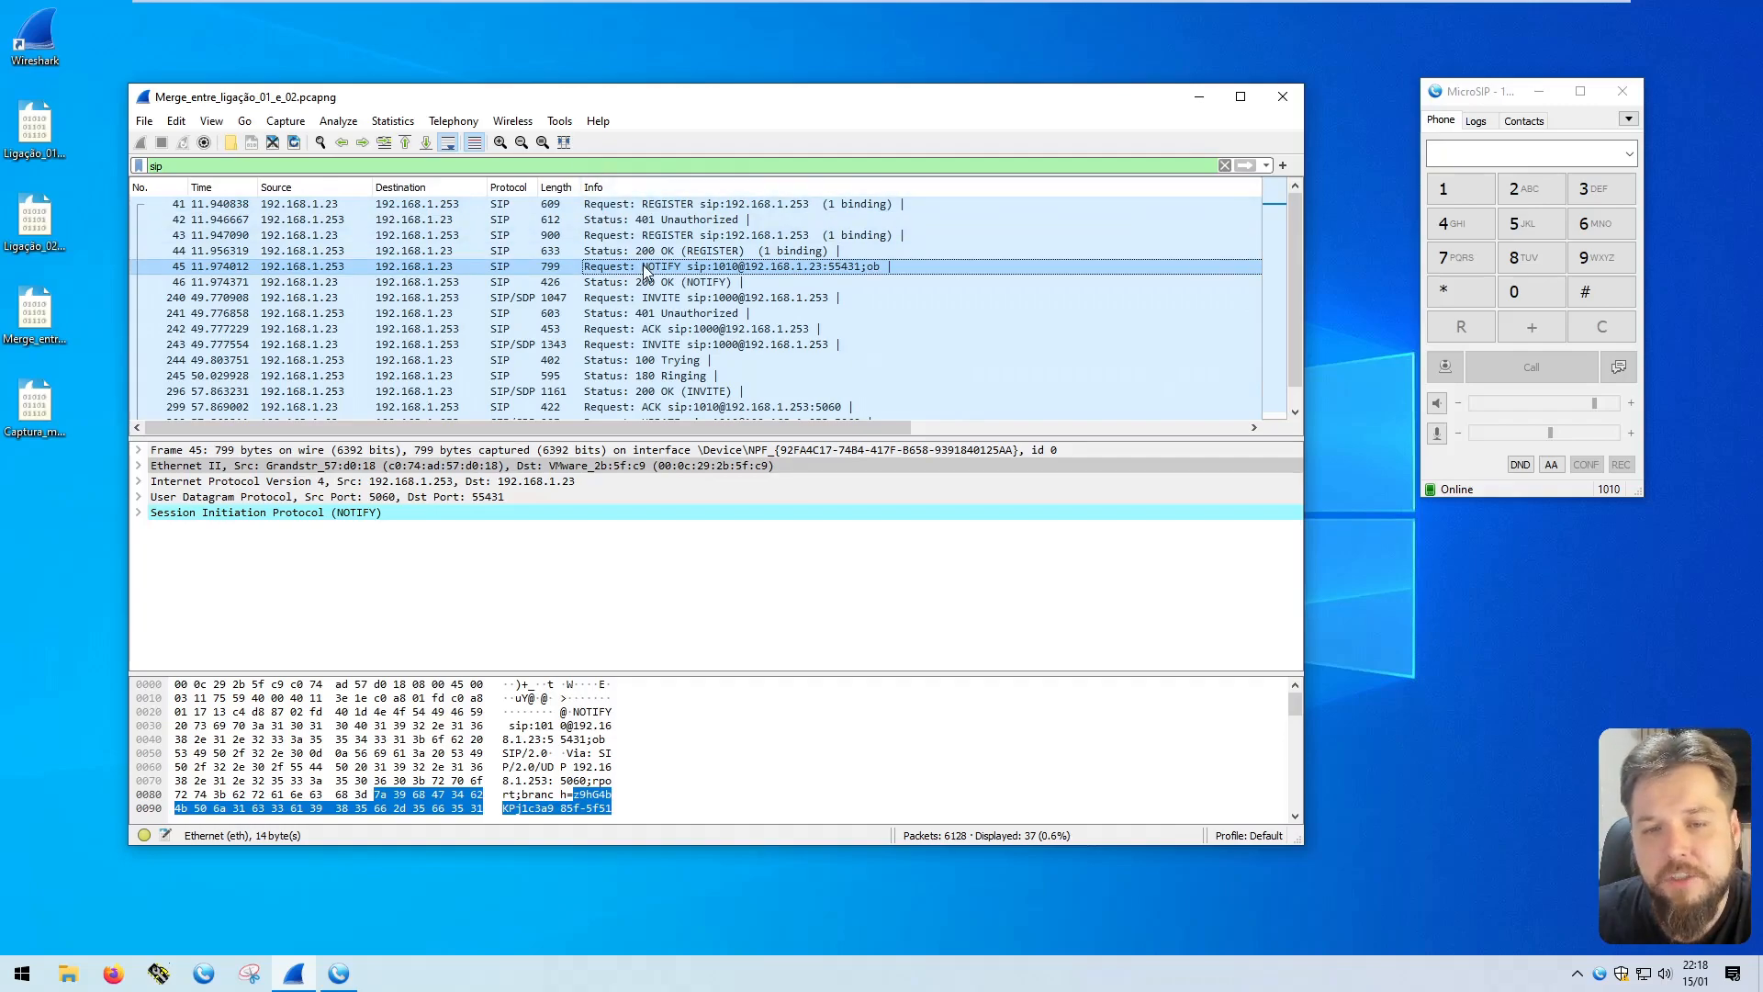
scroll(551, 294, "down", 1)
scroll(438, 314, "up", 1)
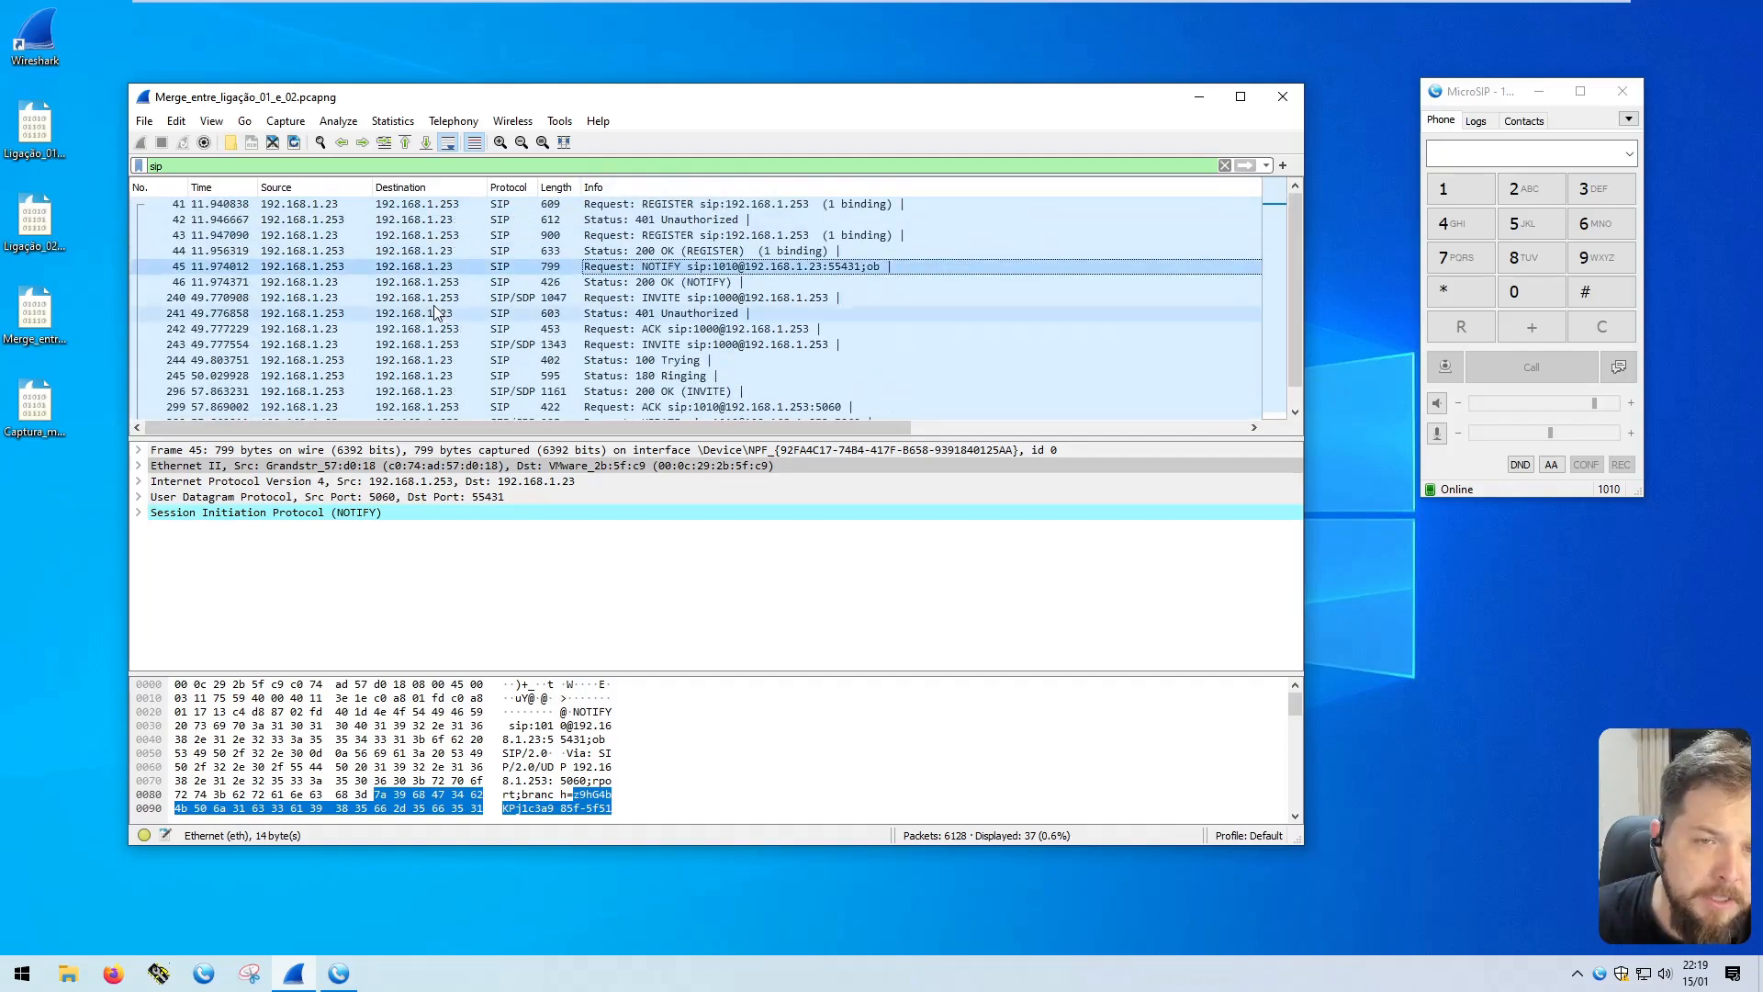
scroll(426, 299, "down", 8)
left_click(413, 266)
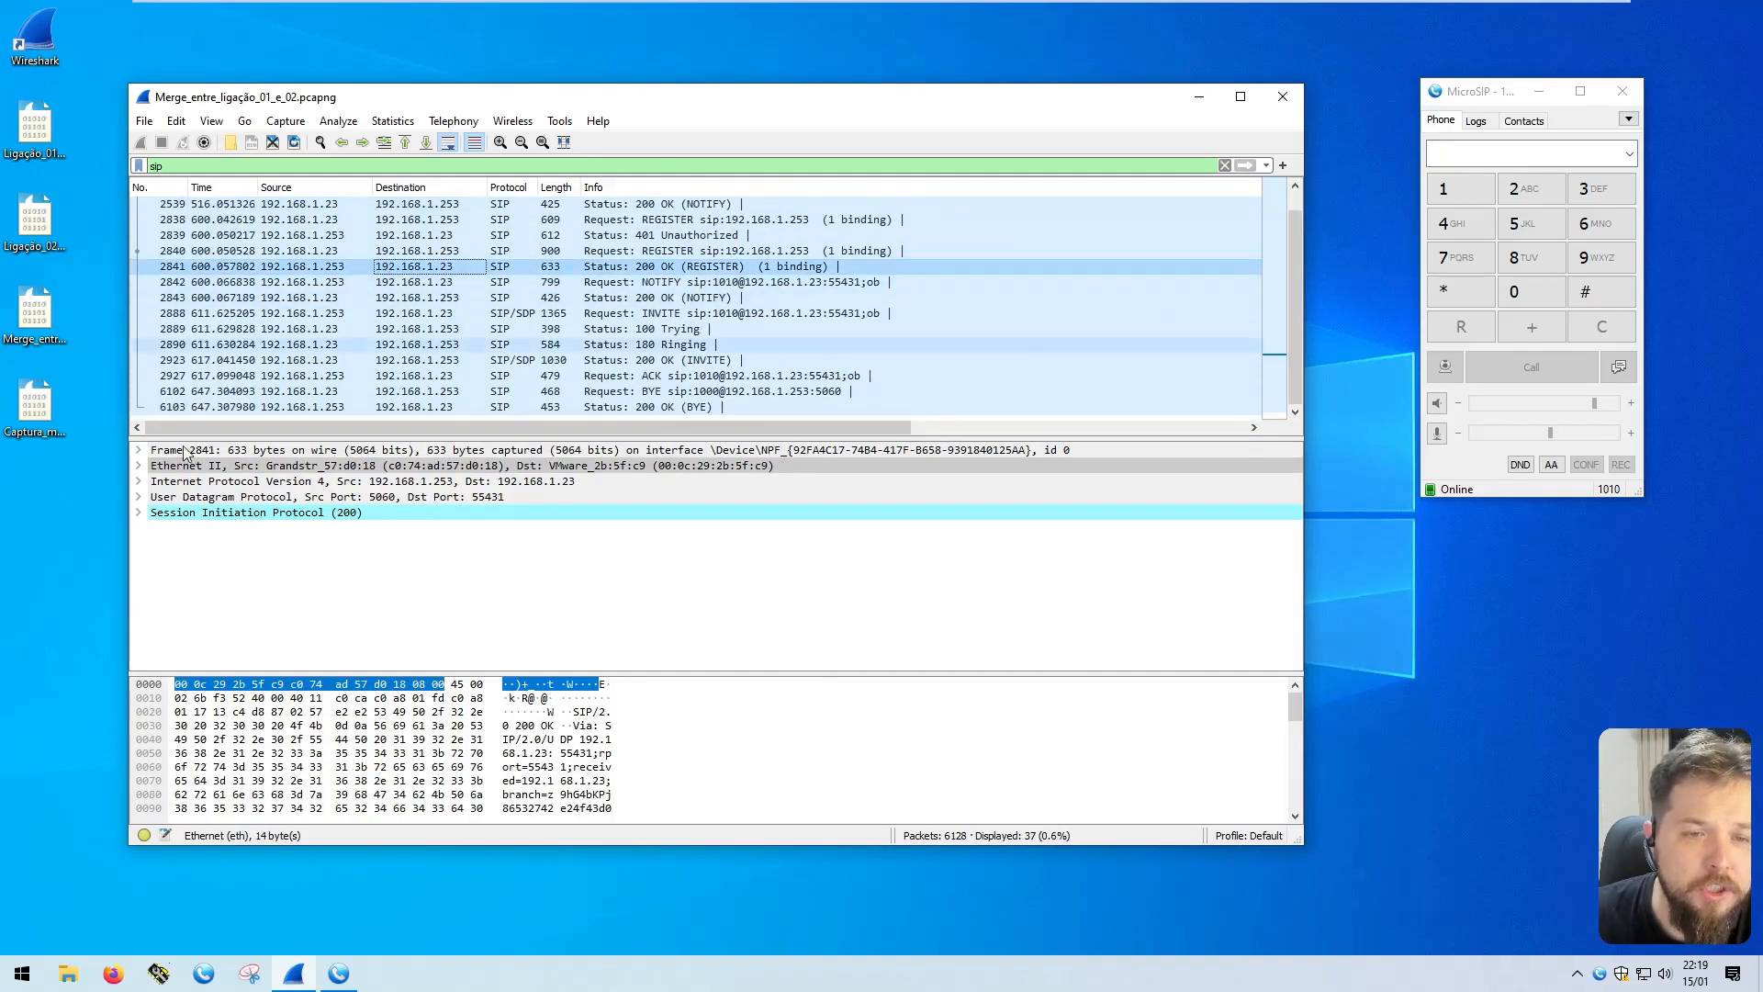
Step: Extend the display filter to "sip or tcp" and apply it to the merged capture
left_click(254, 164)
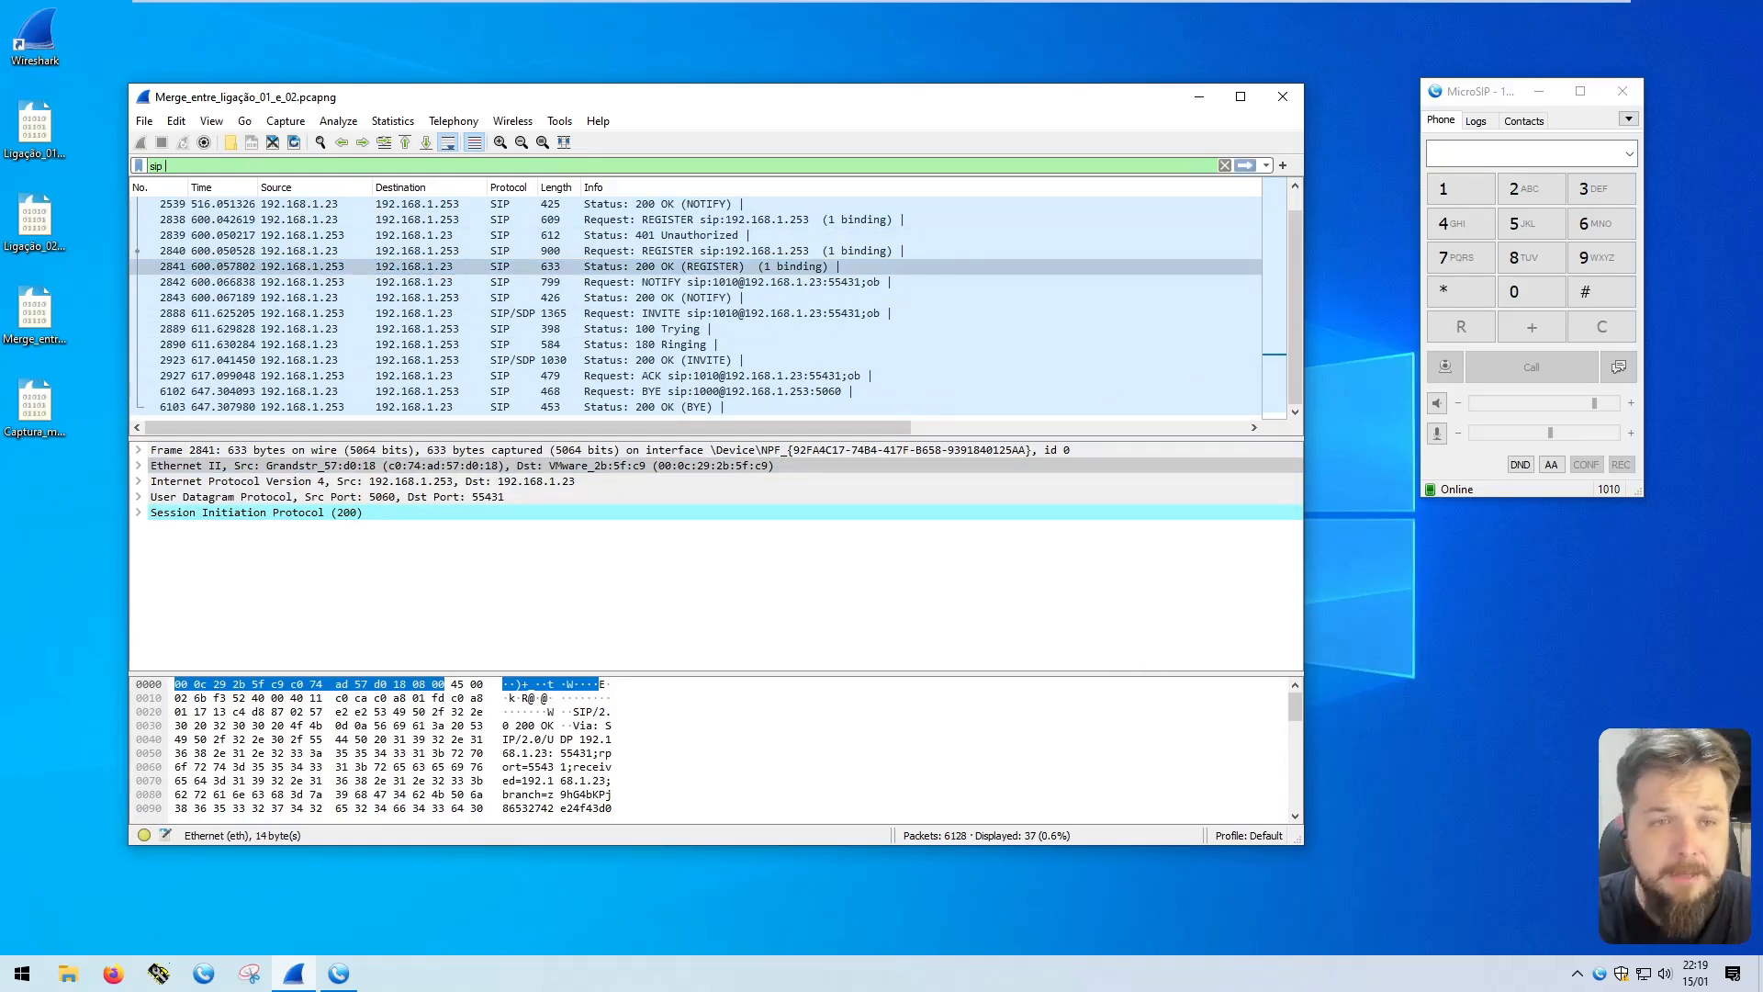
type("or ")
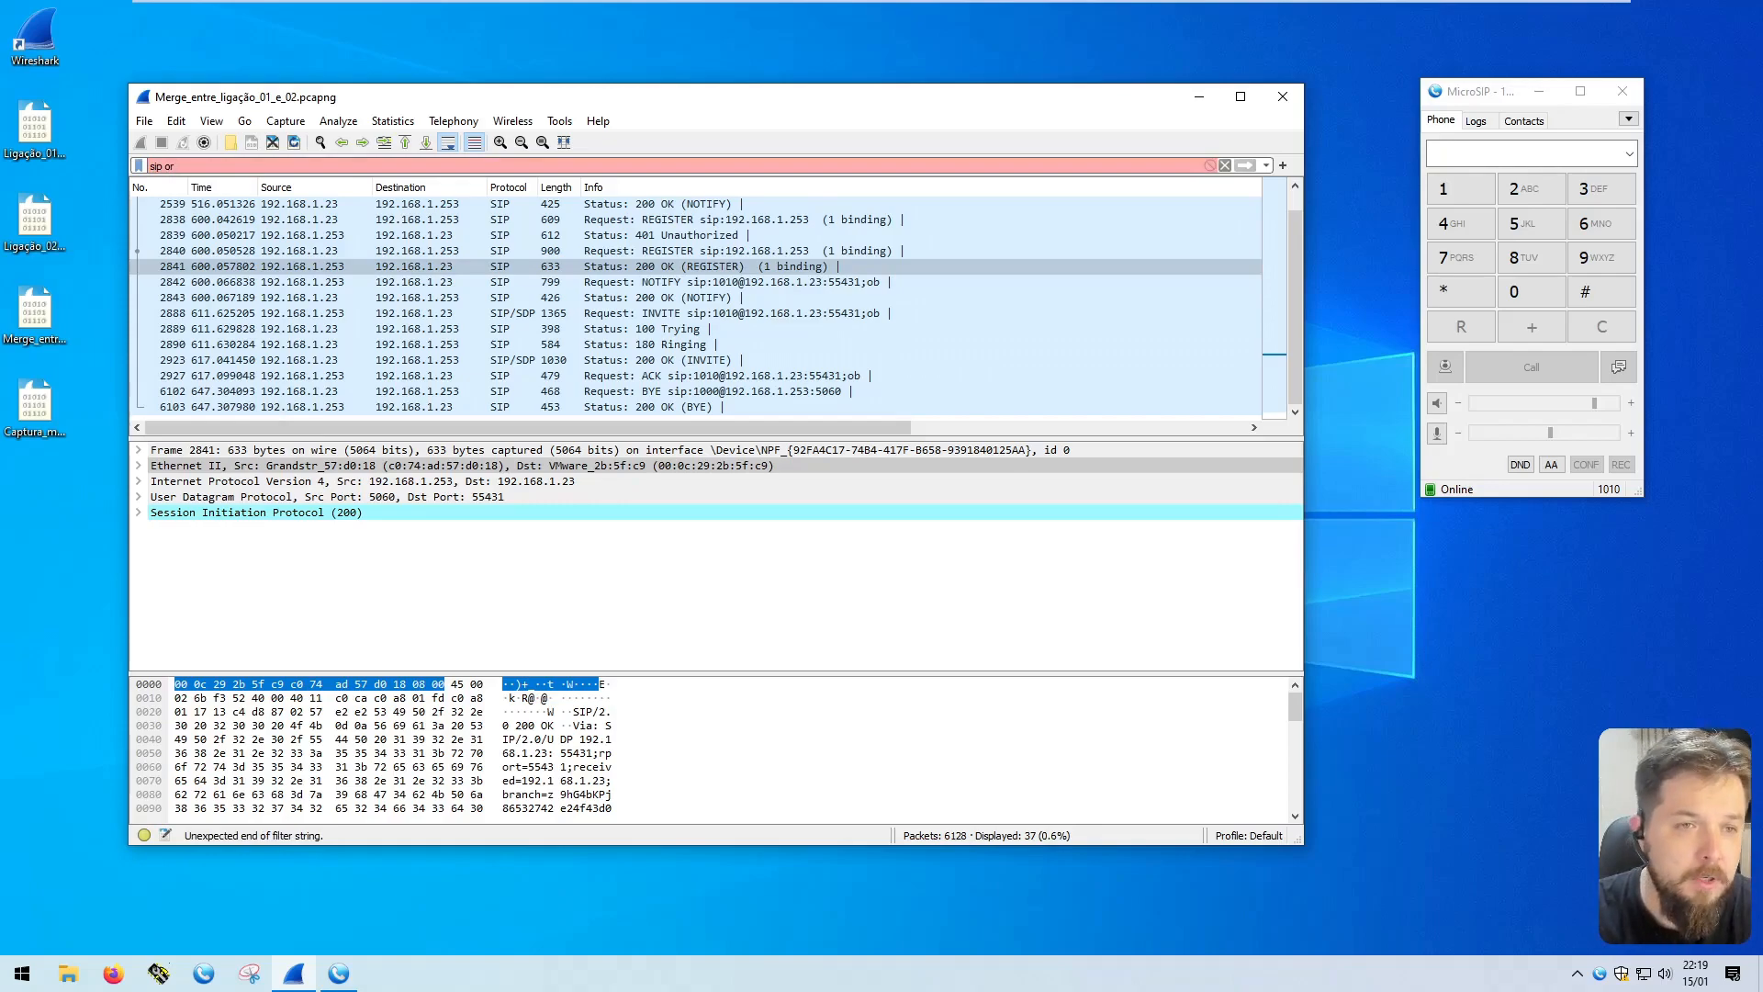
type("tcp")
key("Return")
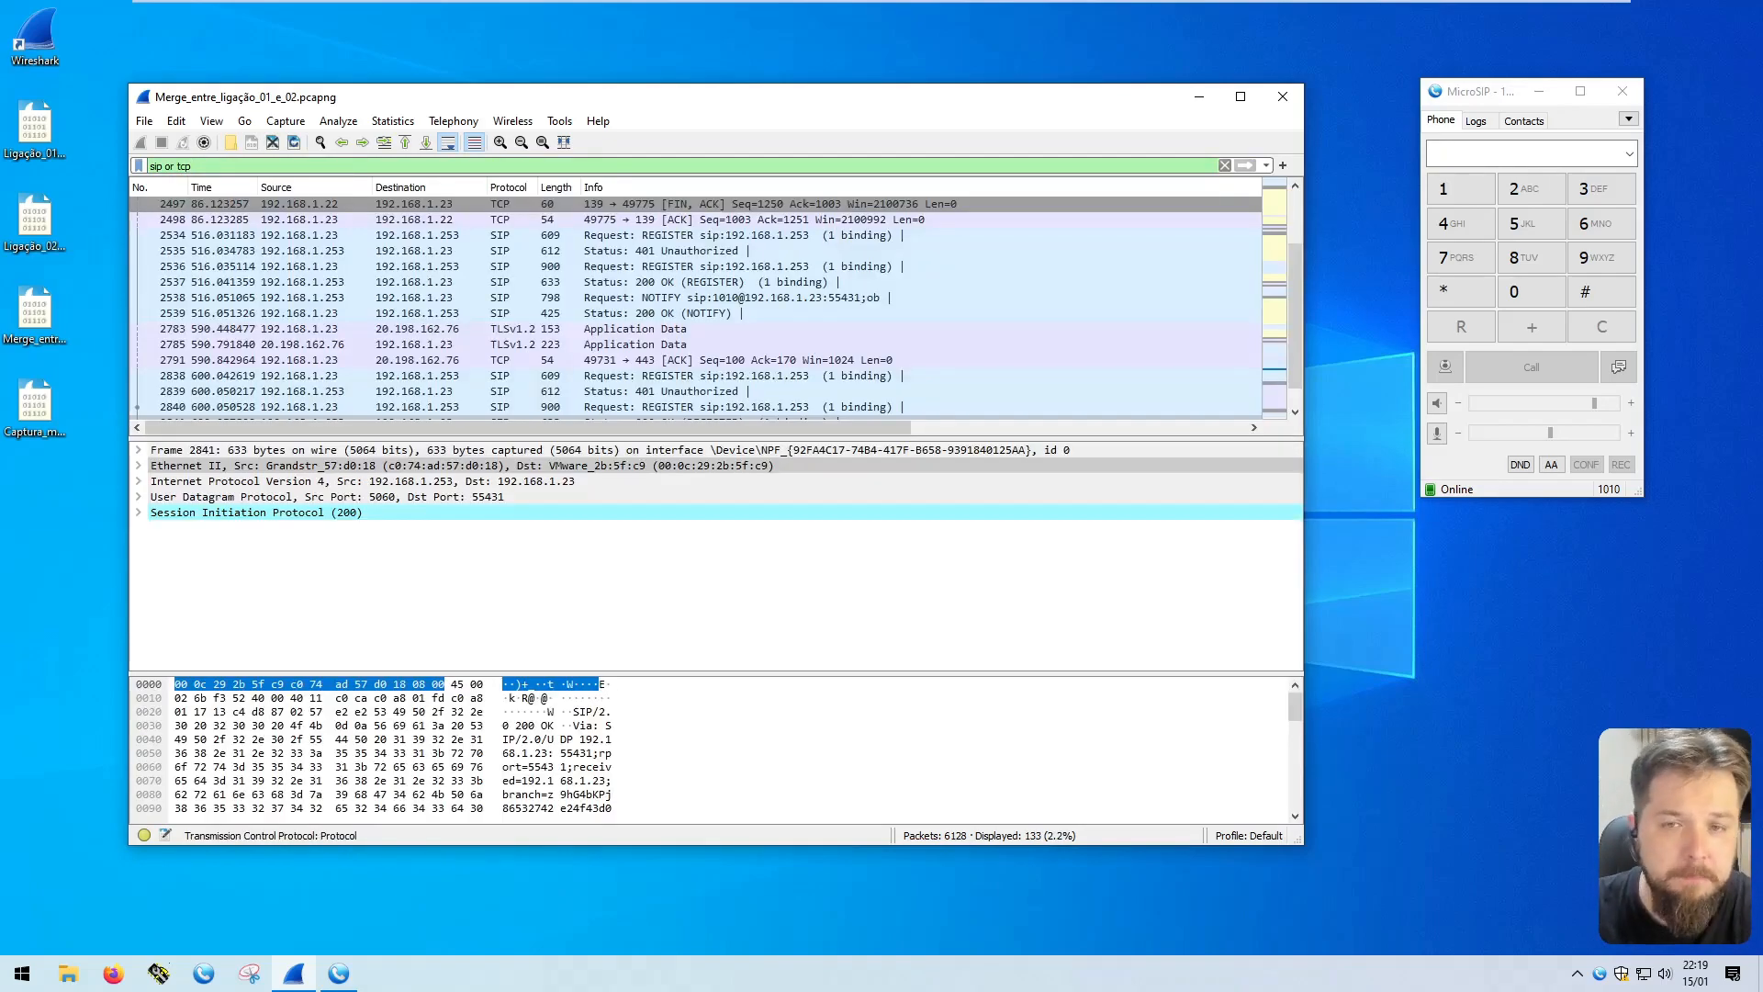
Step: Select SIP REGISTER packet 2534 and examine its Ethernet II, IPv4, UDP and SIP layers
left_click(618, 236)
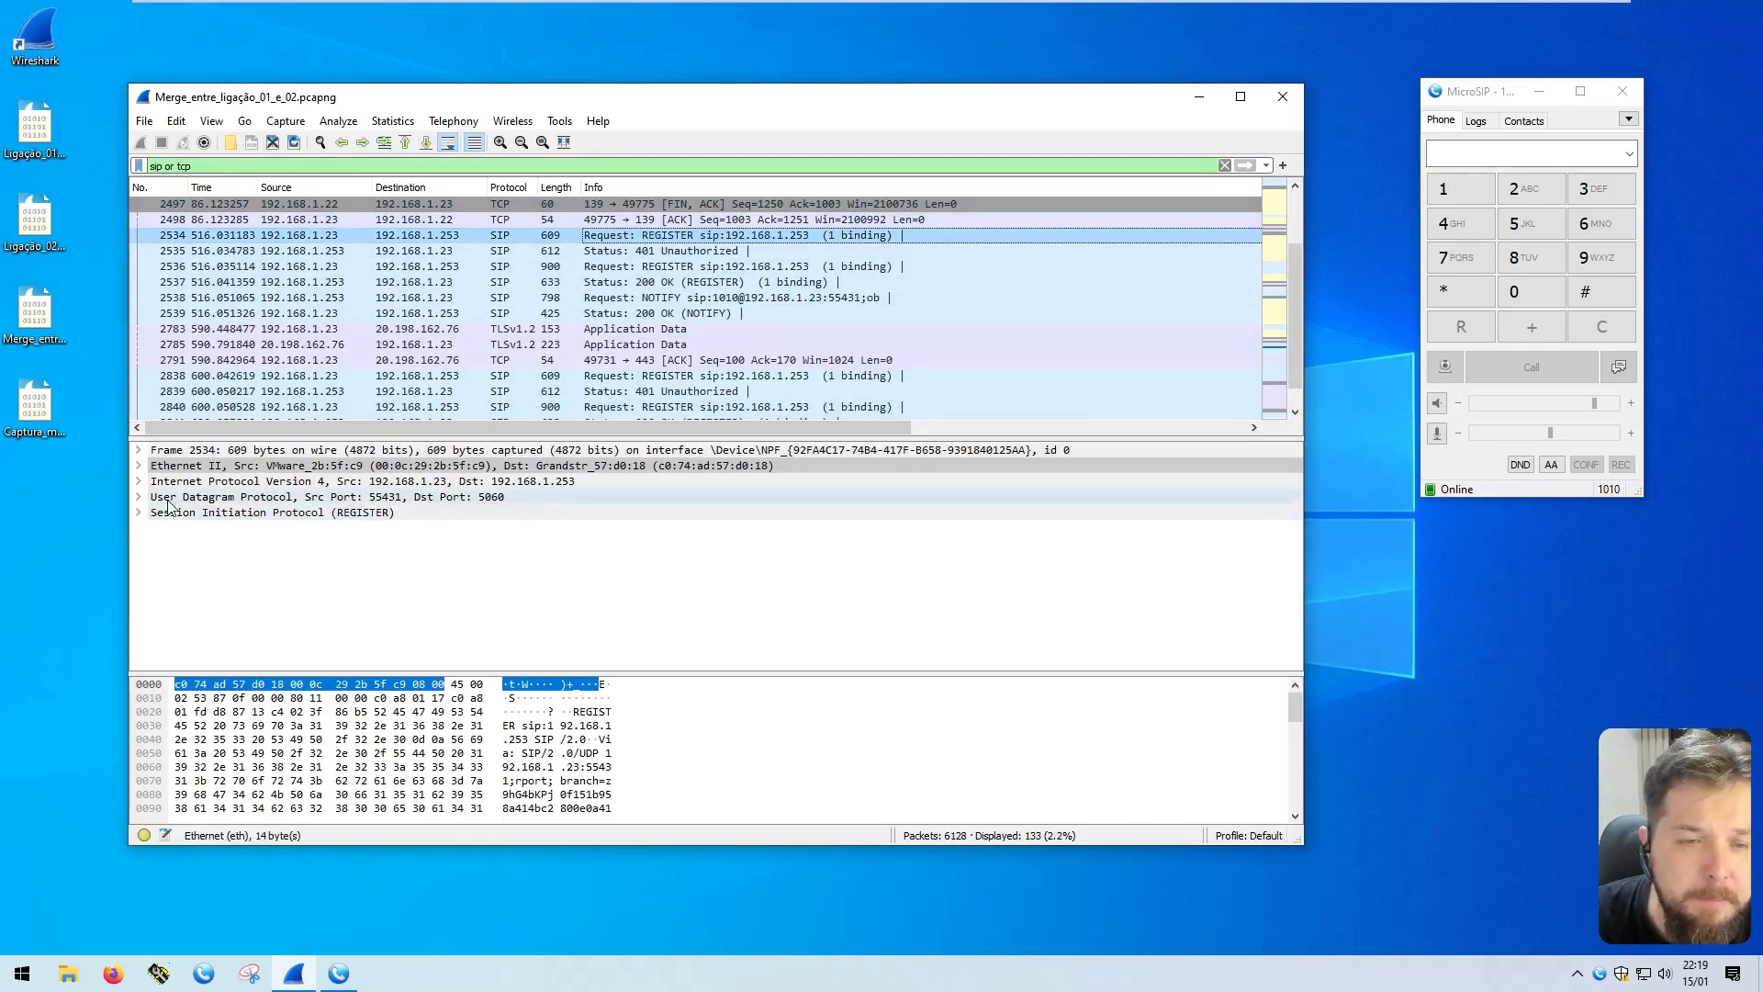
left_click(182, 469)
left_click(189, 481)
left_click(186, 497)
left_click(183, 513)
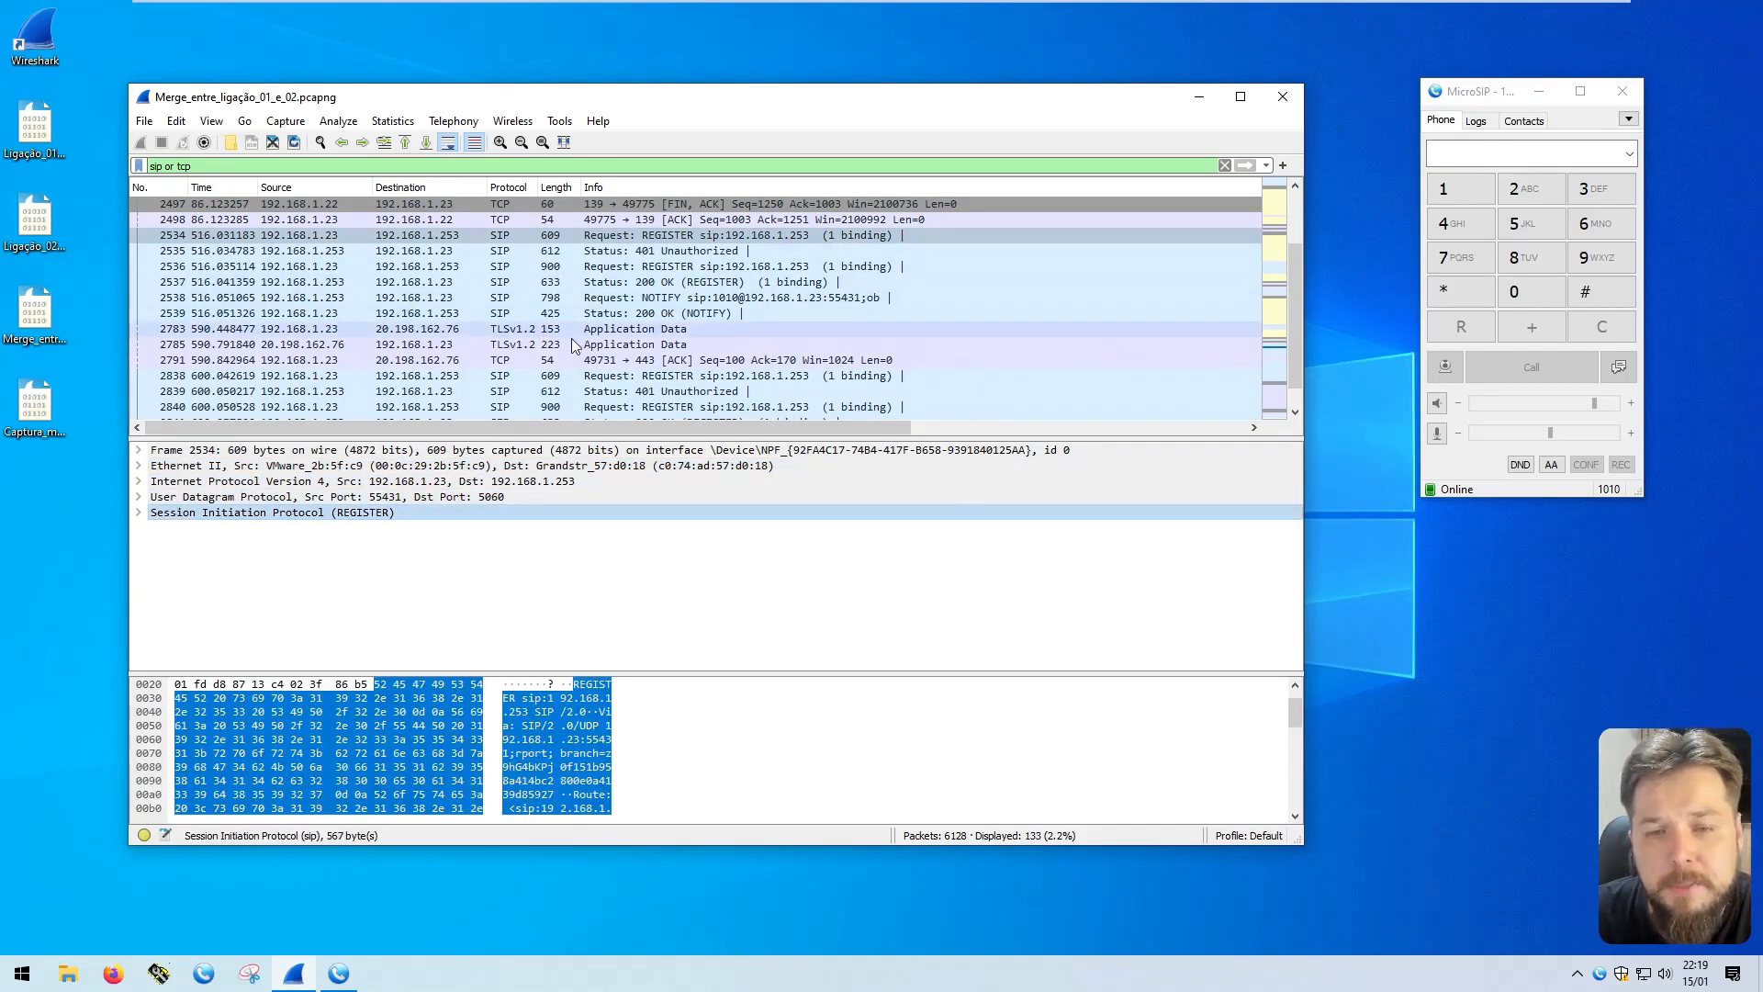
Step: Select TCP ACK packet 2791, collapse its Transmission Control Protocol details, and examine its Ethernet II and TCP layers
left_click(593, 360)
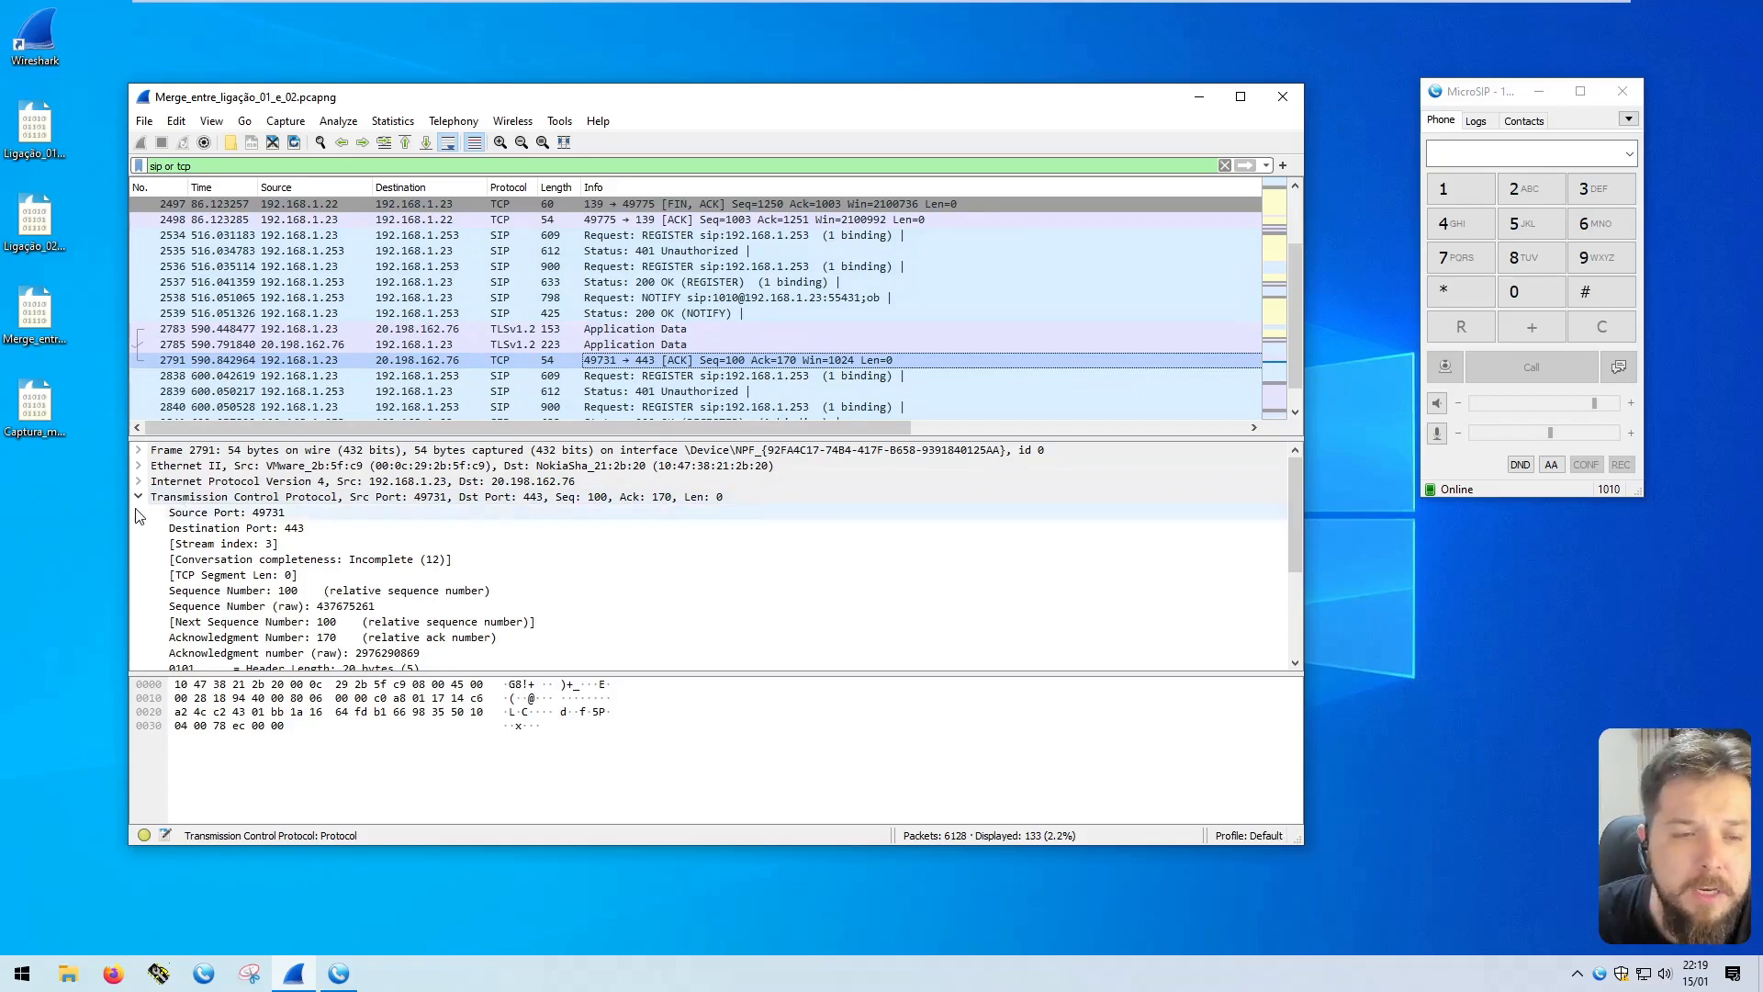
double_click(230, 497)
left_click(225, 470)
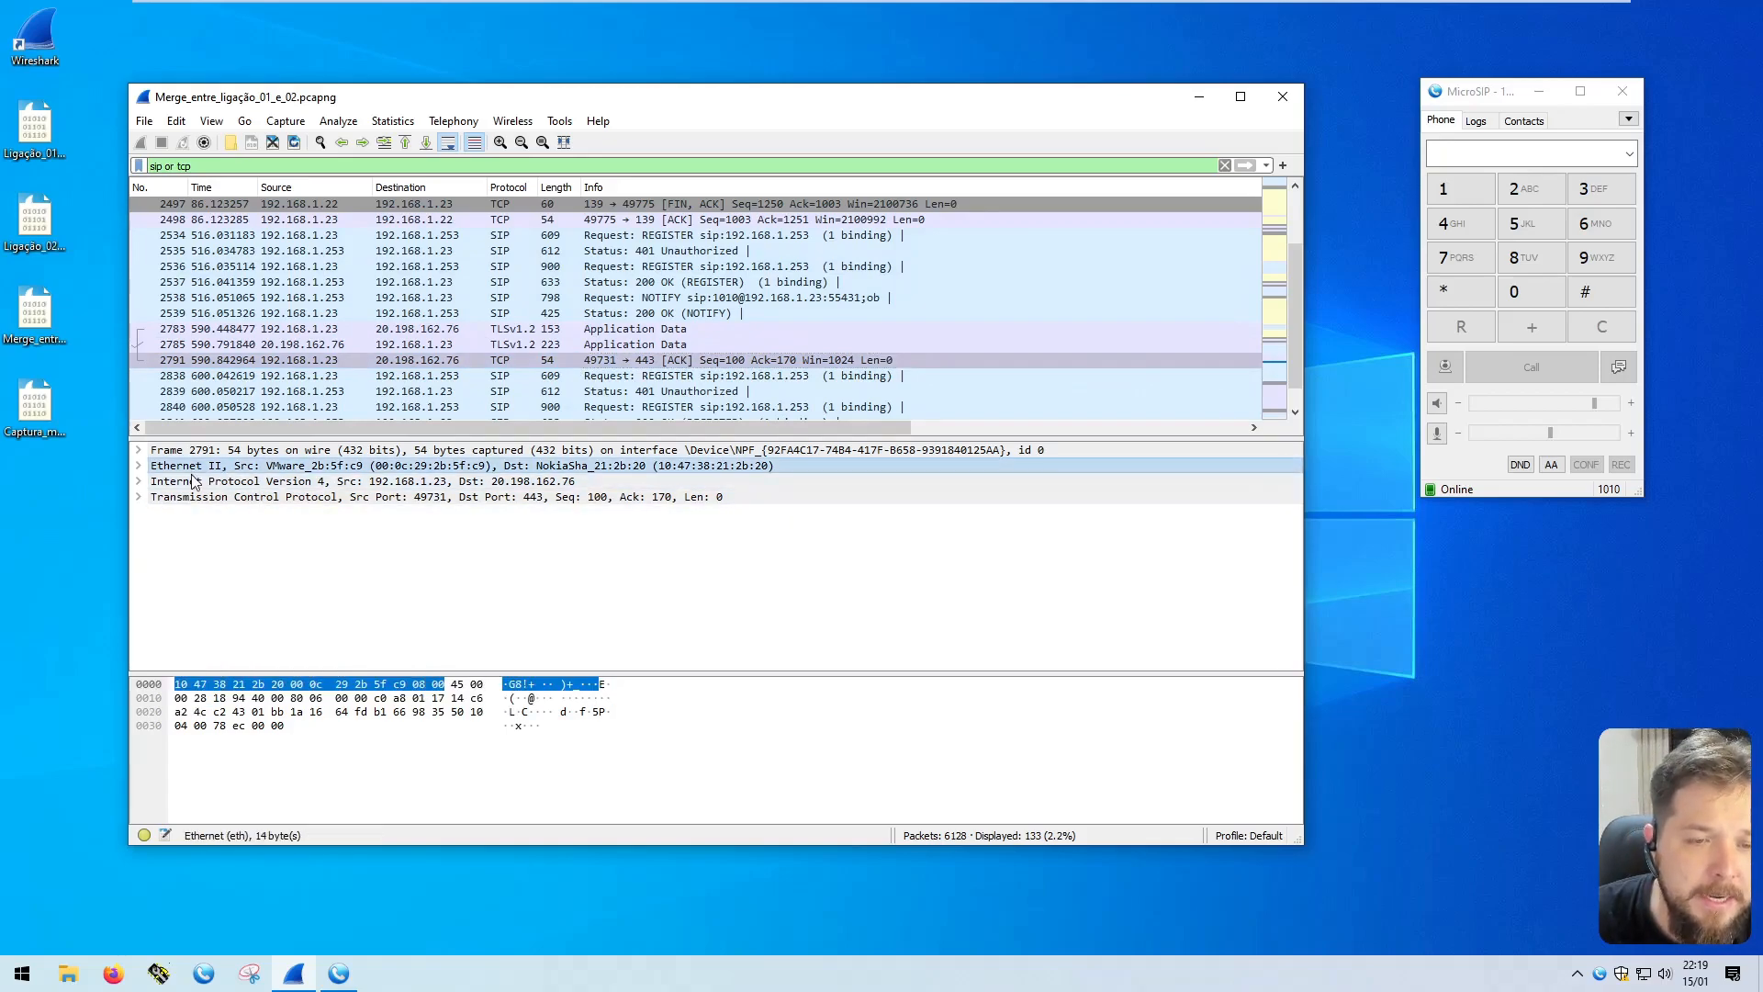
left_click(179, 498)
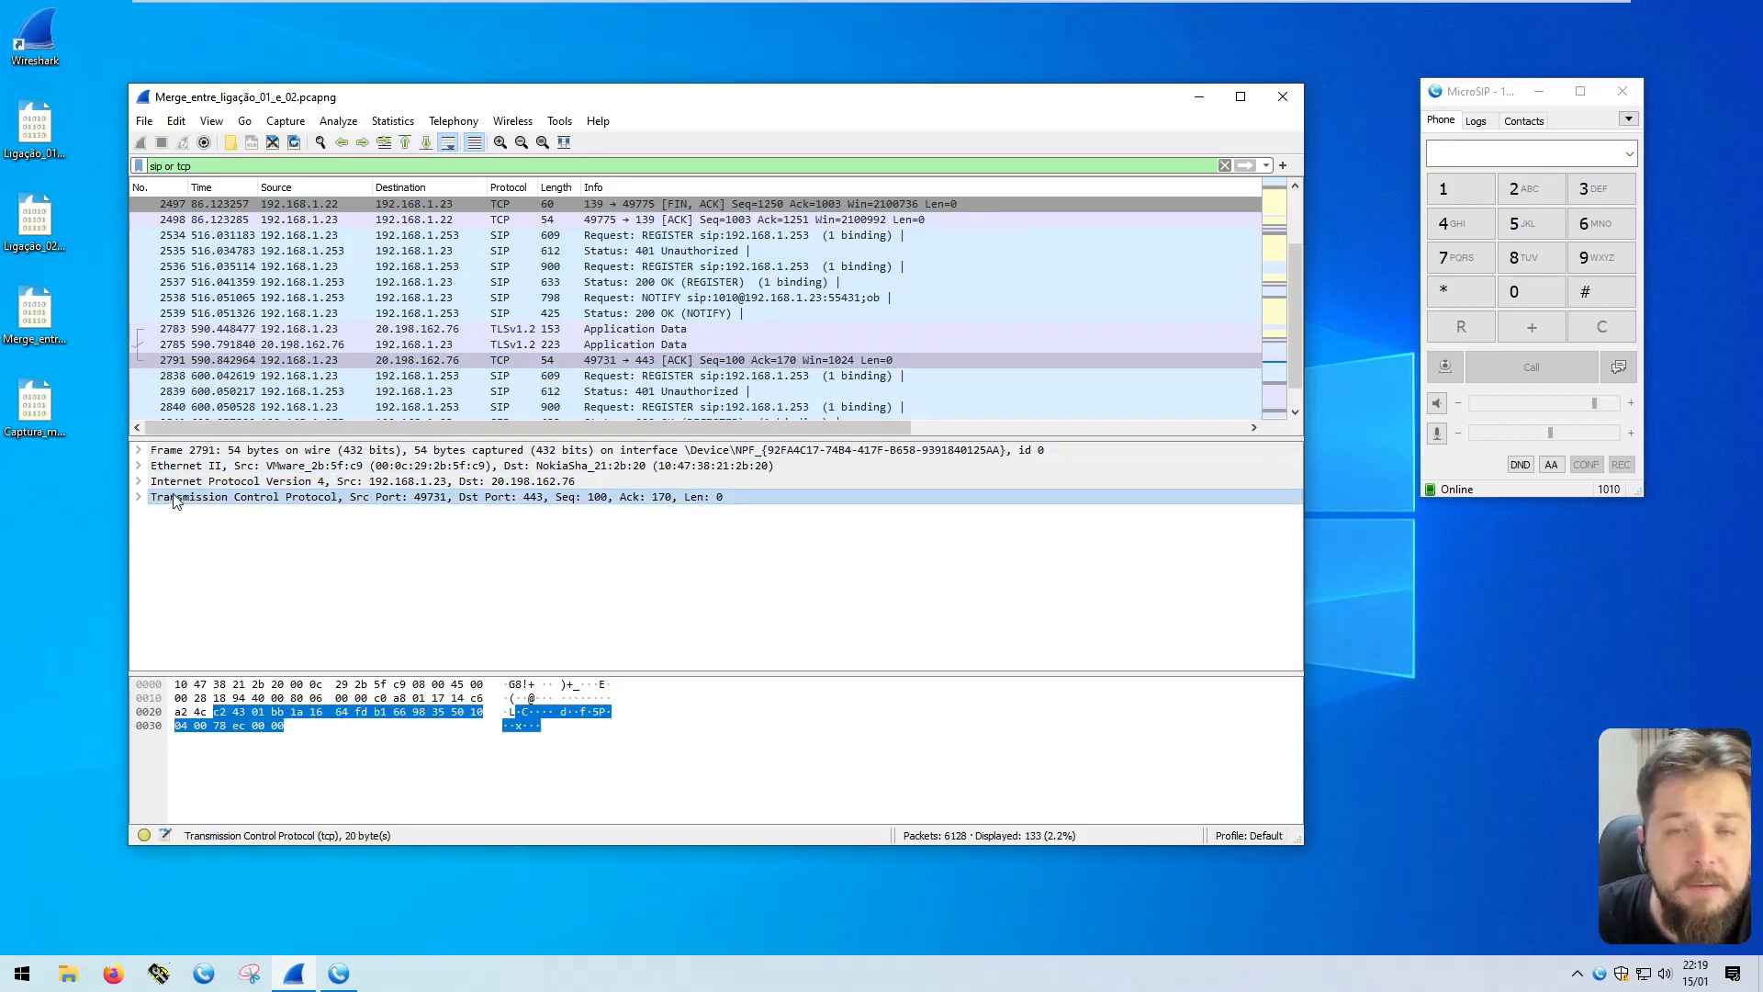
Step: Compare the UDP transport layer of SIP packet 2534 with the IPv4 and TCP layers of TLSv1.2 packet 2783
left_click(475, 236)
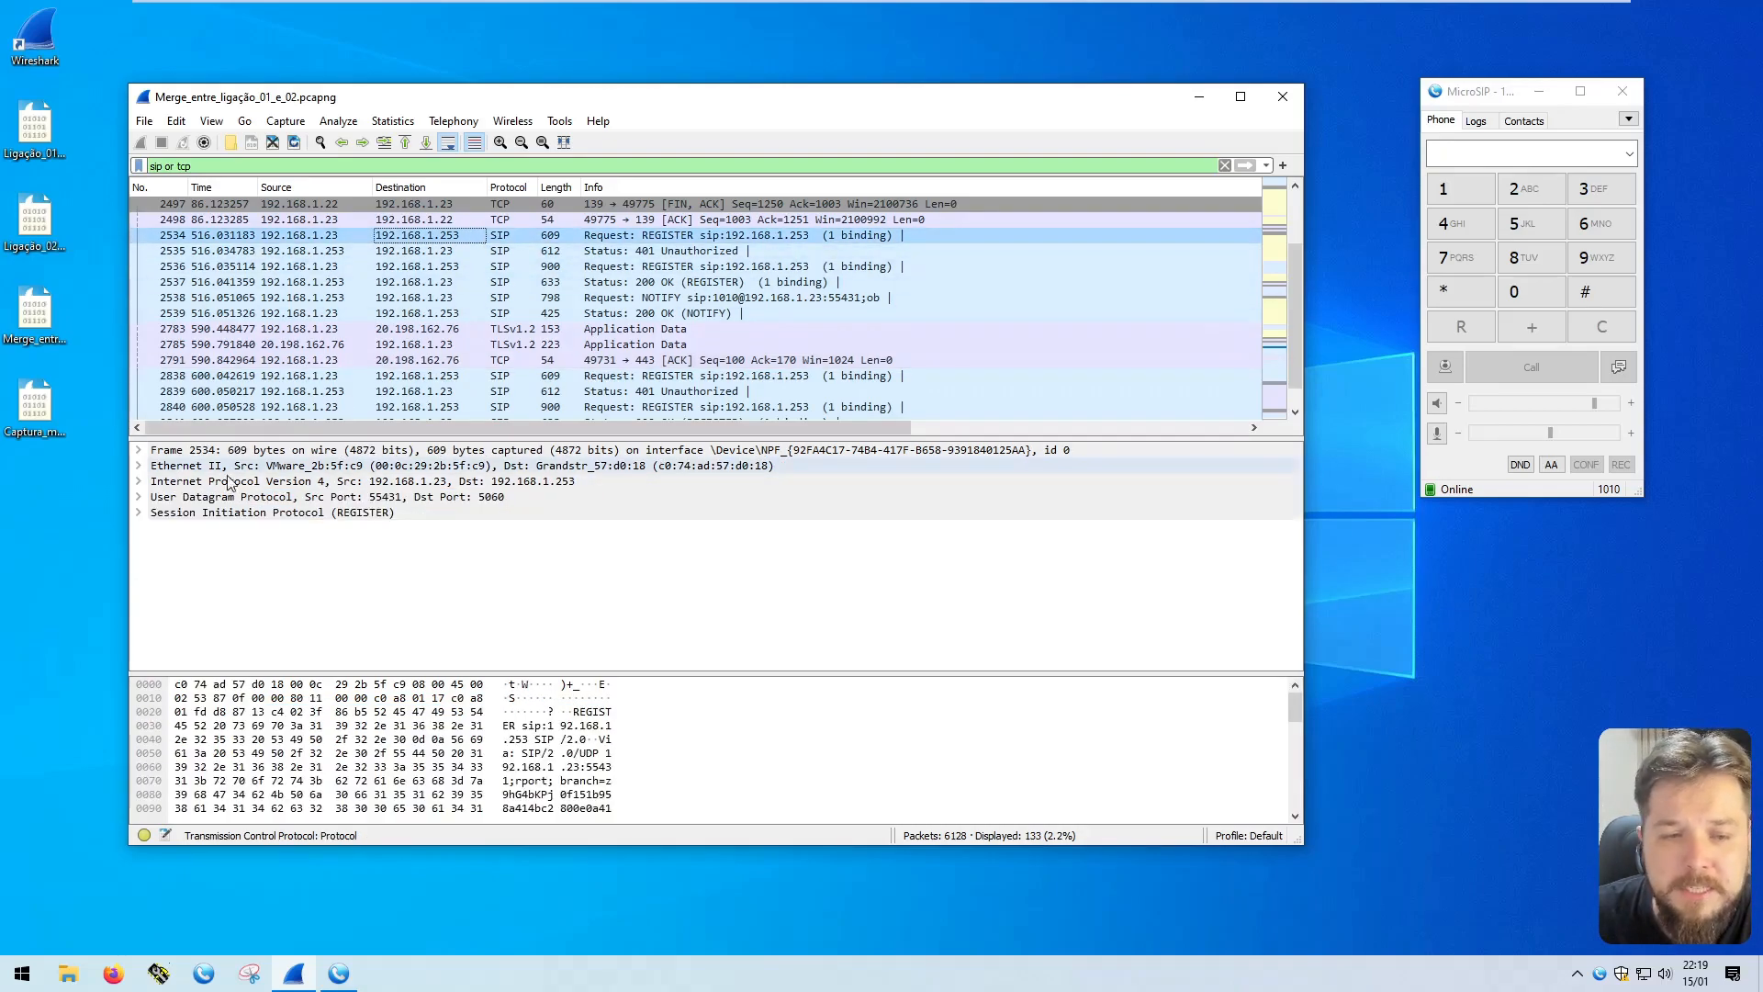
left_click(160, 499)
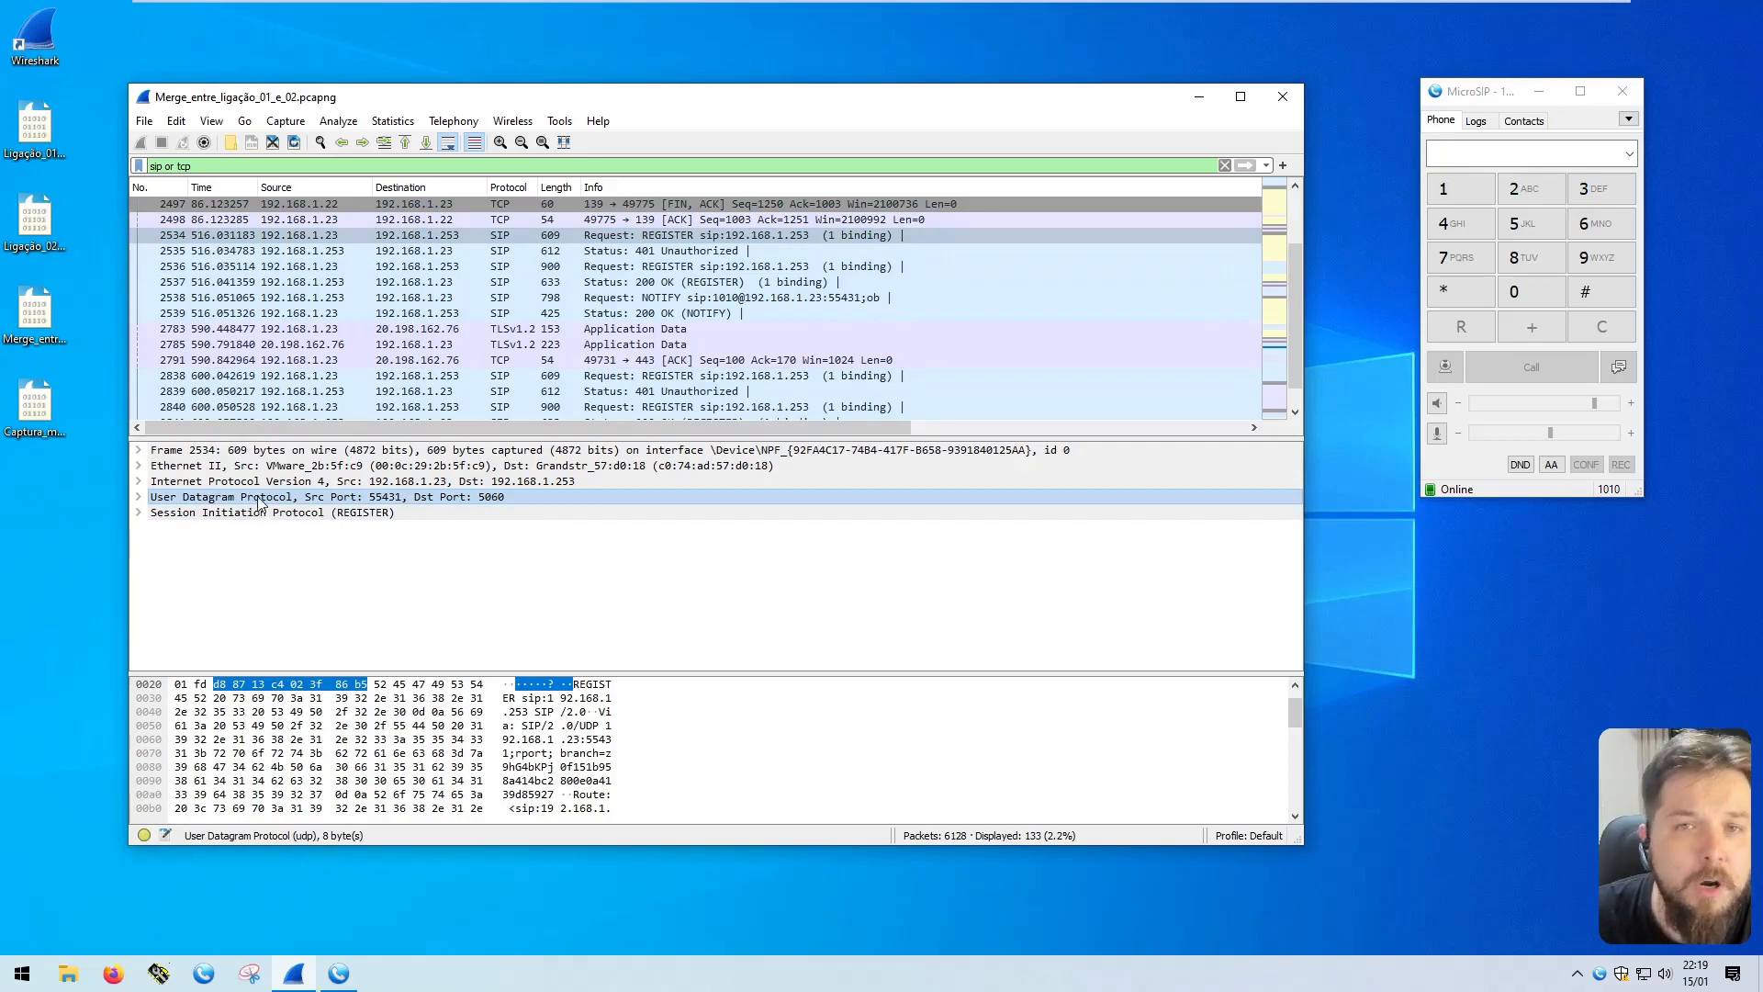
left_click(427, 331)
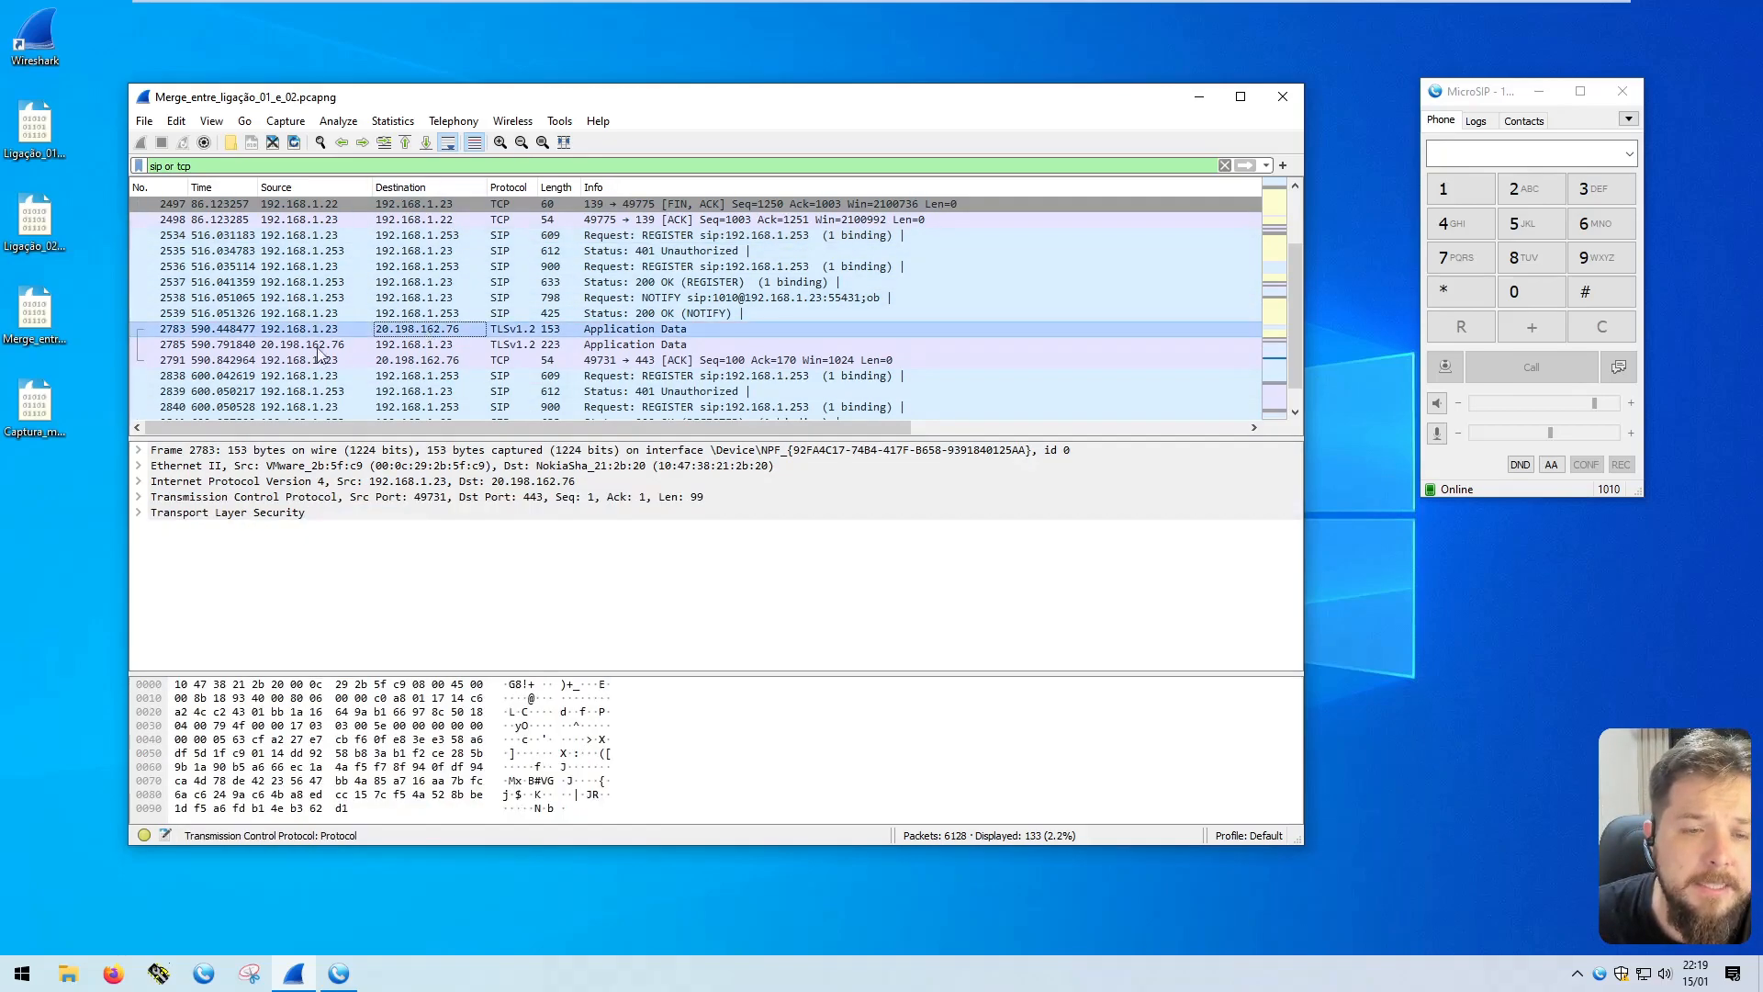
left_click(231, 499)
left_click(272, 484)
left_click(273, 497)
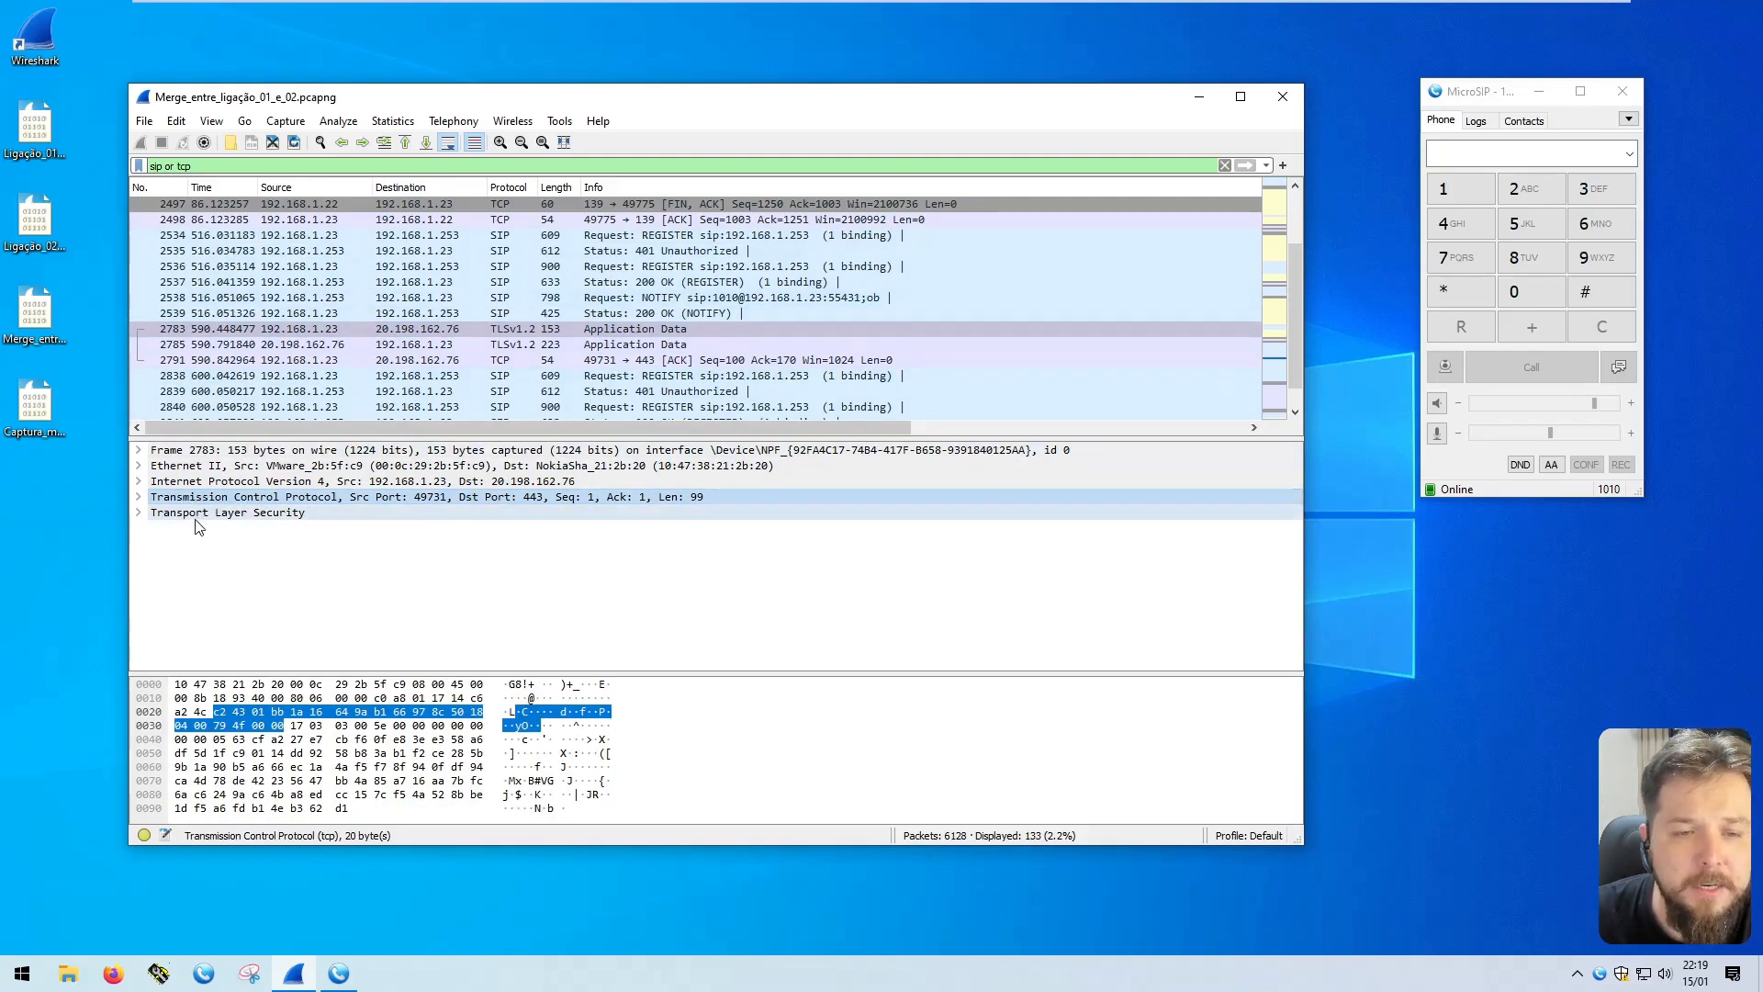
Step: Expand the Transport Layer Security details of packet 2783, examine the TLSv1.2 record layer, and collapse the details again
left_click(251, 514)
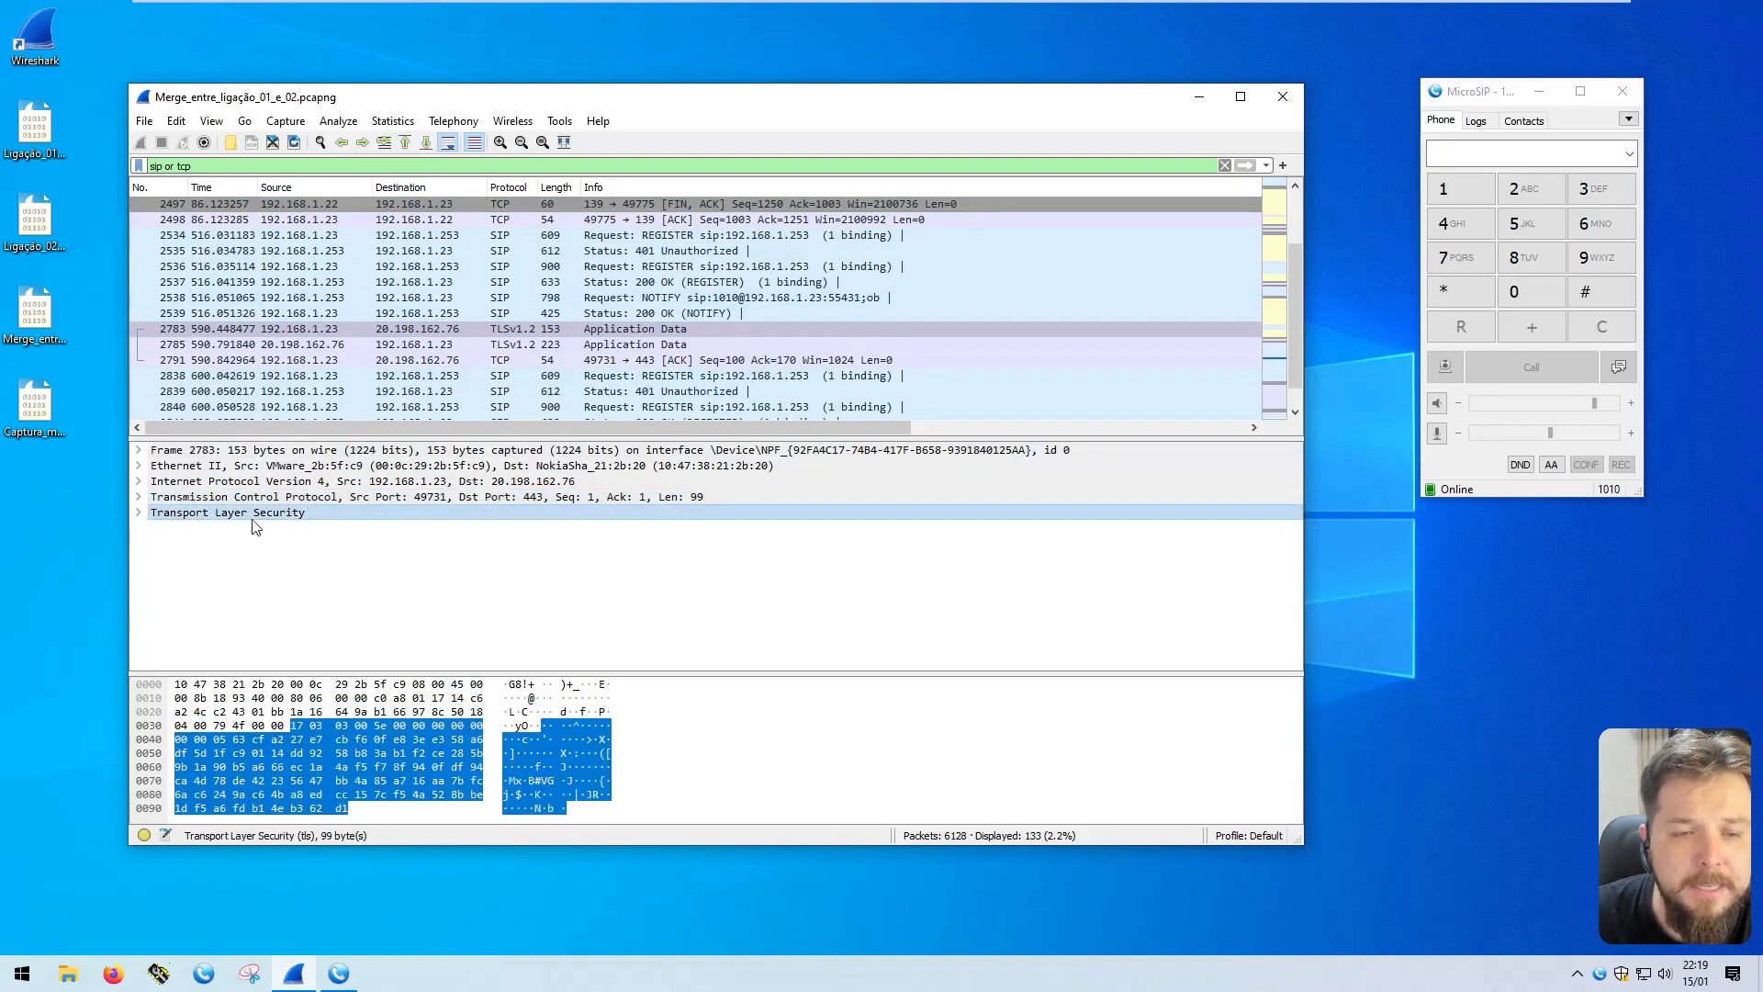
left_click(138, 512)
left_click(156, 528)
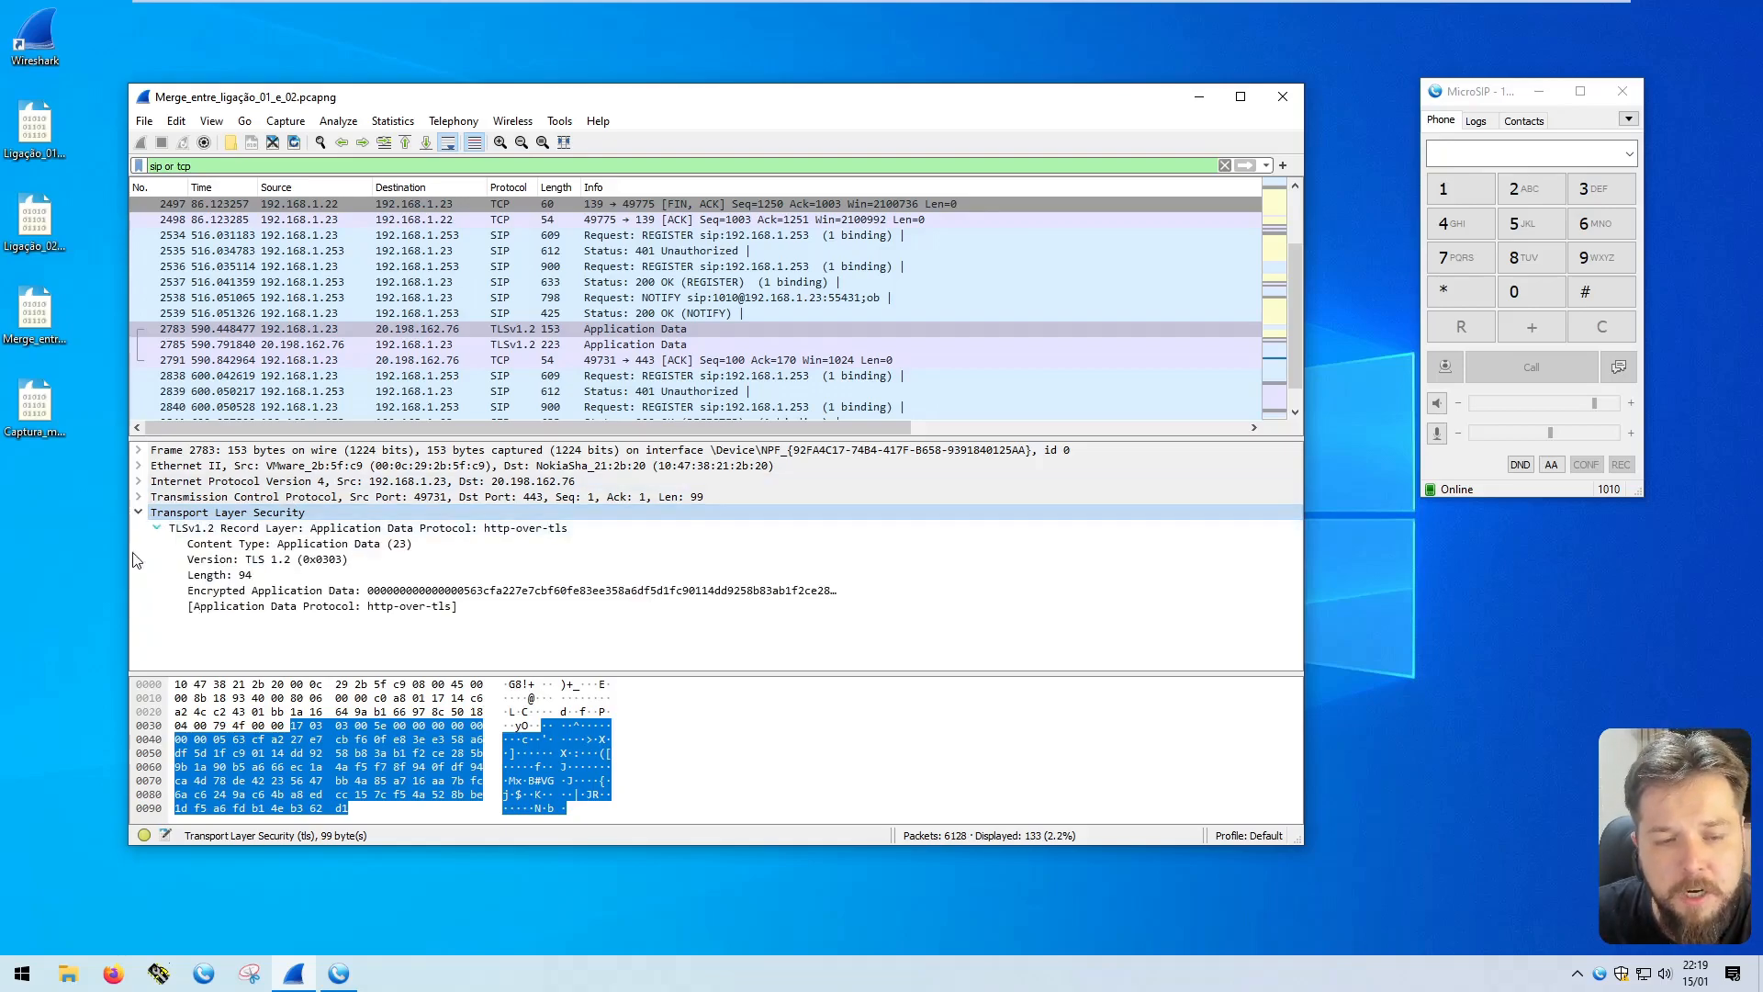
left_click(184, 528)
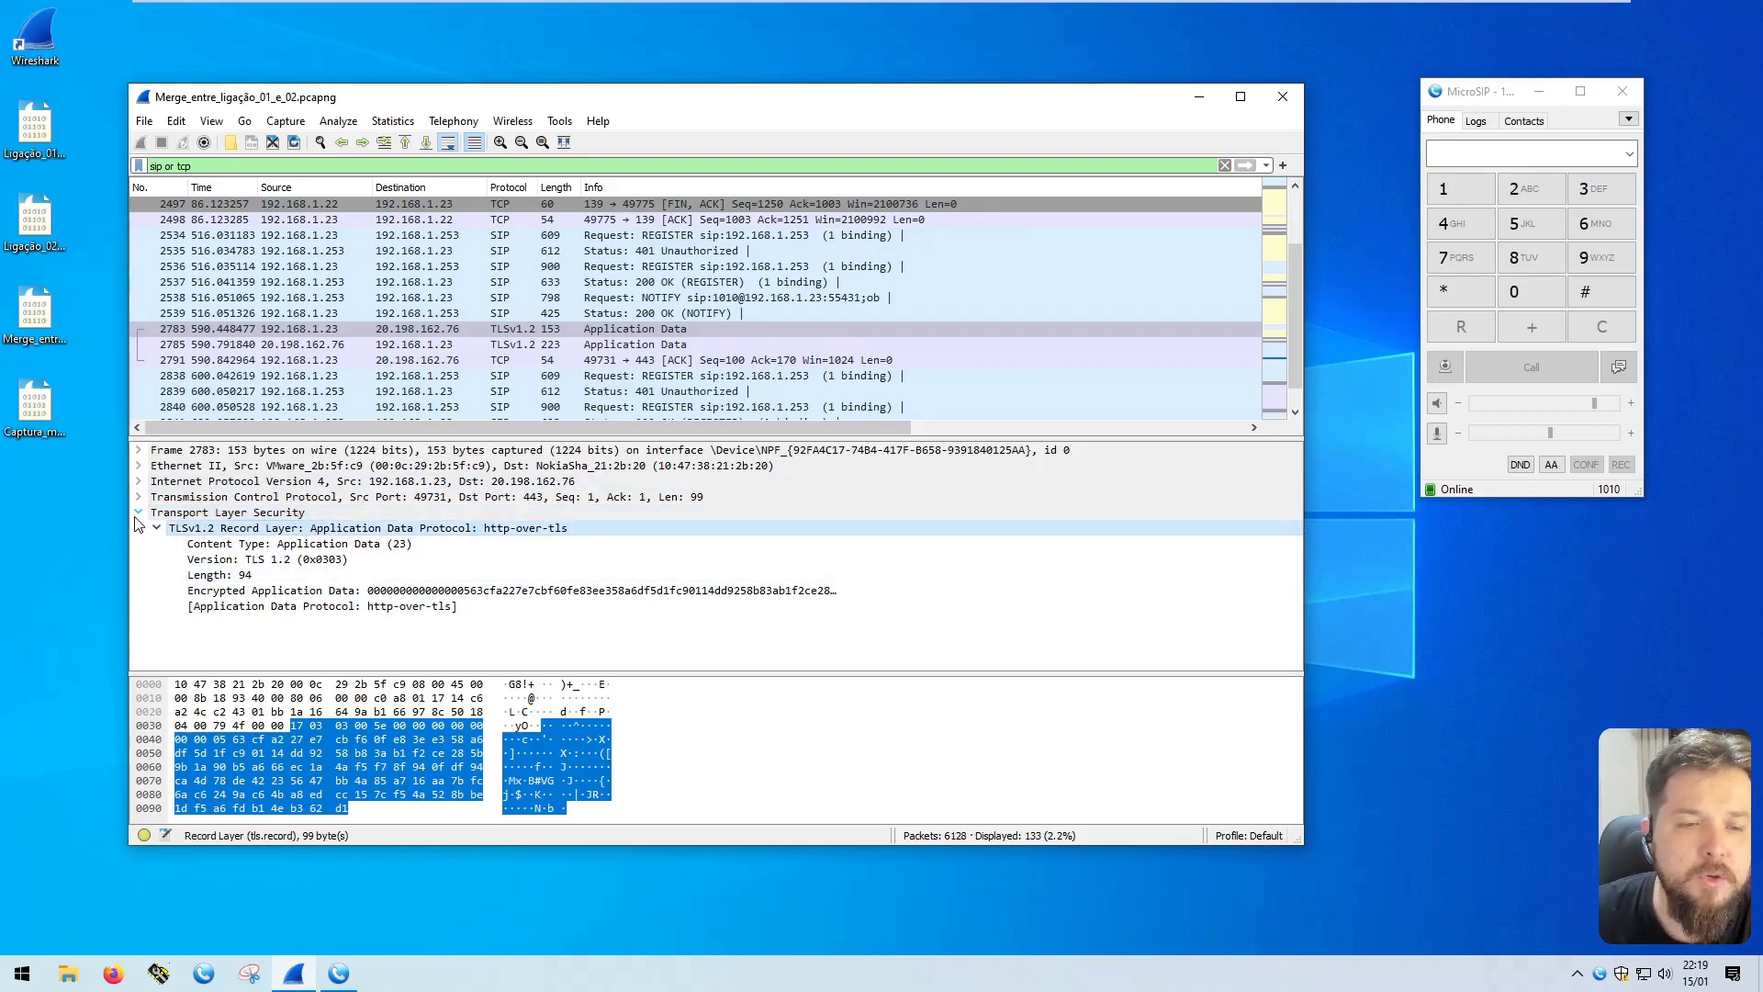
left_click(137, 512)
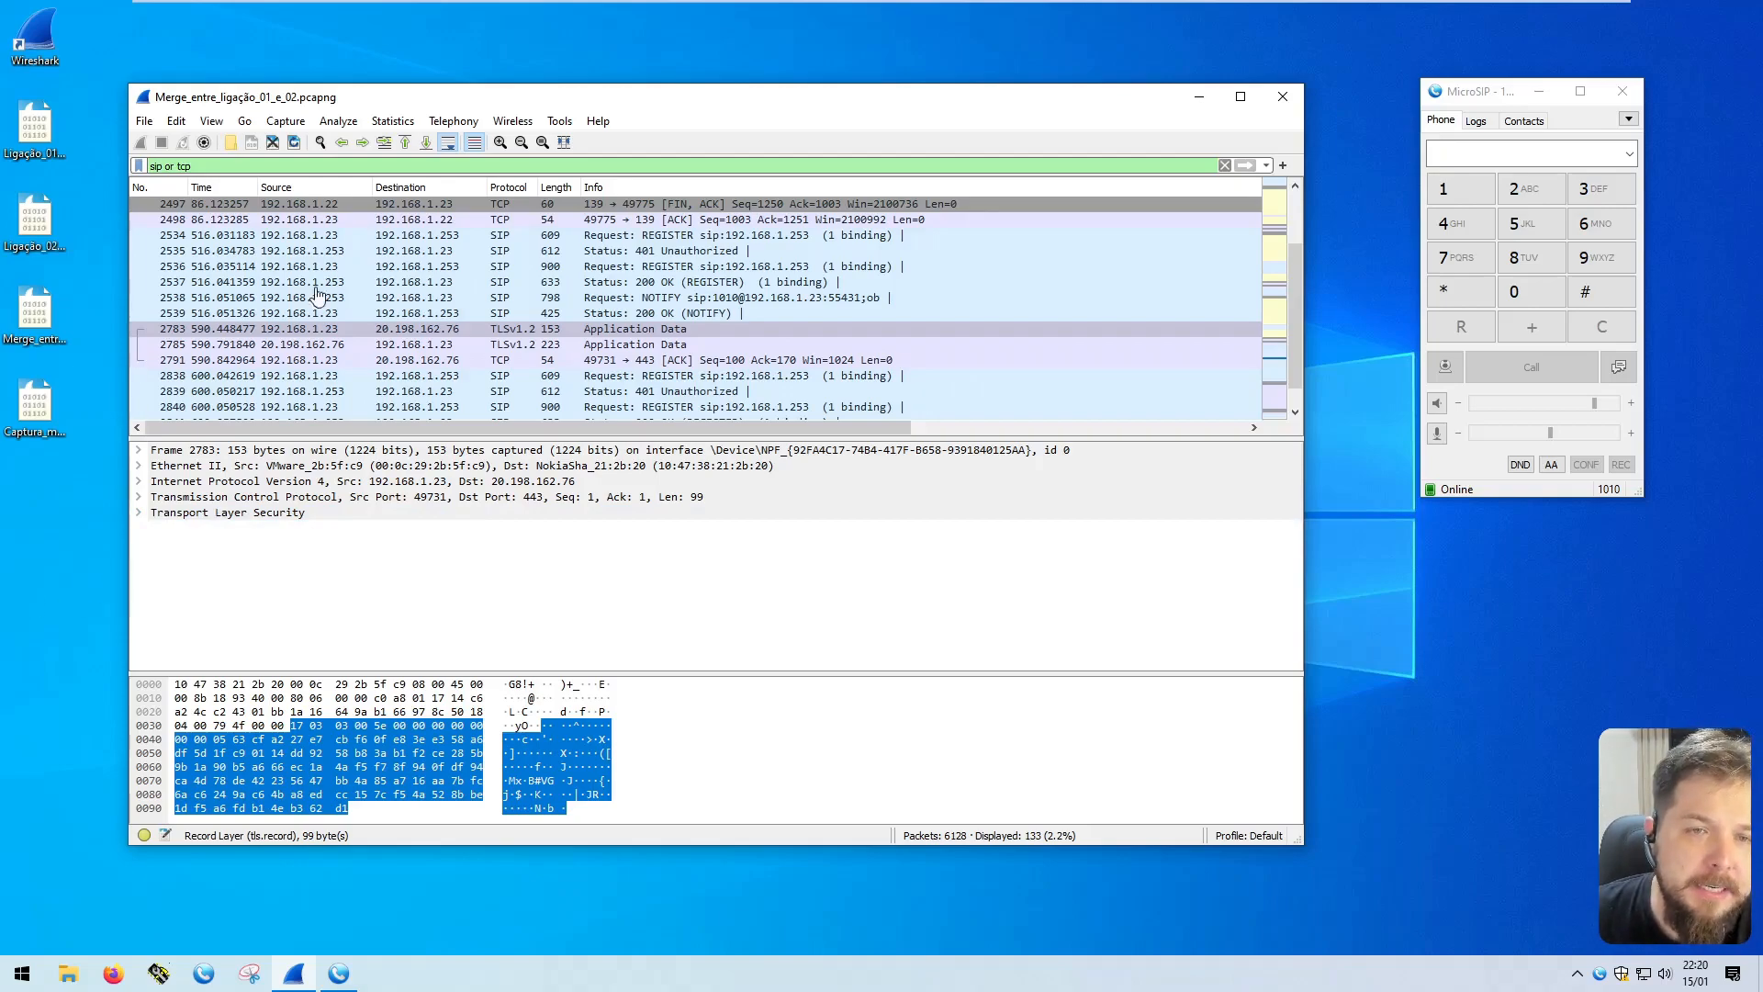
Step: Enlarge the packet details area with the Session Initiation Protocol layer of packet 2534 expanded, and select INVITE packet 2888
left_click(422, 235)
left_click_drag(375, 434, 367, 364)
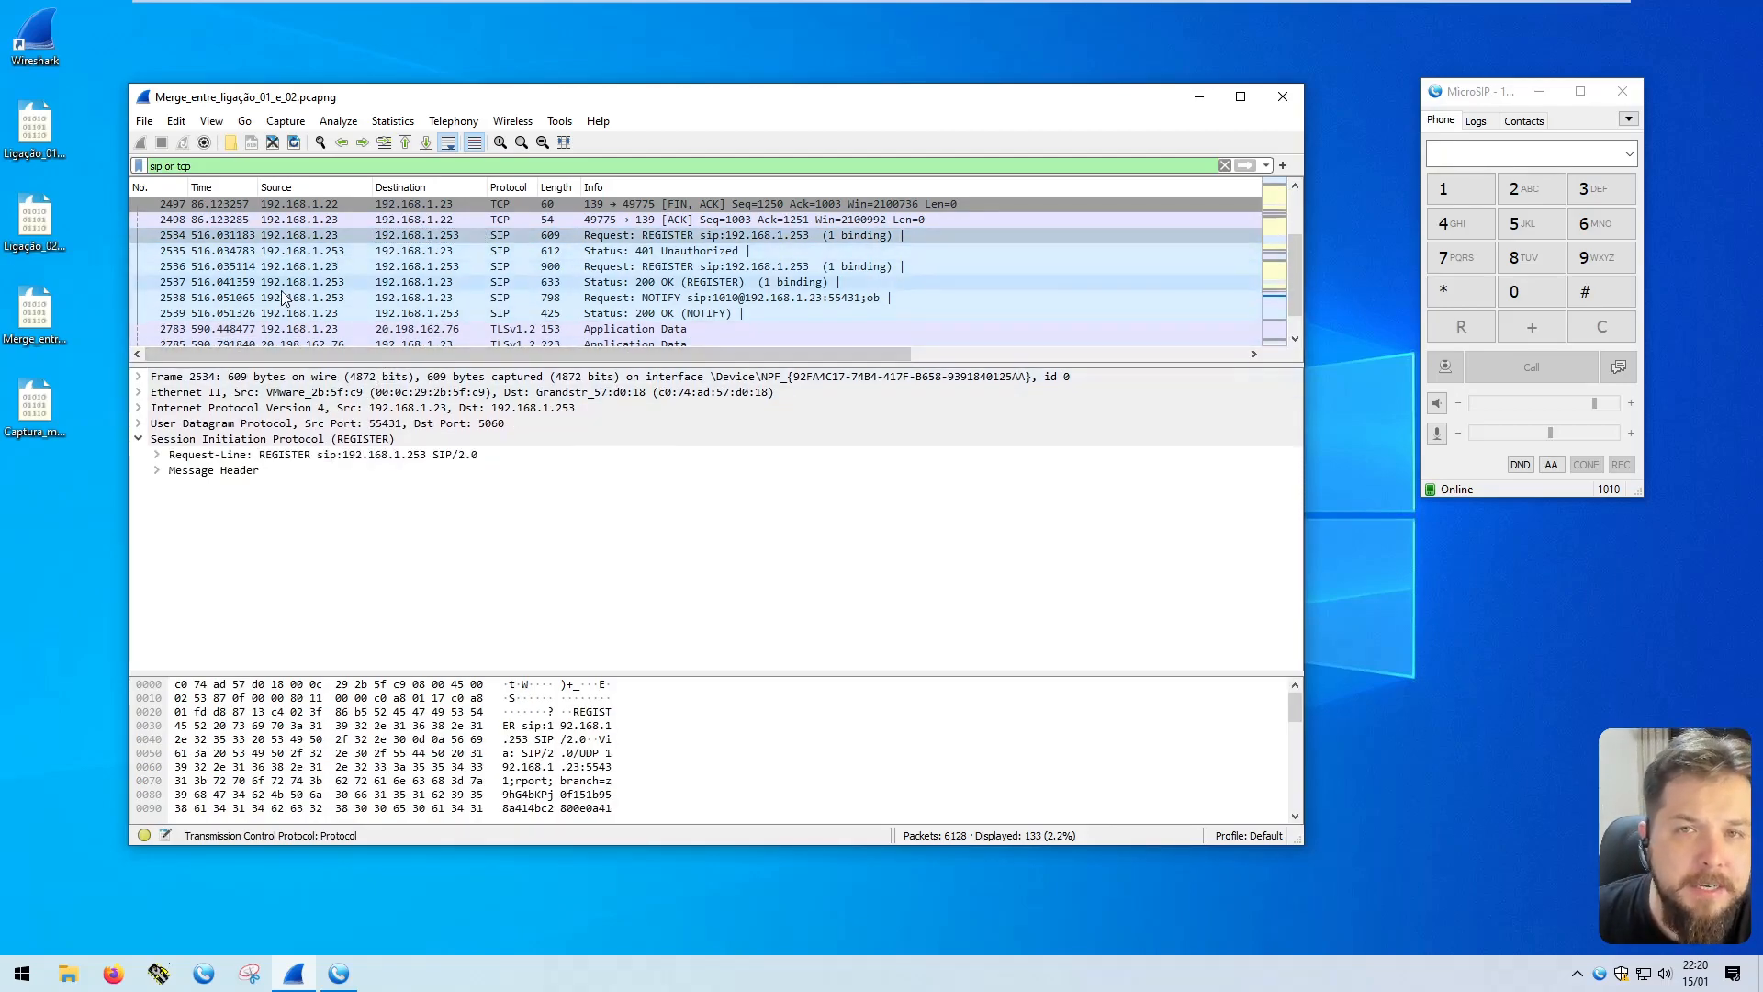
scroll(708, 220, "down", 5)
left_click(681, 282)
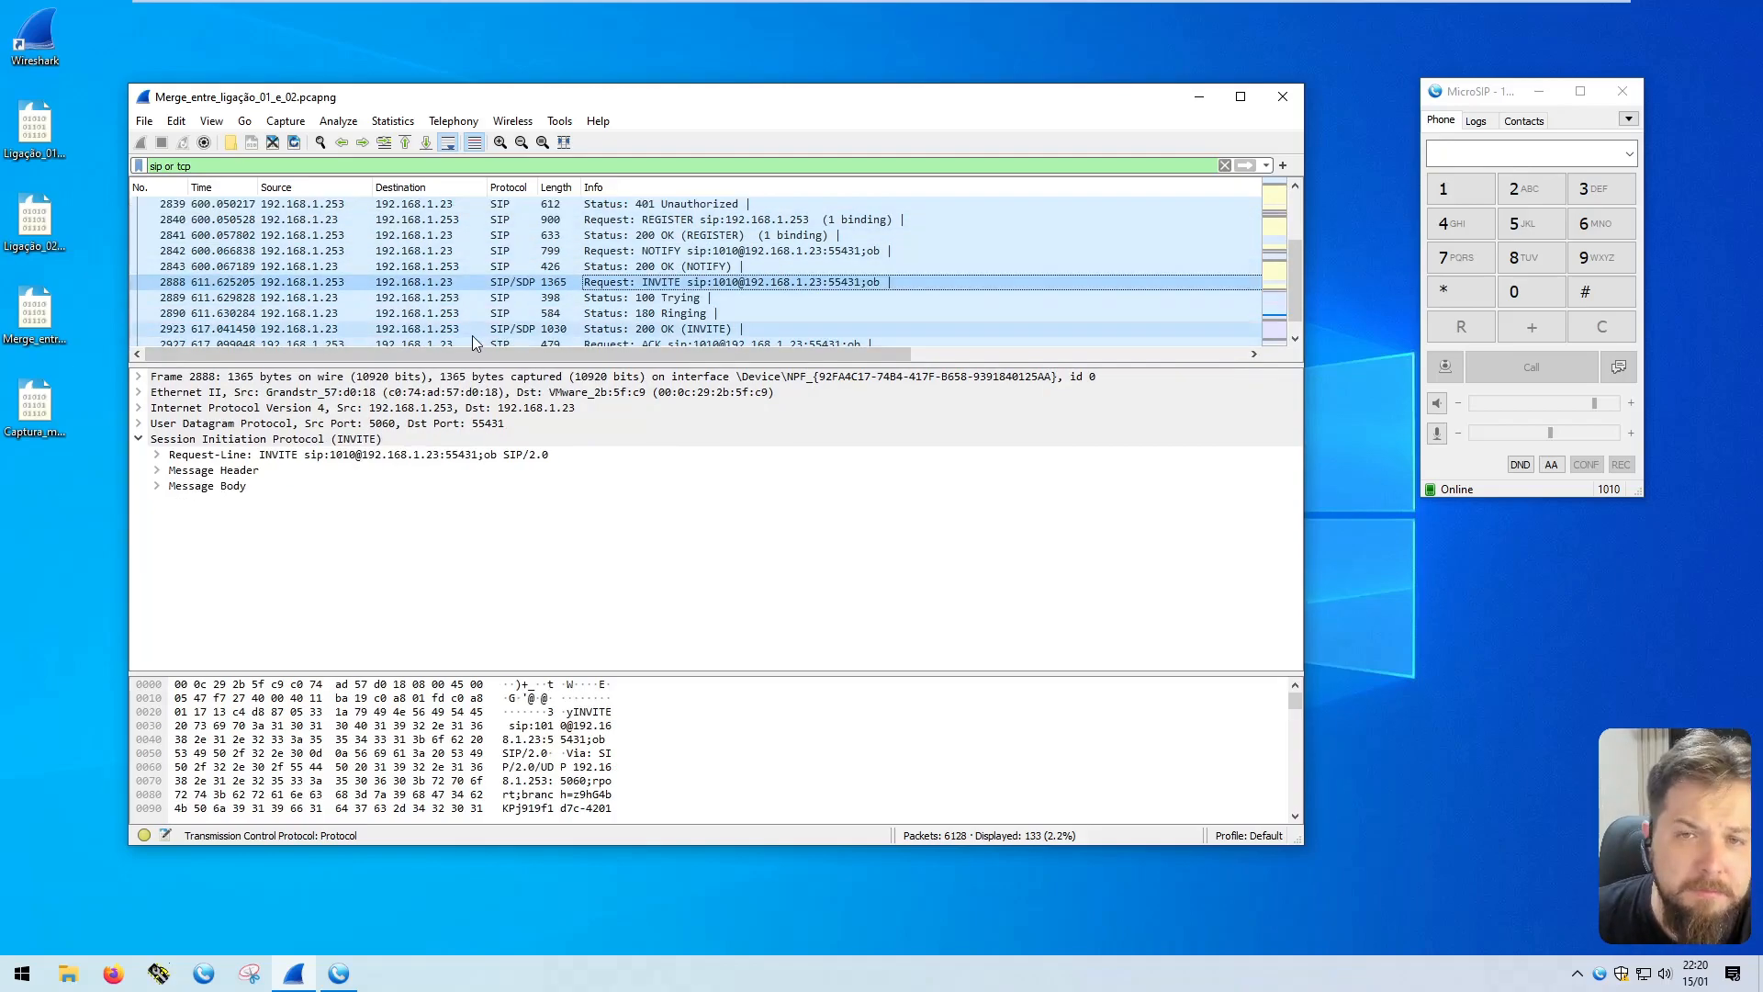
Step: Examine the source and destination addresses of INVITE packet 2888 and place the MicroSIP window beside the capture window
left_click(331, 283)
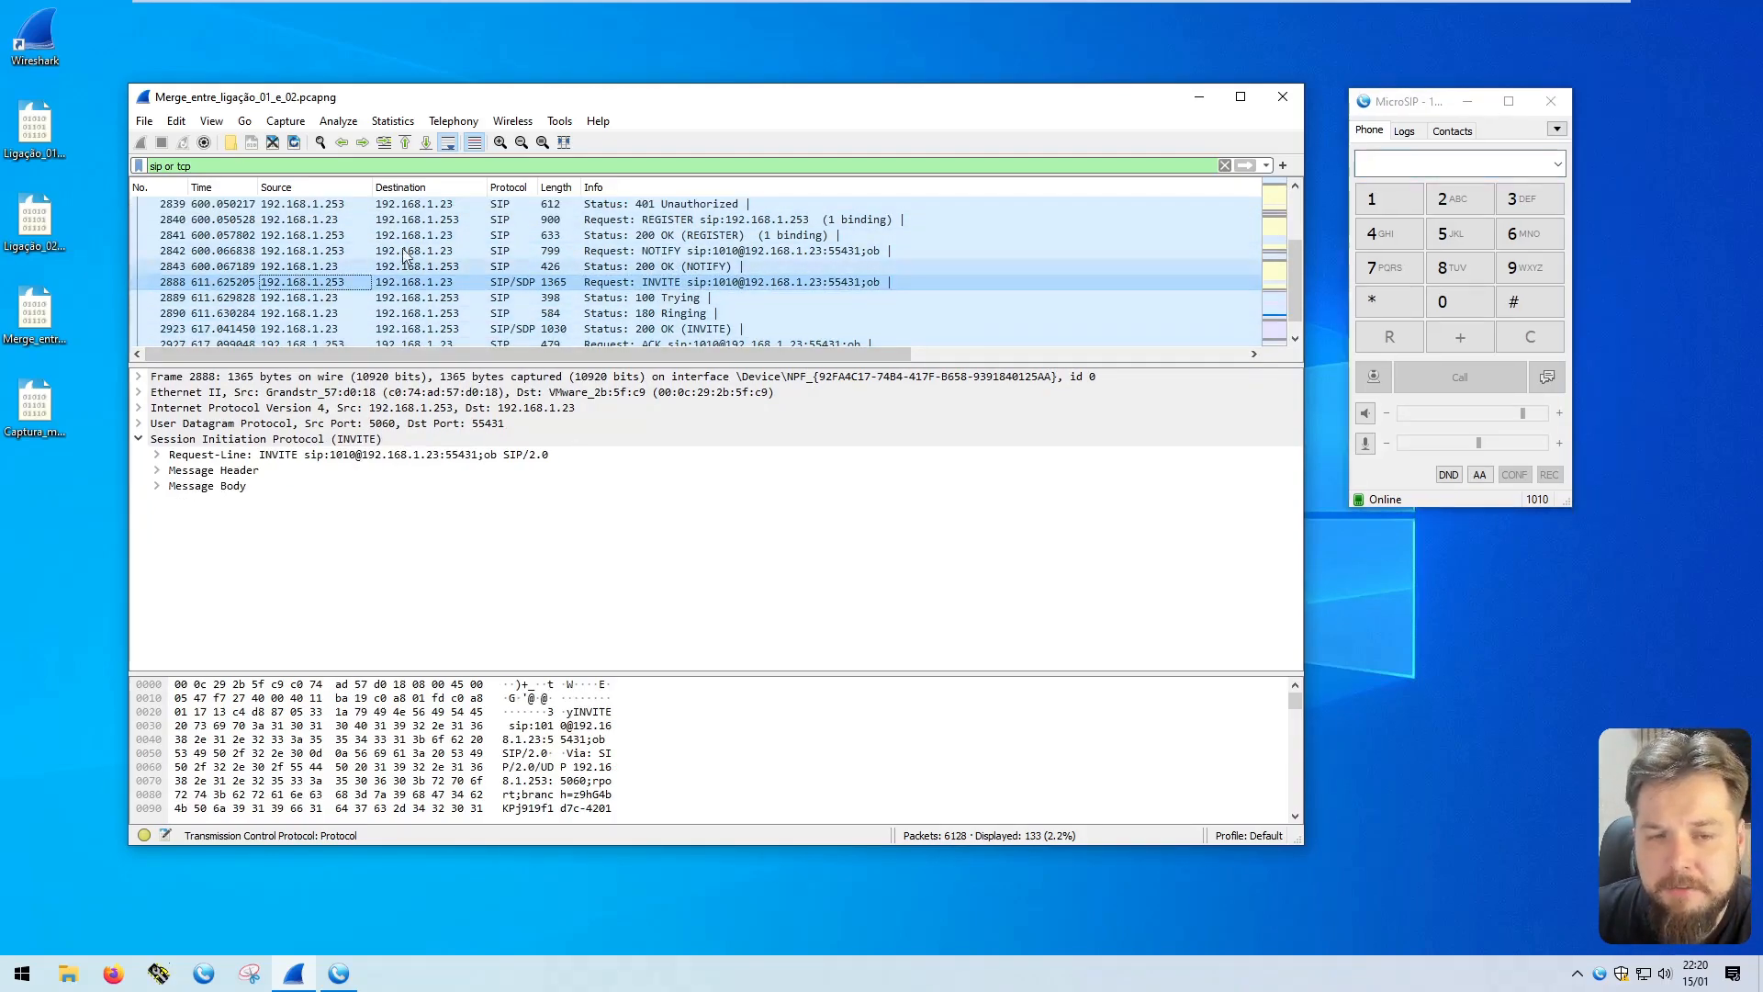
left_click(446, 288)
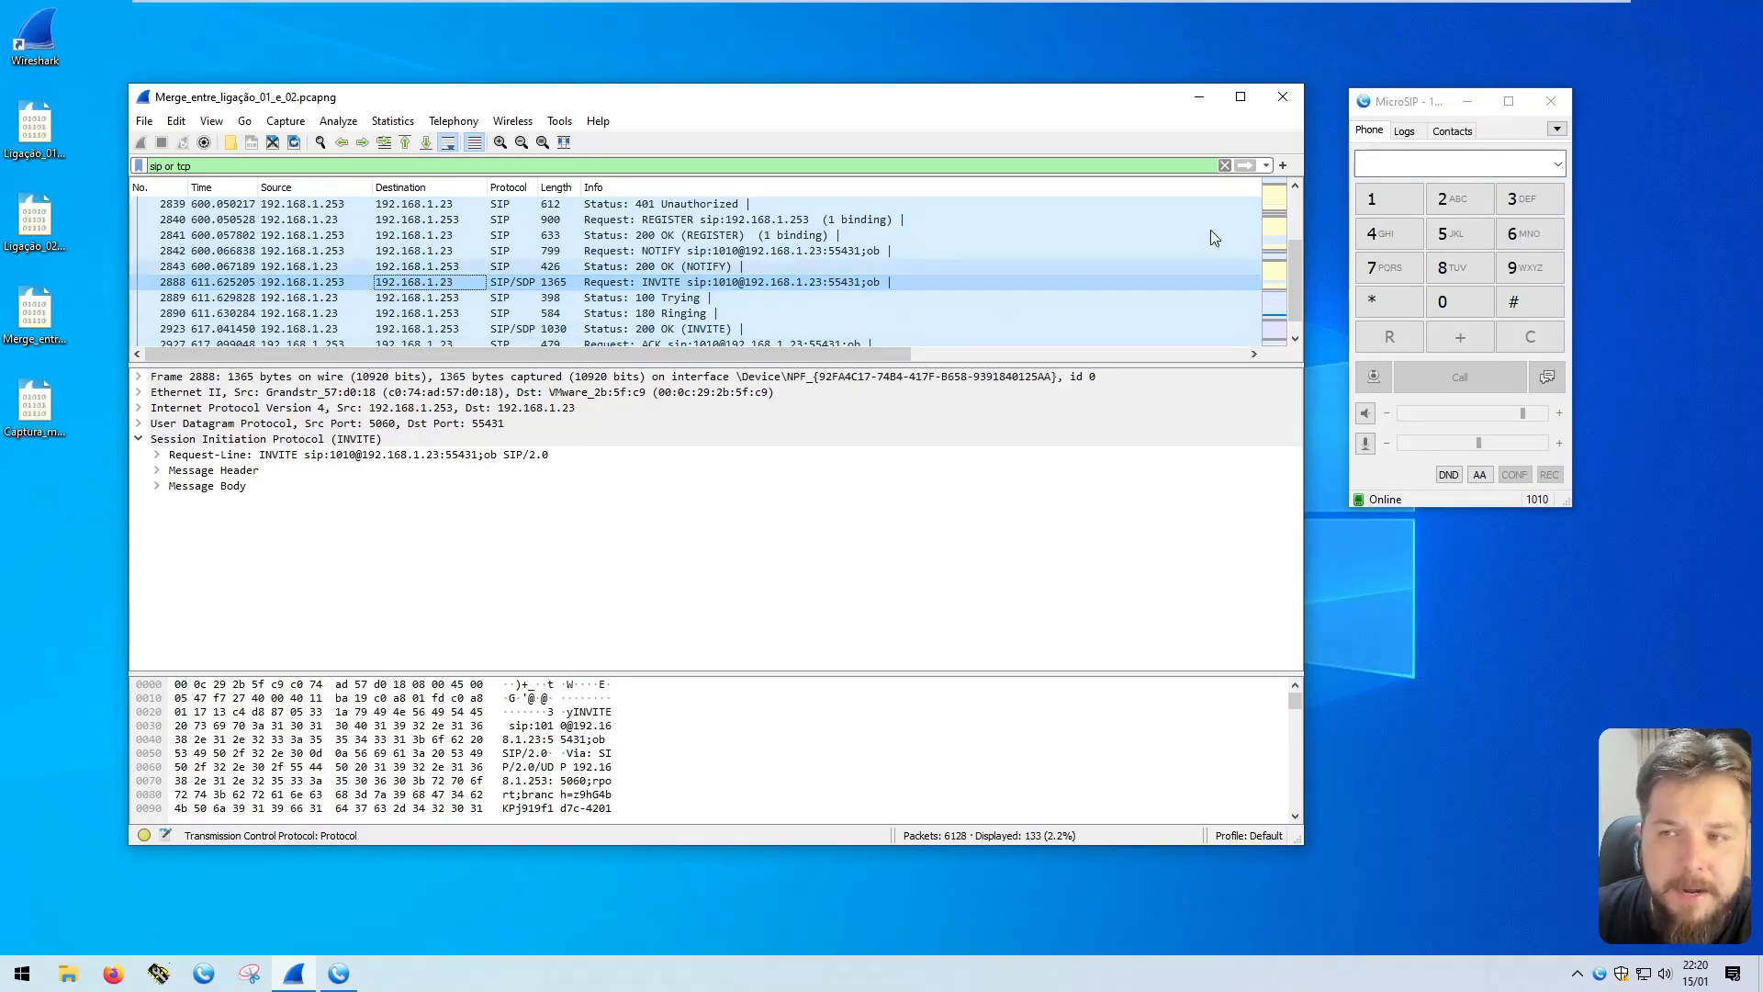
left_click_drag(1409, 105, 1395, 98)
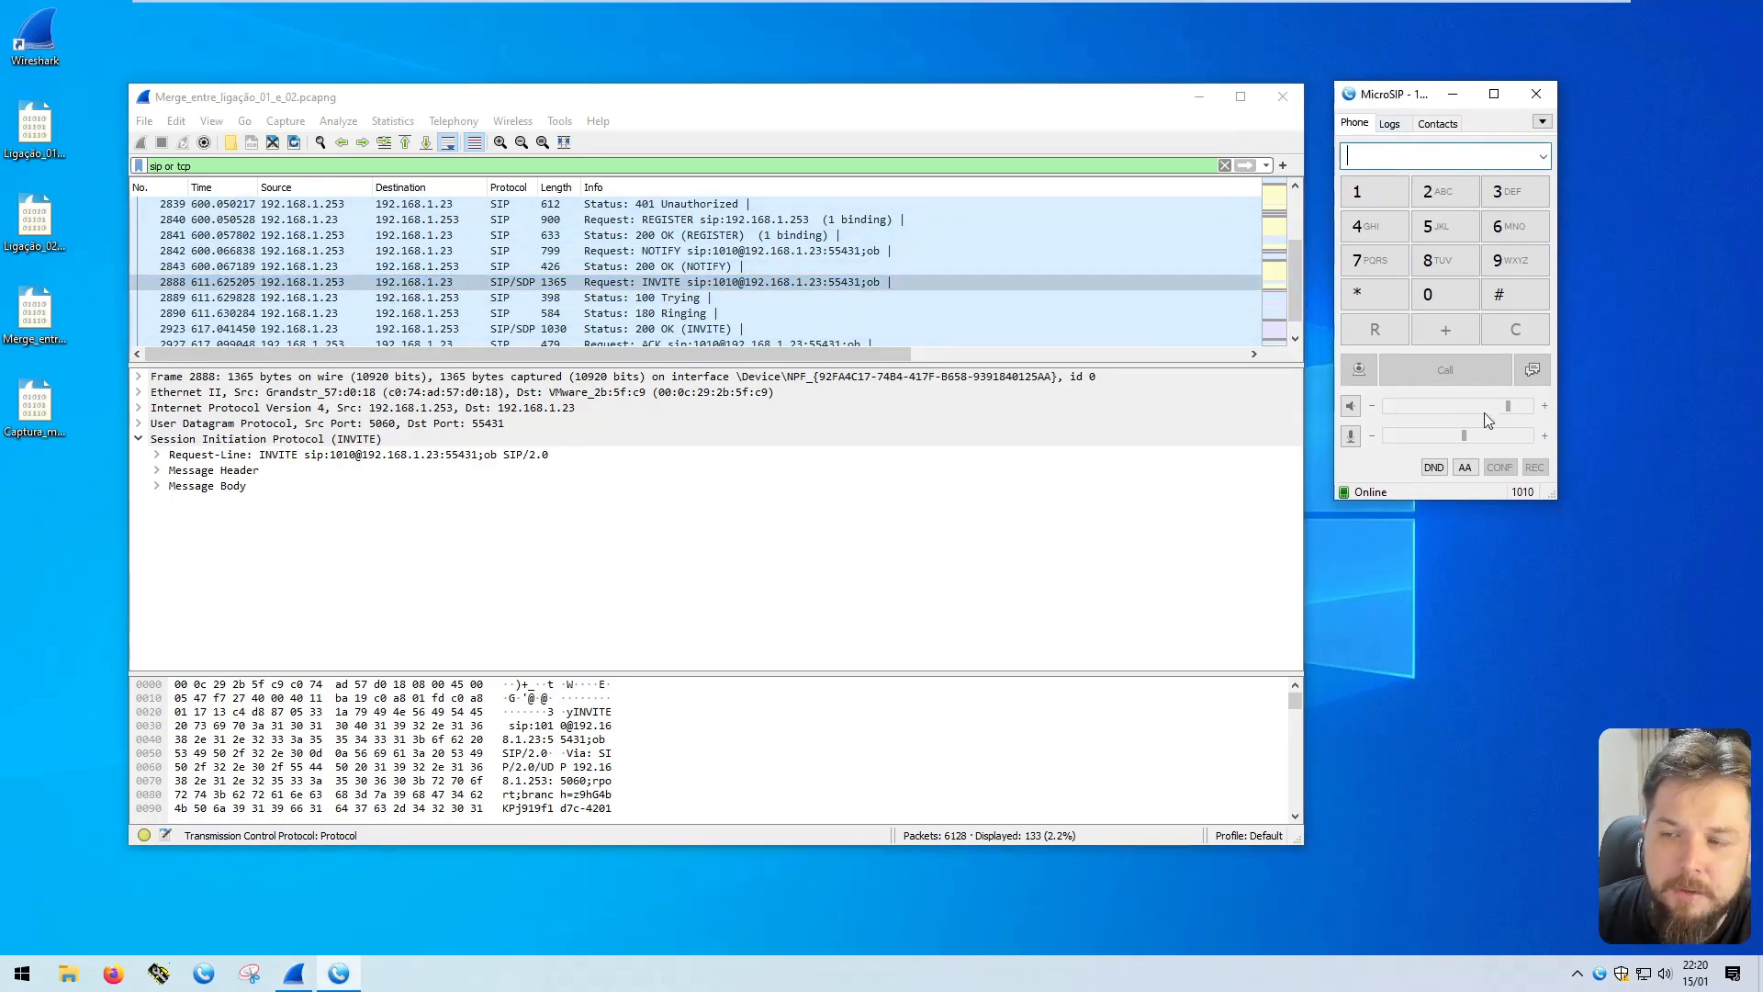
left_click(408, 282)
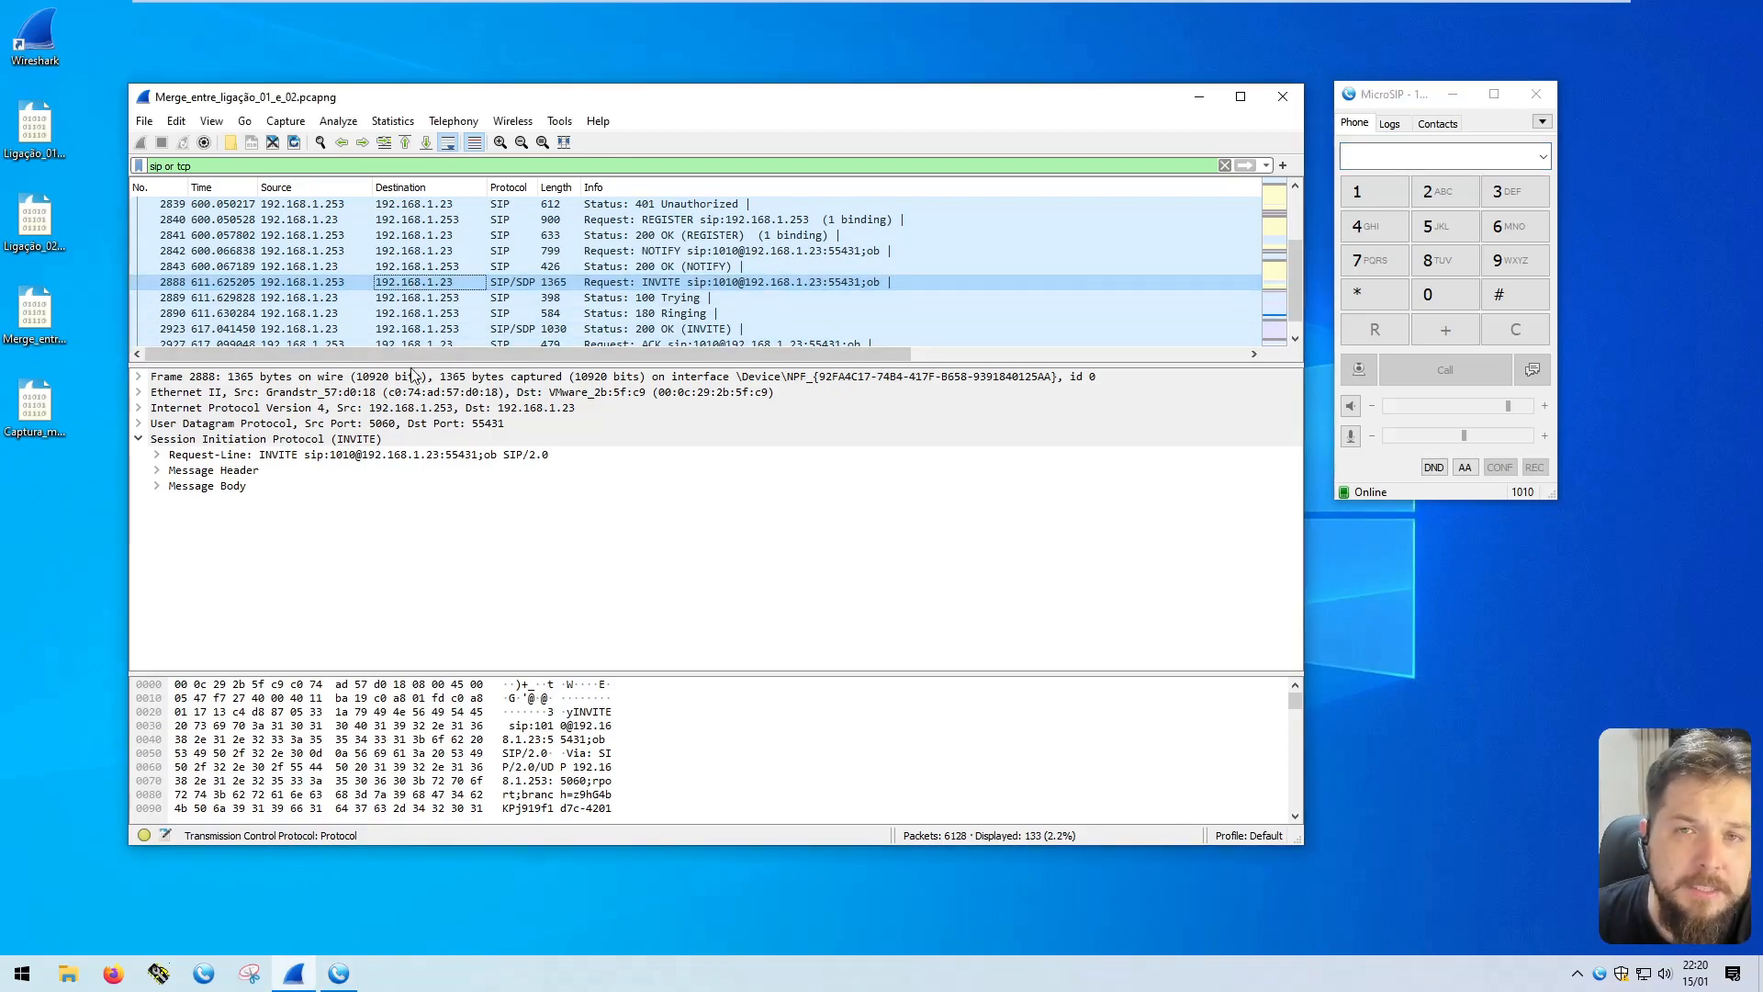
left_click(322, 267)
left_click(322, 283)
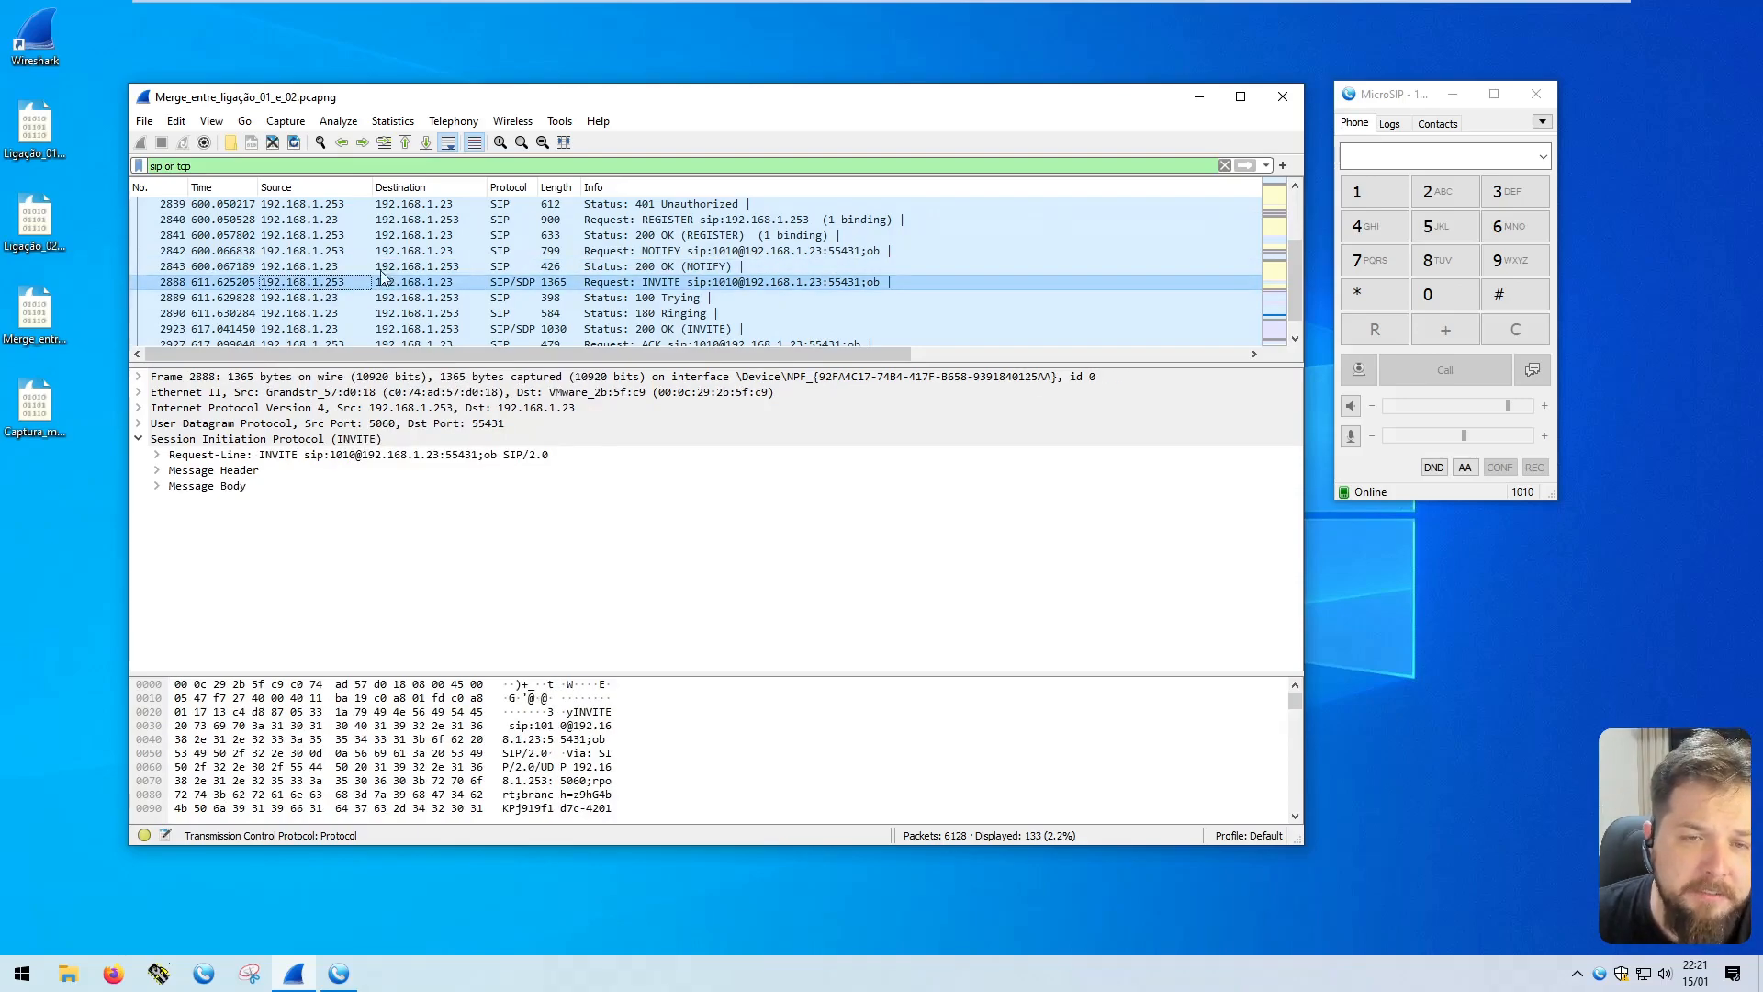
Step: Expand the SIP Message Header of packet 2888 and its To field down to the address user part
left_click(157, 471)
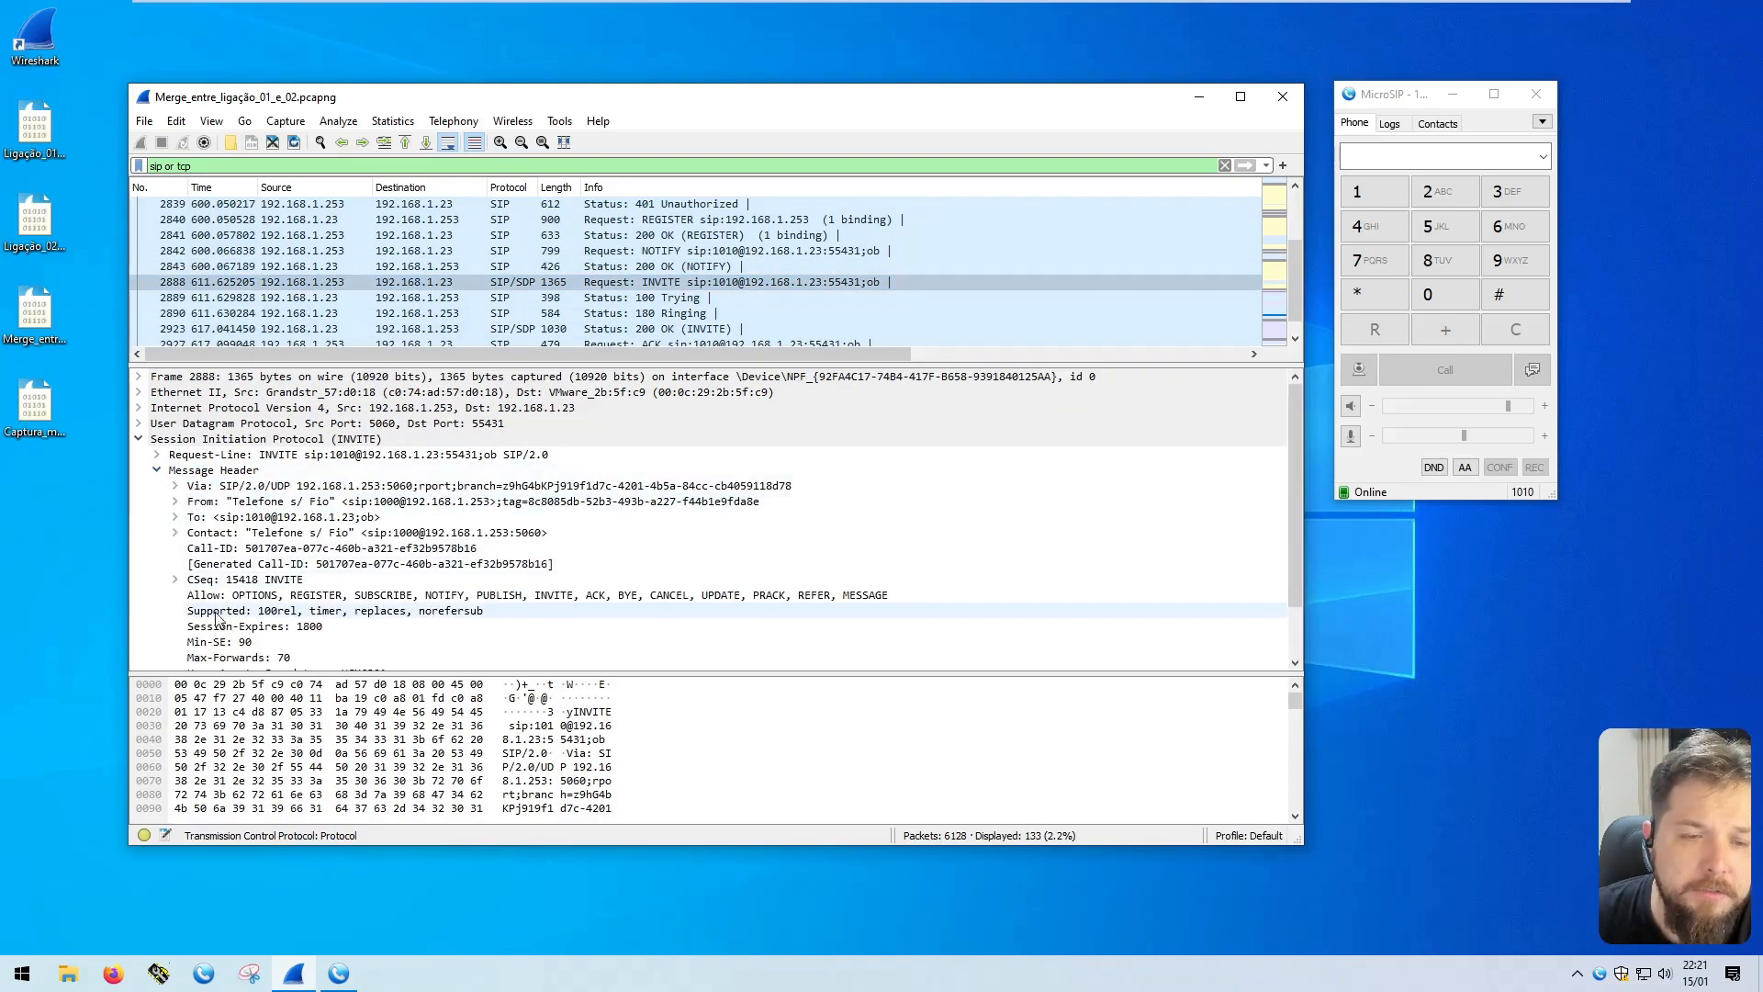
left_click(292, 442)
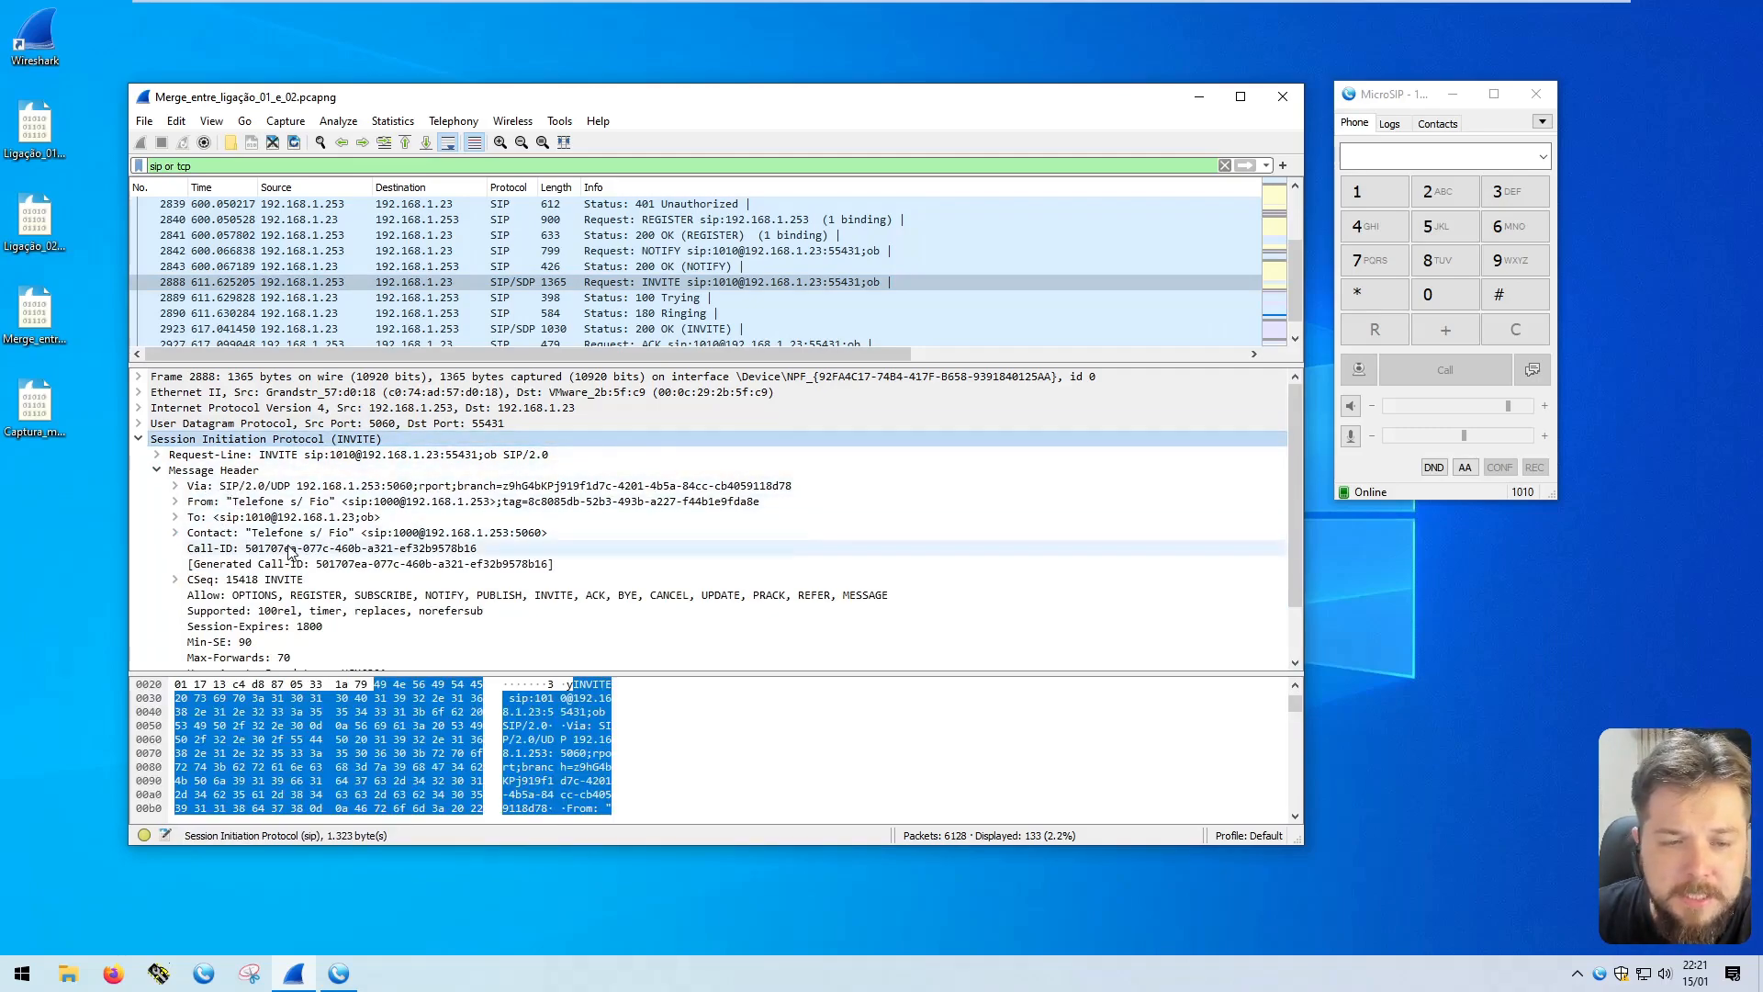
scroll(292, 551, "down", 1)
left_click(172, 470)
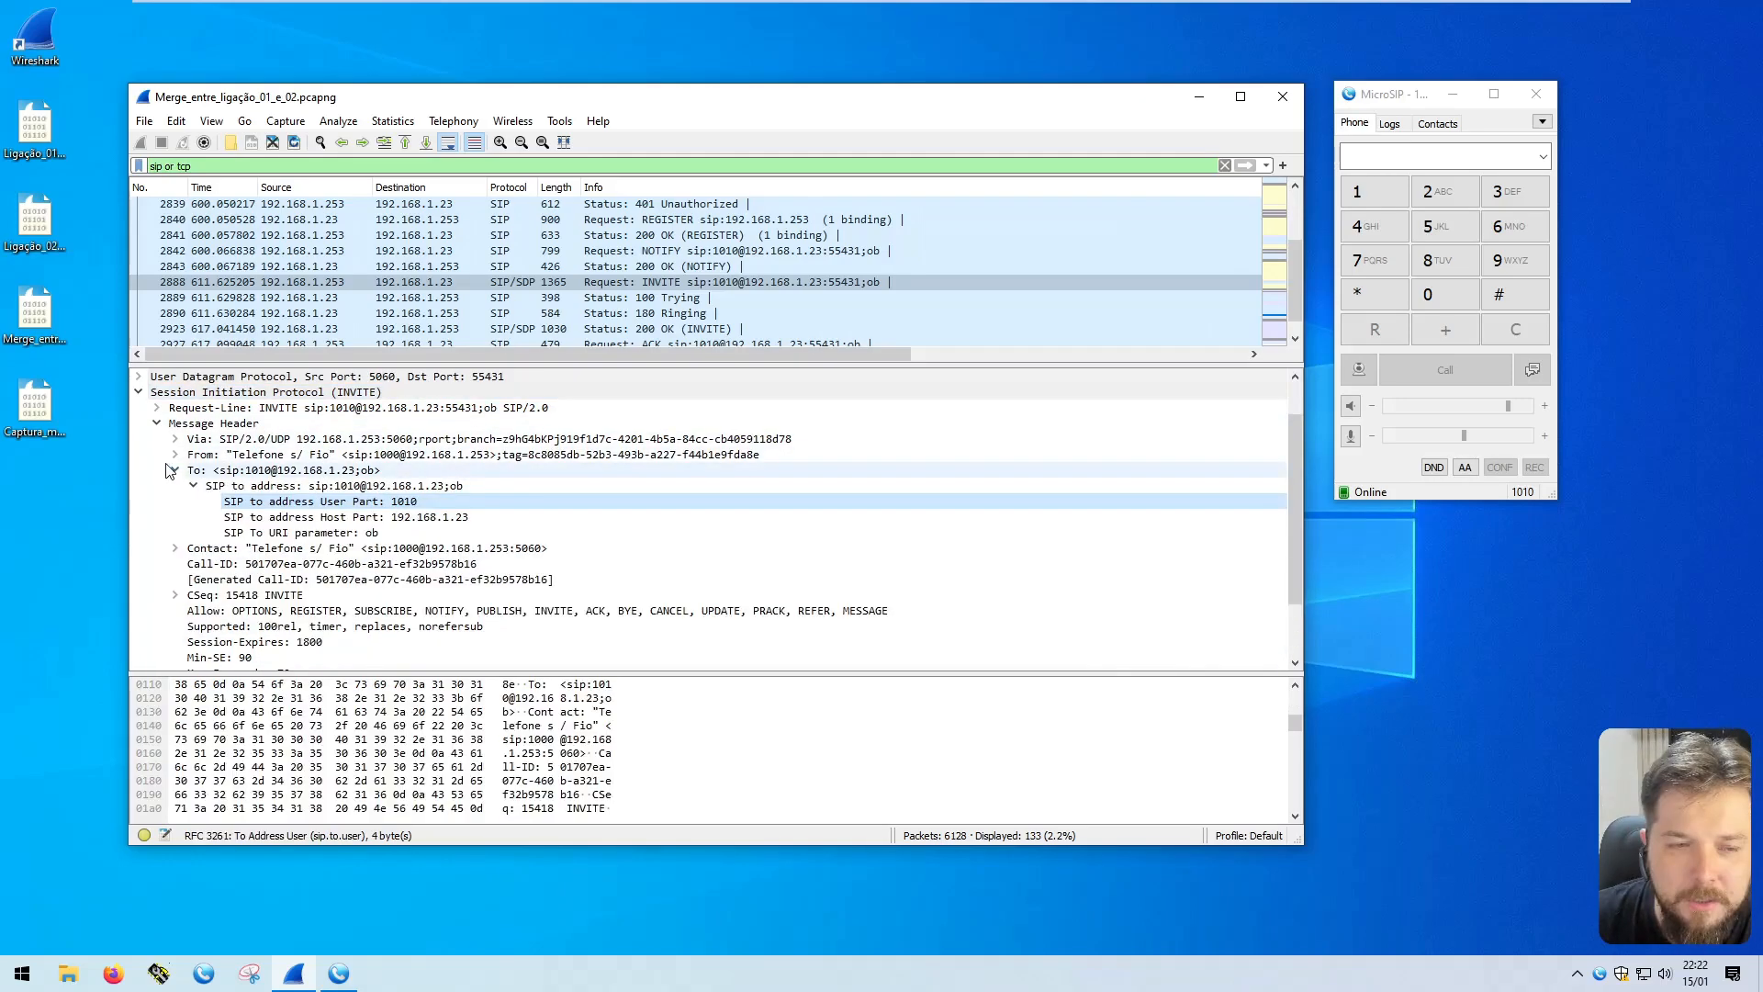
Step: Expand the From field and its SIP address in packet 2888, and compare the From and To user parts
left_click(174, 453)
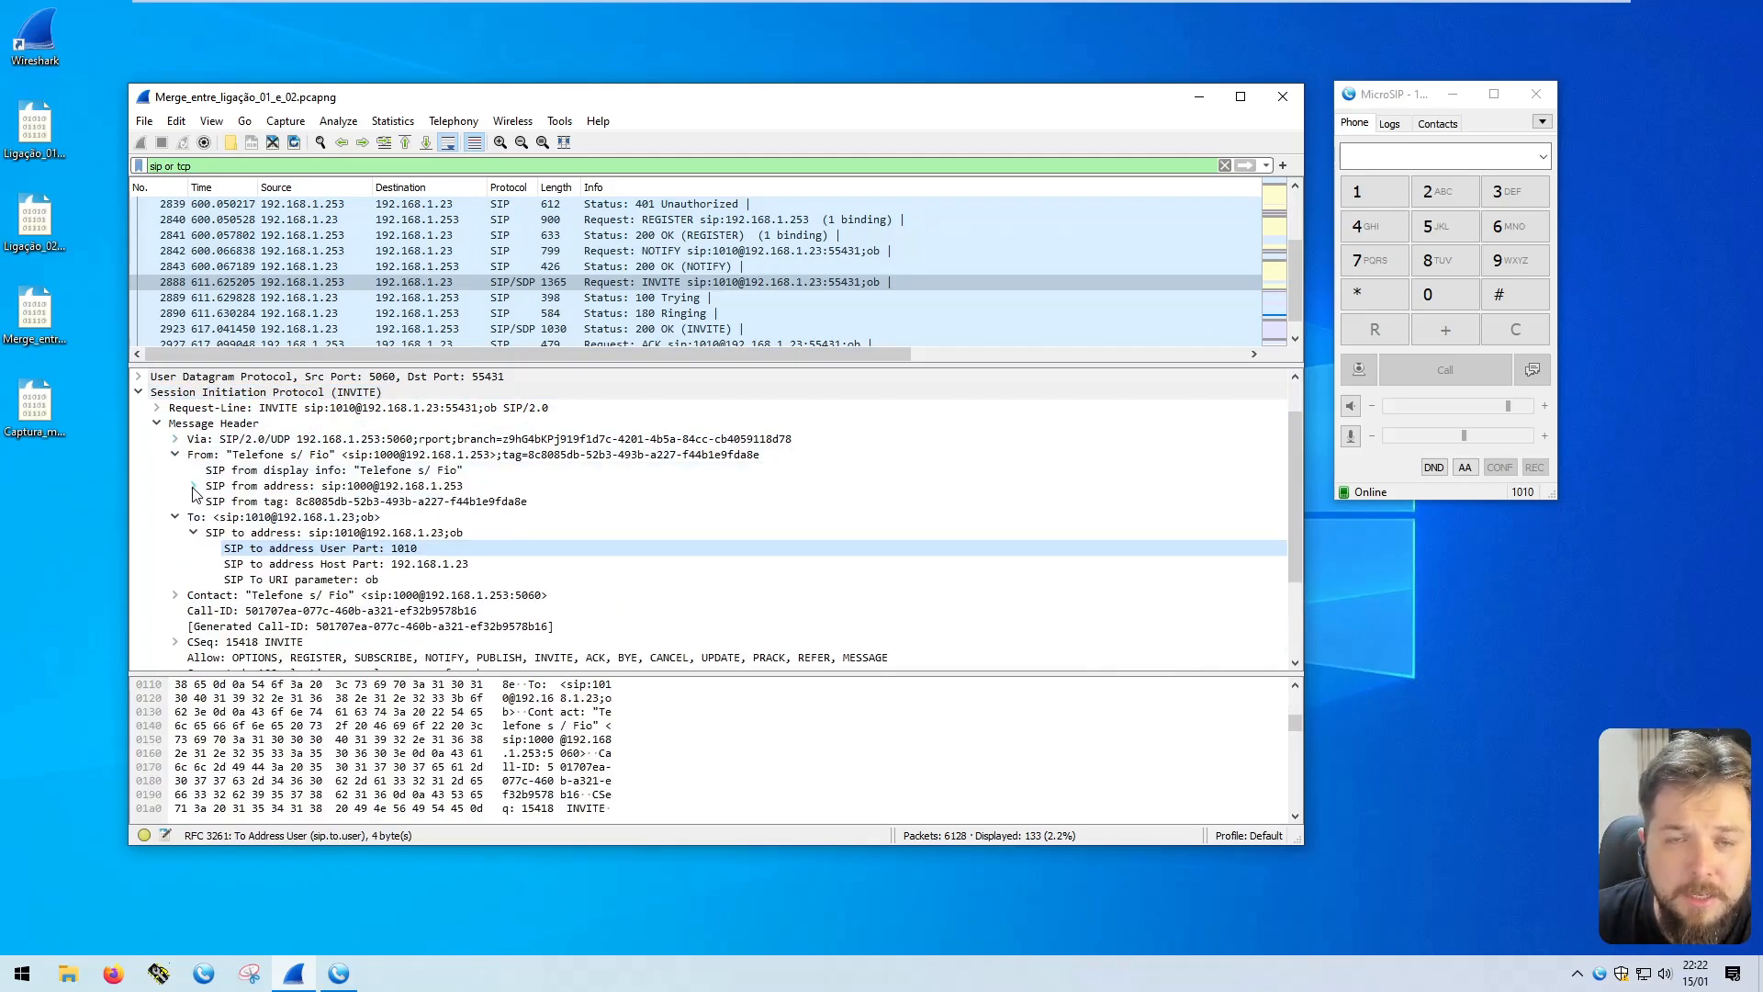
left_click(194, 488)
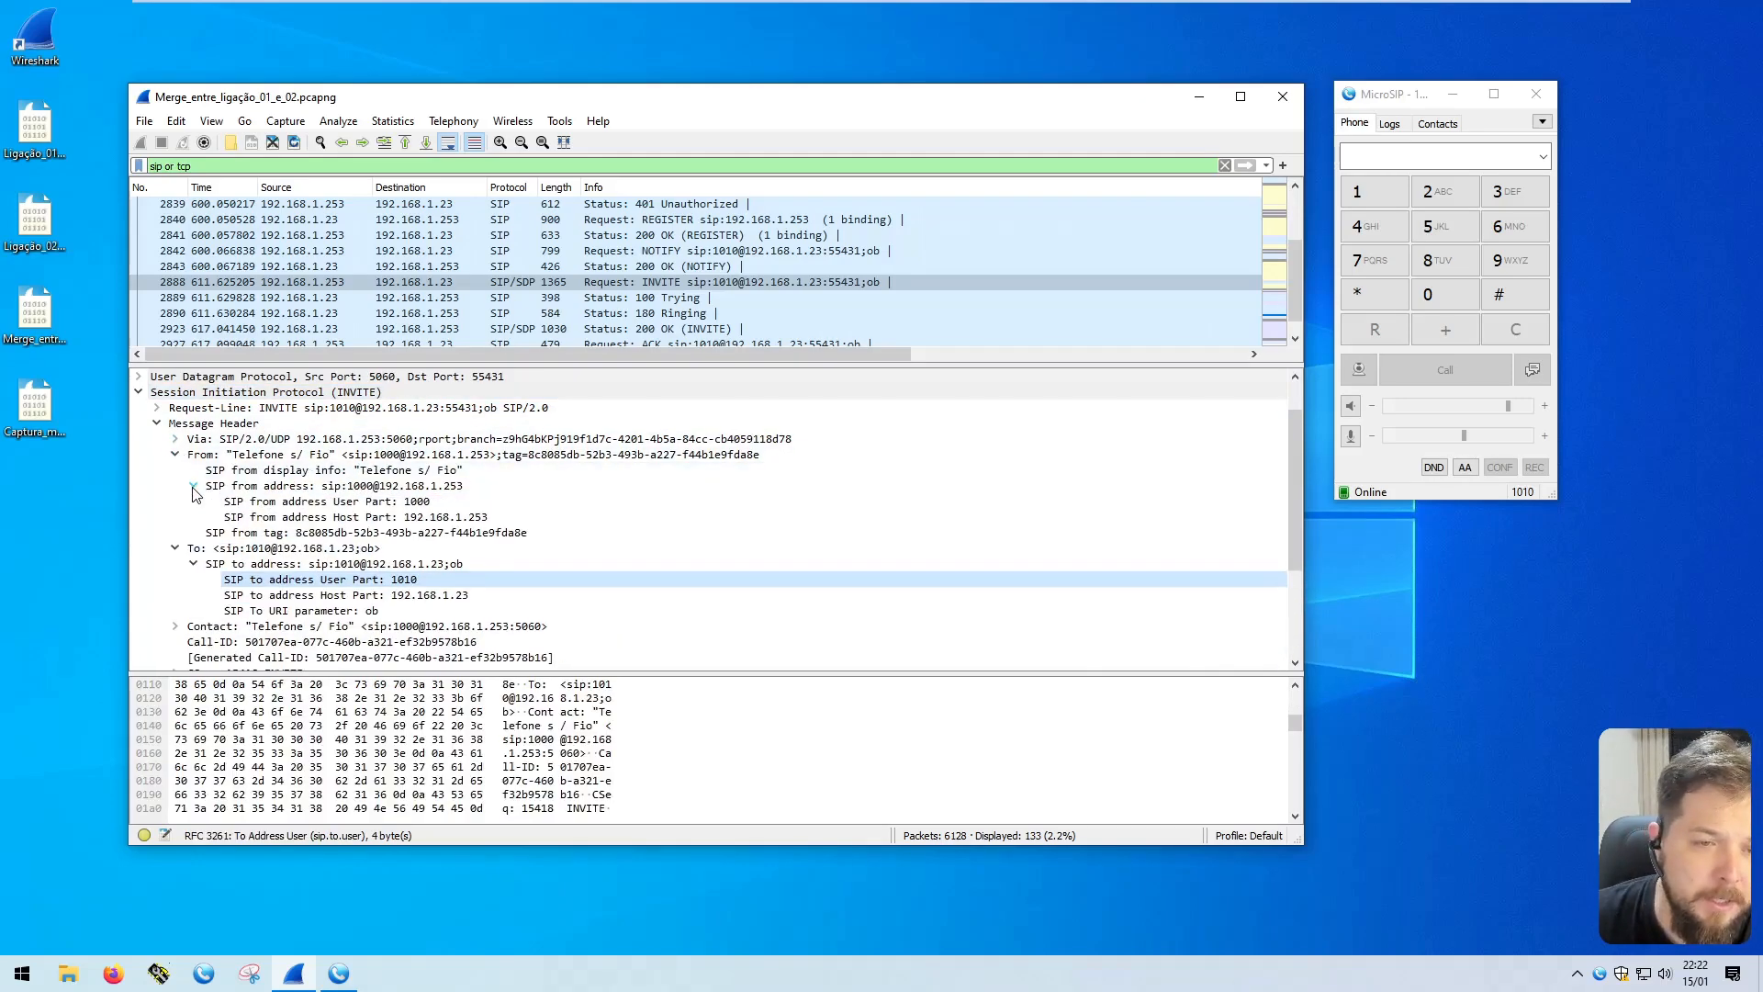
left_click(430, 503)
left_click(510, 581)
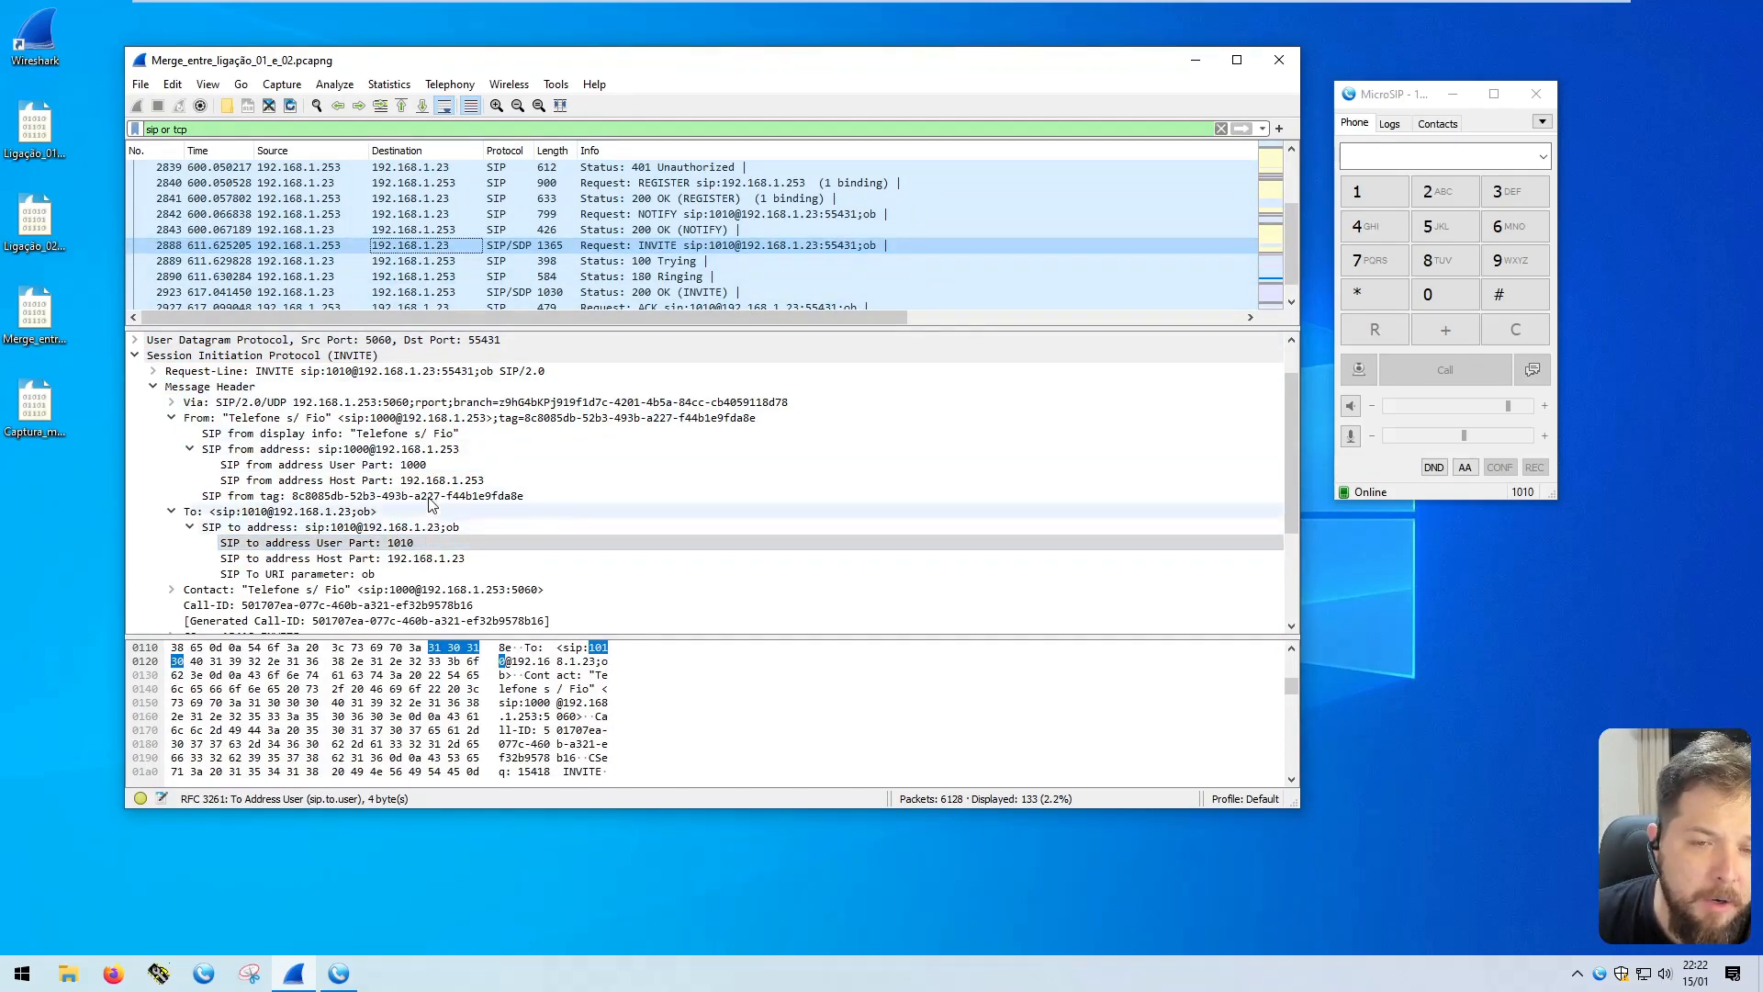
left_click(430, 466)
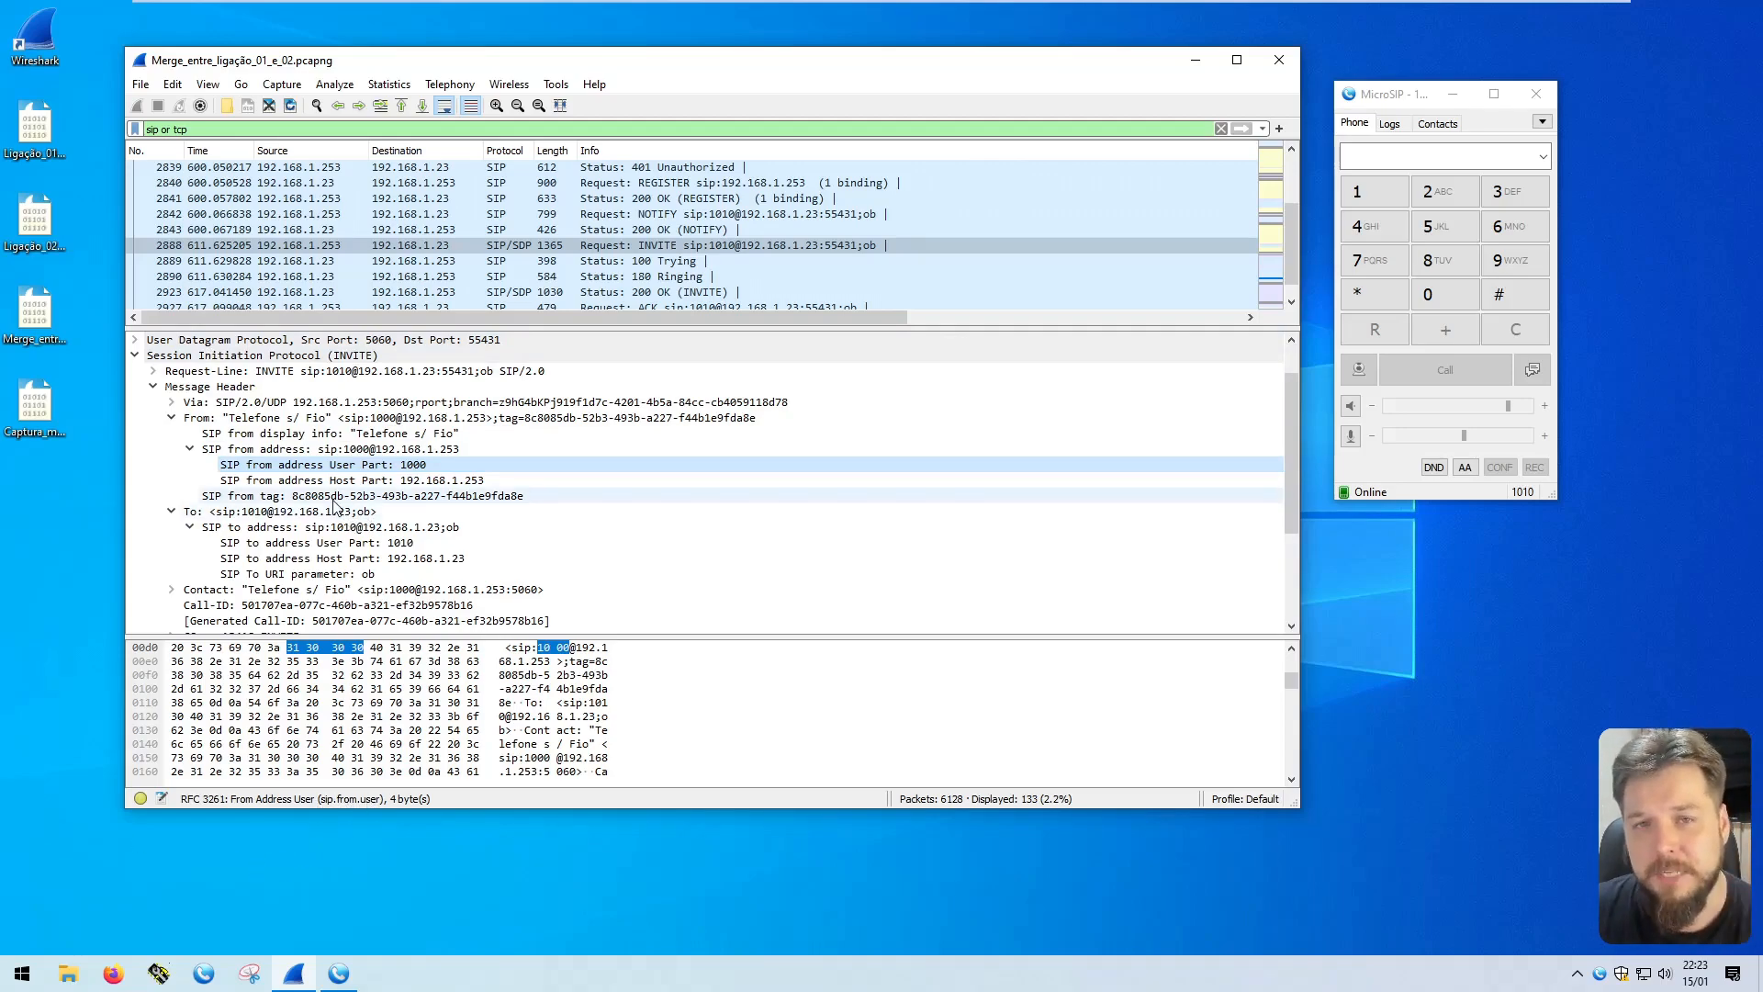
Step: Apply the display filter sip.from.user == "1010"
left_click_drag(188, 129, 147, 129)
type("sip.fr")
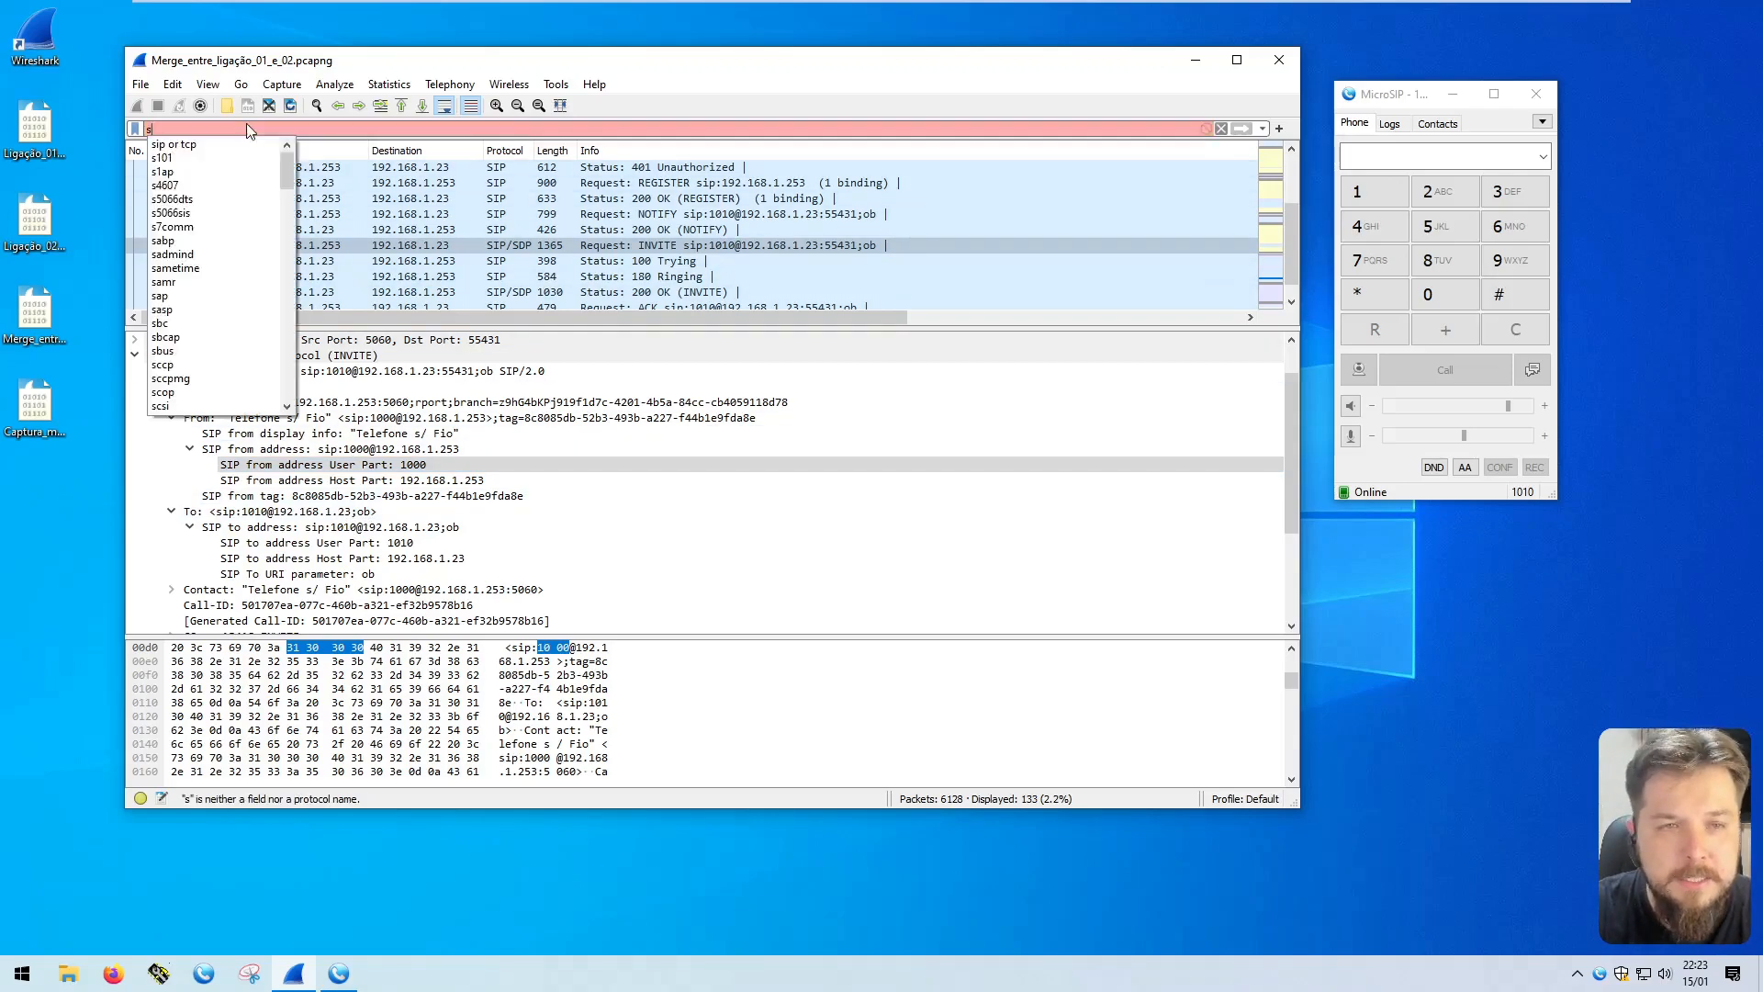
type(".u")
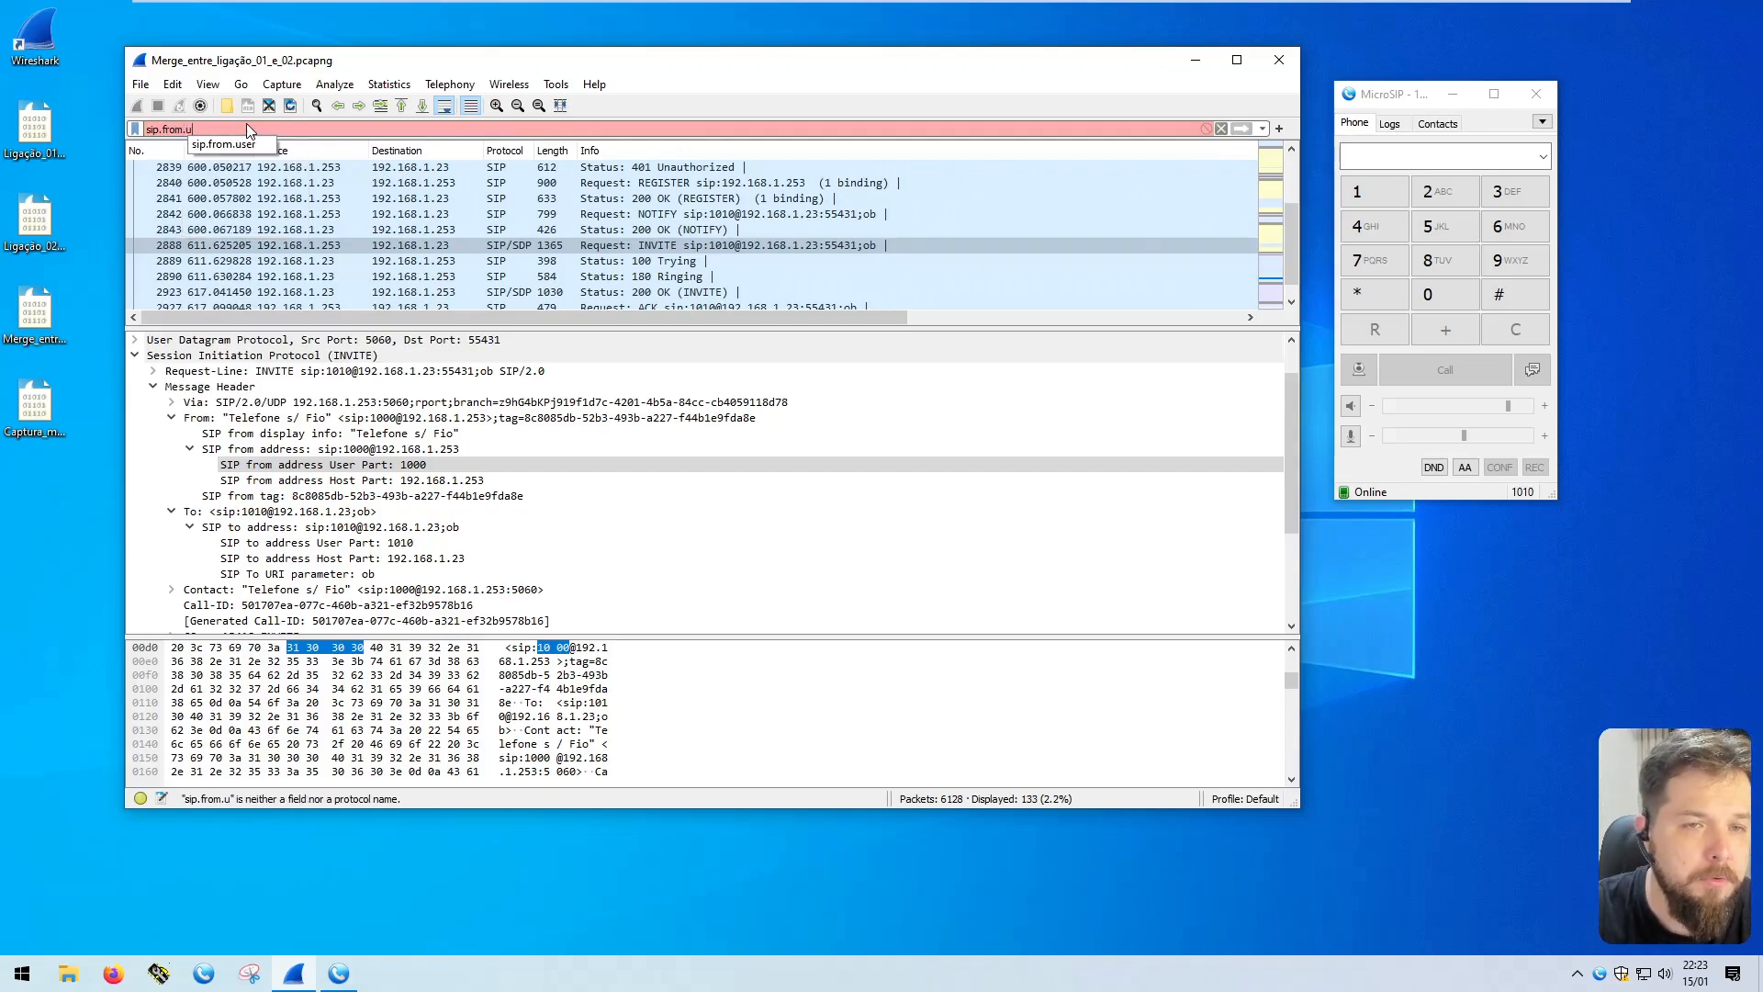
type("ser == \"1010\"")
key("Return")
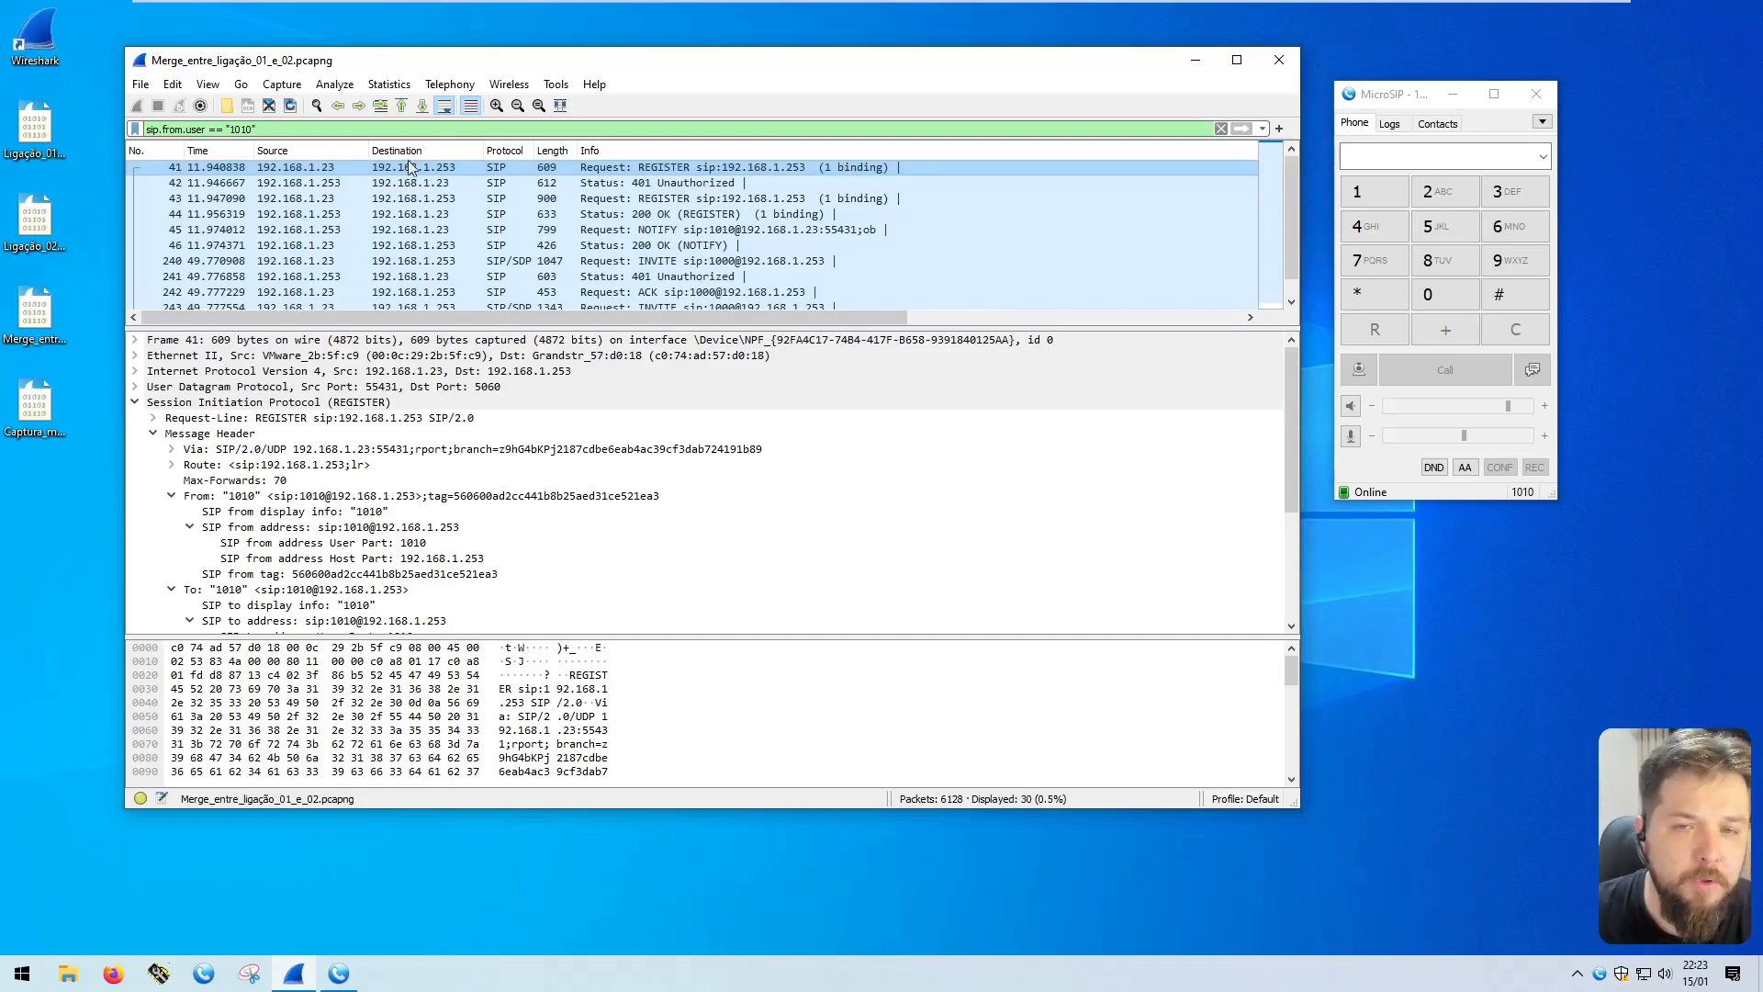
Step: Go through the filtered SIP packets from 41 to 242 and check the From address user part in their message headers
left_click(551, 168)
left_click(556, 199)
left_click(298, 543)
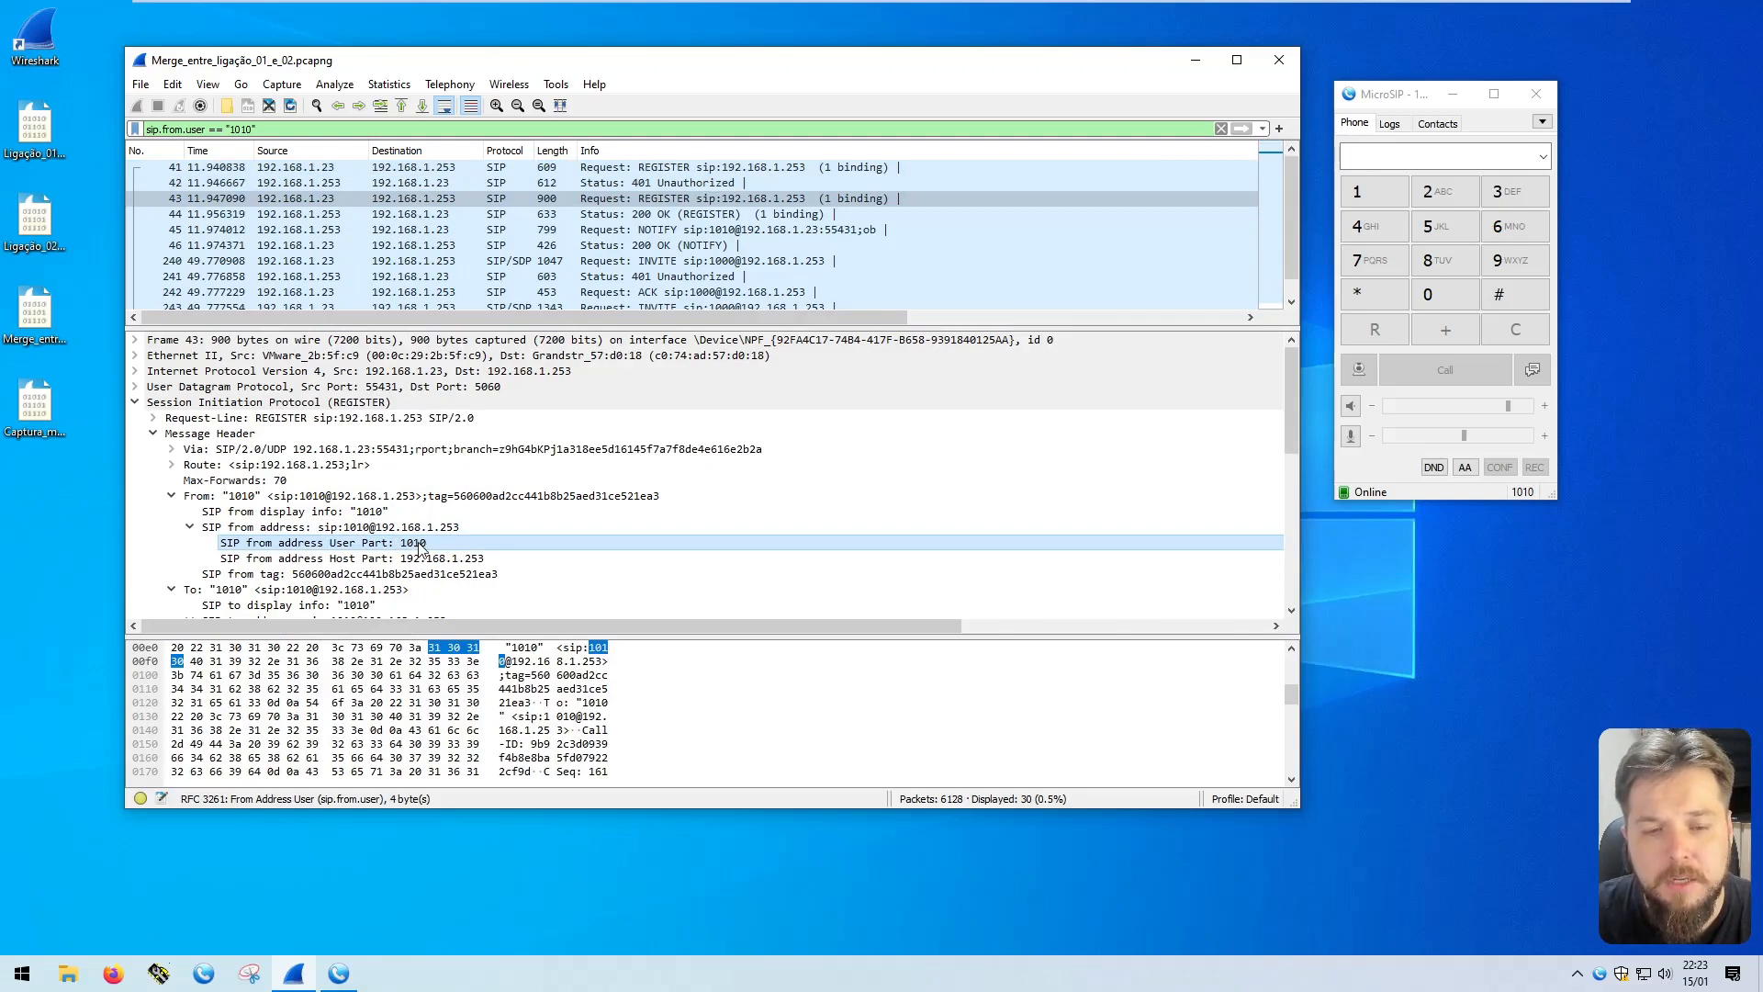
left_click(606, 214)
left_click(606, 229)
left_click(605, 261)
left_click(605, 276)
left_click(606, 292)
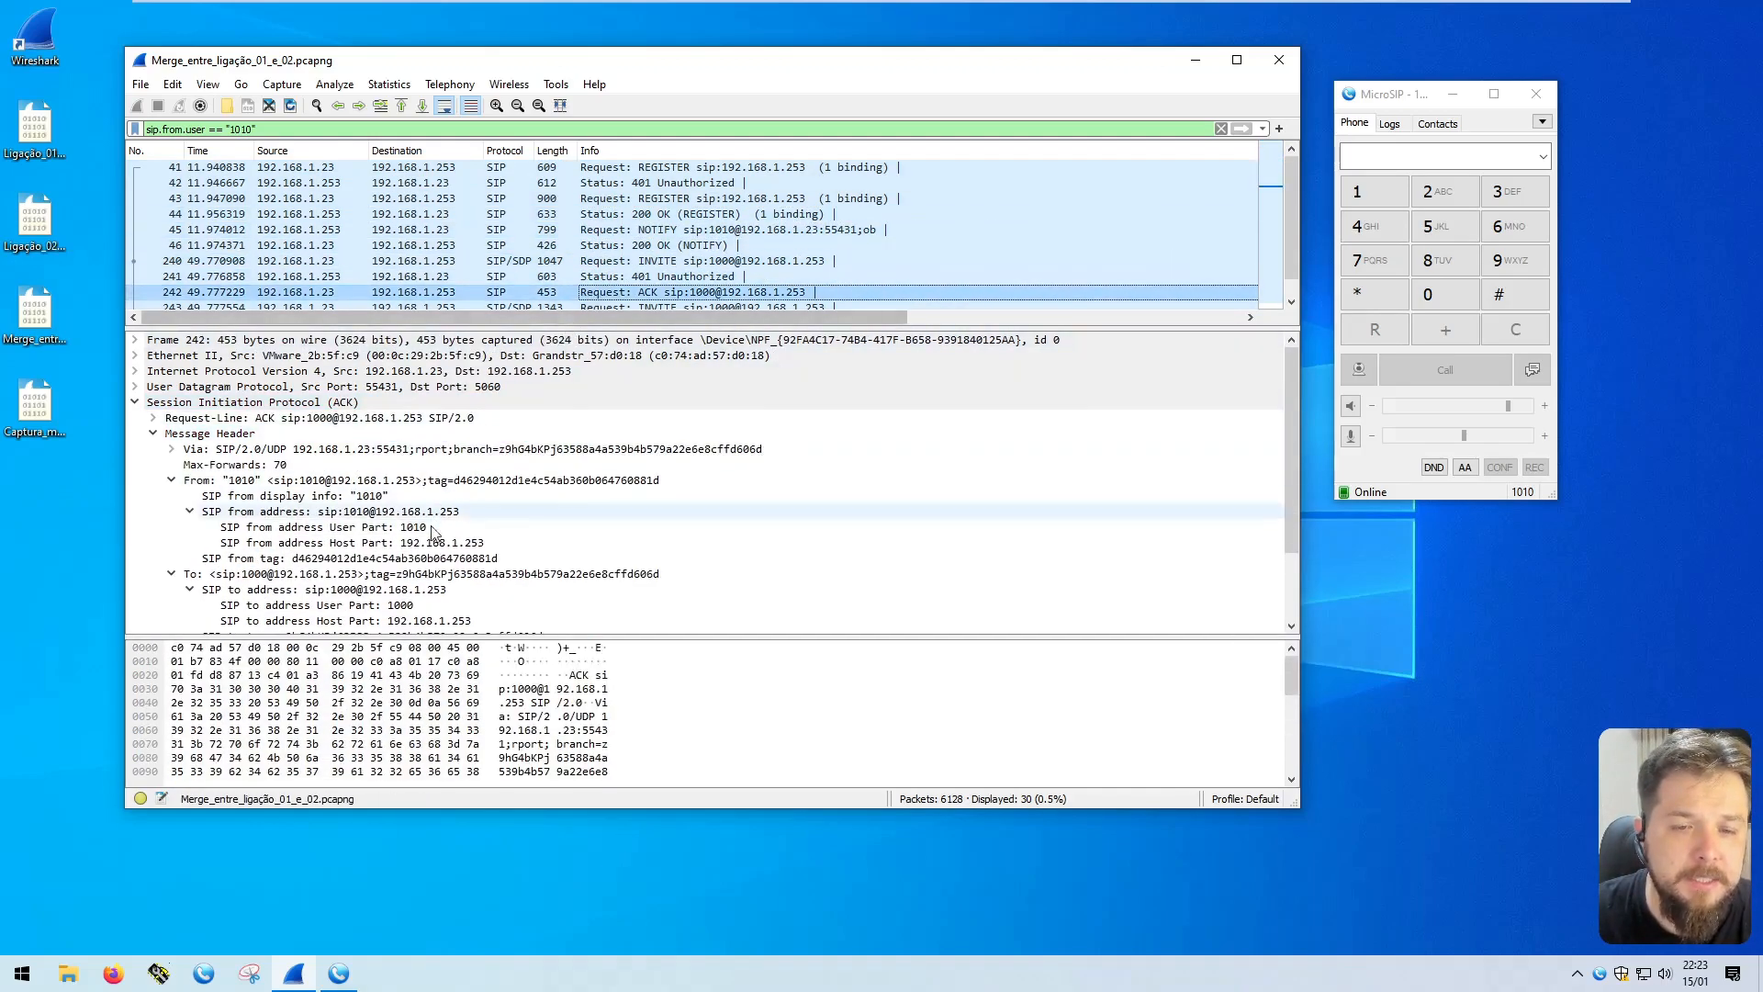
left_click(437, 526)
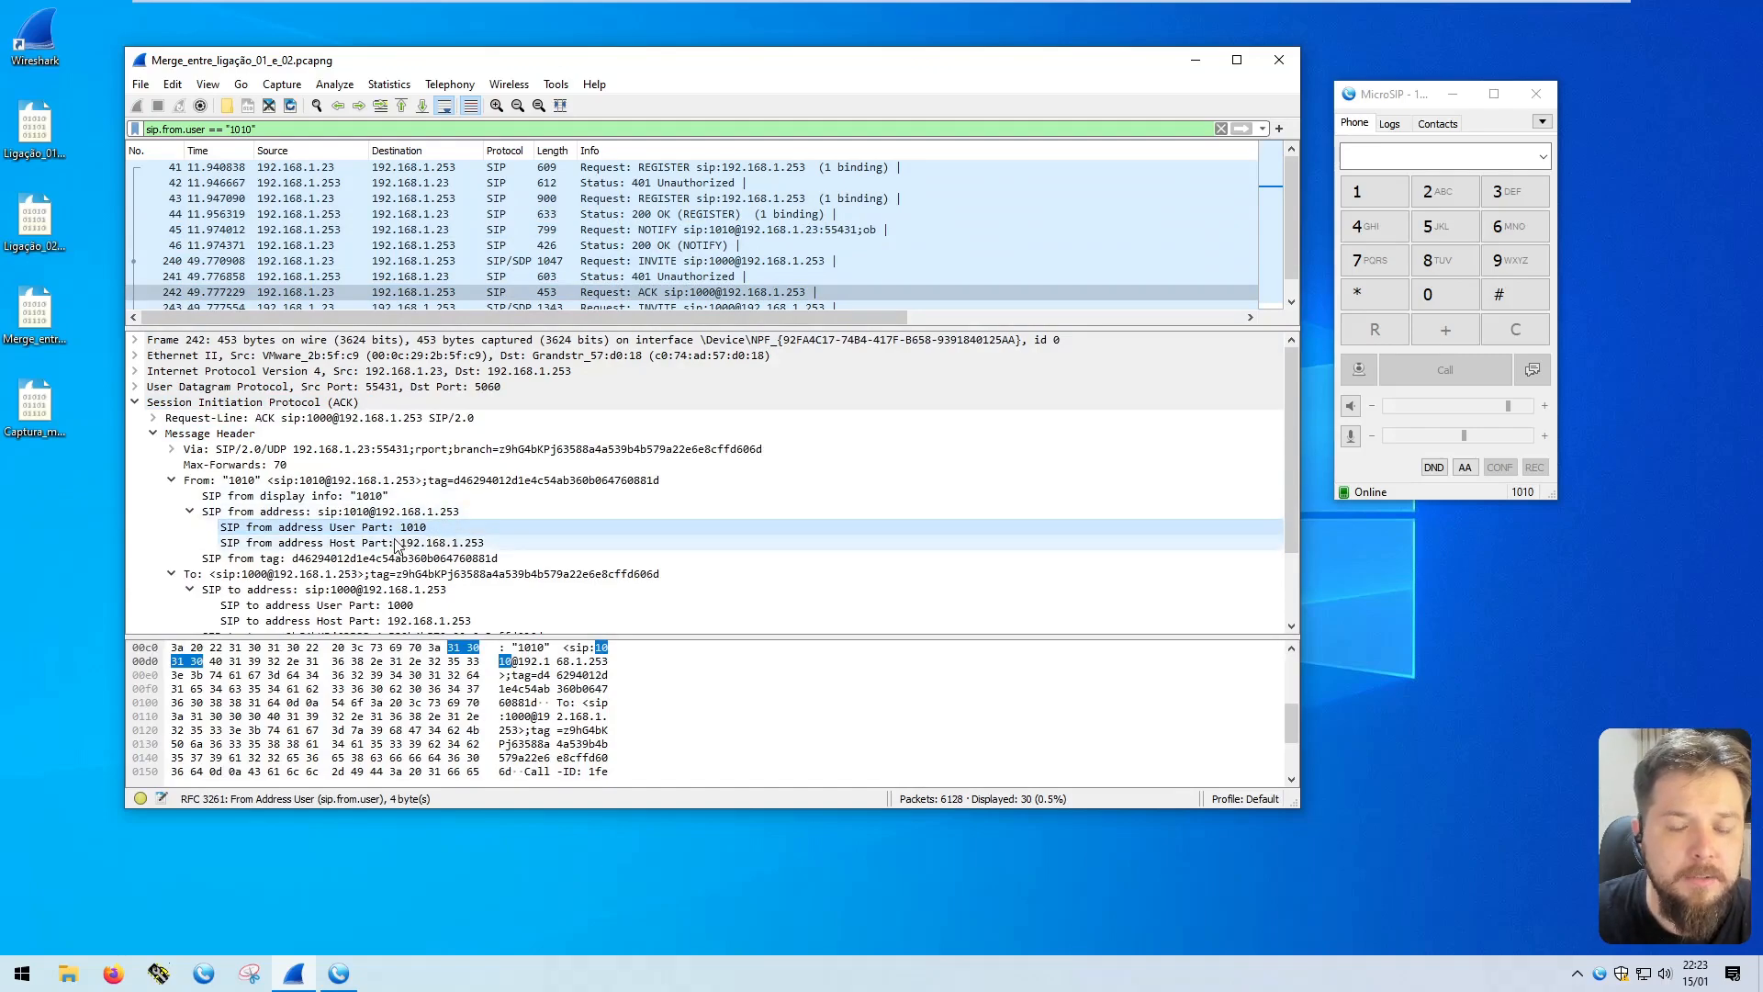
Step: Replace the display filter with sip.to.user == "1000"
left_click_drag(279, 130, 148, 130)
key("BackSpace")
type("sip.")
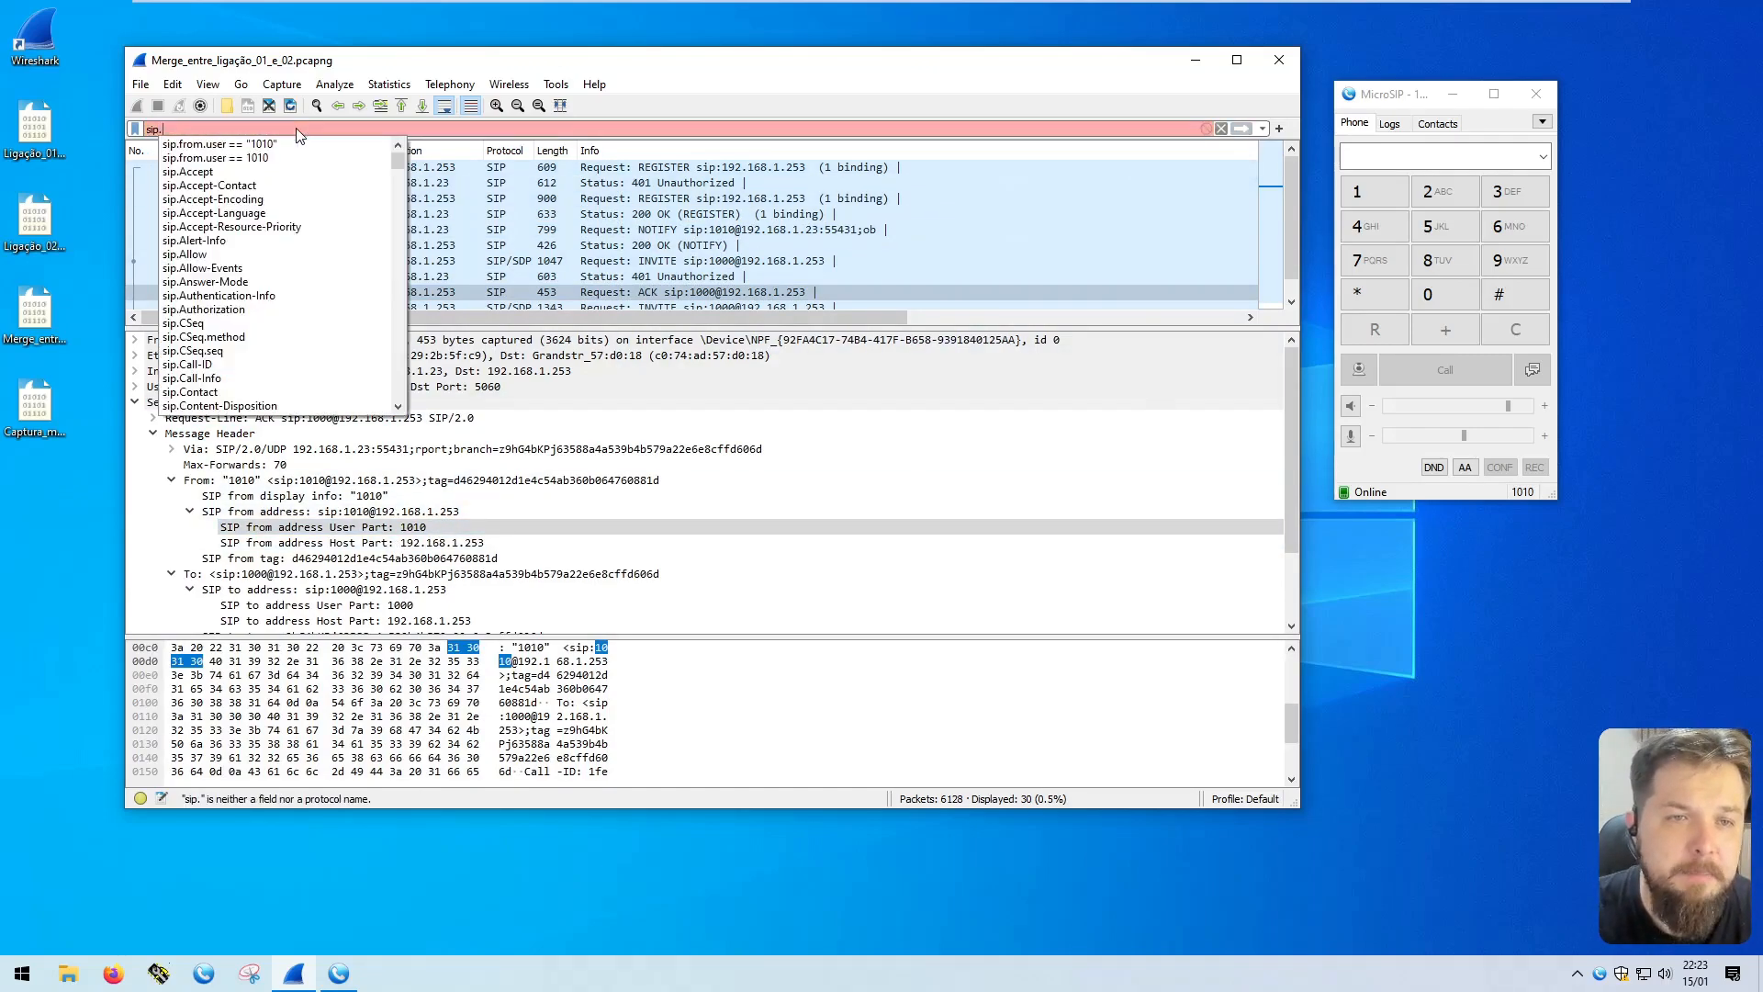
type("to.user == \"1000\"")
key("Return")
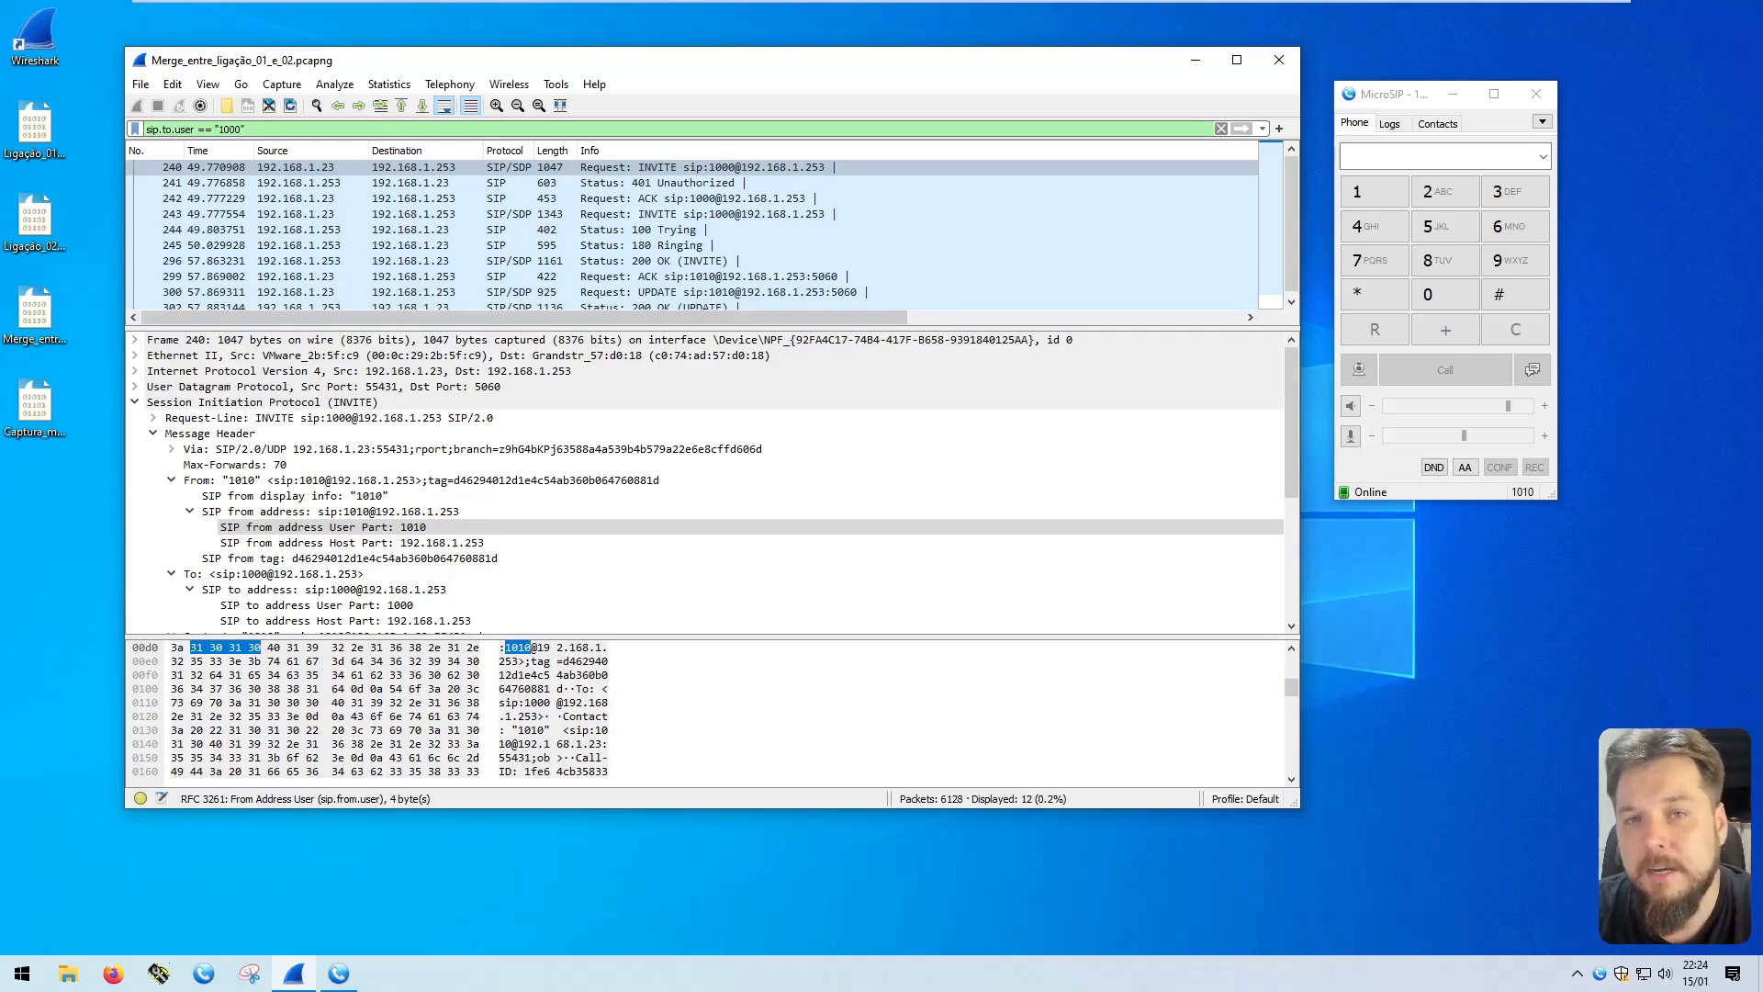
Step: Collapse the SIP details of packet 240, expand its Internet Protocol Version 4 layer, and select the Source Address field
left_click(153, 434)
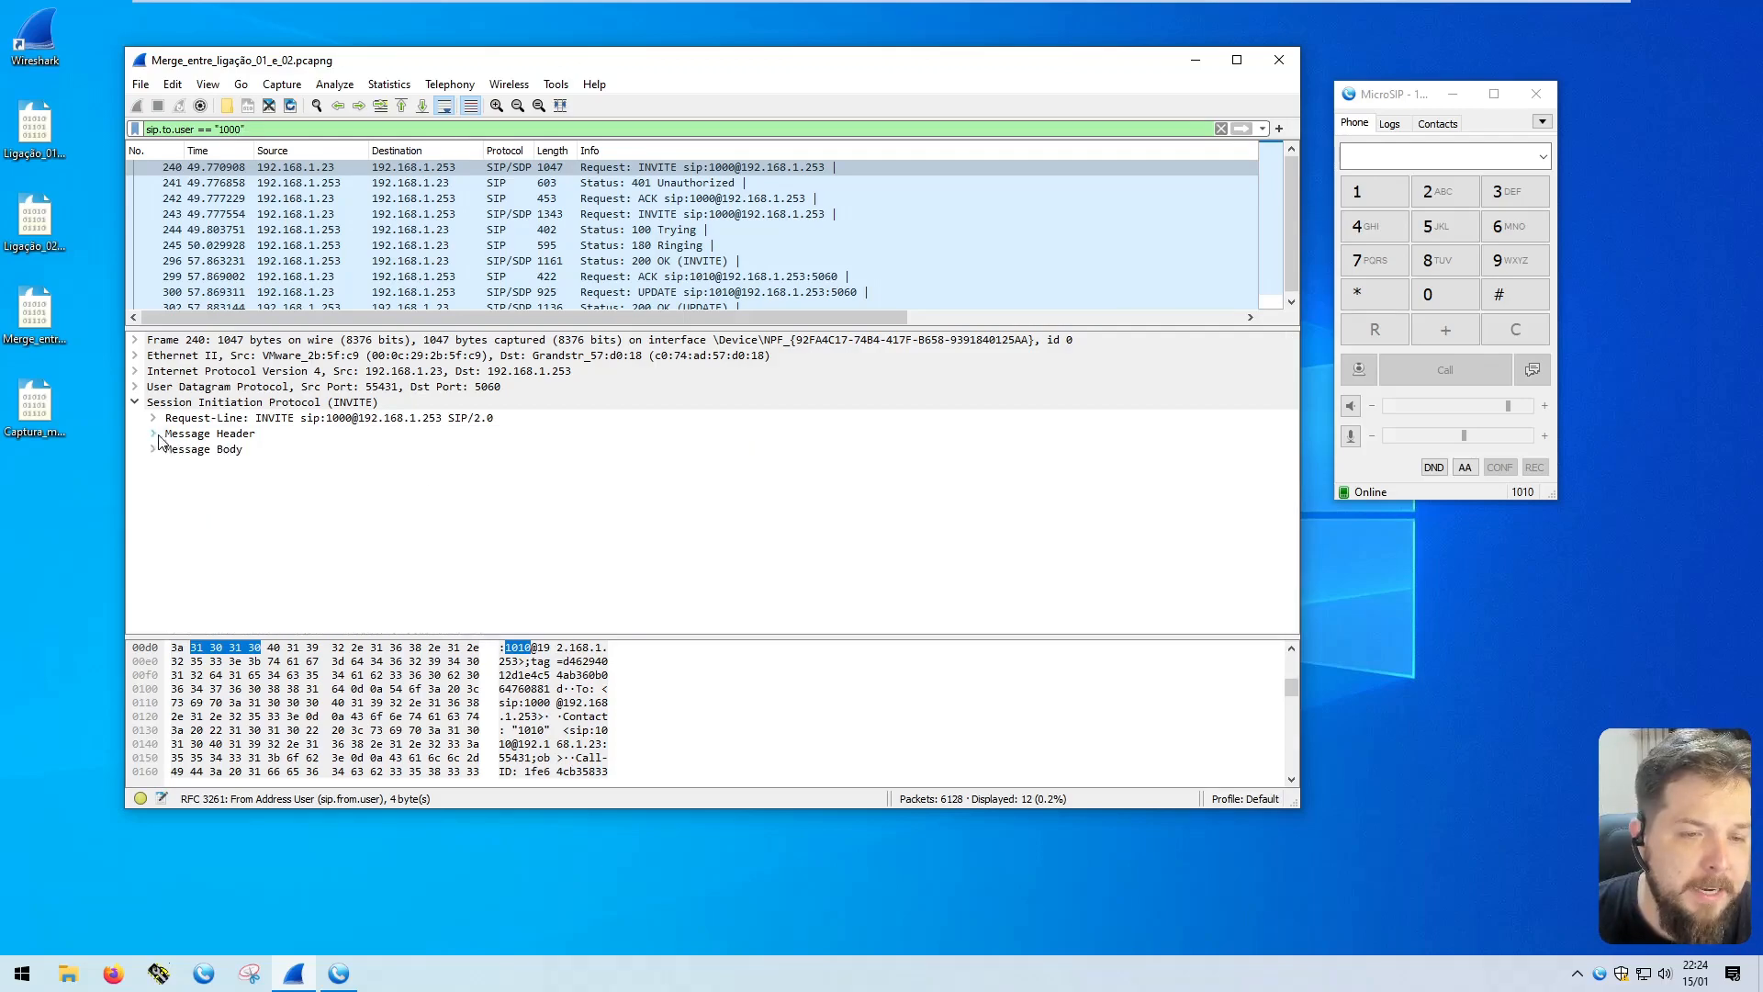
left_click(135, 403)
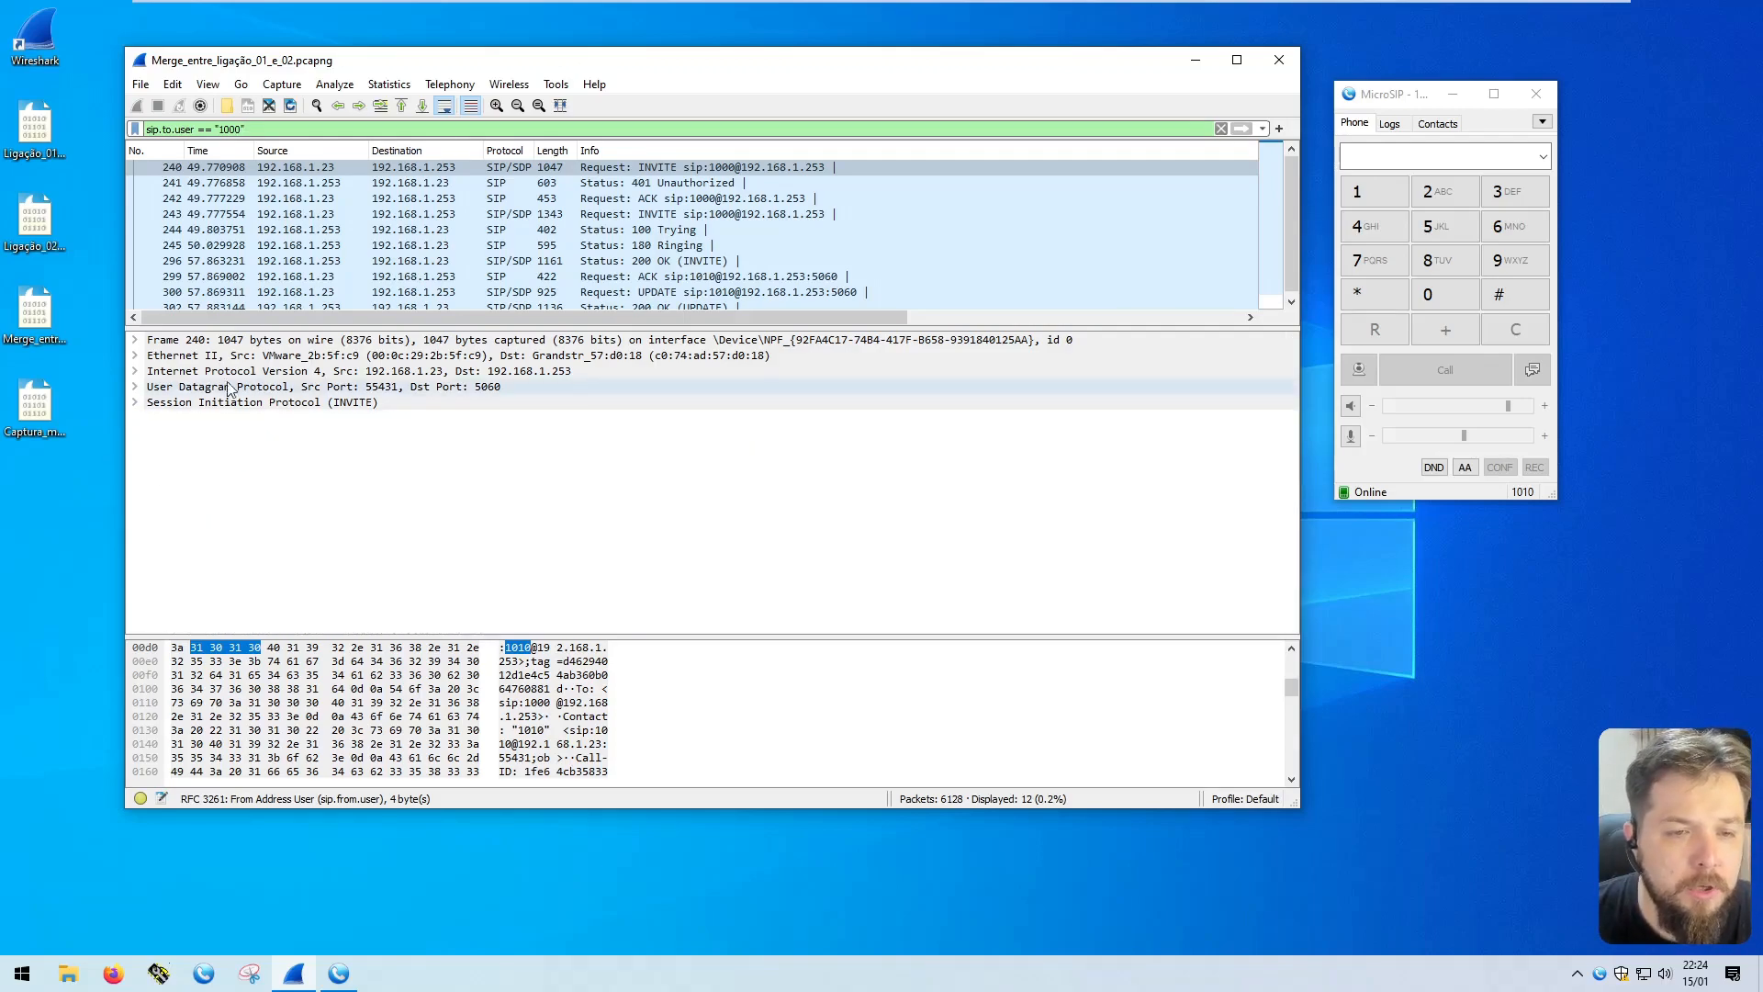
left_click(135, 371)
left_click(195, 560)
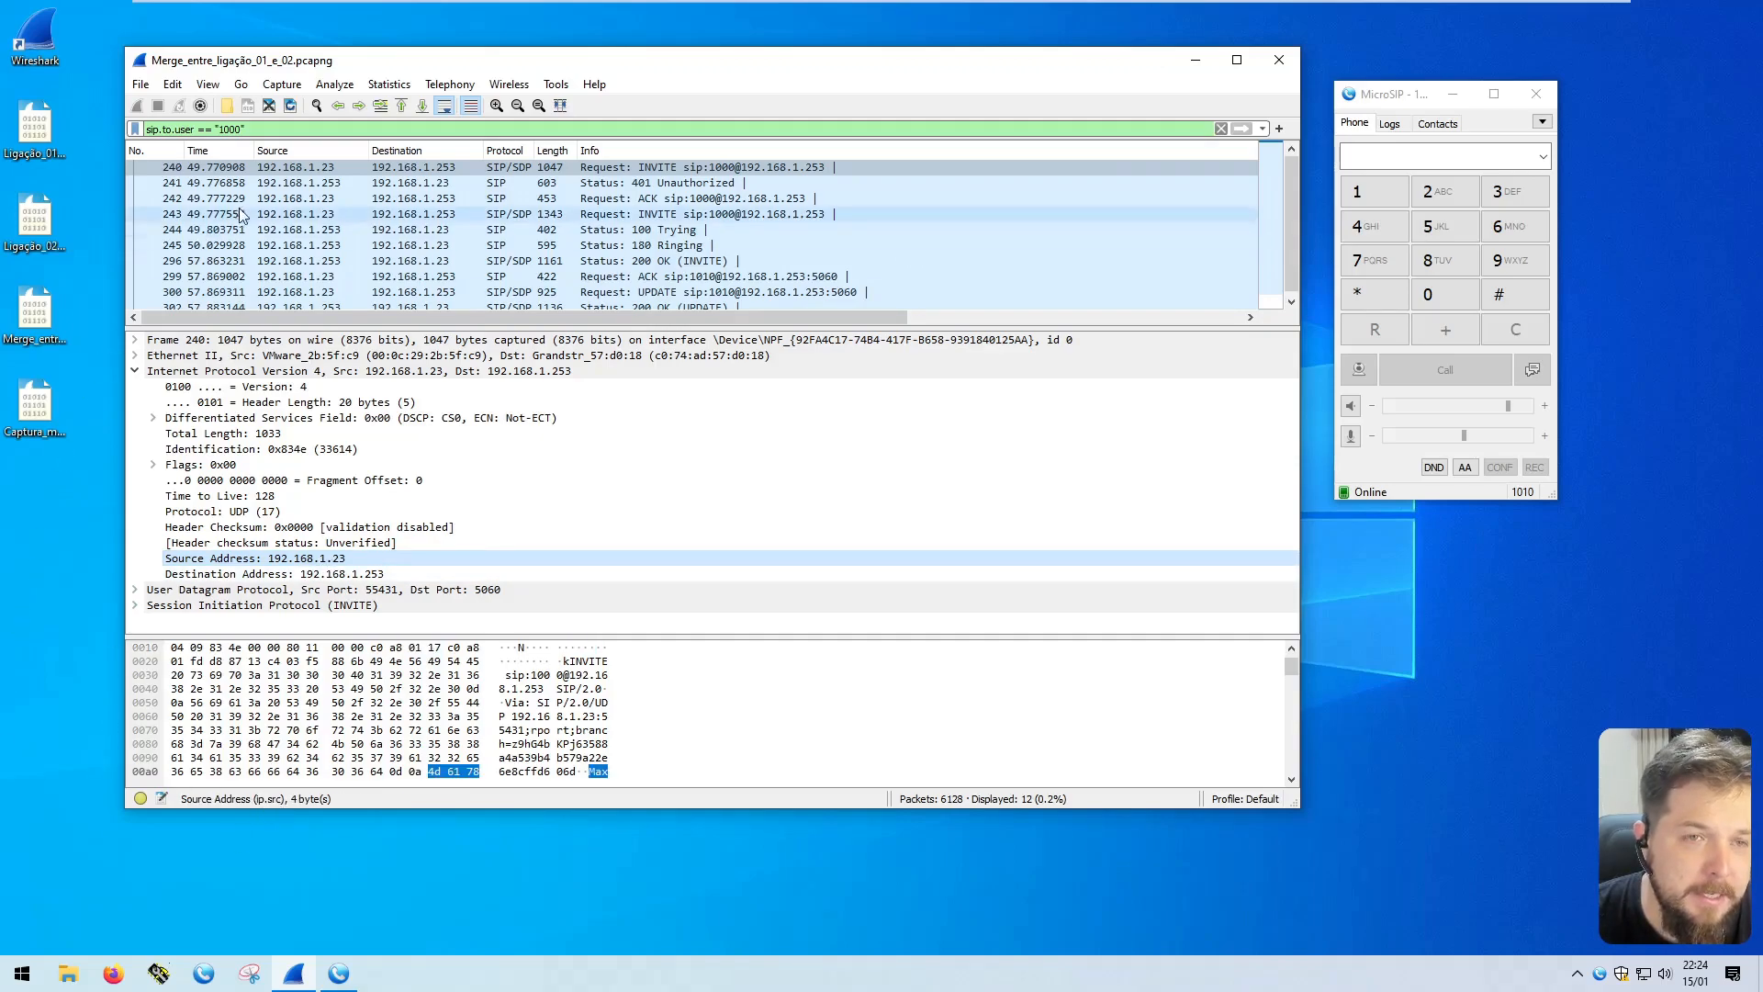
Step: Replace the display filter with ip.src == 192.168.1.23
left_click_drag(245, 130, 167, 129)
type("ip.src == 192.168.1.12")
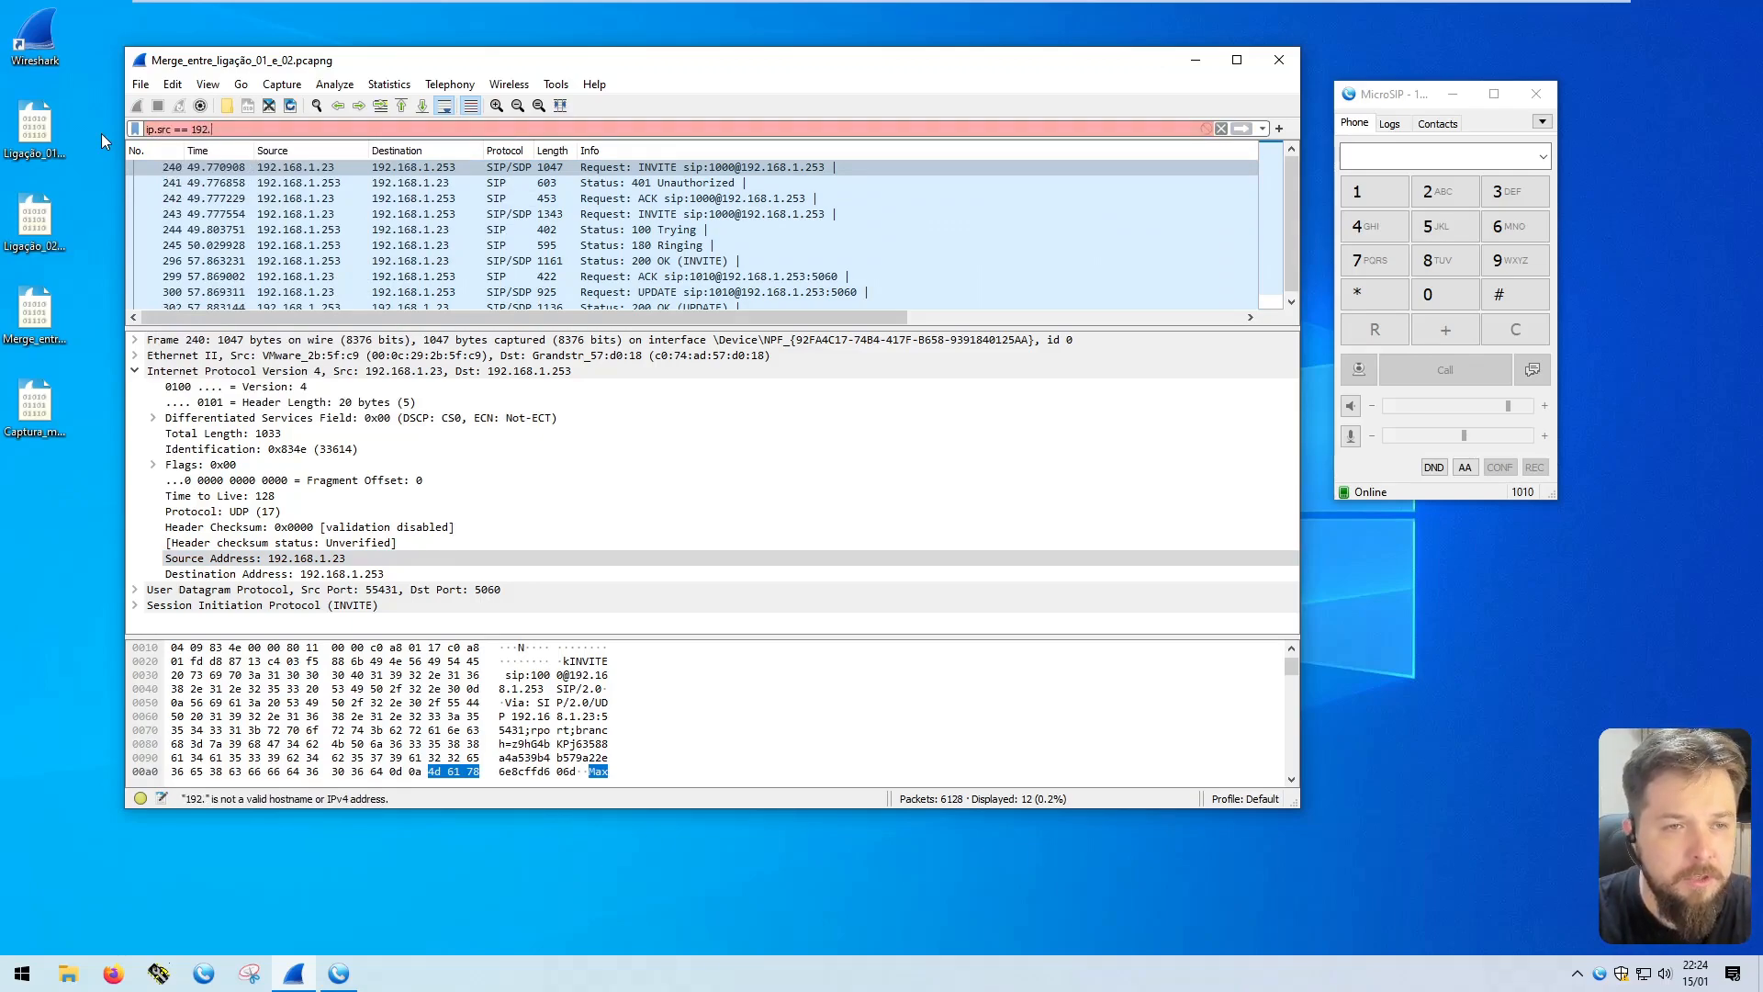
key("BackSpace")
key("BackSpace")
type("23")
key("Return")
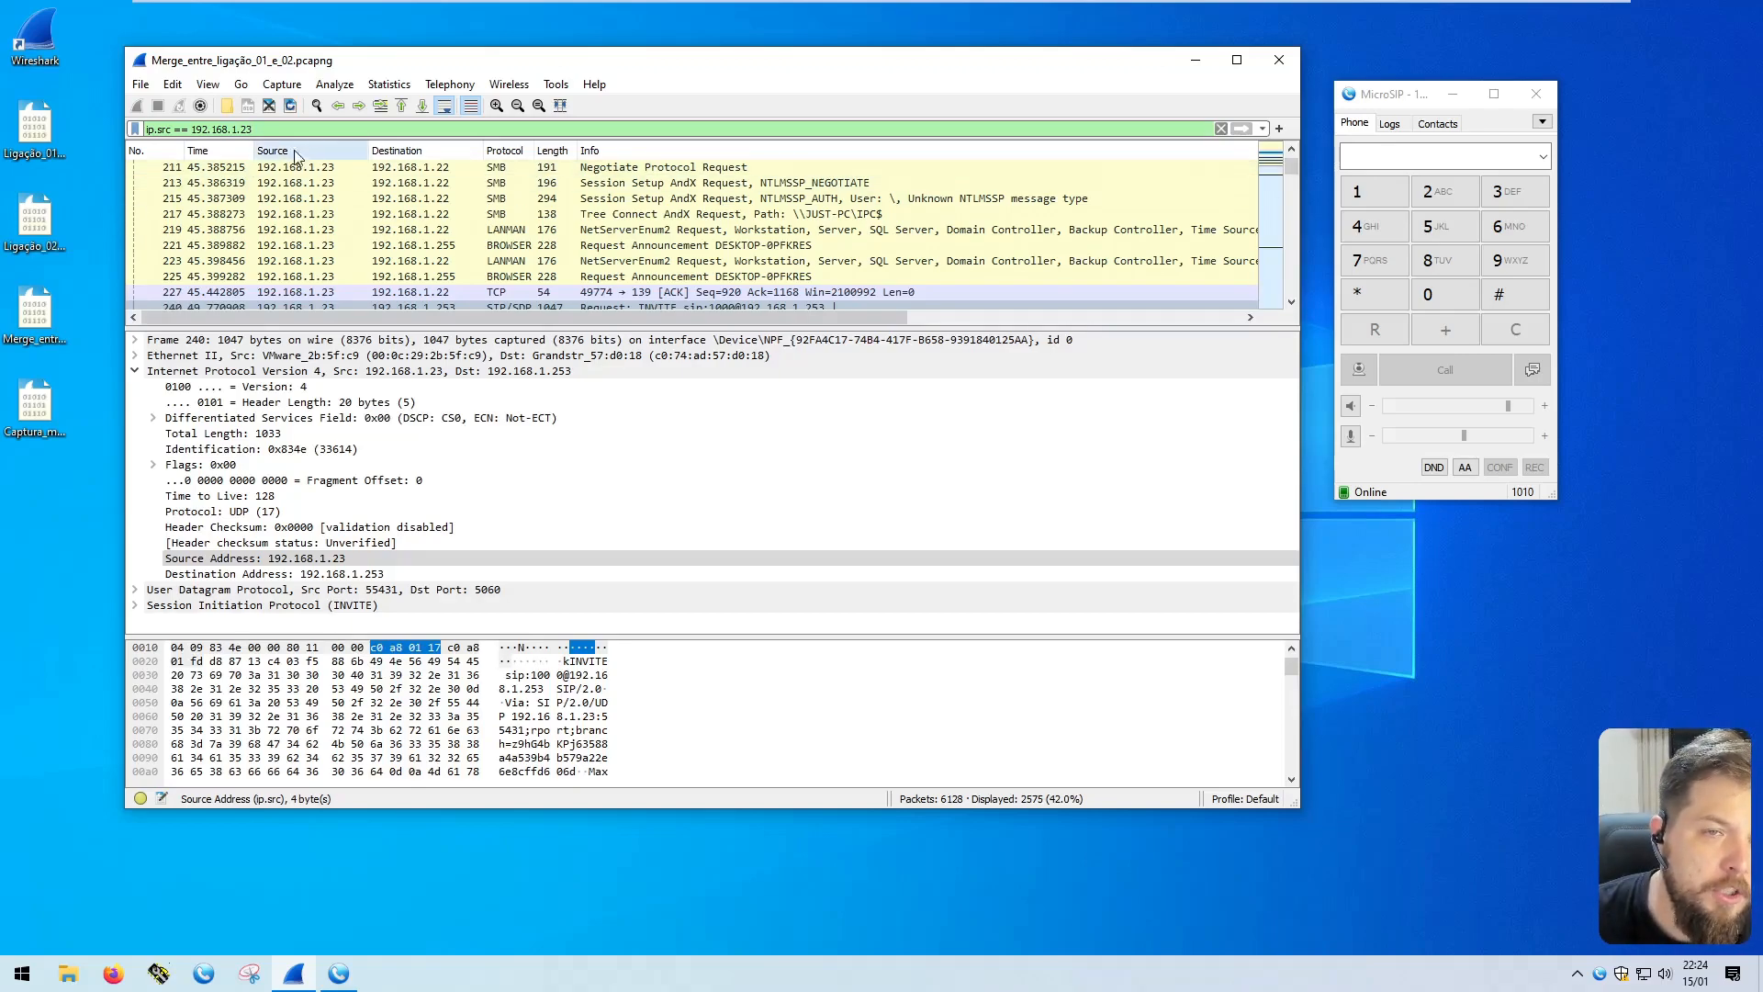
Step: Look through the packets sent from 192.168.1.23, and replace the display filter with sip
double_click(258, 129)
left_click_drag(254, 128, 146, 129)
scroll(316, 217, "down", 20)
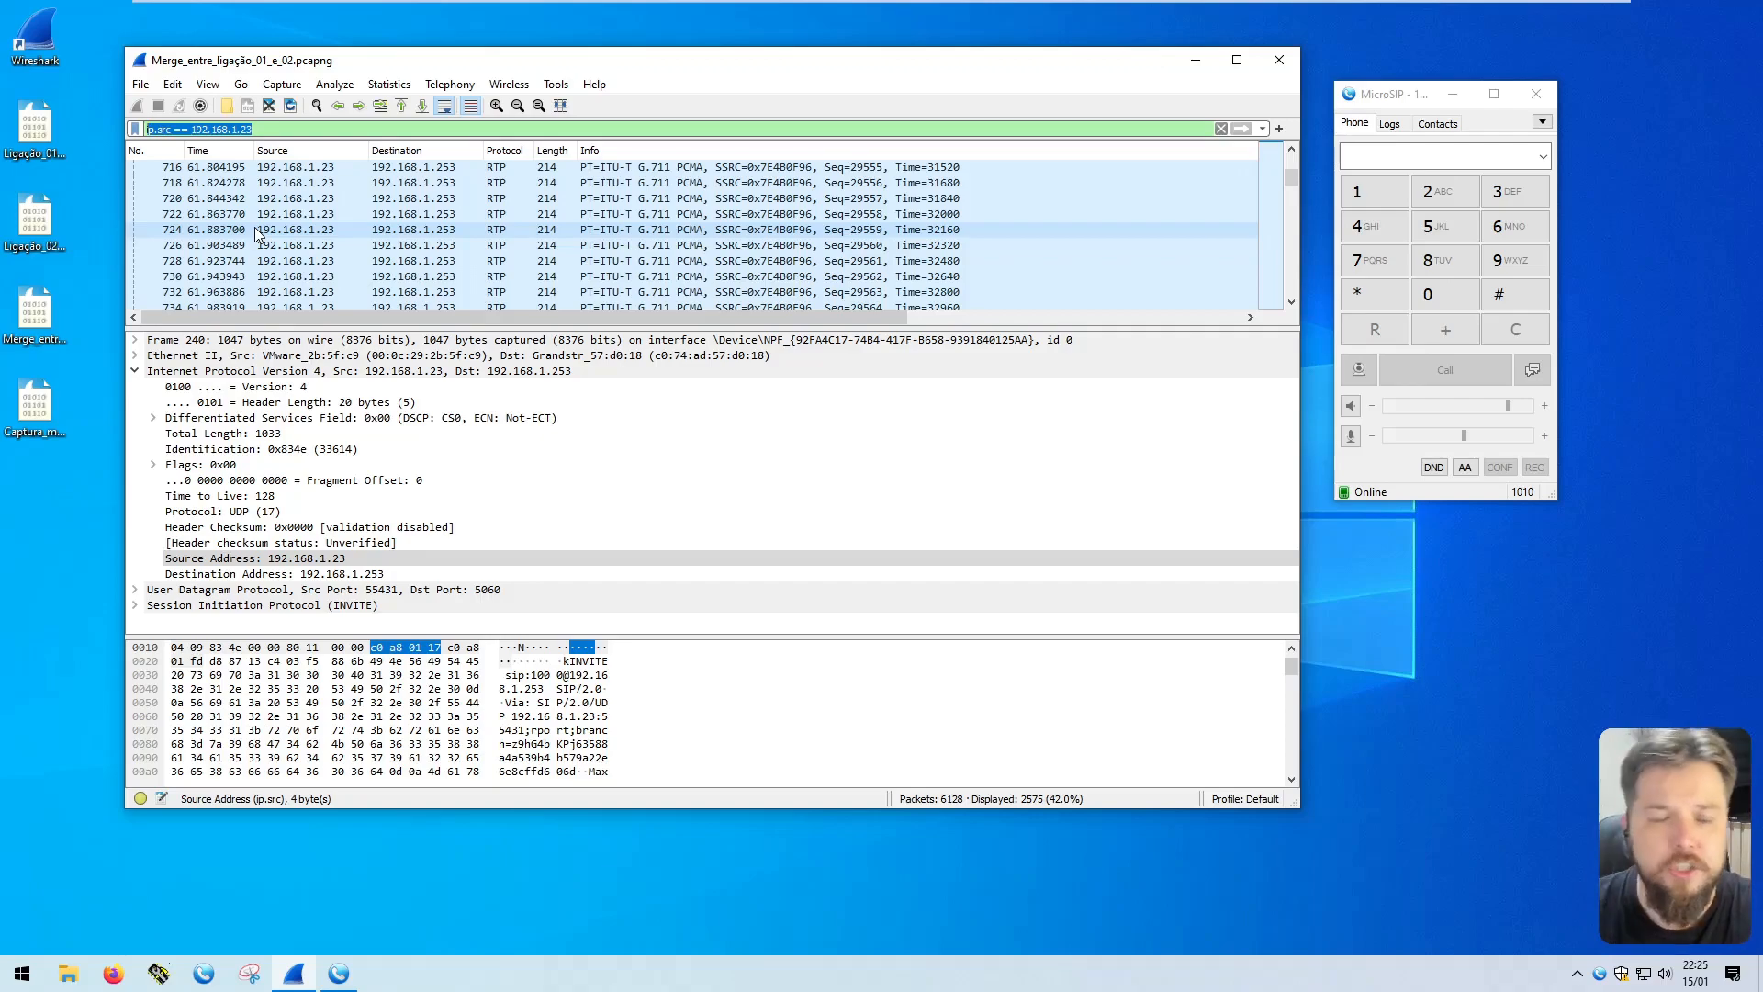
type("sip")
key("Return")
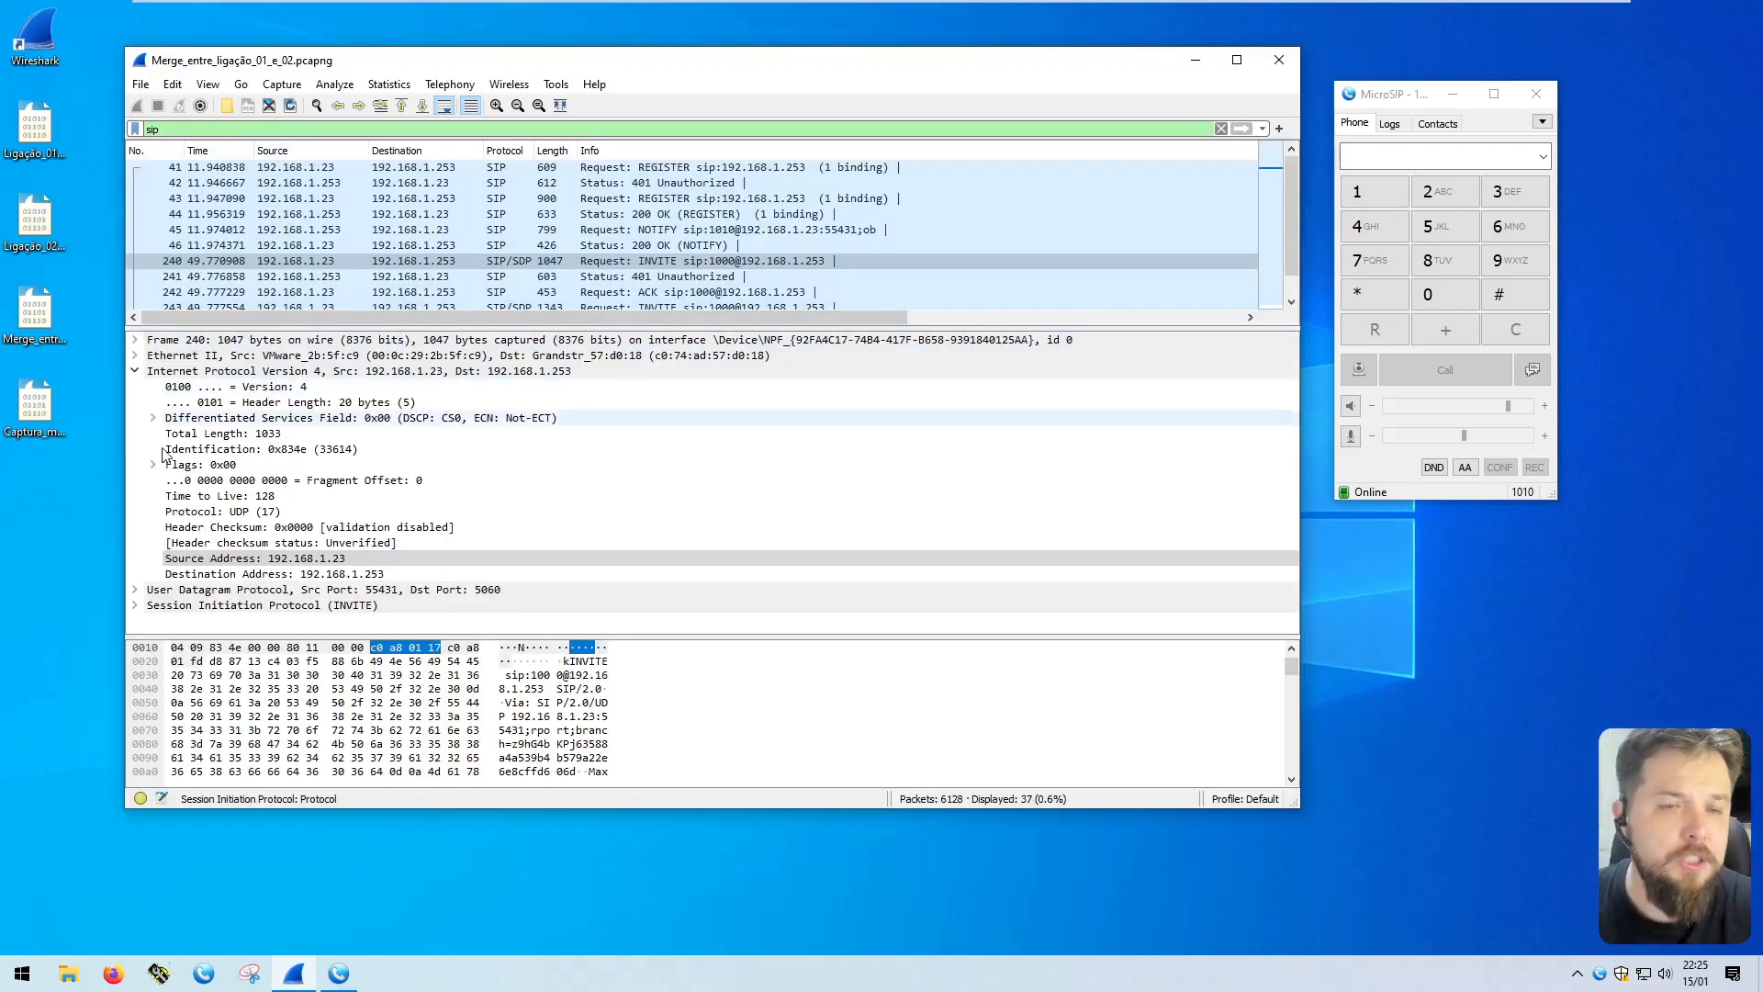
Step: Collapse the IPv4 details, enlarge the packet list, and inspect the Ethernet II, IPv4, UDP and SIP layers of packet 240 in turn
left_click(135, 370)
left_click_drag(272, 327, 252, 433)
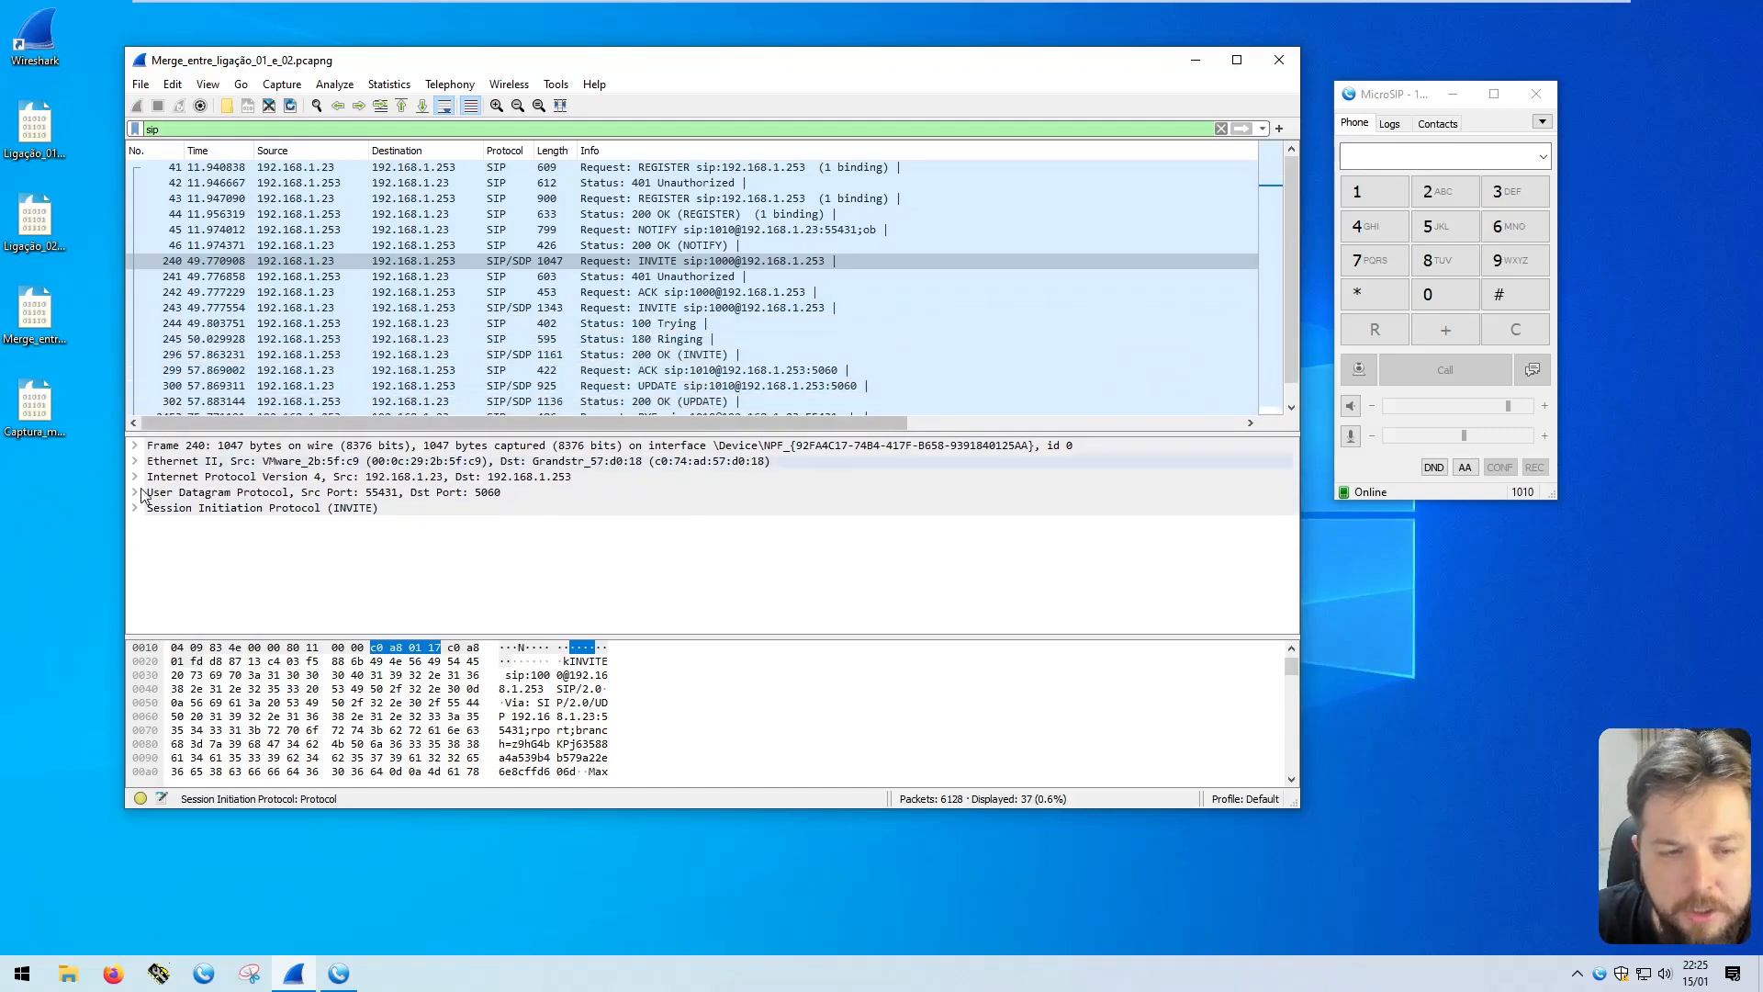
left_click(218, 462)
left_click(225, 477)
left_click(230, 493)
left_click(233, 508)
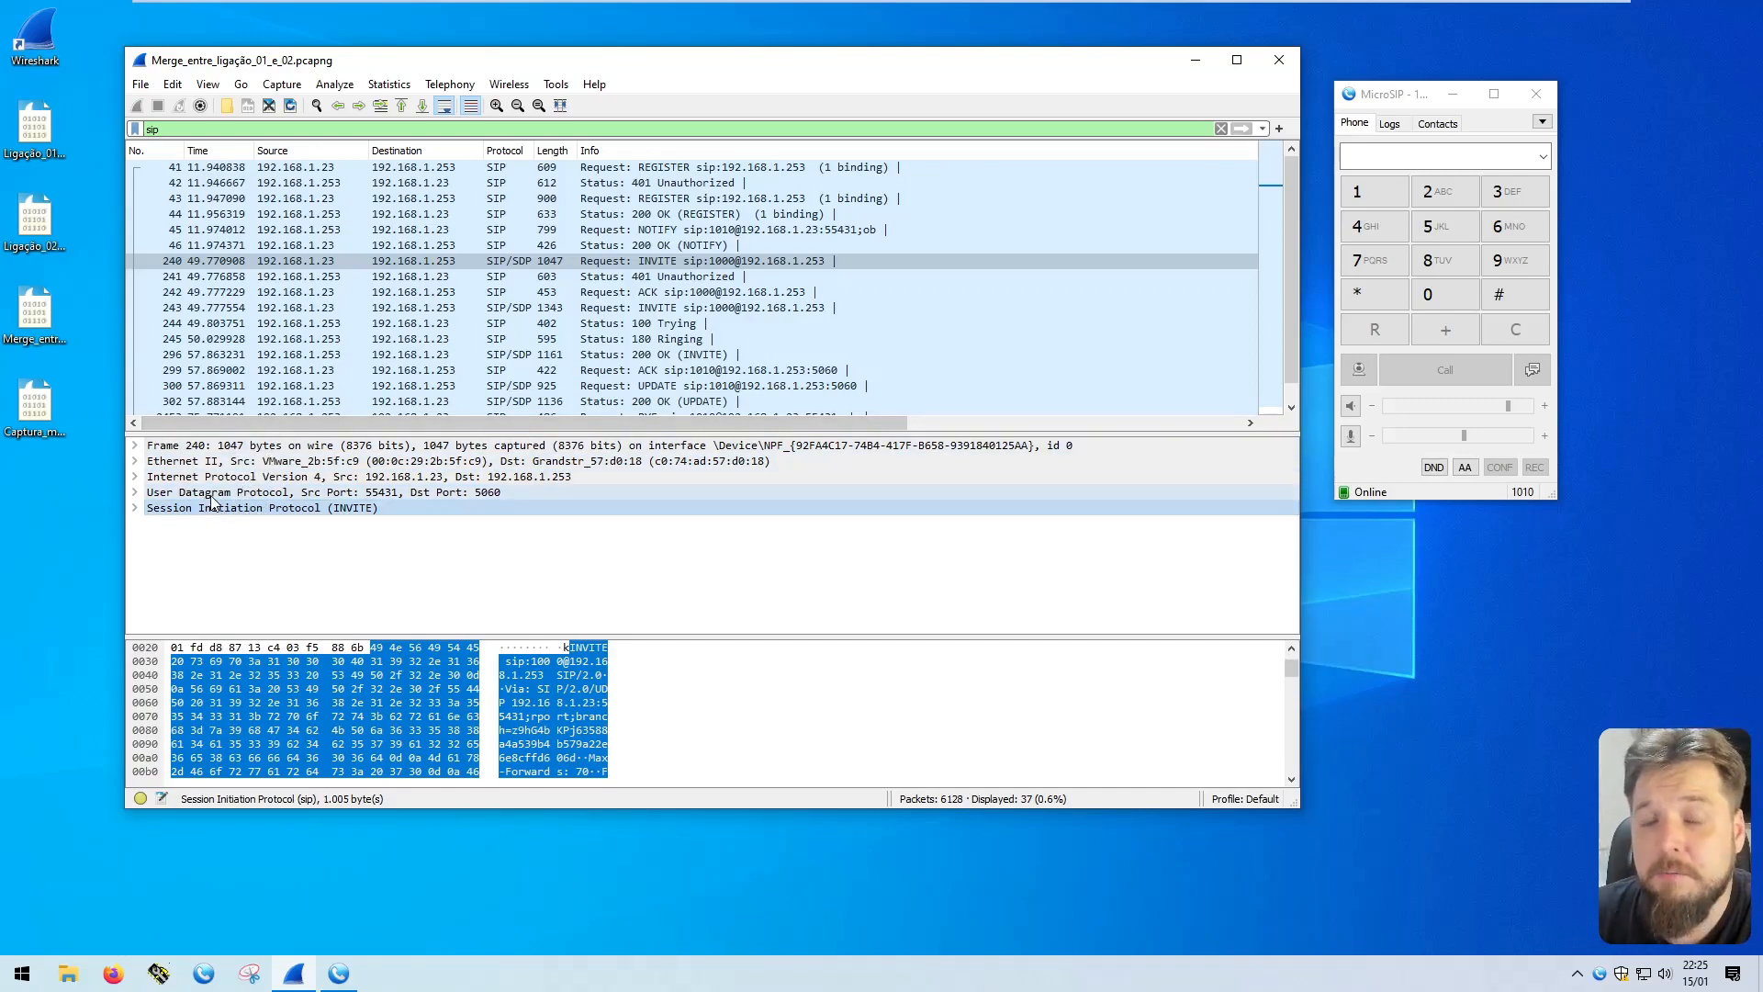
Step: Enlarge the packet bytes area, expand the User Datagram Protocol layer of packet 240, and examine its ports and checksum
left_click_drag(430, 636, 427, 542)
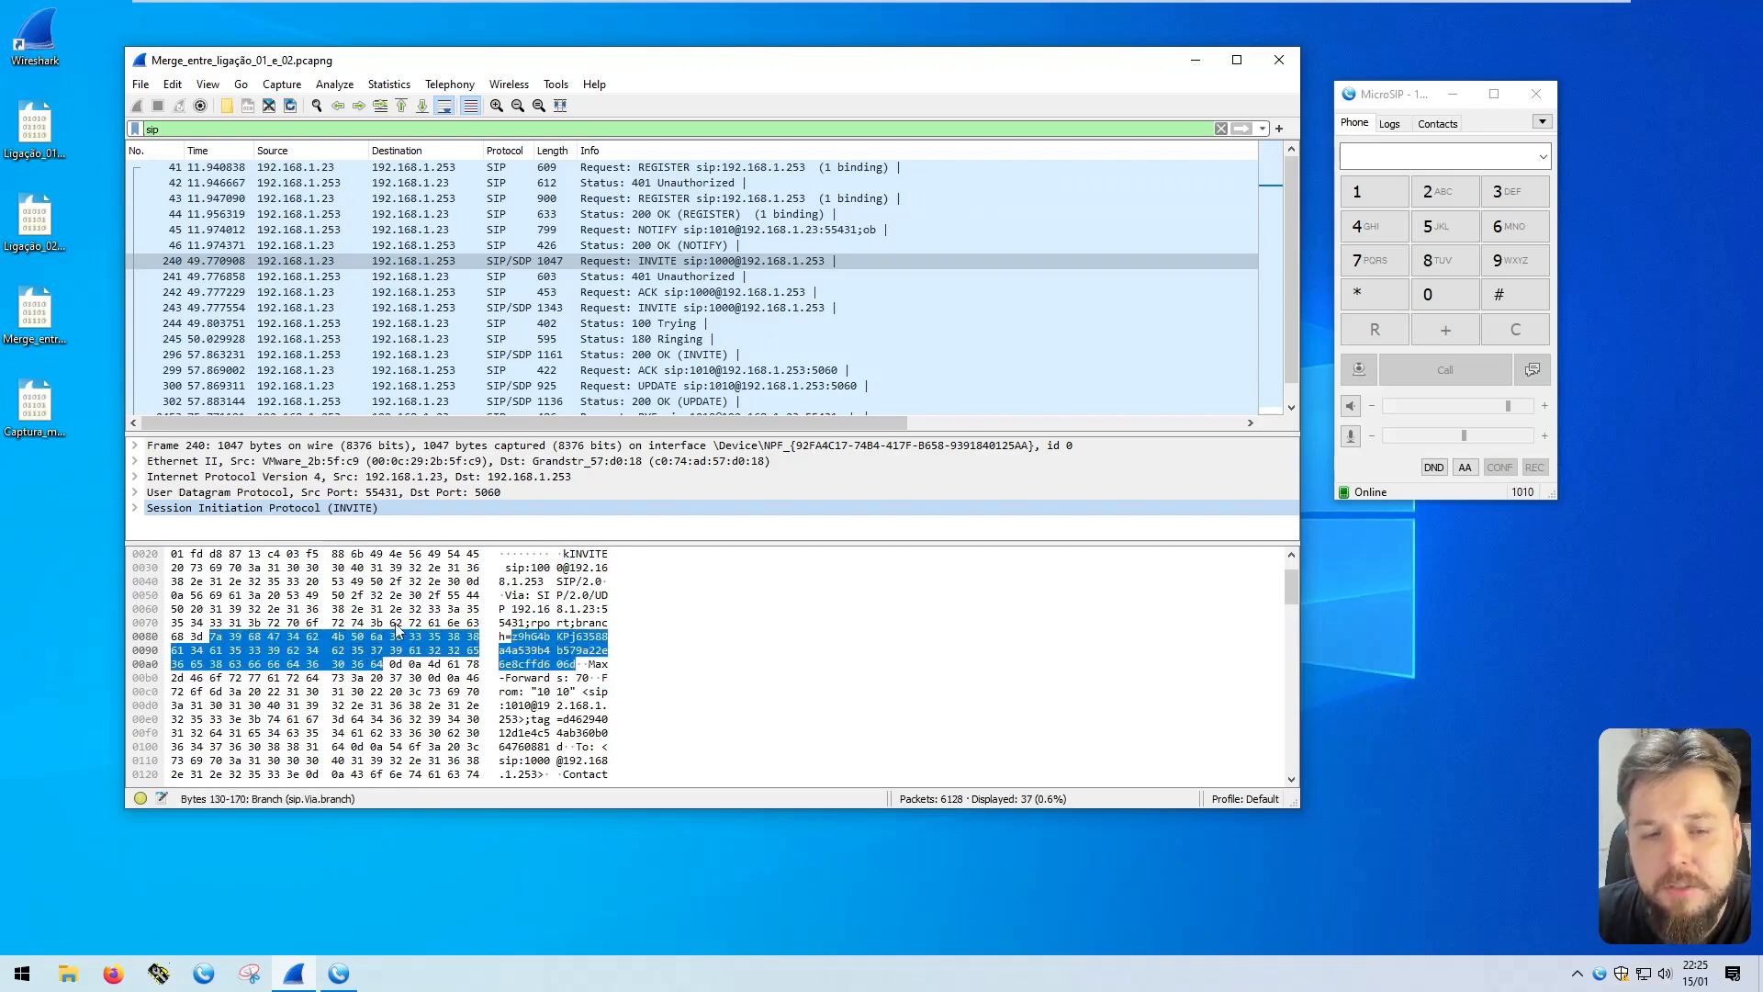
left_click_drag(401, 542, 400, 586)
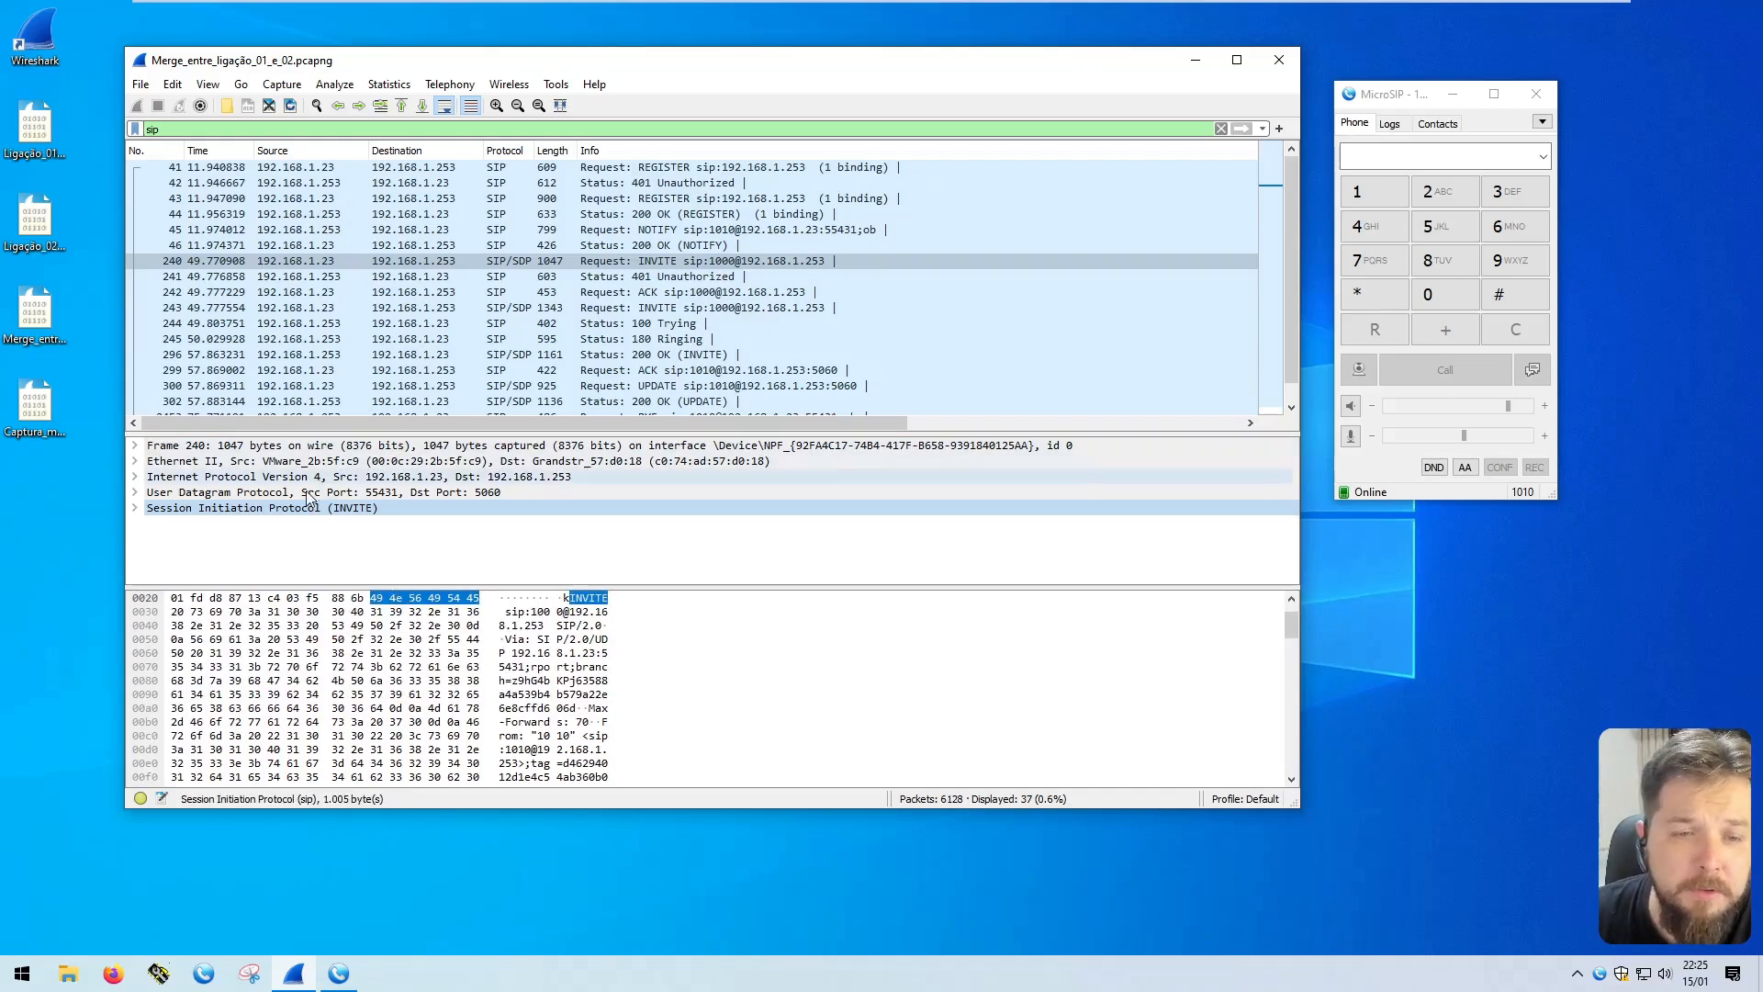
left_click(266, 493)
left_click(135, 493)
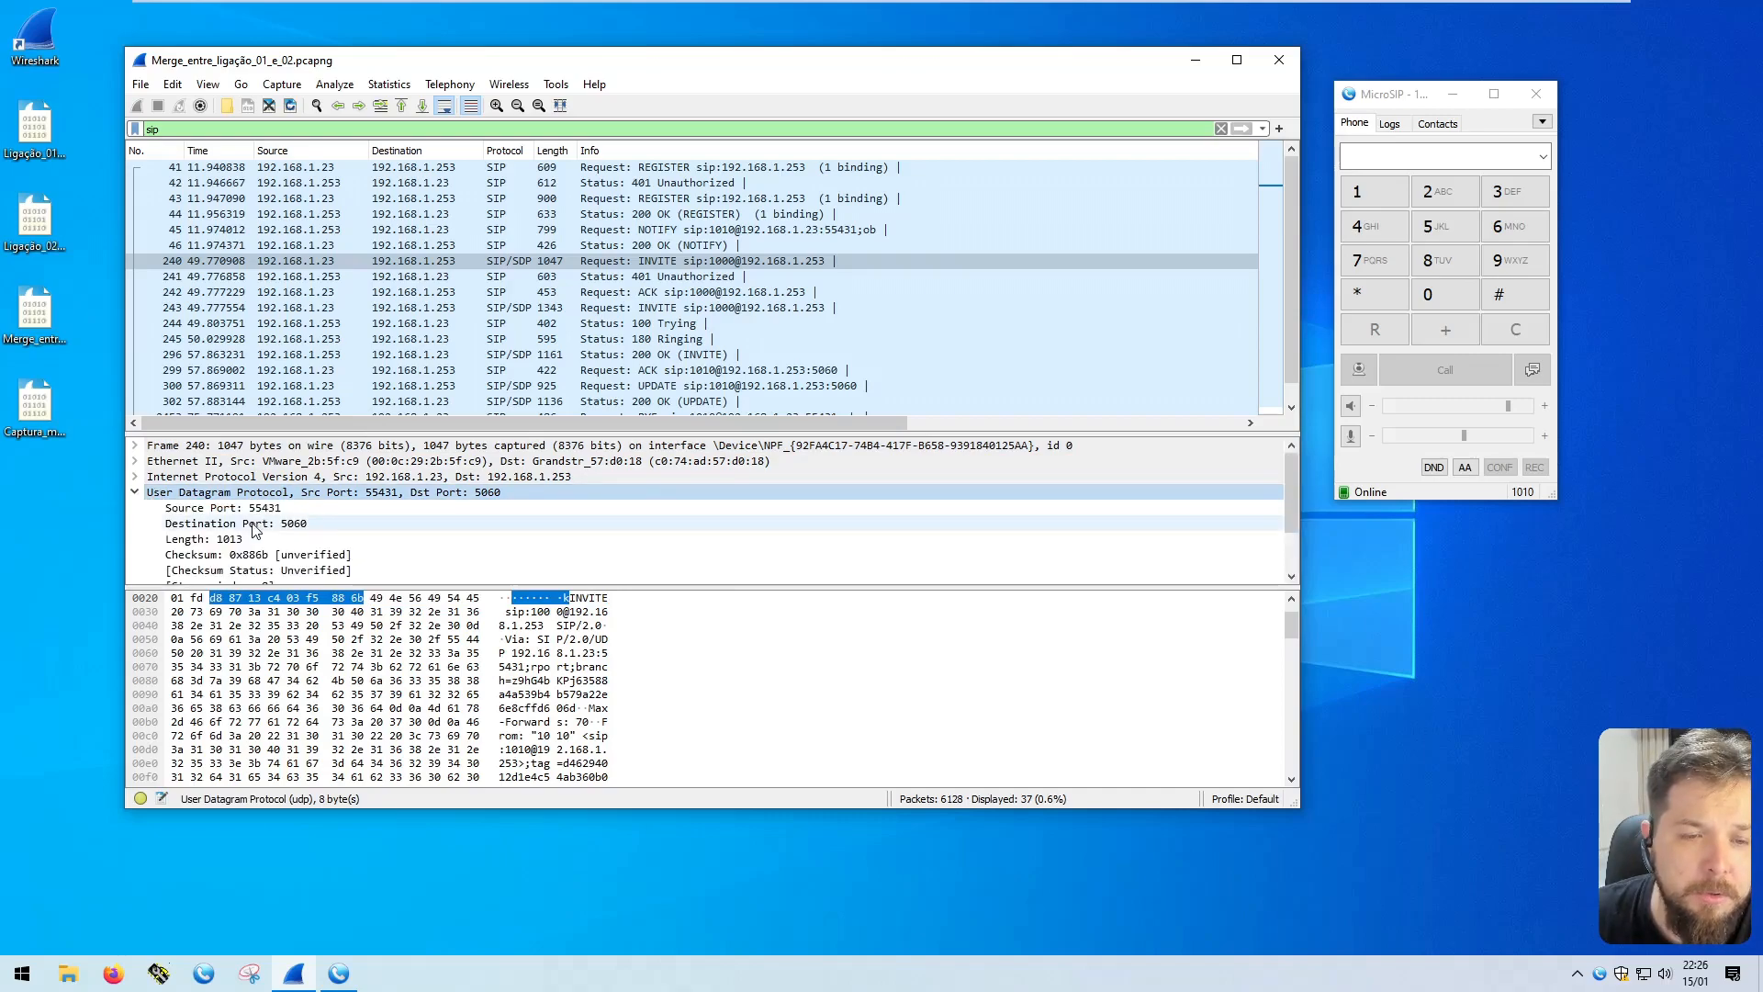
left_click(257, 555)
Step: Enlarge the packet details area, collapse the UDP layer, expand Ethernet II, and examine packet 240's destination and source hardware addresses
left_click_drag(219, 432, 218, 327)
left_click(135, 390)
left_click(135, 358)
left_click(317, 377)
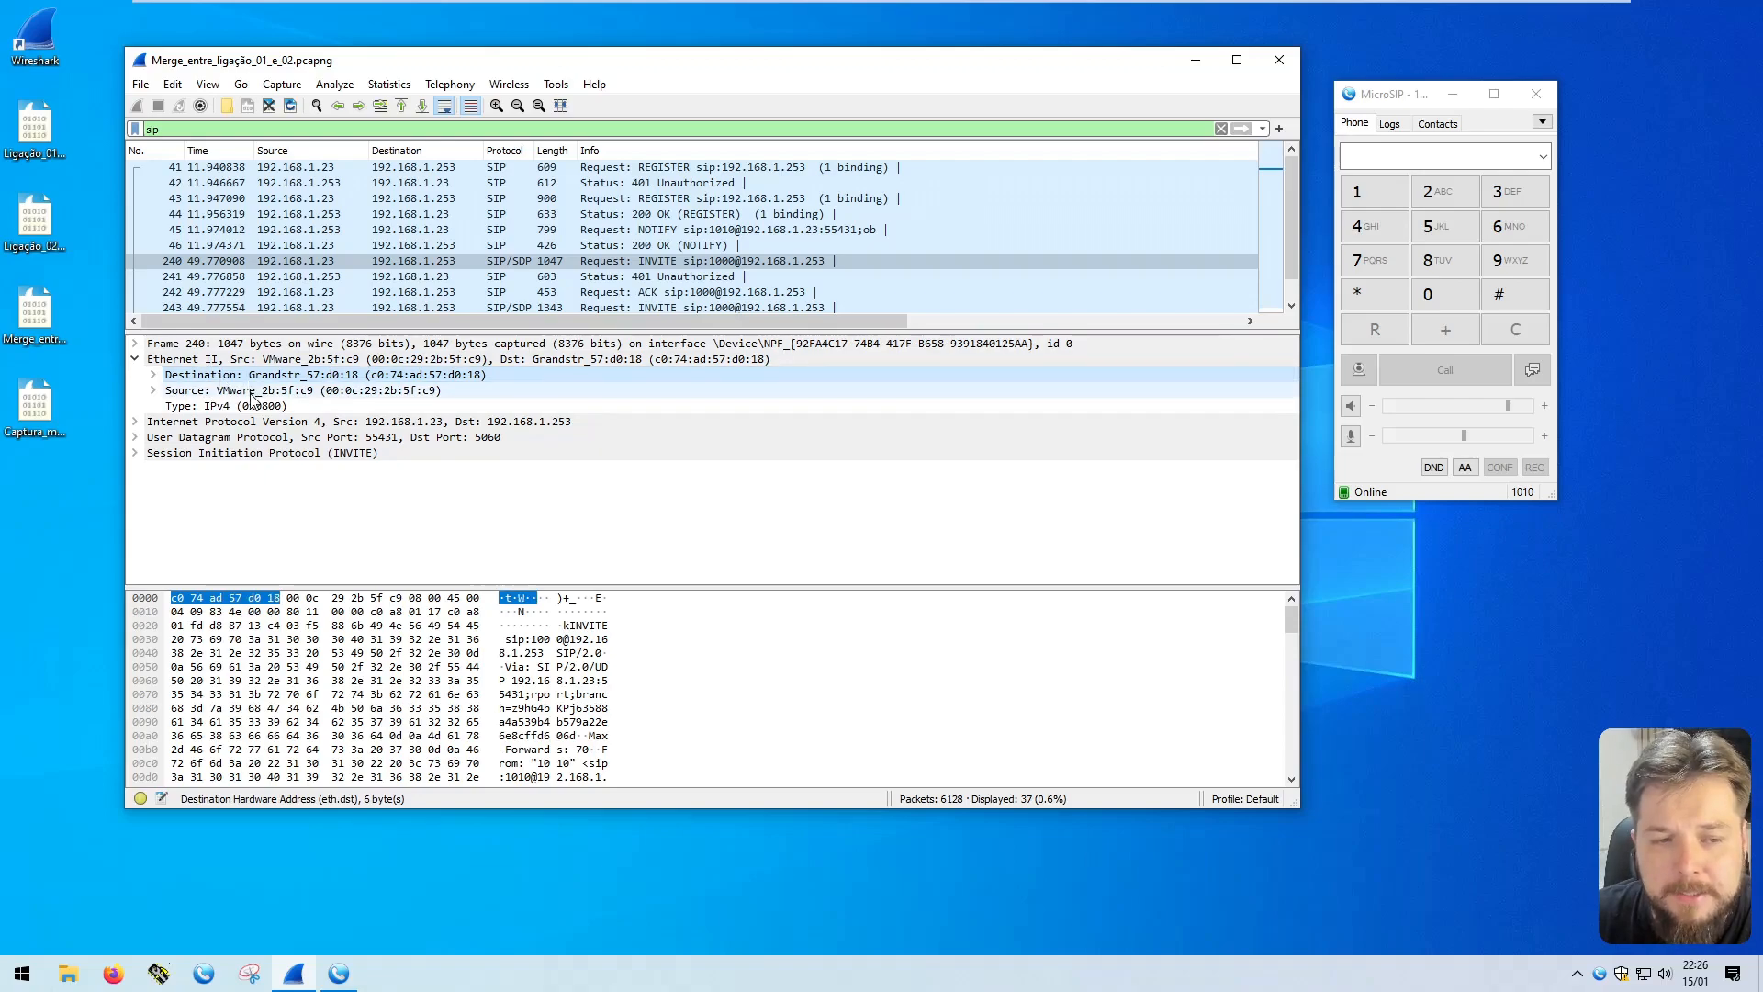
left_click(254, 391)
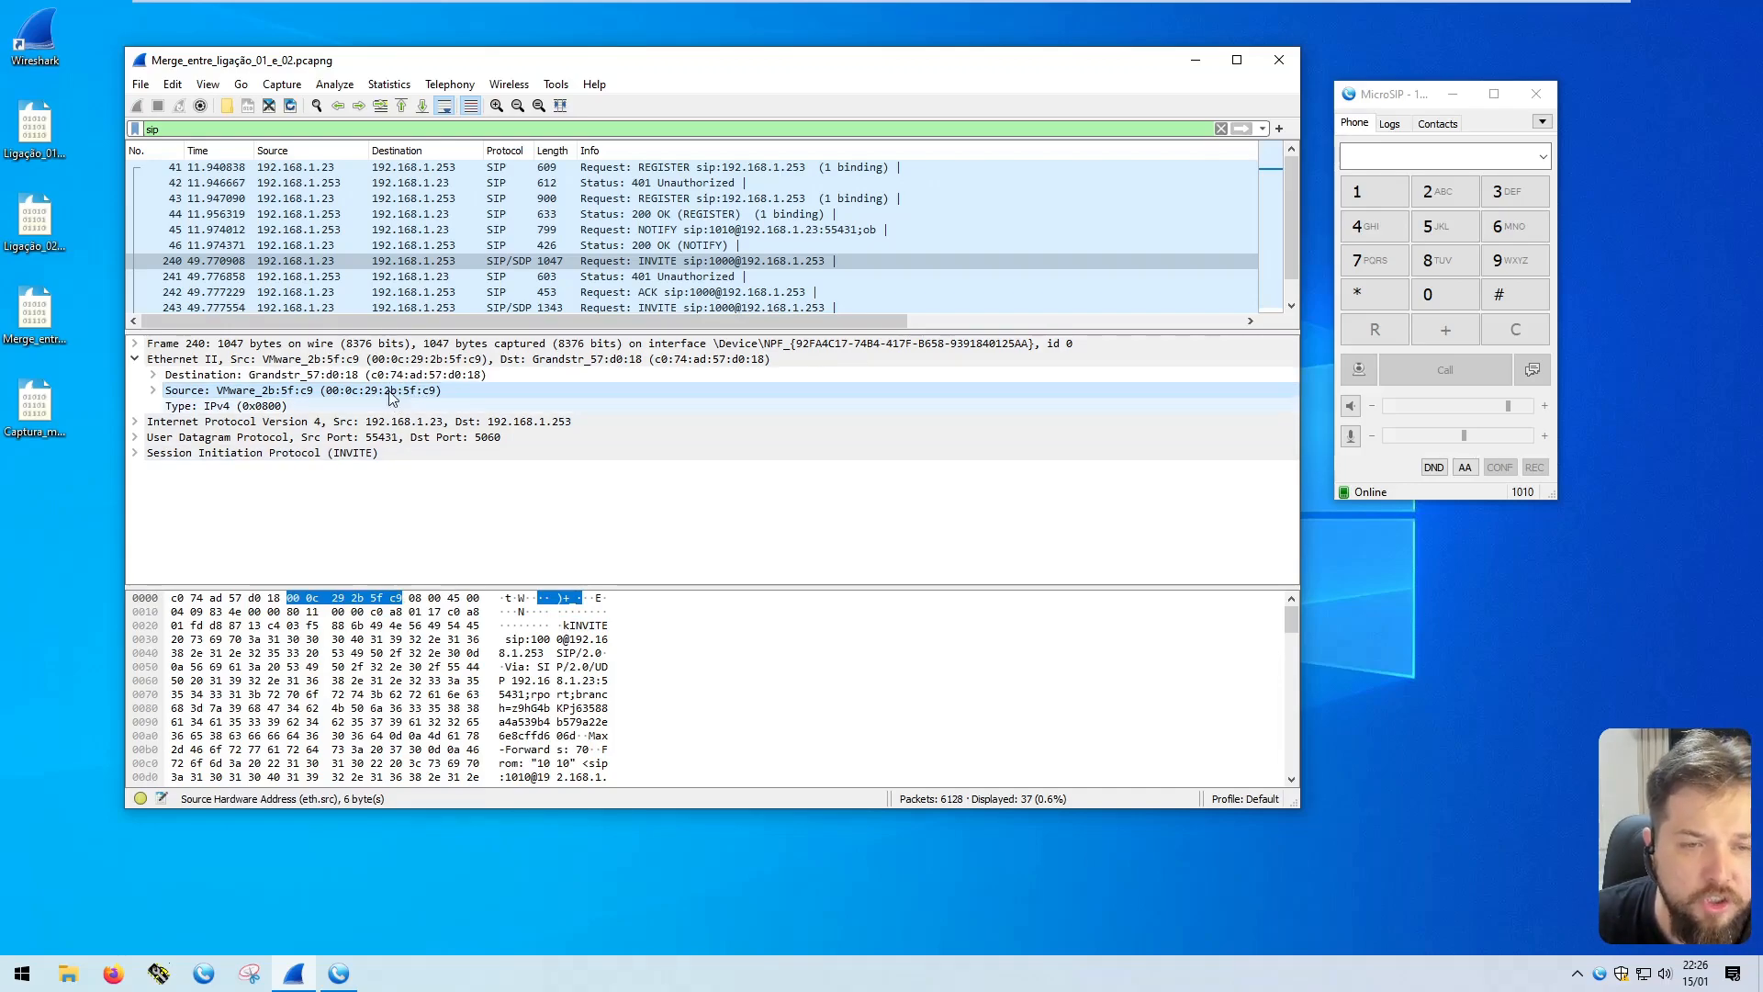
left_click(135, 343)
left_click(135, 343)
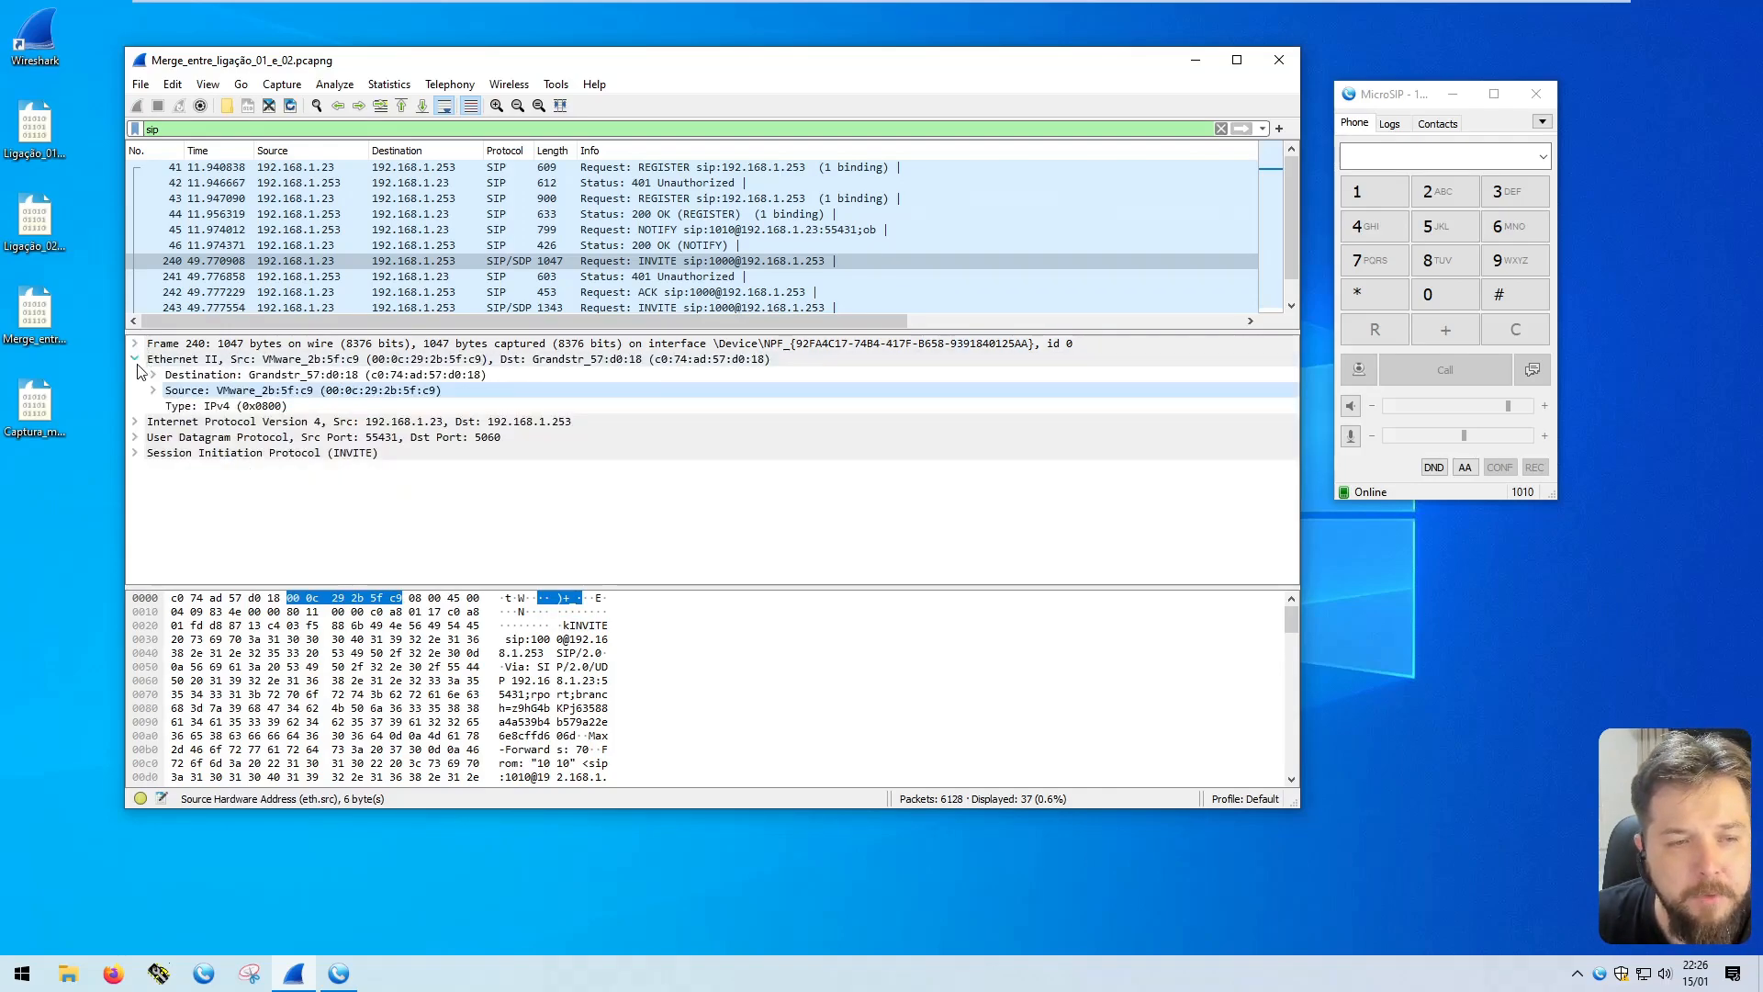
Step: Collapse Ethernet II, expand the Internet Protocol Version 4 layer of packet 240, and examine its destination and source addresses
left_click(135, 359)
left_click(178, 378)
left_click(135, 375)
scroll(312, 535, "down", 1)
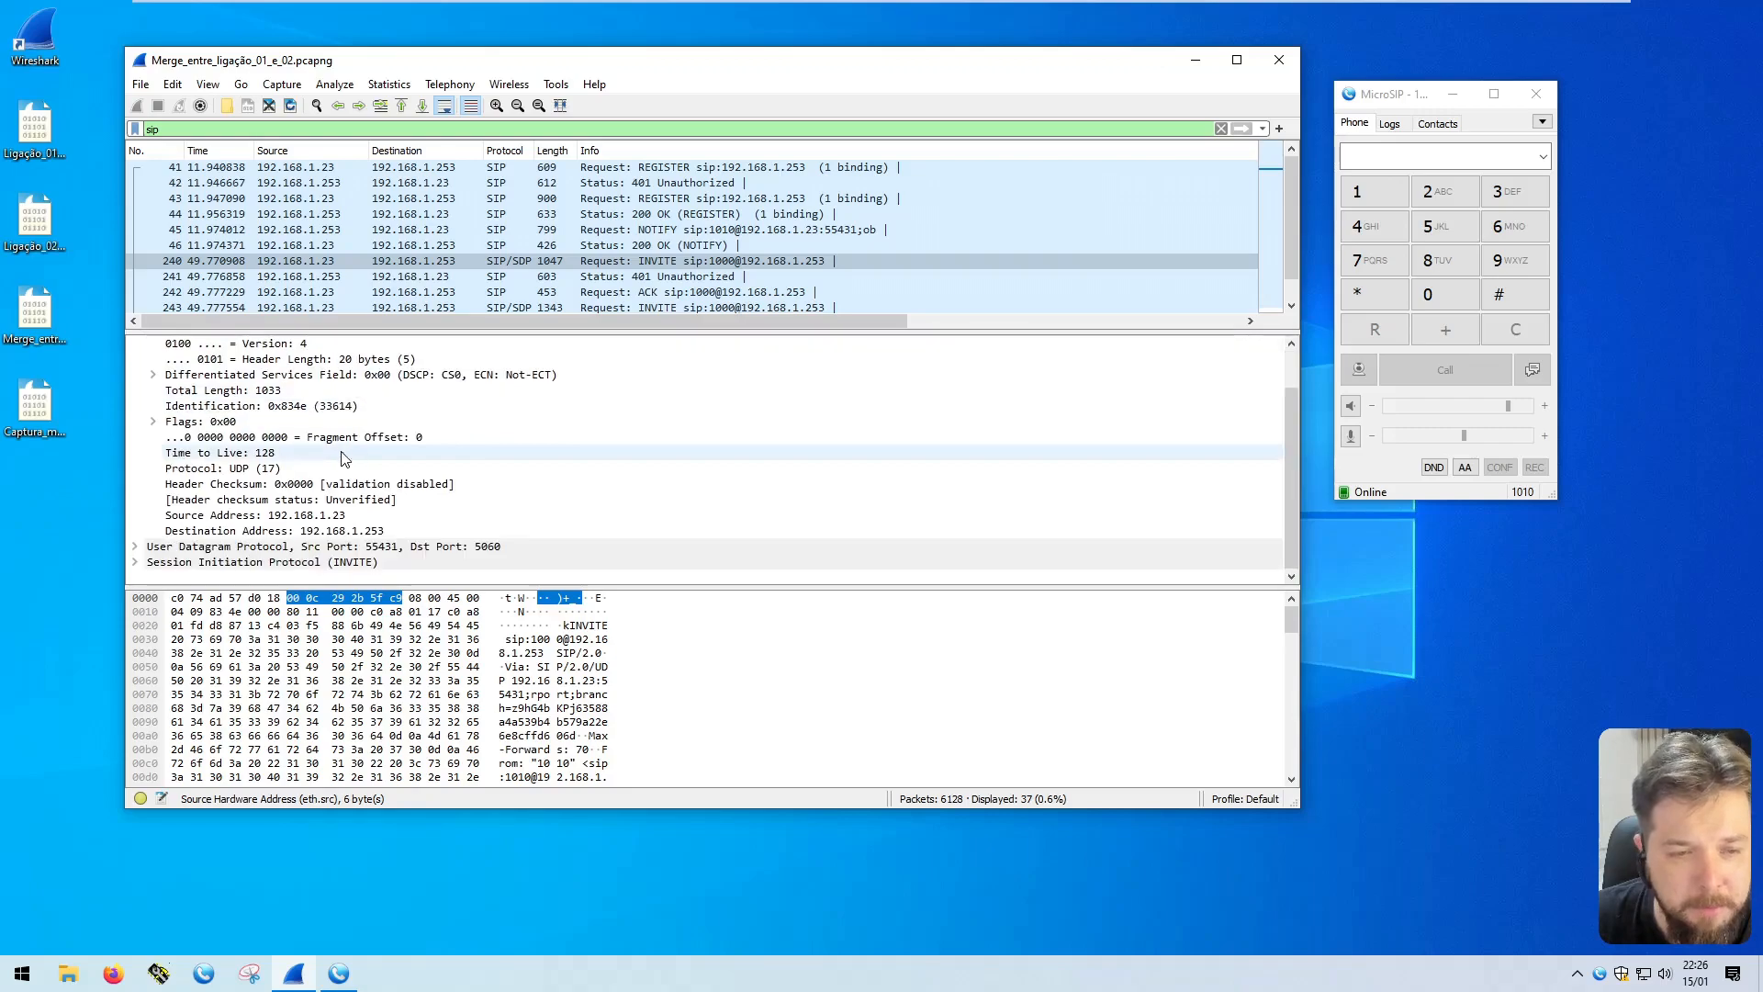
left_click(314, 533)
left_click(276, 516)
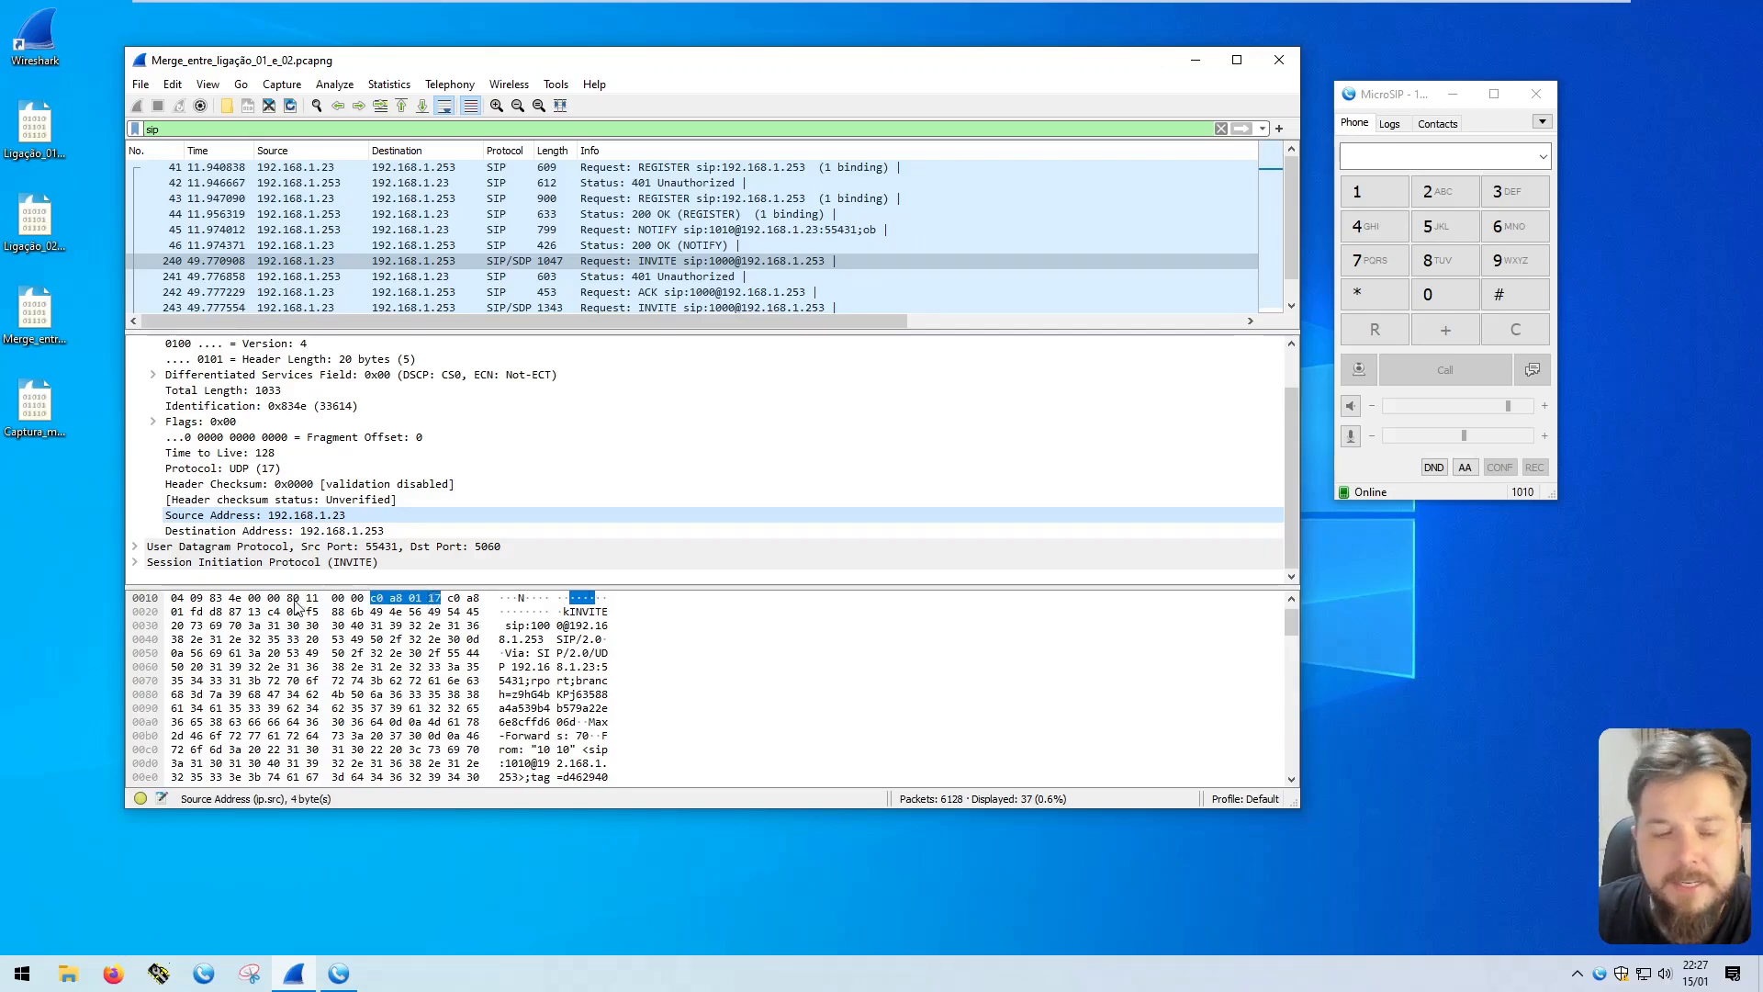
left_click(377, 750)
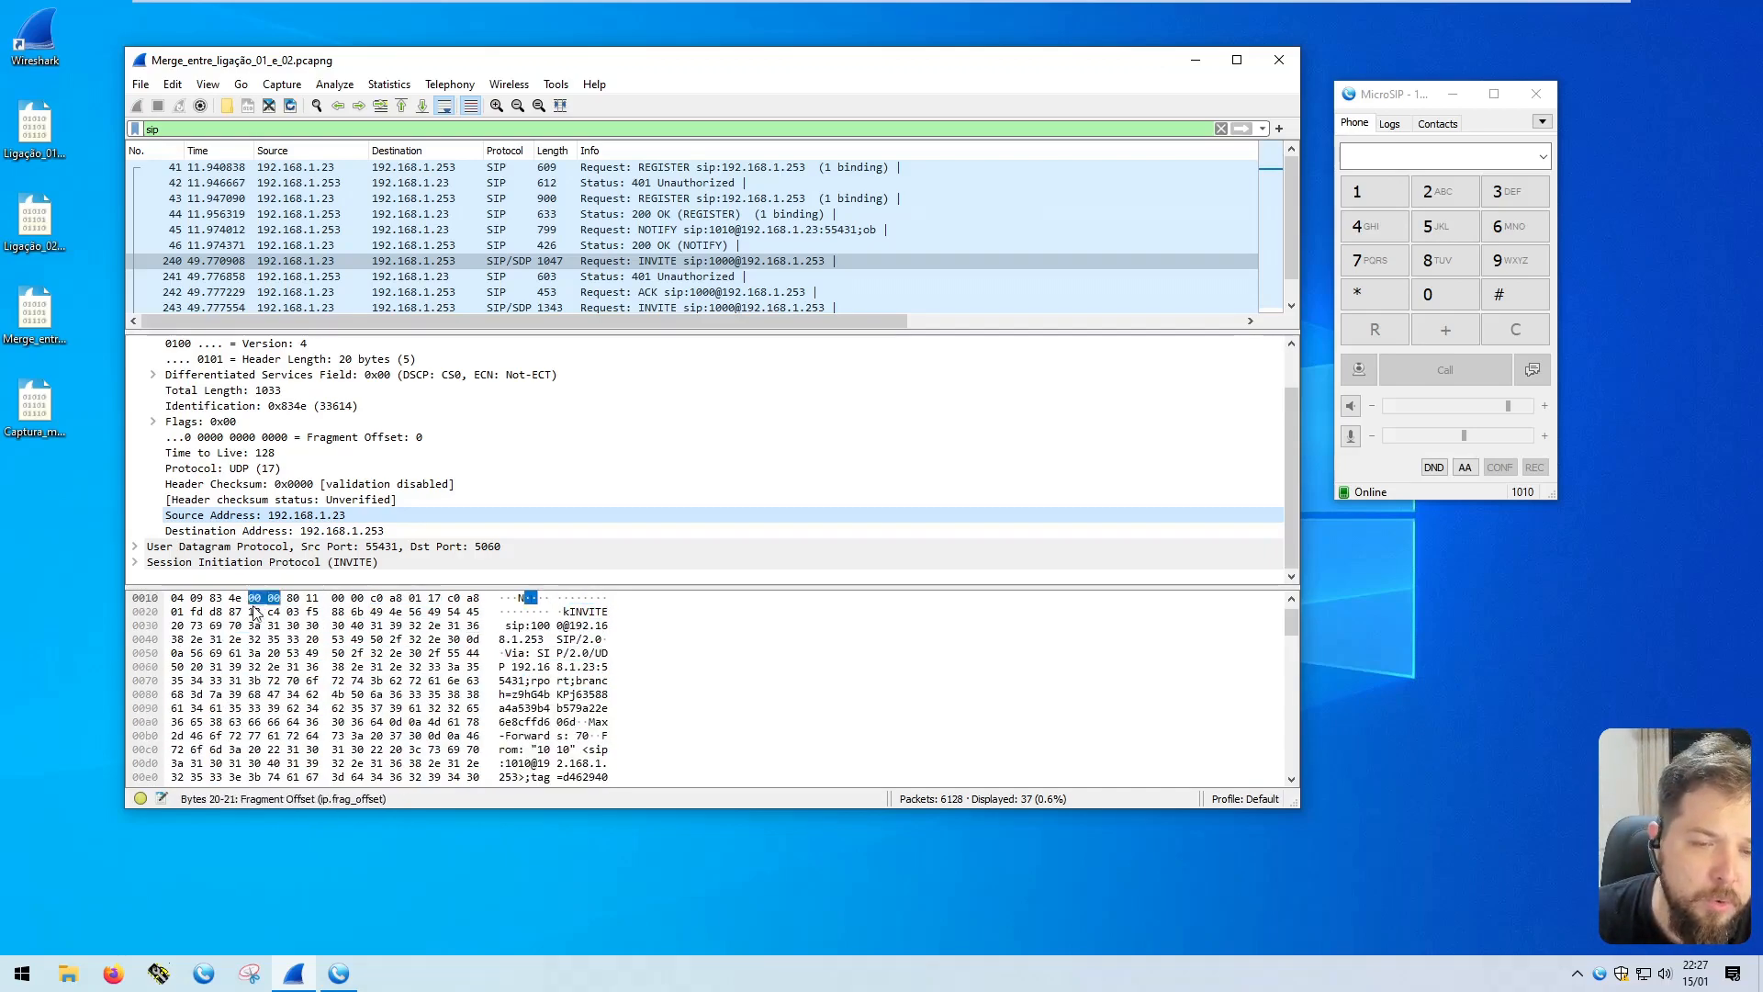
left_click(313, 703)
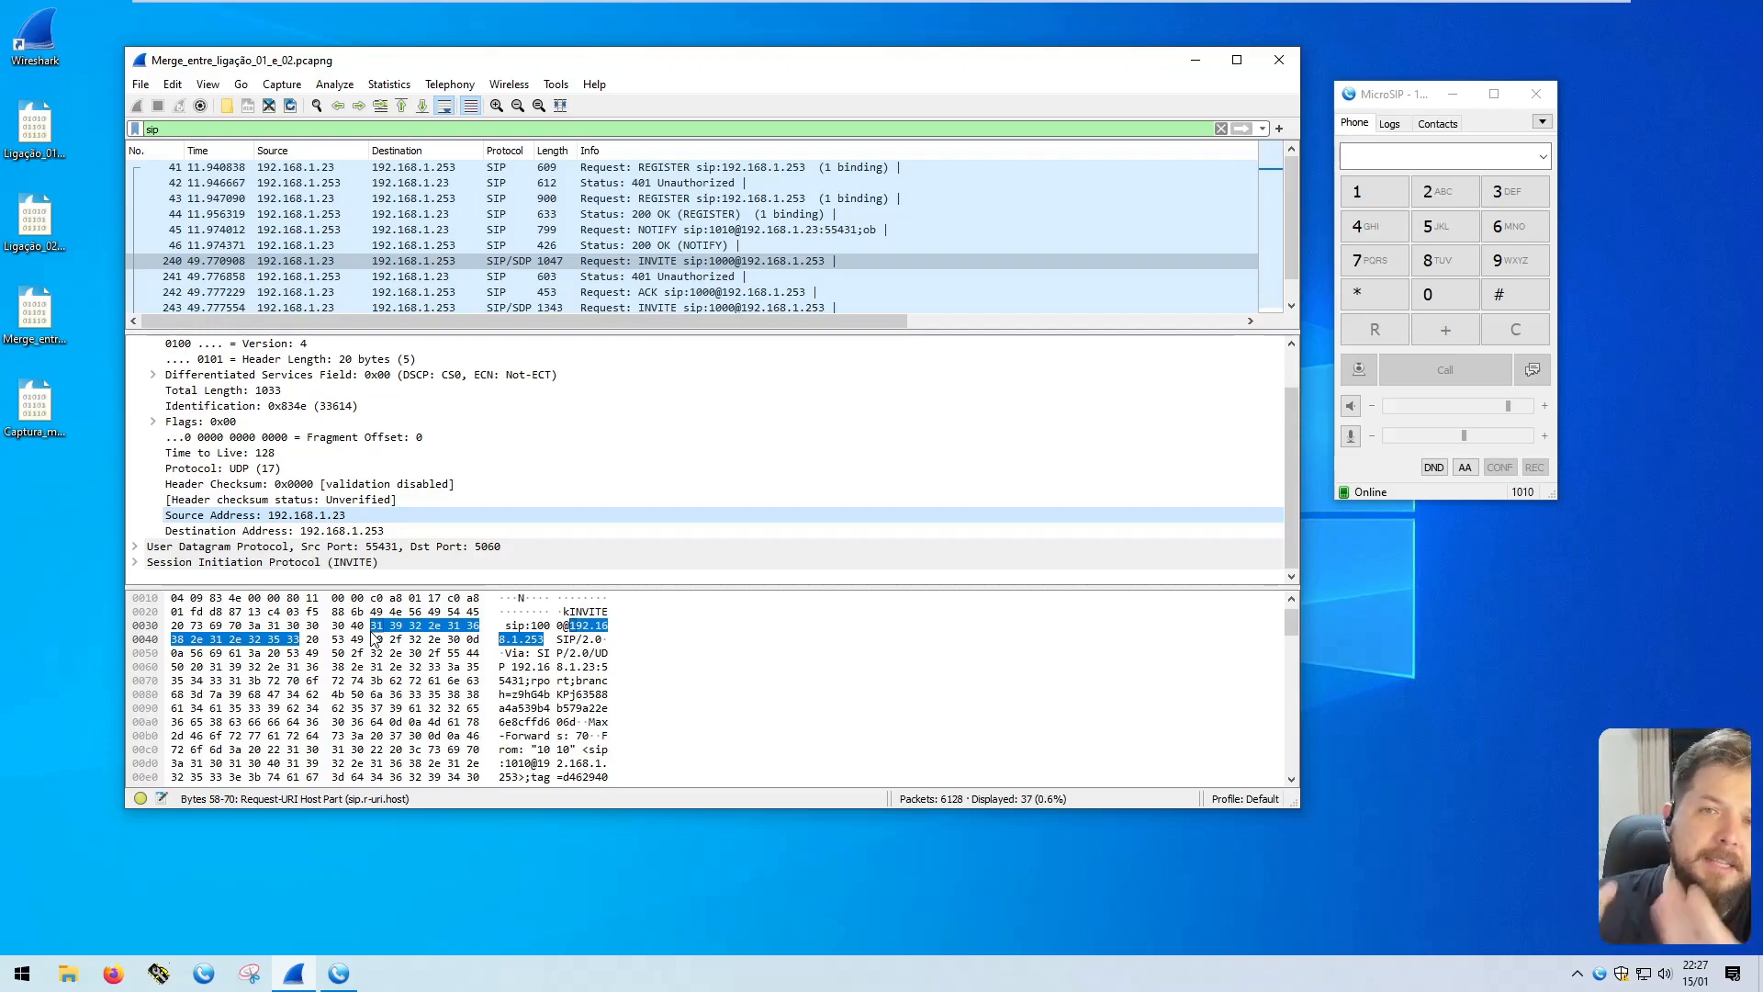
Step: Collapse the IPv4 layer, expand Session Initiation Protocol in packet 240, and inspect the user part of the SIP from address
scroll(255, 474, "up", 1)
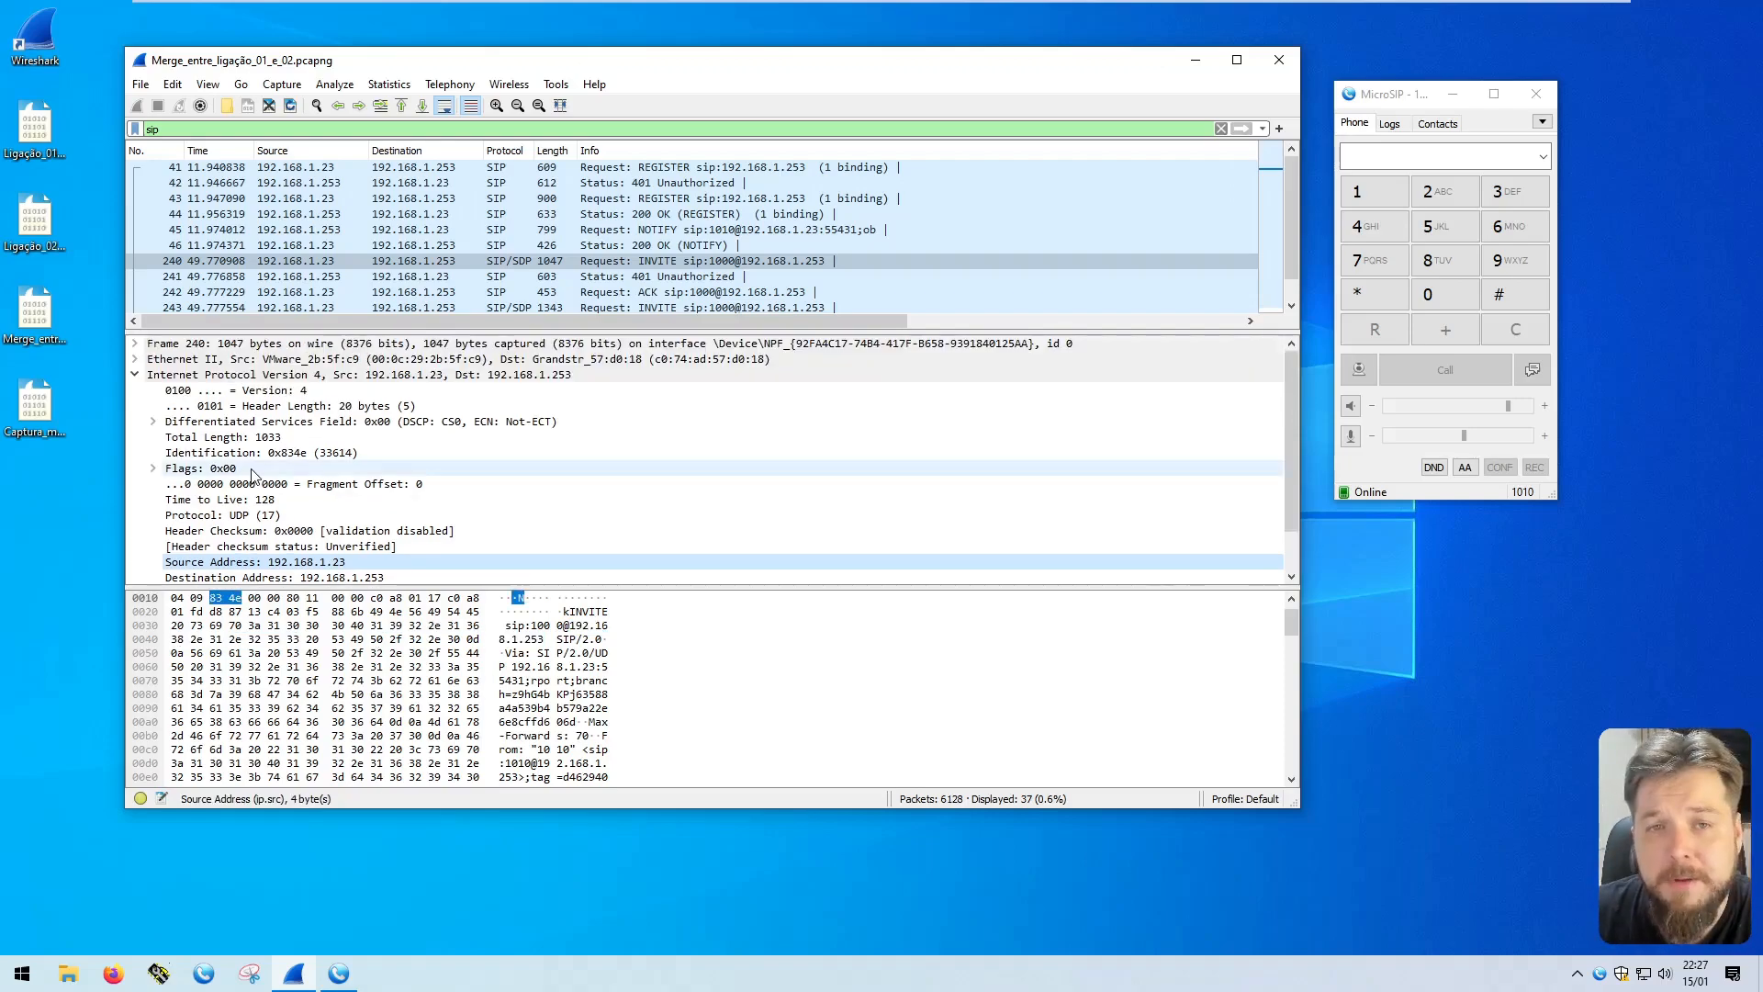
left_click(135, 374)
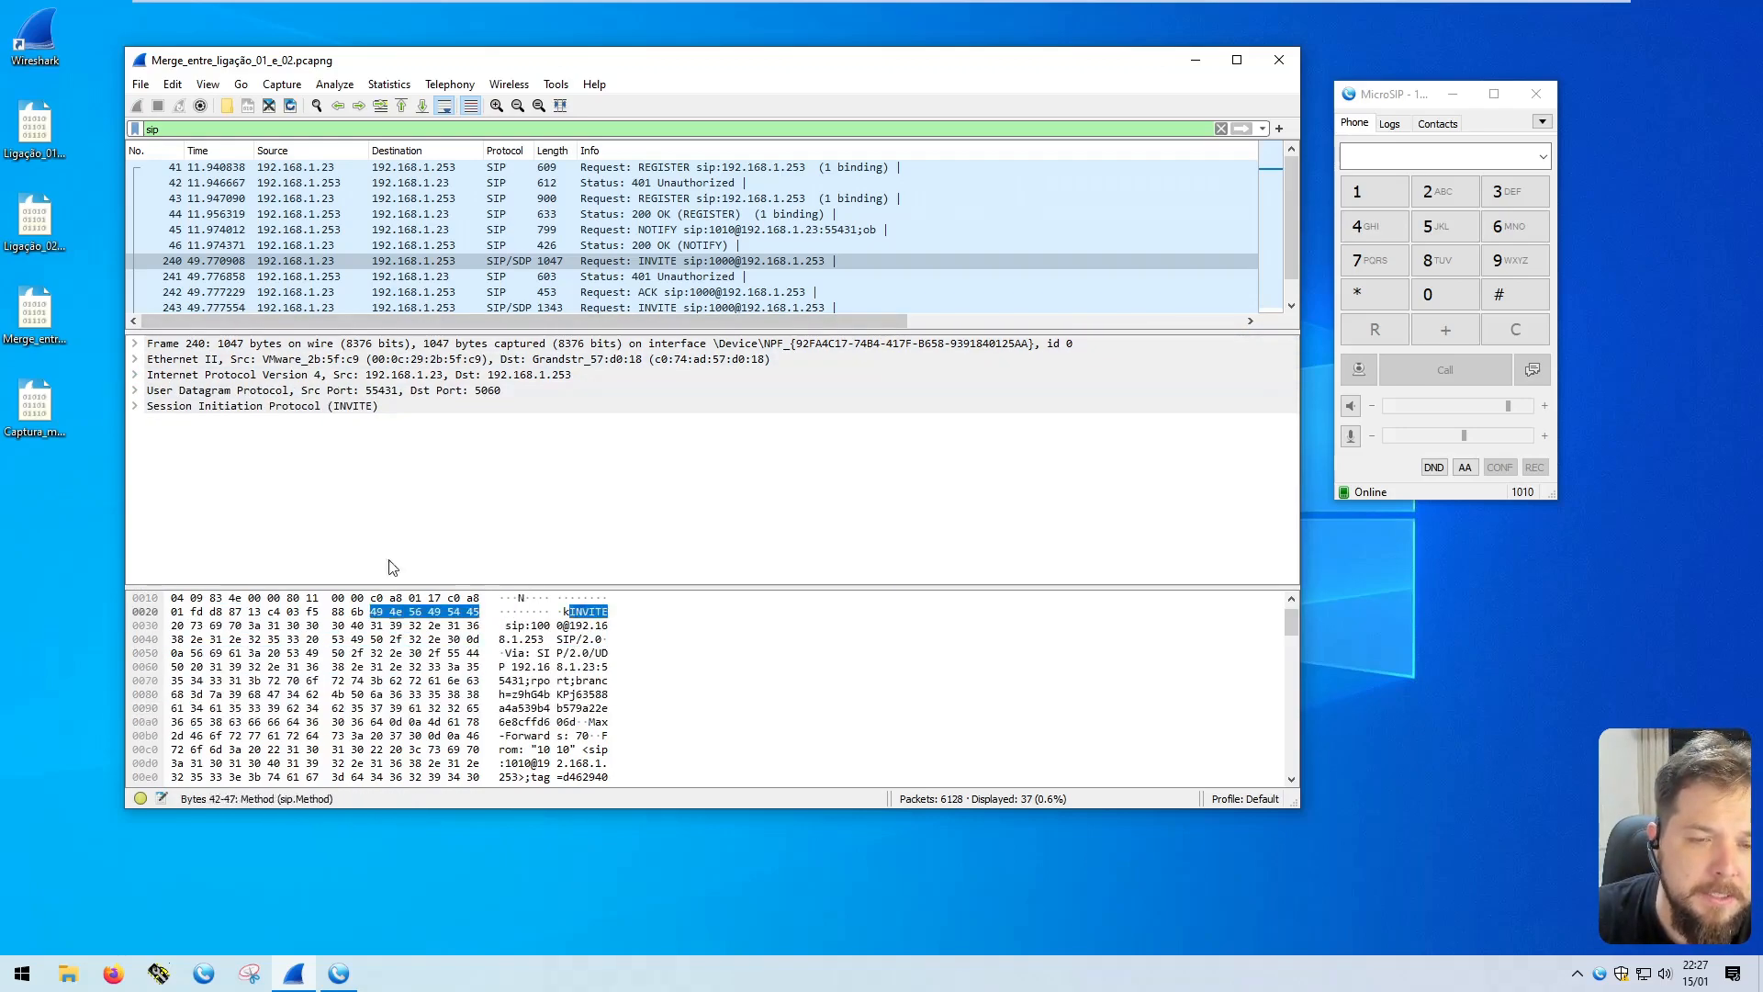
left_click(134, 409)
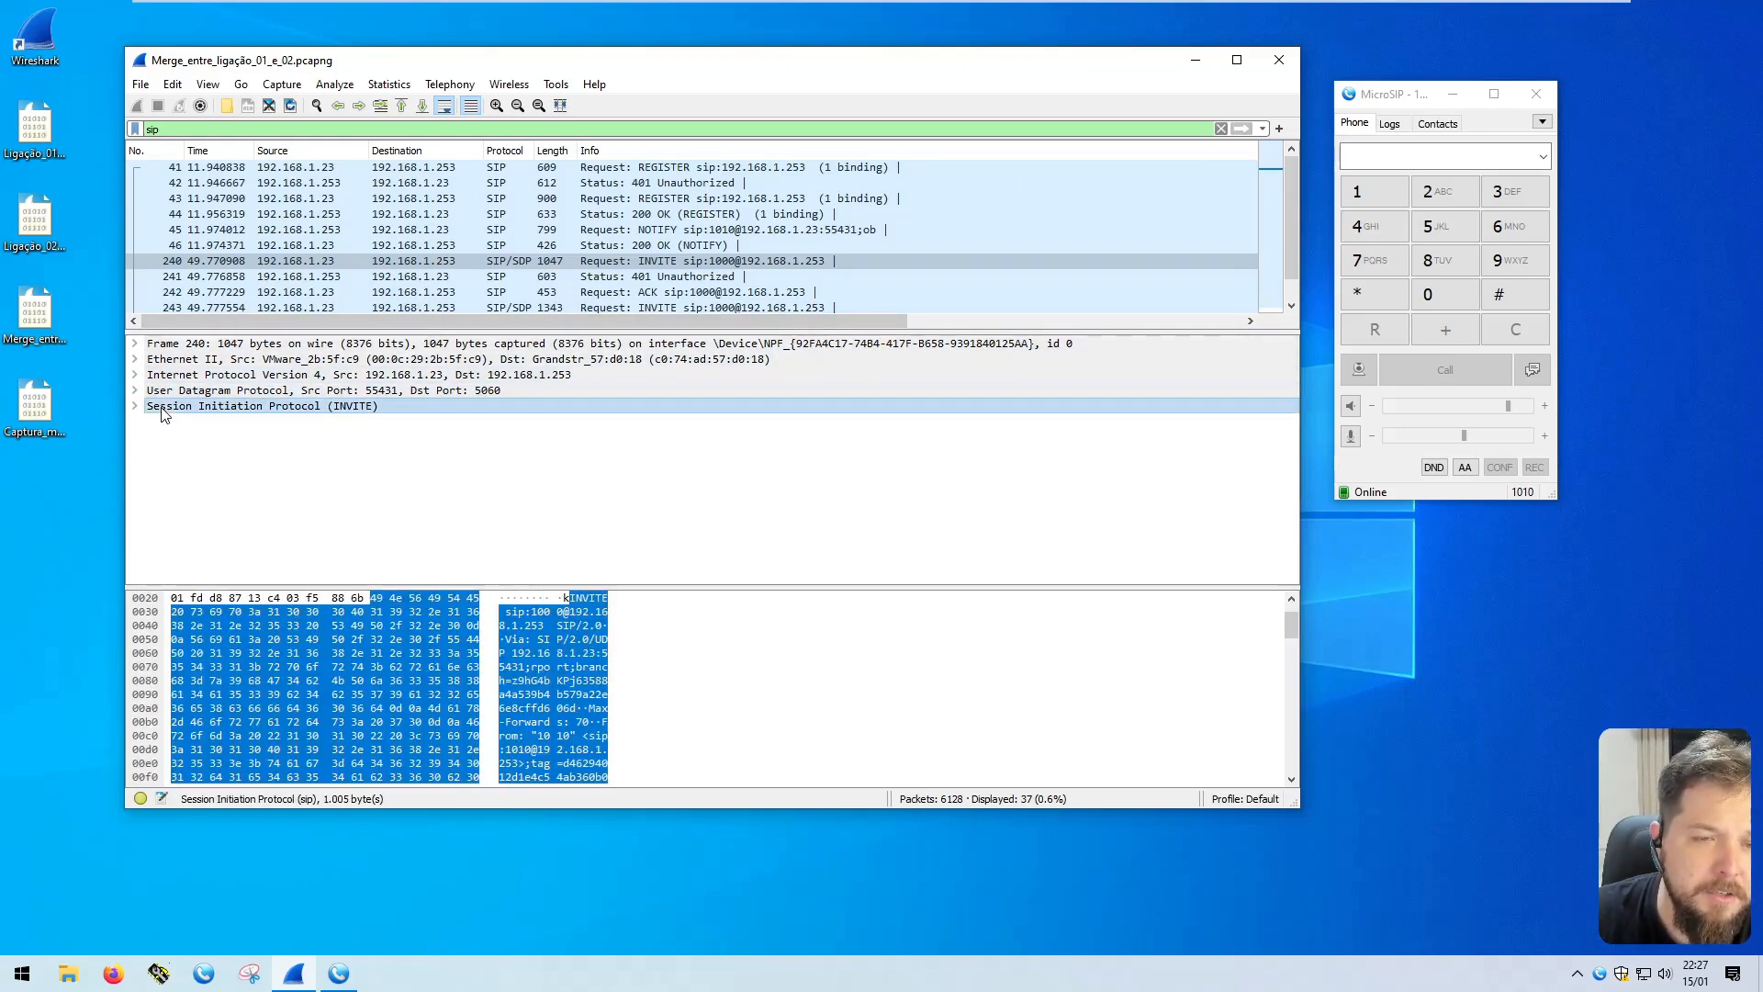
left_click(152, 437)
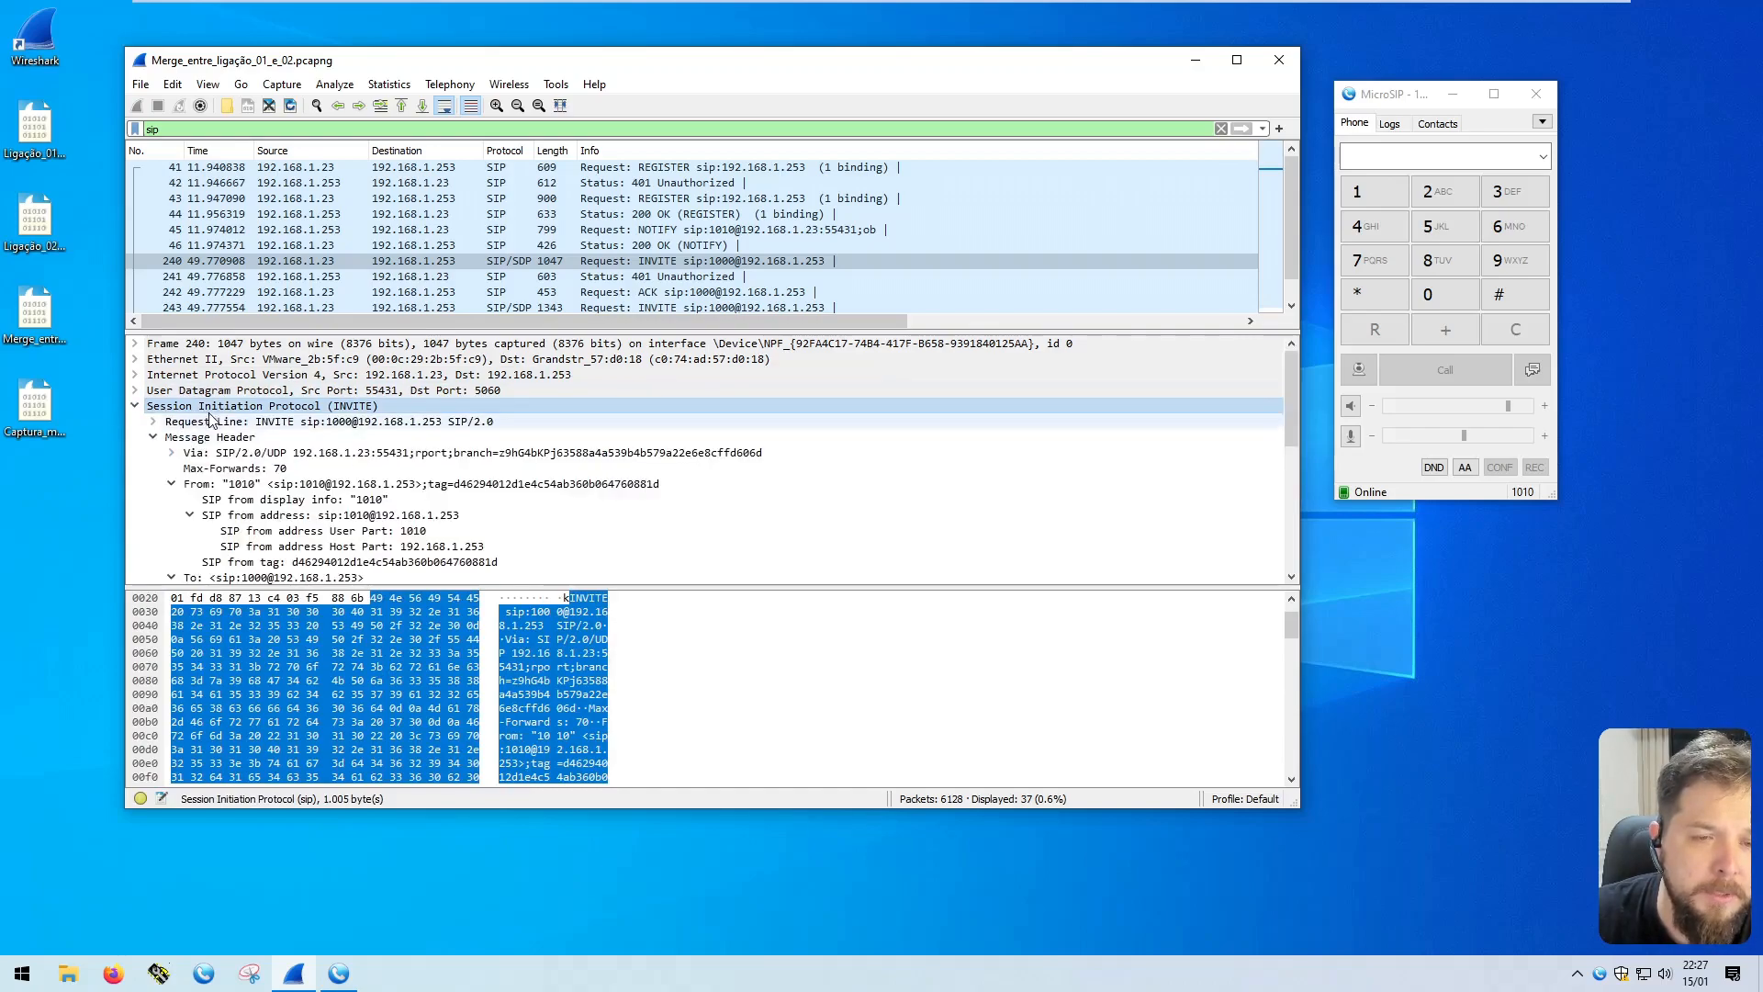
left_click(412, 533)
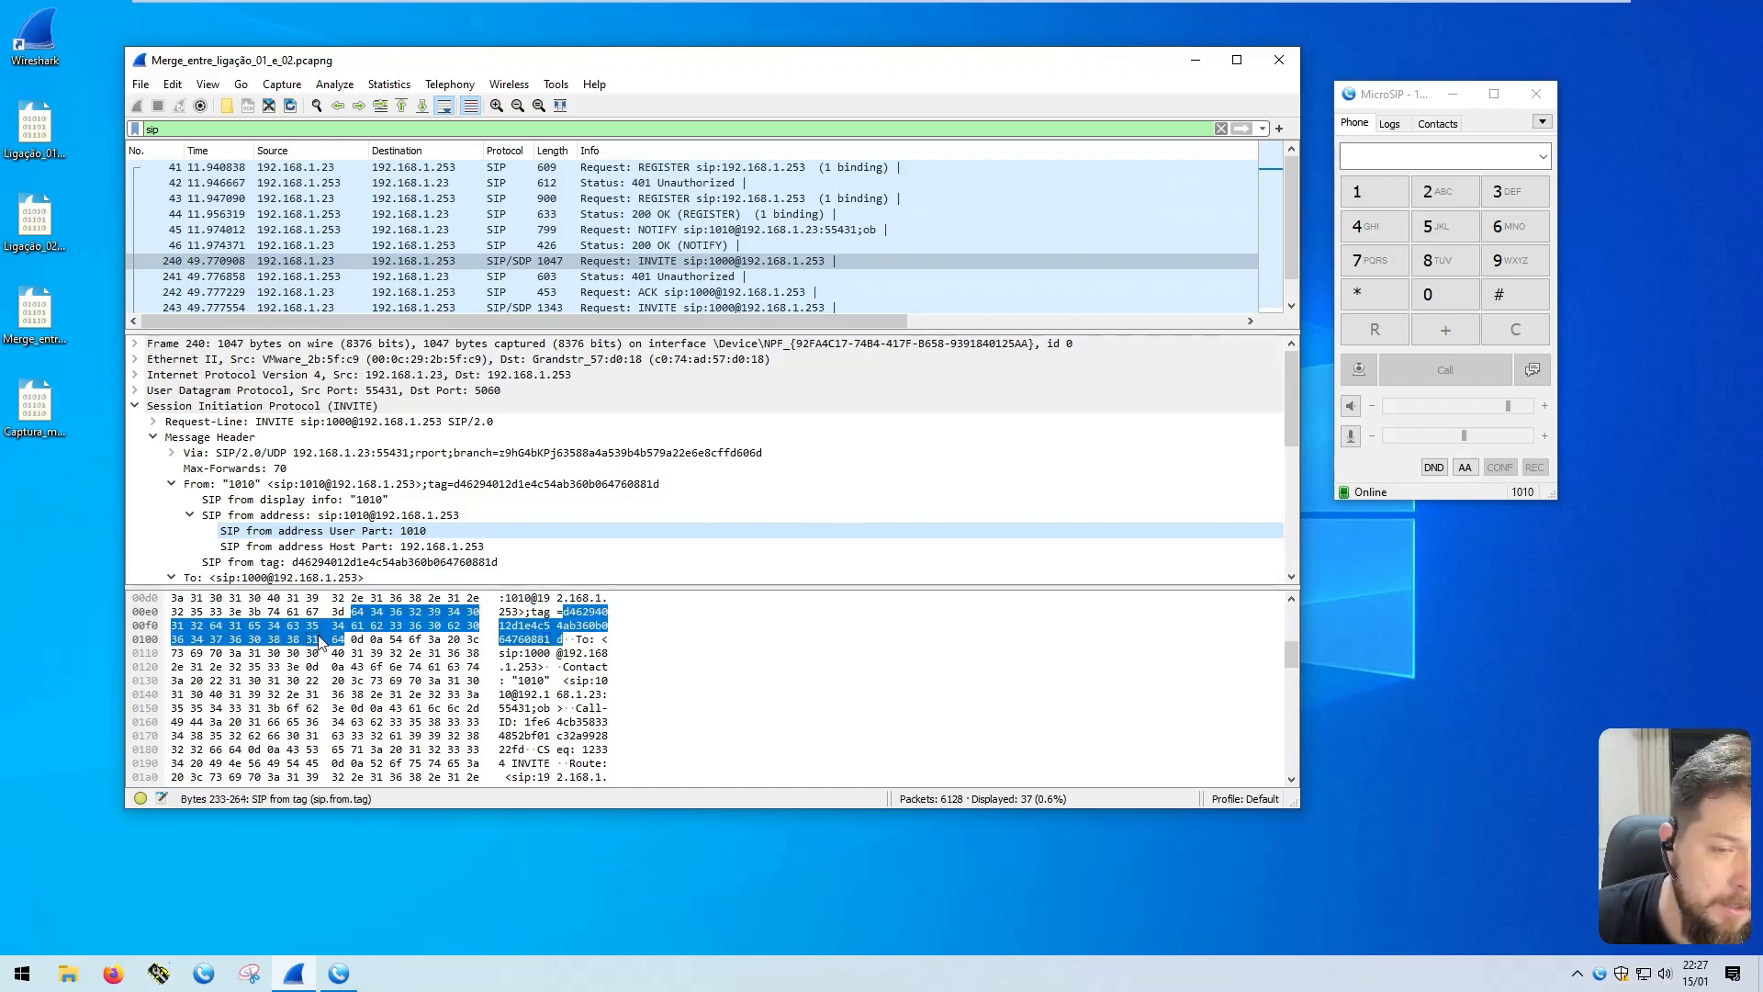
Step: Display packet 240's bytes as bits, inspect the SIP from address host part, and switch the bytes back to hexadecimal
right_click(318, 636)
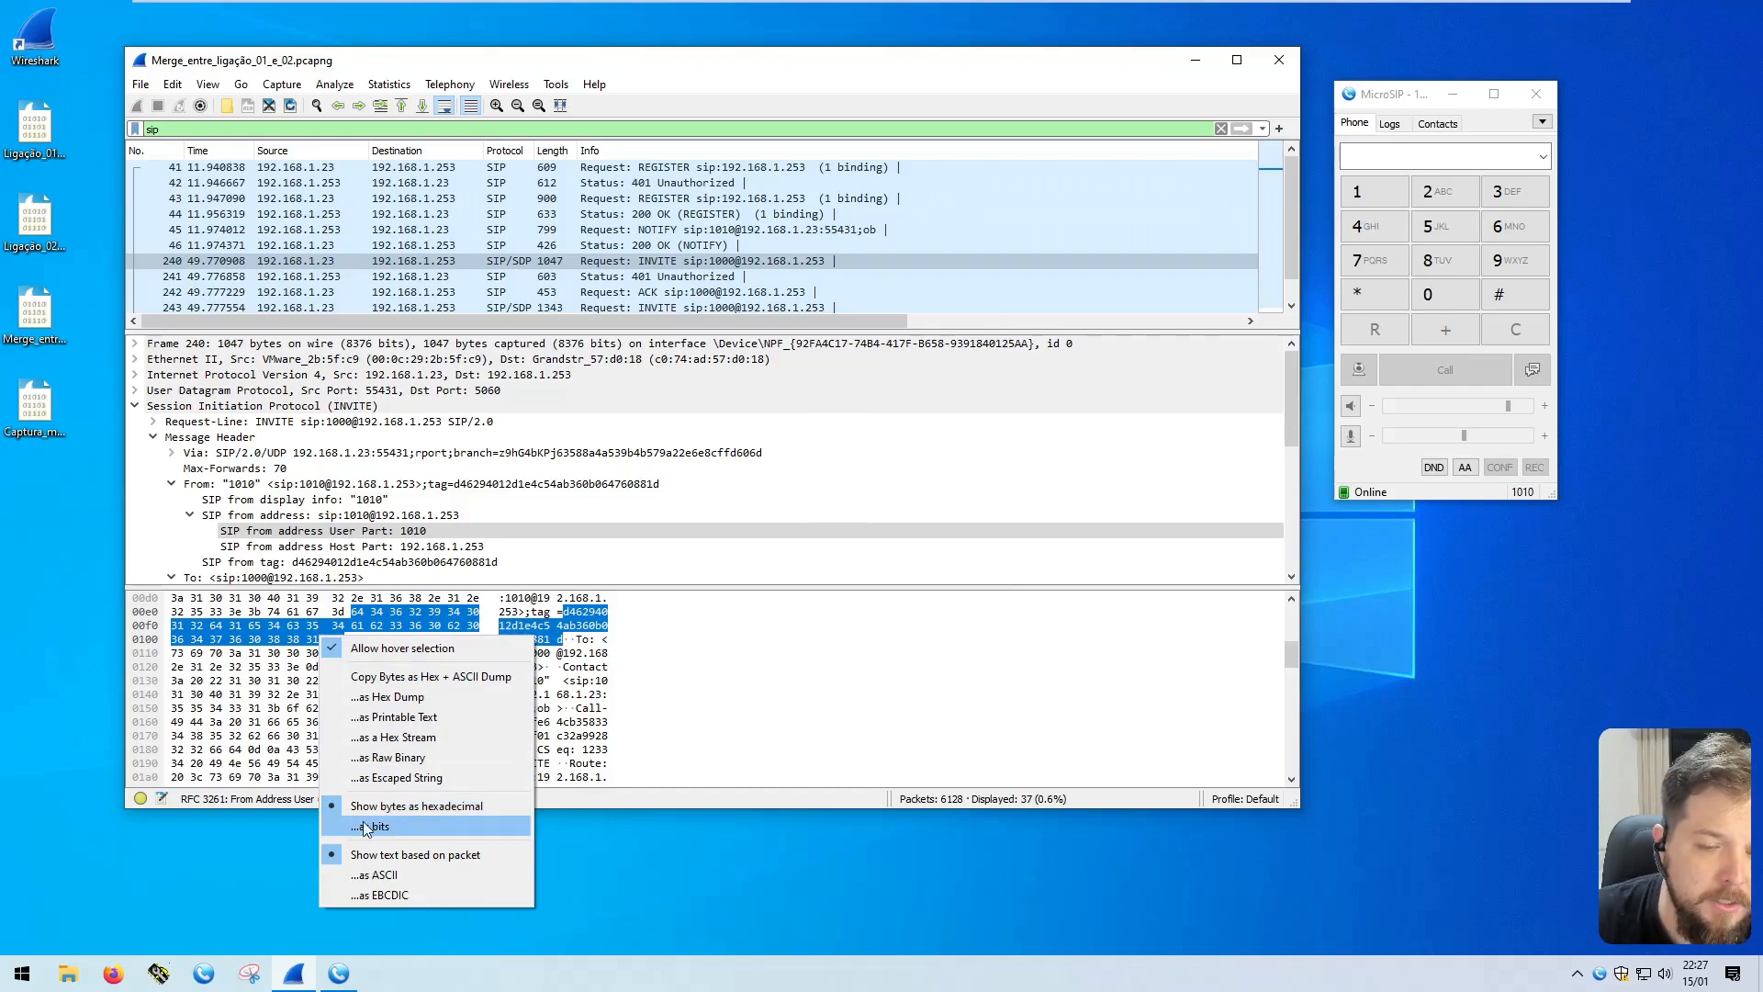
left_click(389, 827)
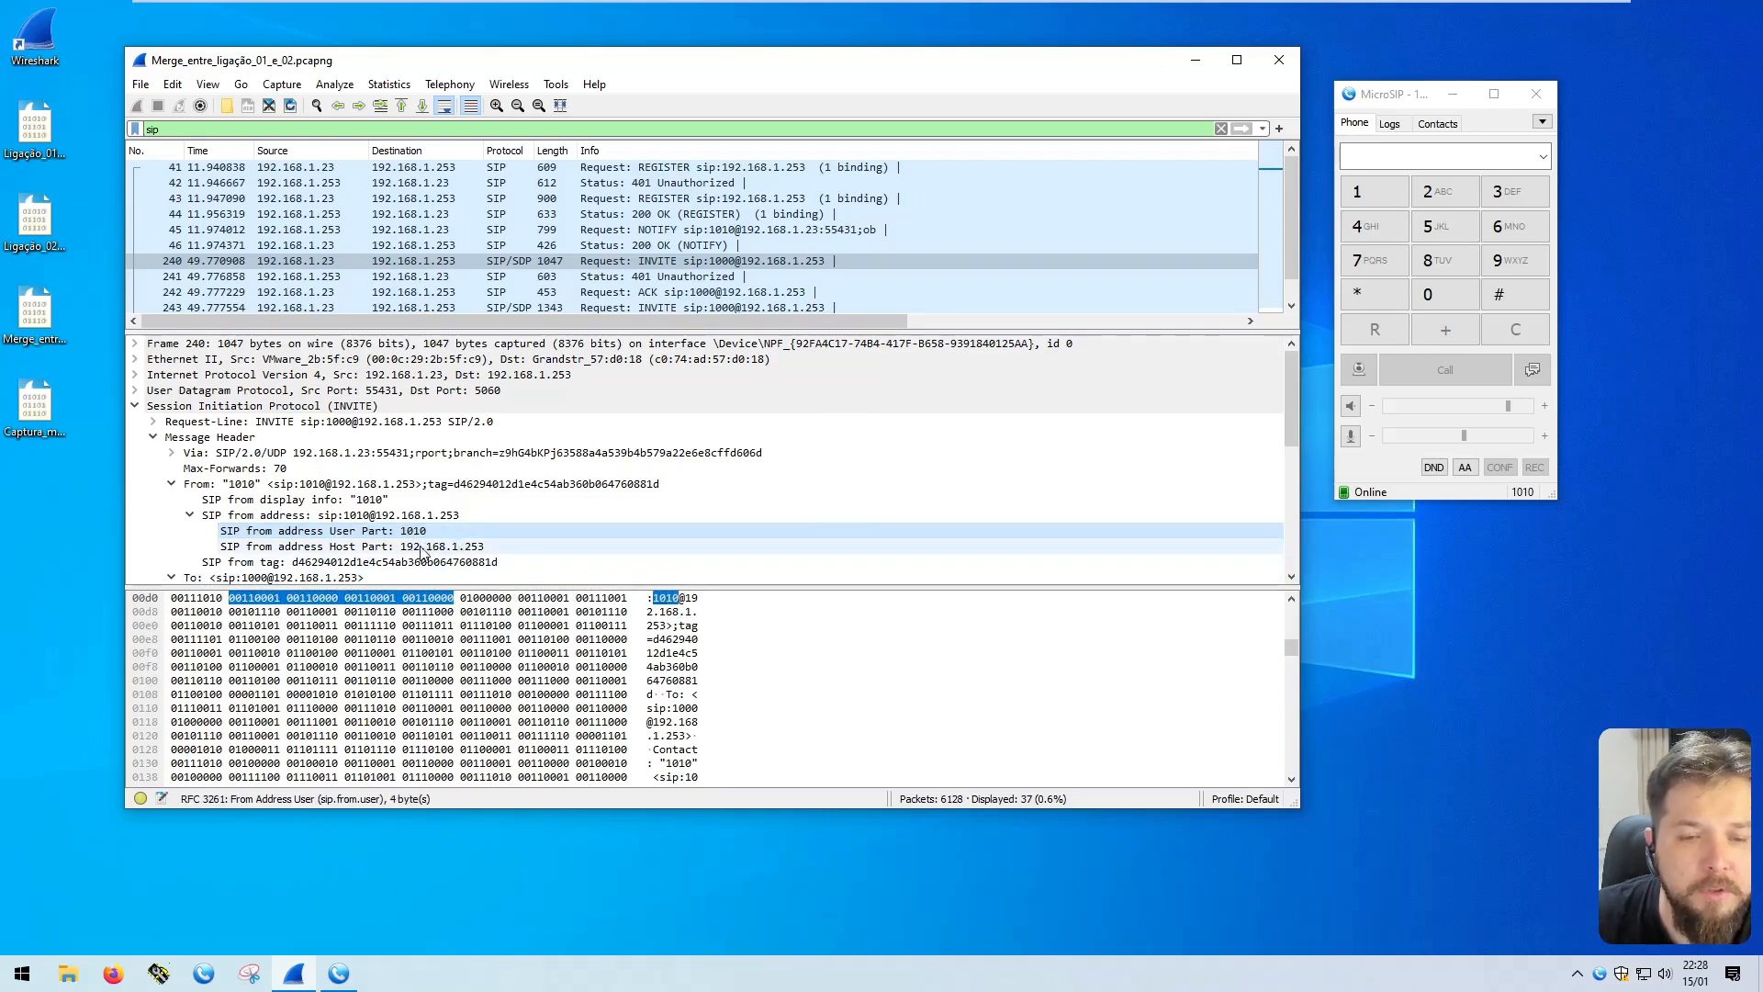
left_click(461, 546)
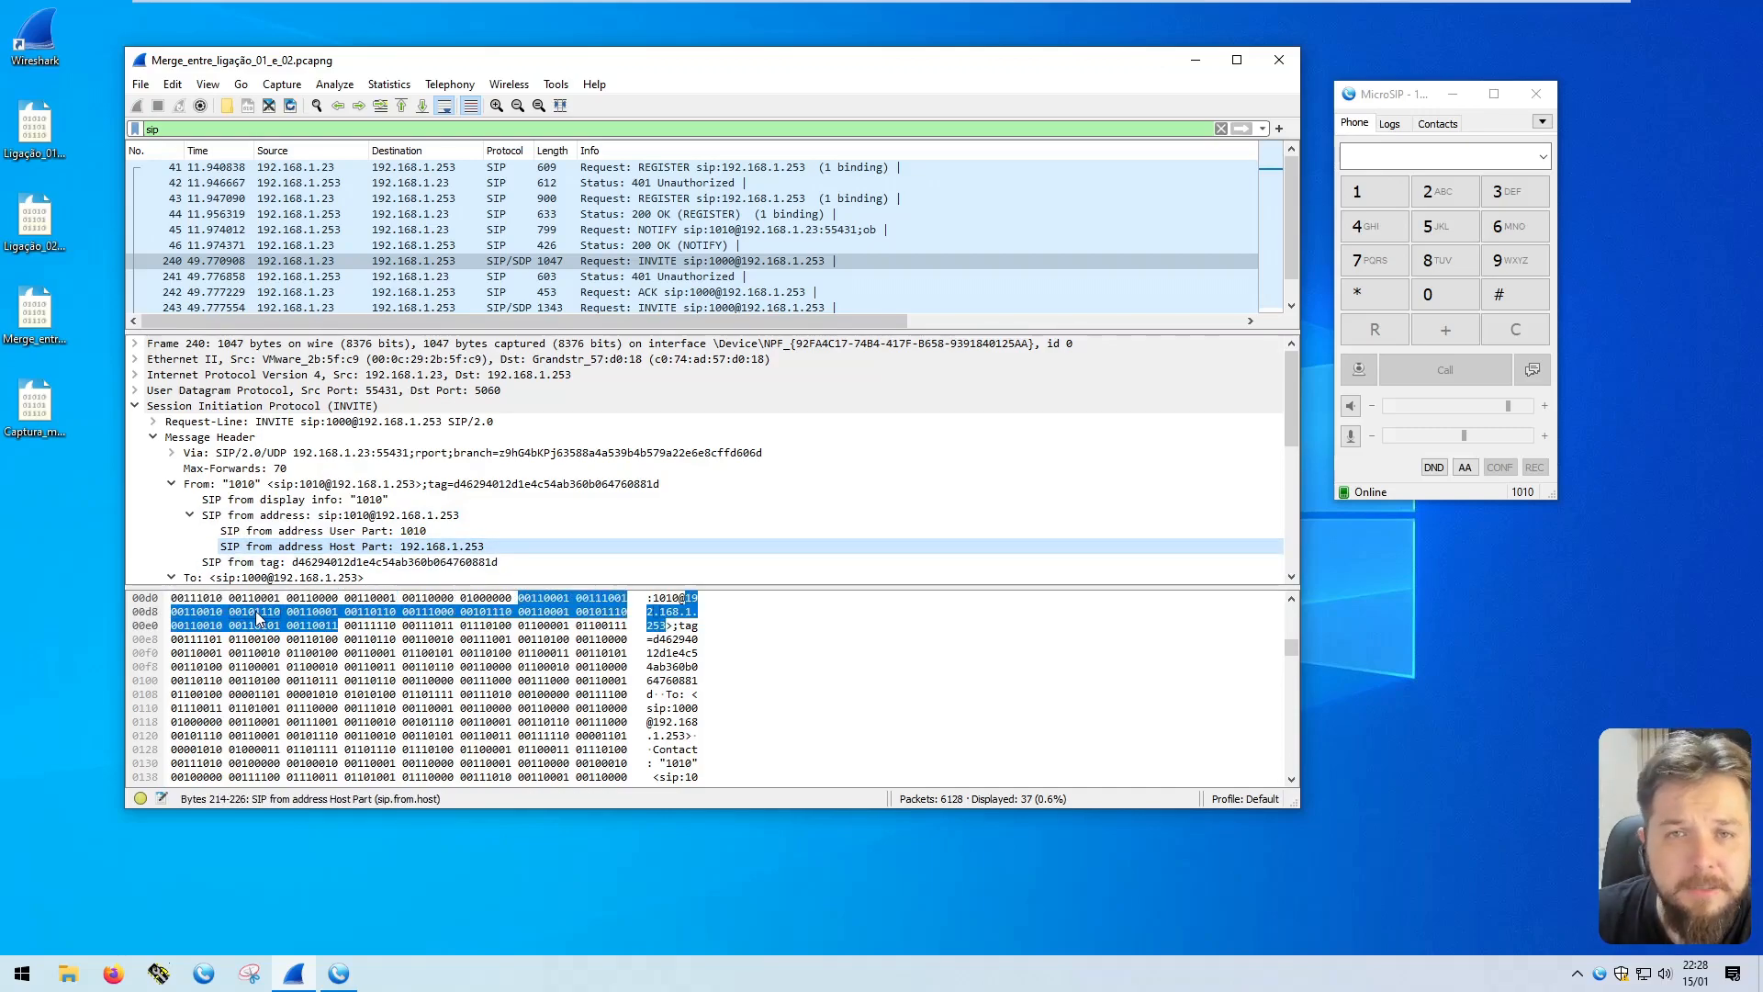
right_click(339, 626)
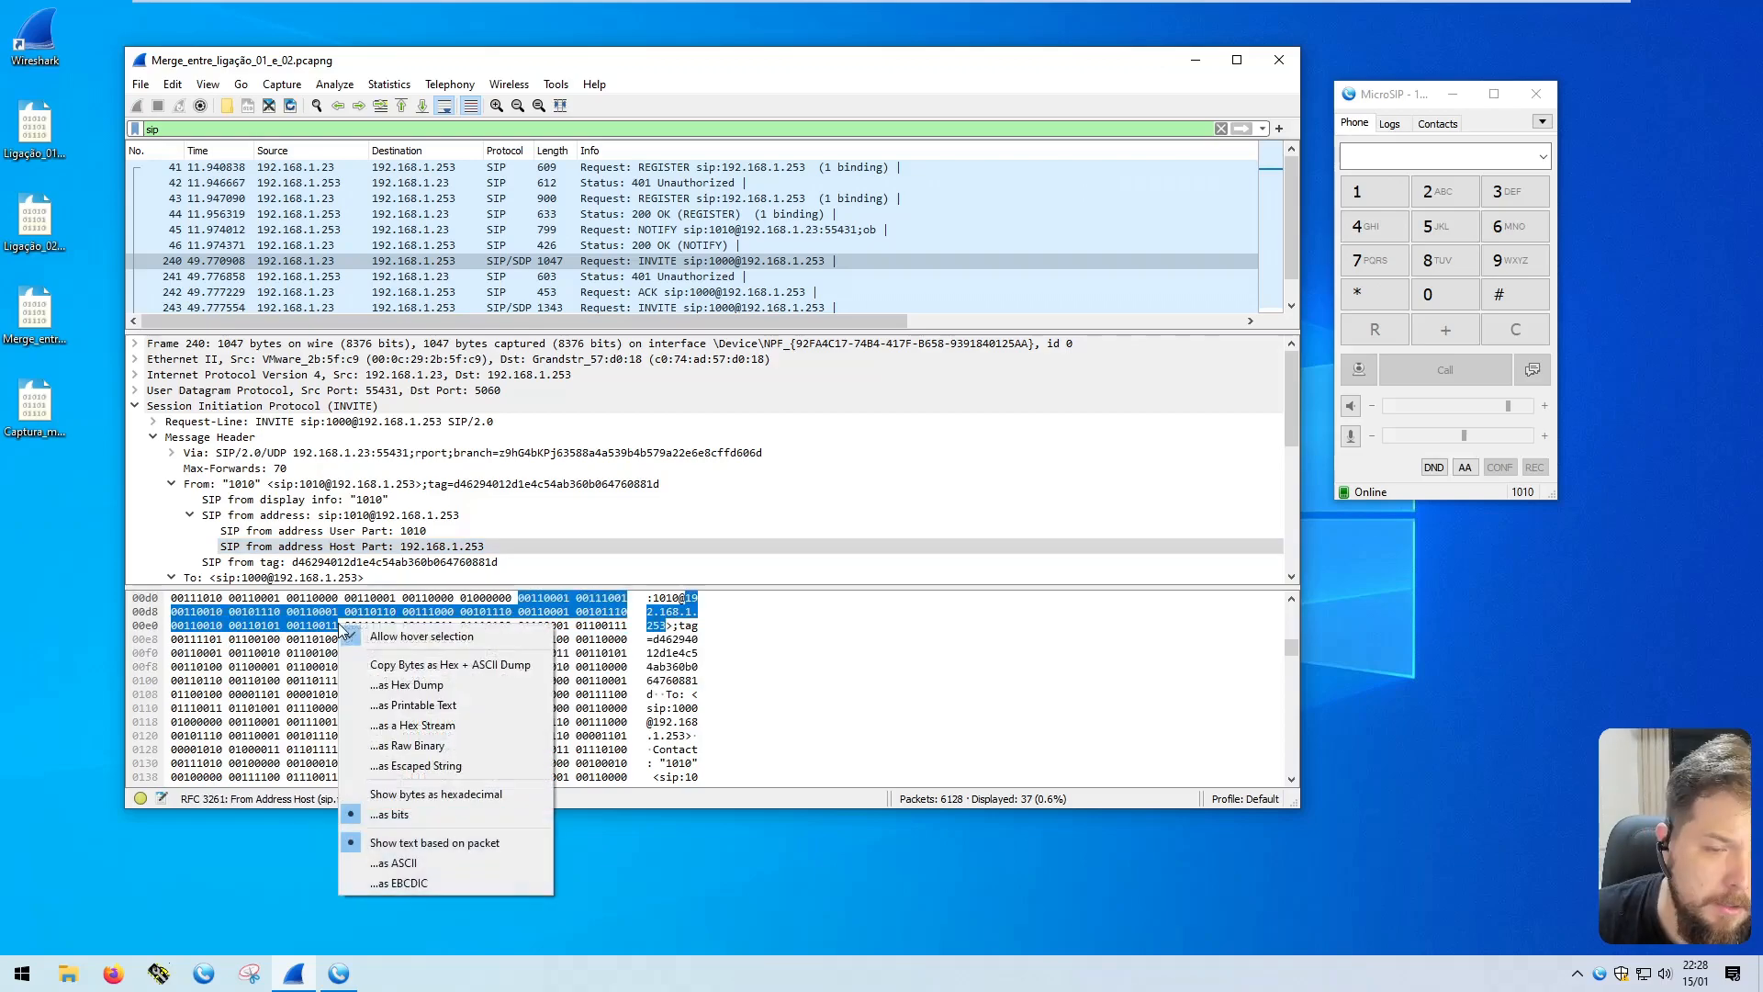
left_click(408, 795)
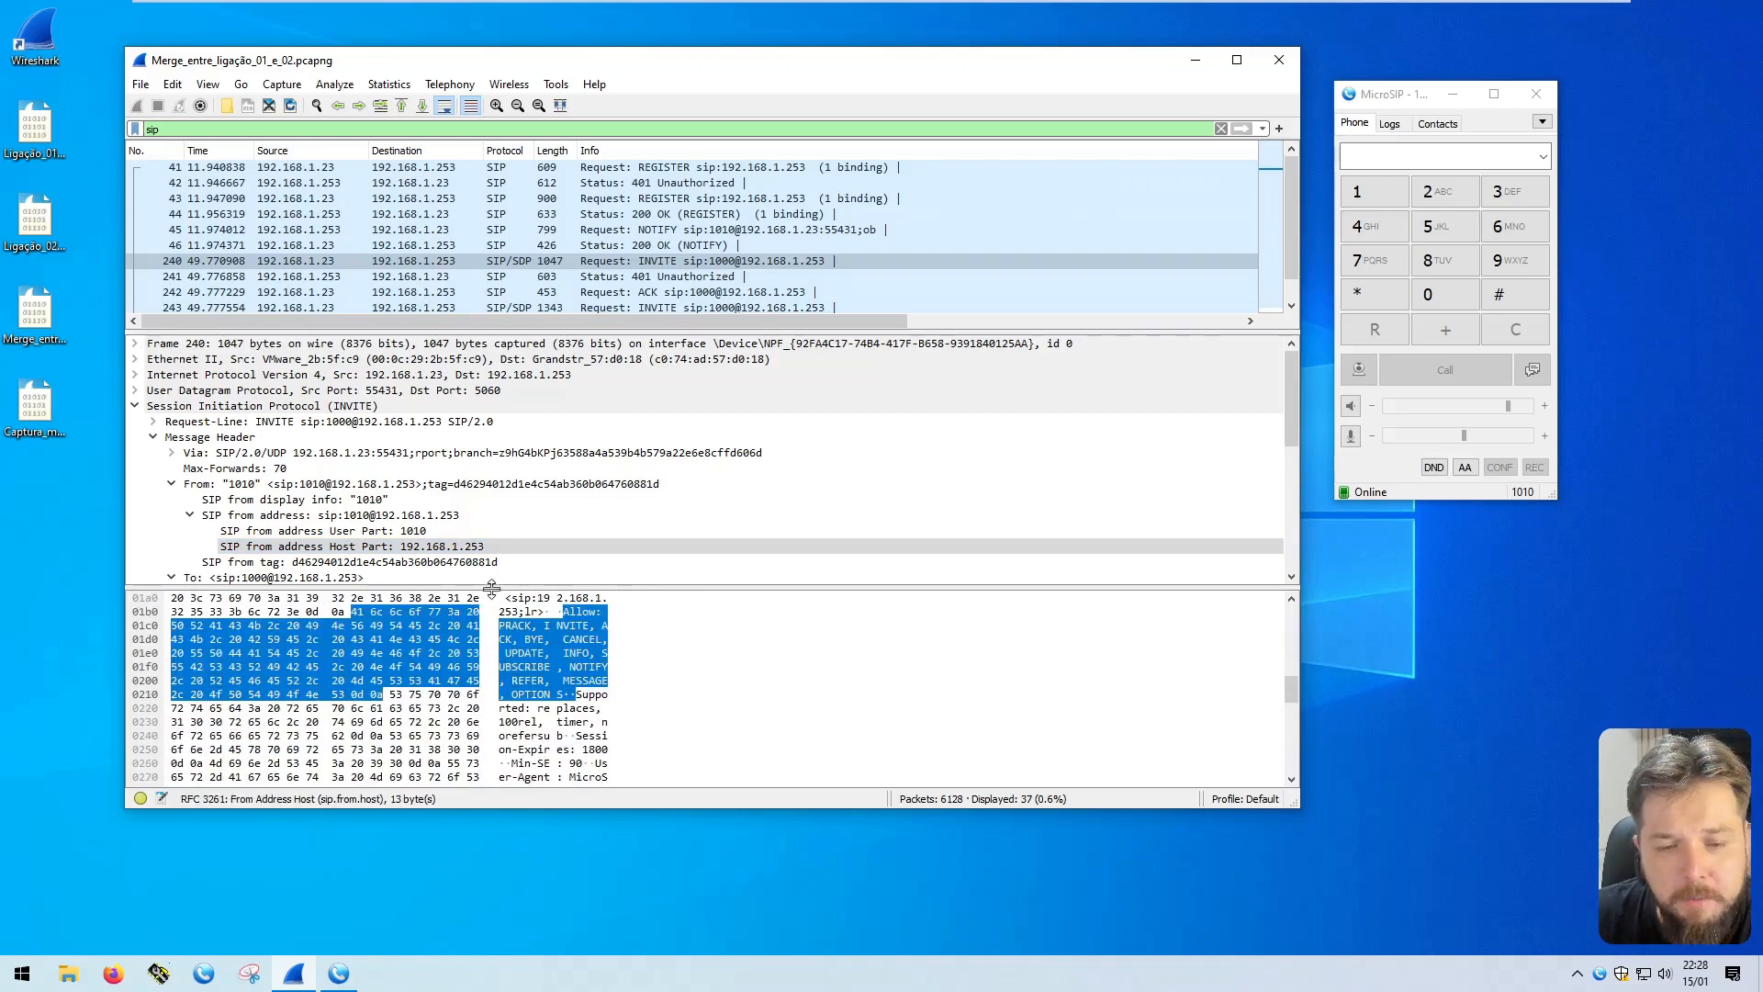
Step: Select packet 44, the 200 OK (REGISTER) response, and enlarge the packet details area to examine its SIP message header
left_click_drag(491, 586, 492, 559)
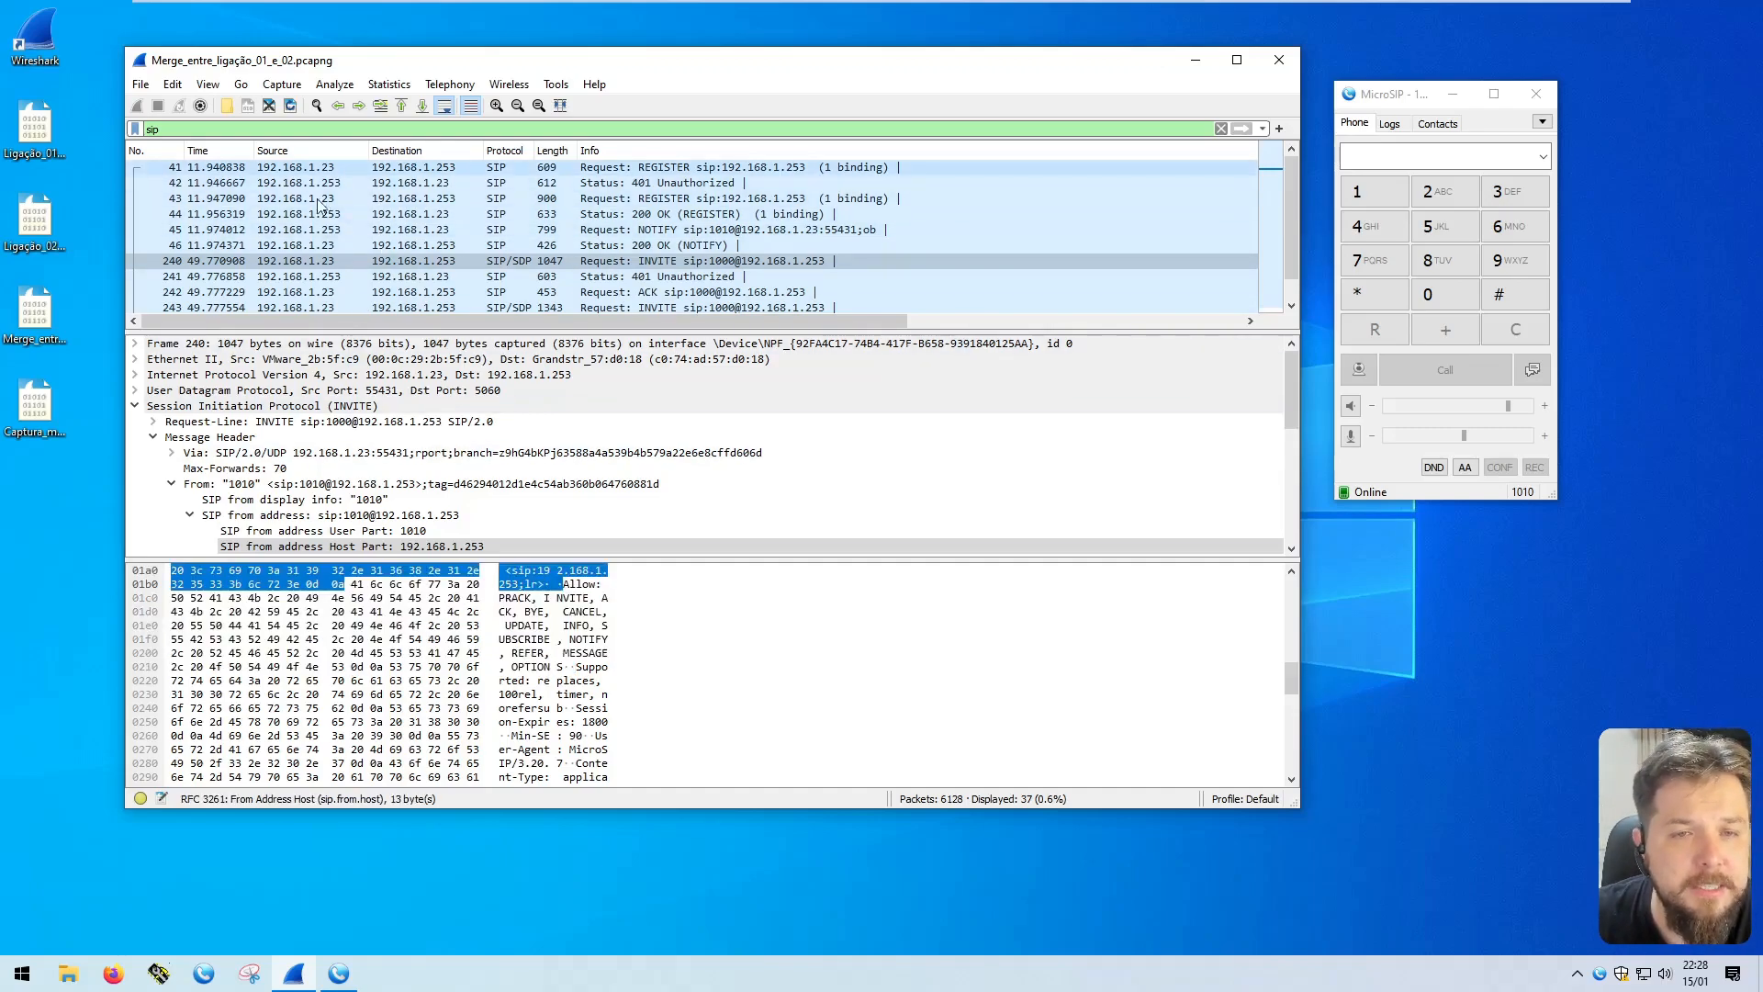
left_click(459, 262)
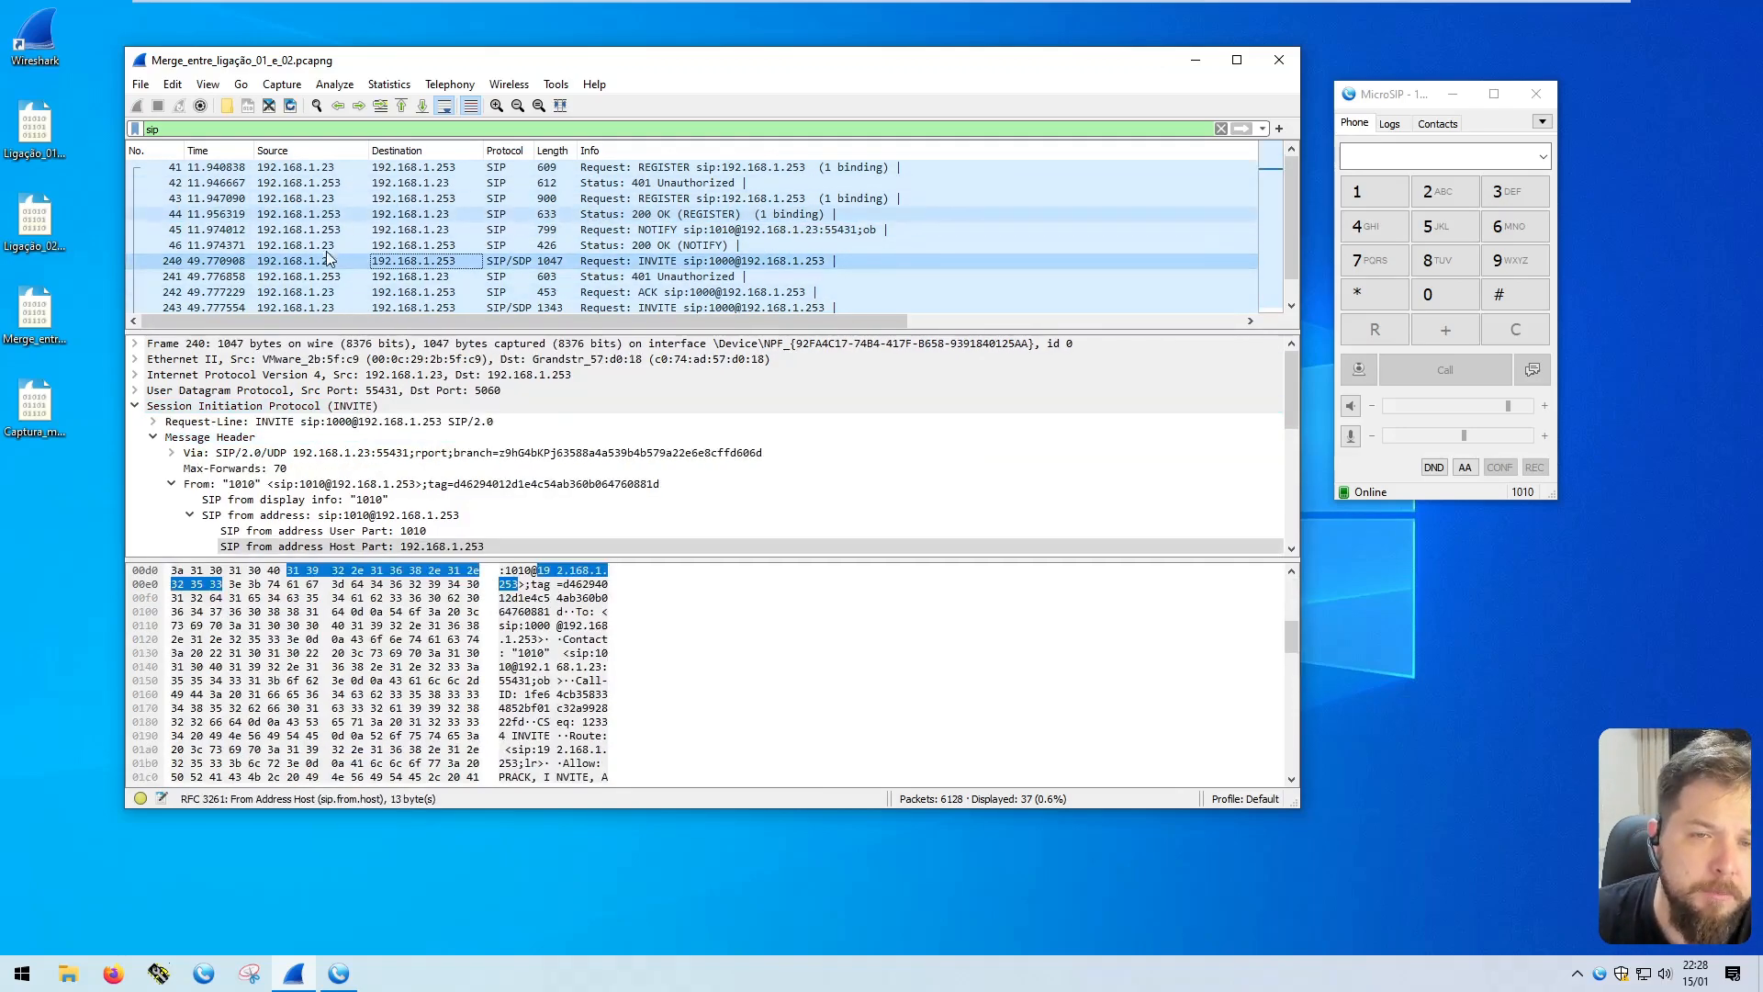
left_click(459, 214)
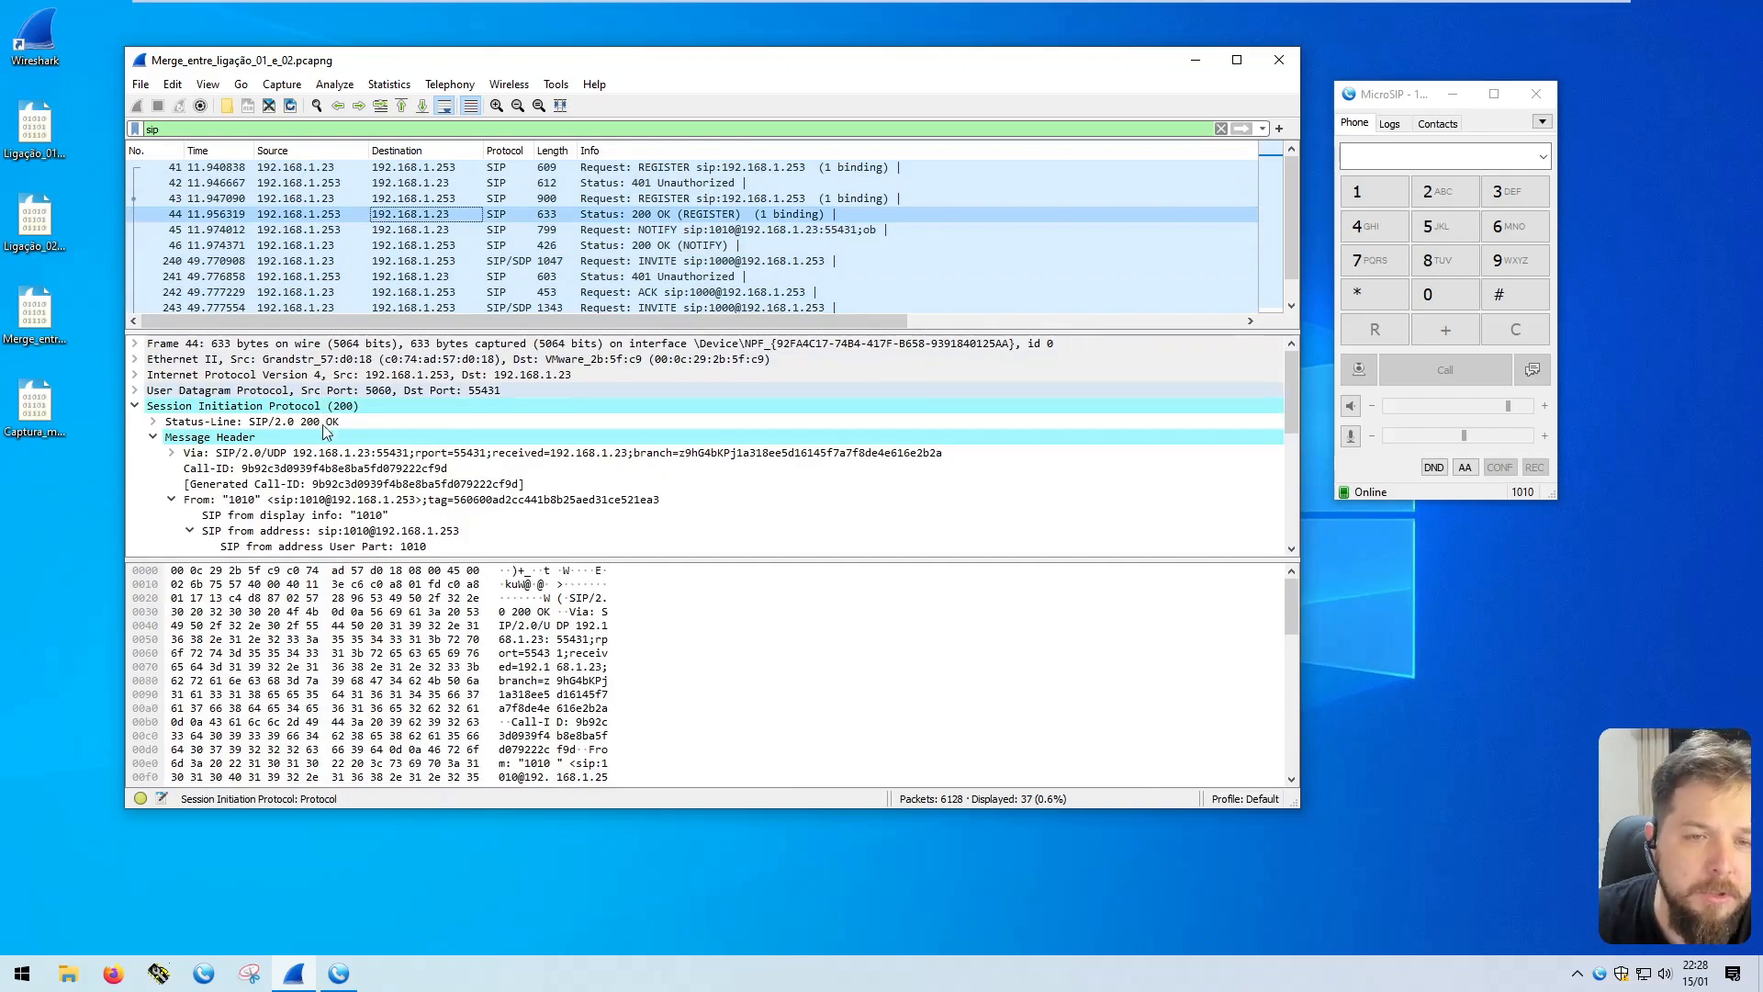
left_click_drag(297, 558, 296, 708)
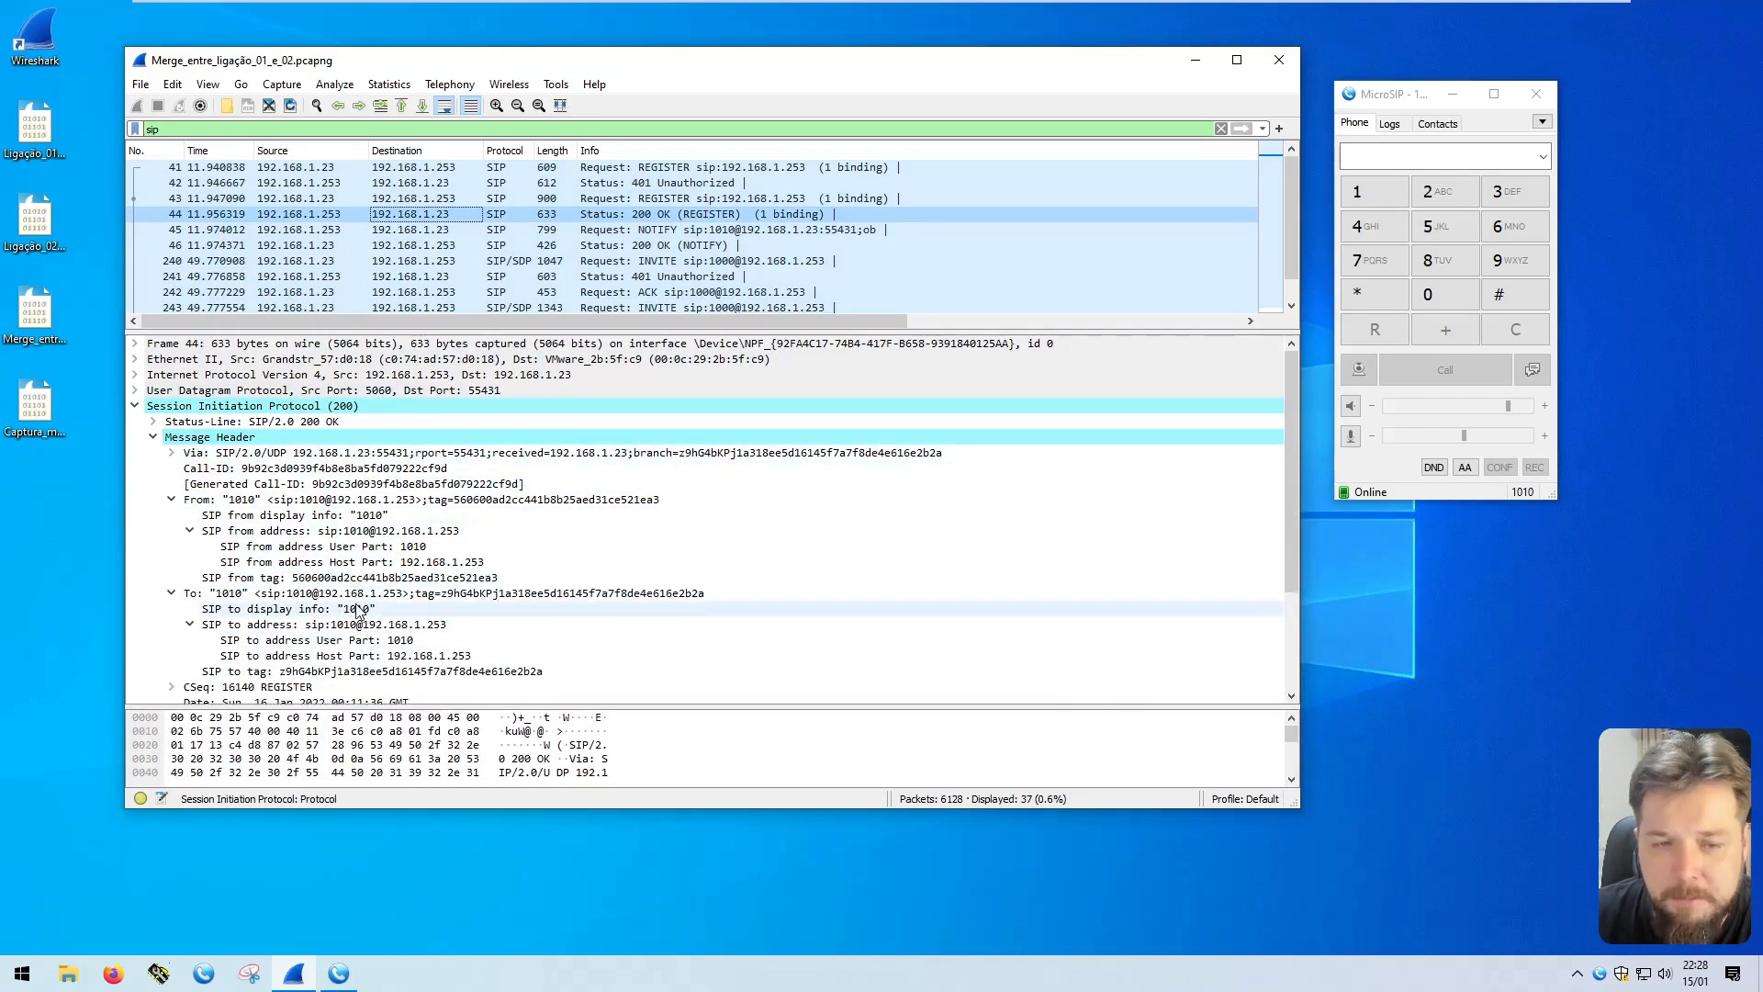
Step: Enlarge the packet bytes area and examine the bytes of packet 44's message header, from address user part and Date header
left_click_drag(368, 709, 330, 464)
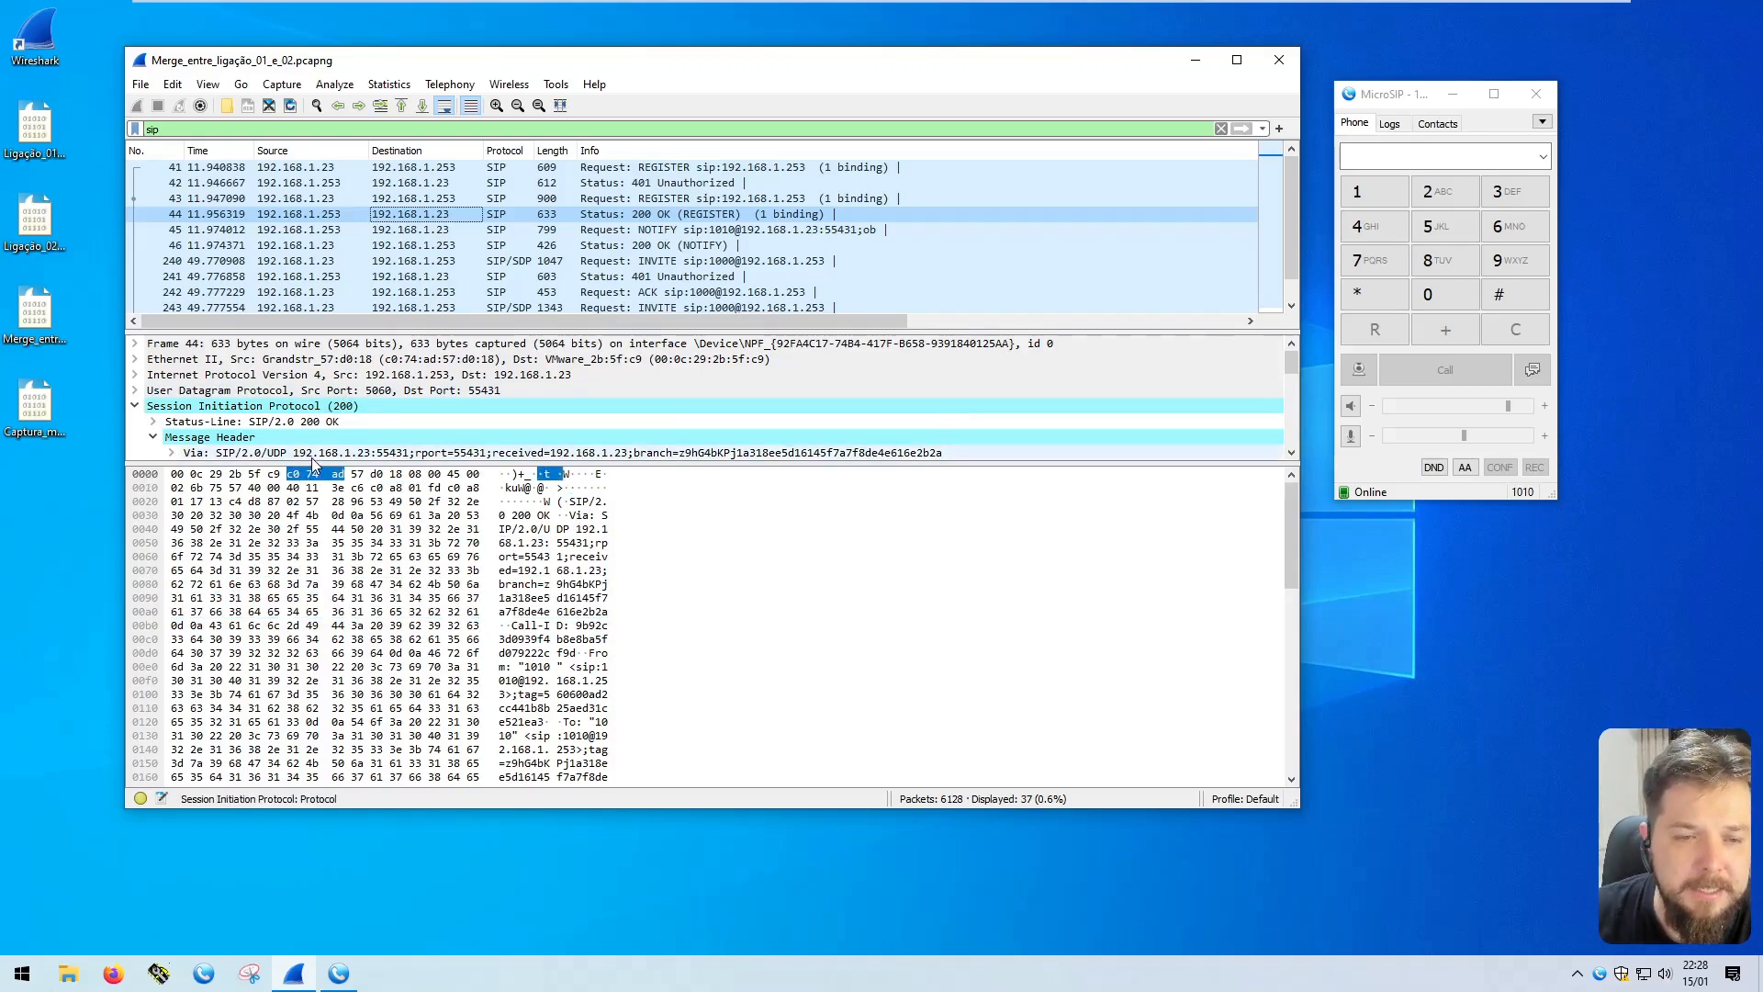
left_click(294, 437)
scroll(266, 422, "down", 2)
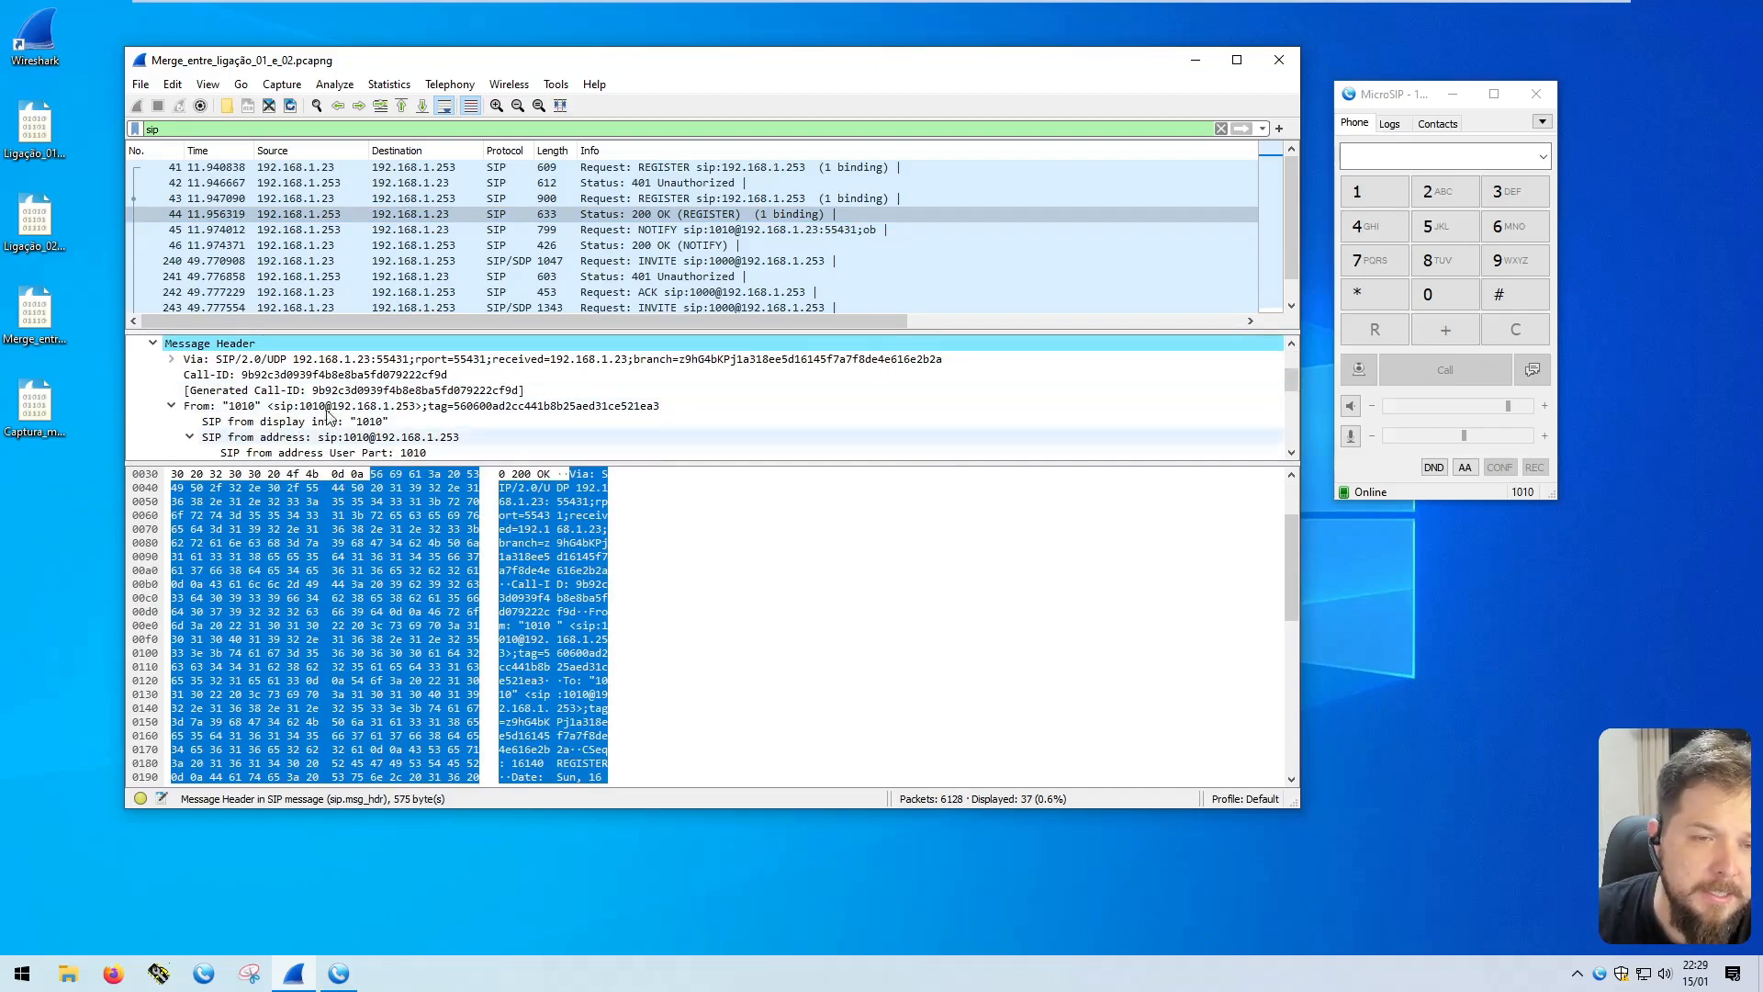
left_click(294, 452)
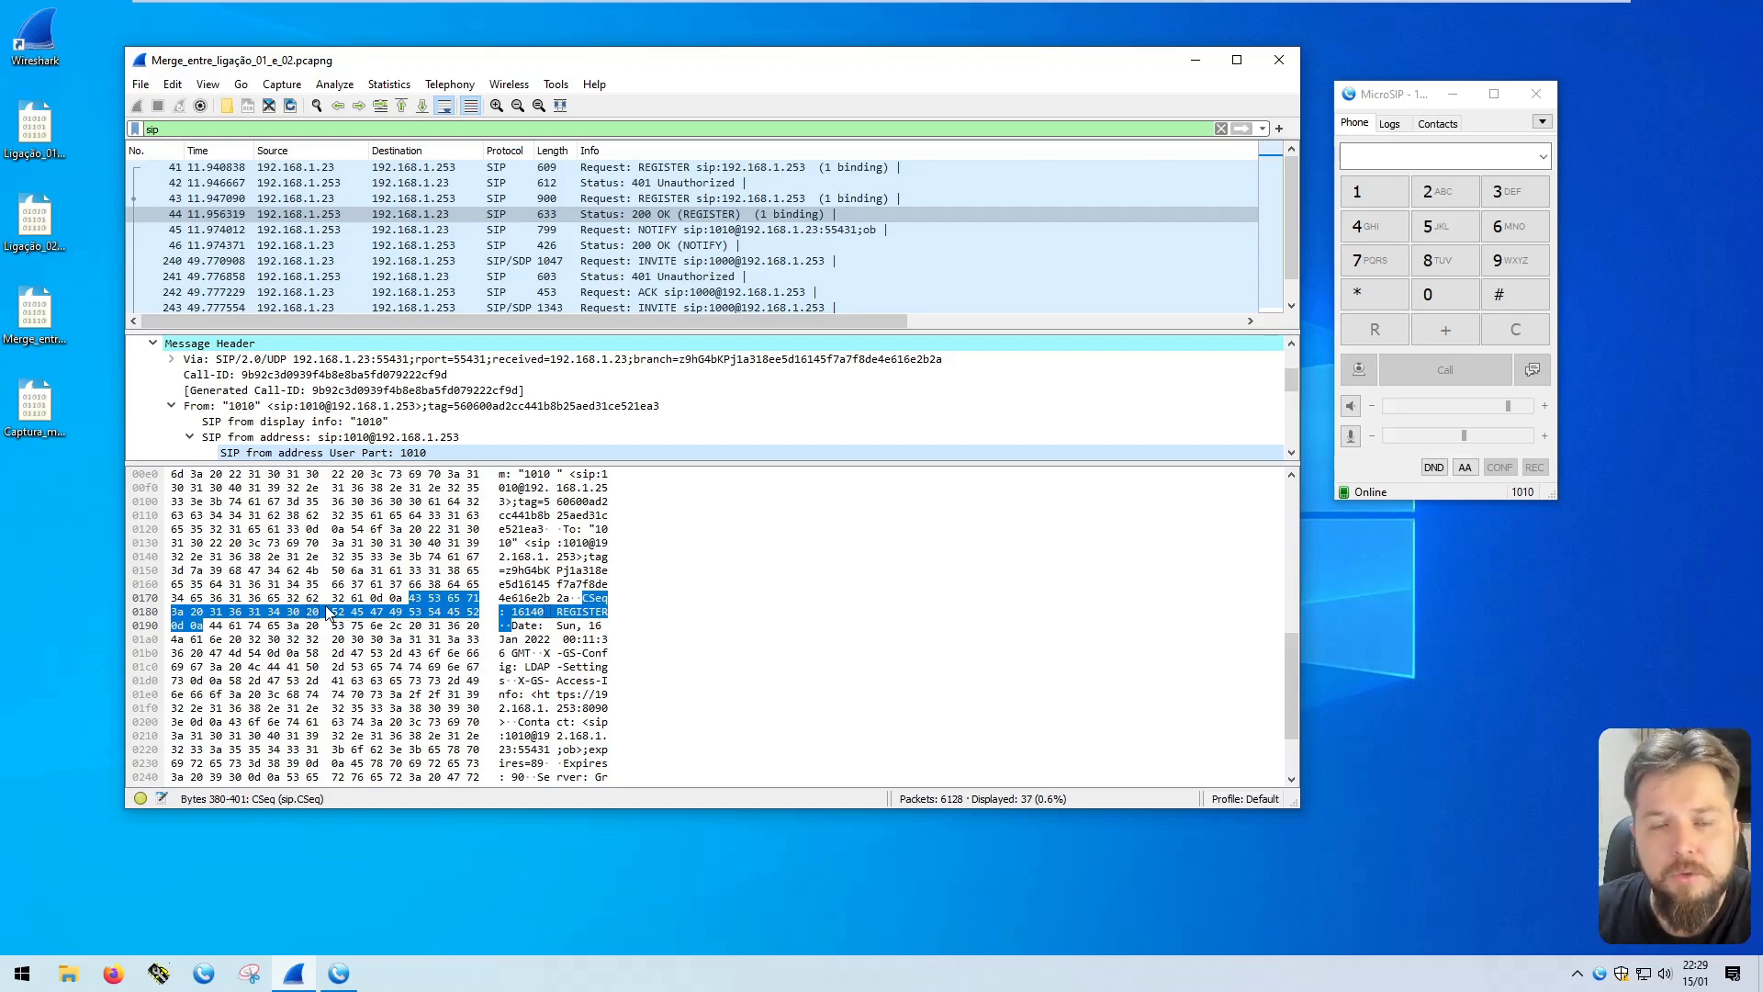
left_click(312, 634)
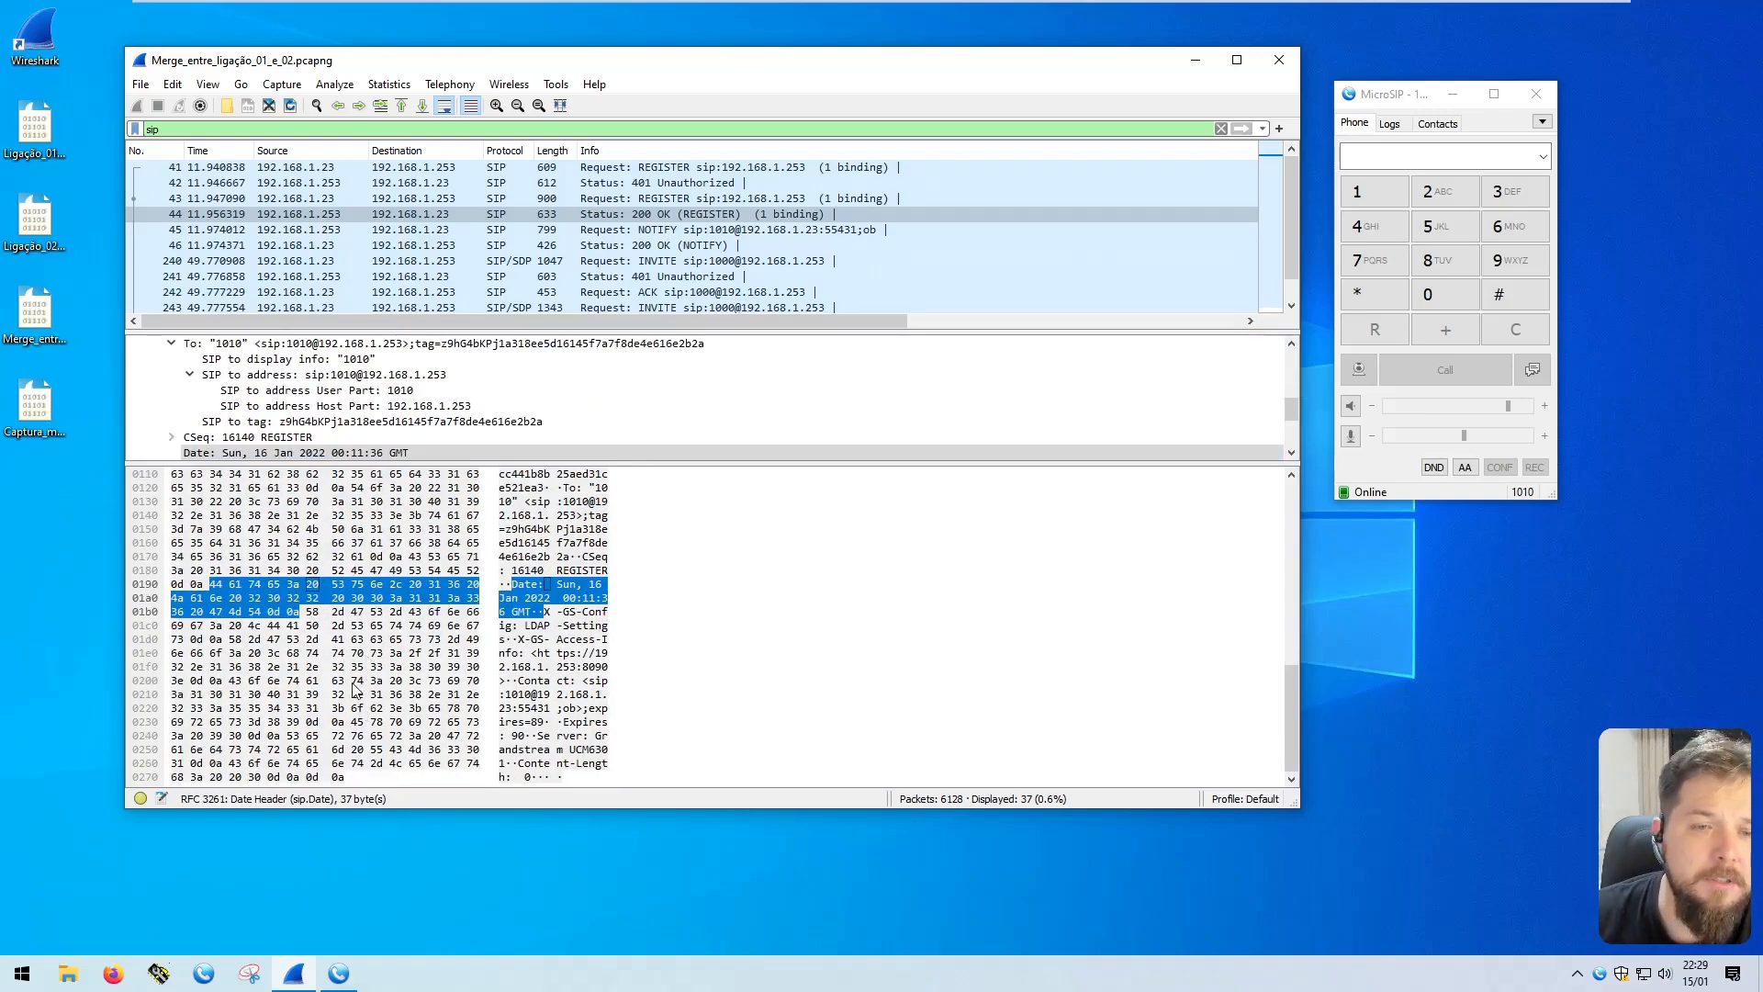
left_click_drag(356, 465, 356, 470)
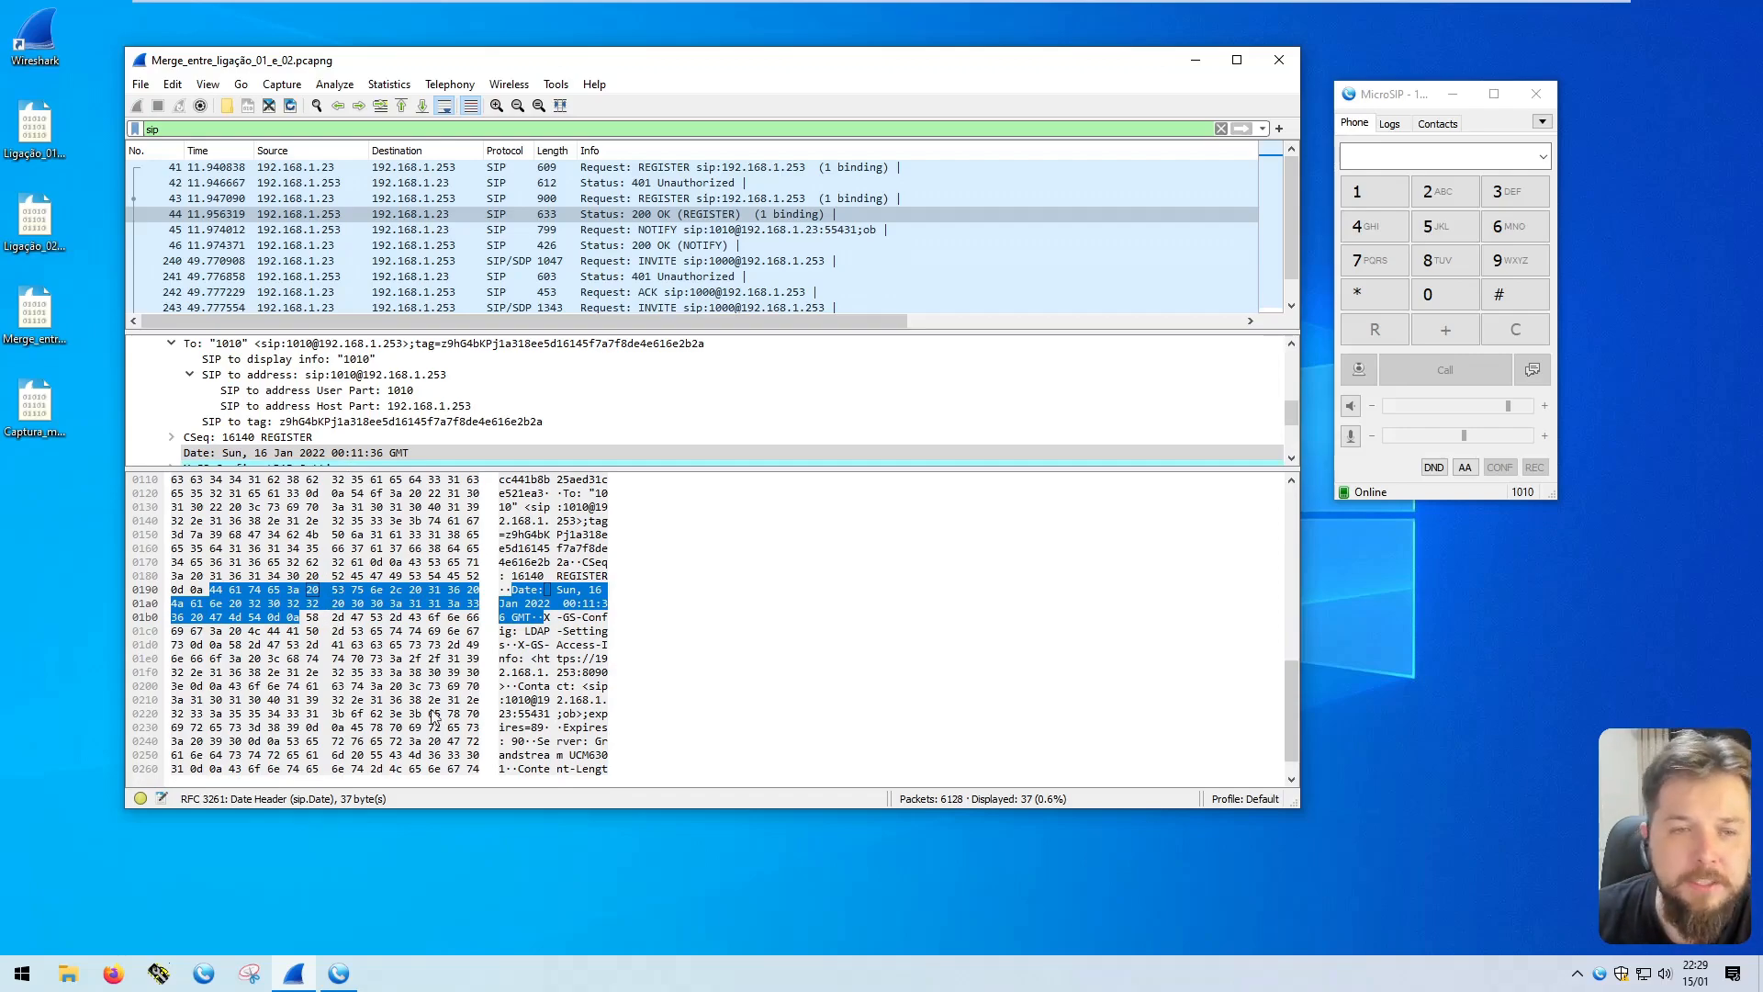
scroll(313, 587, "down", 1)
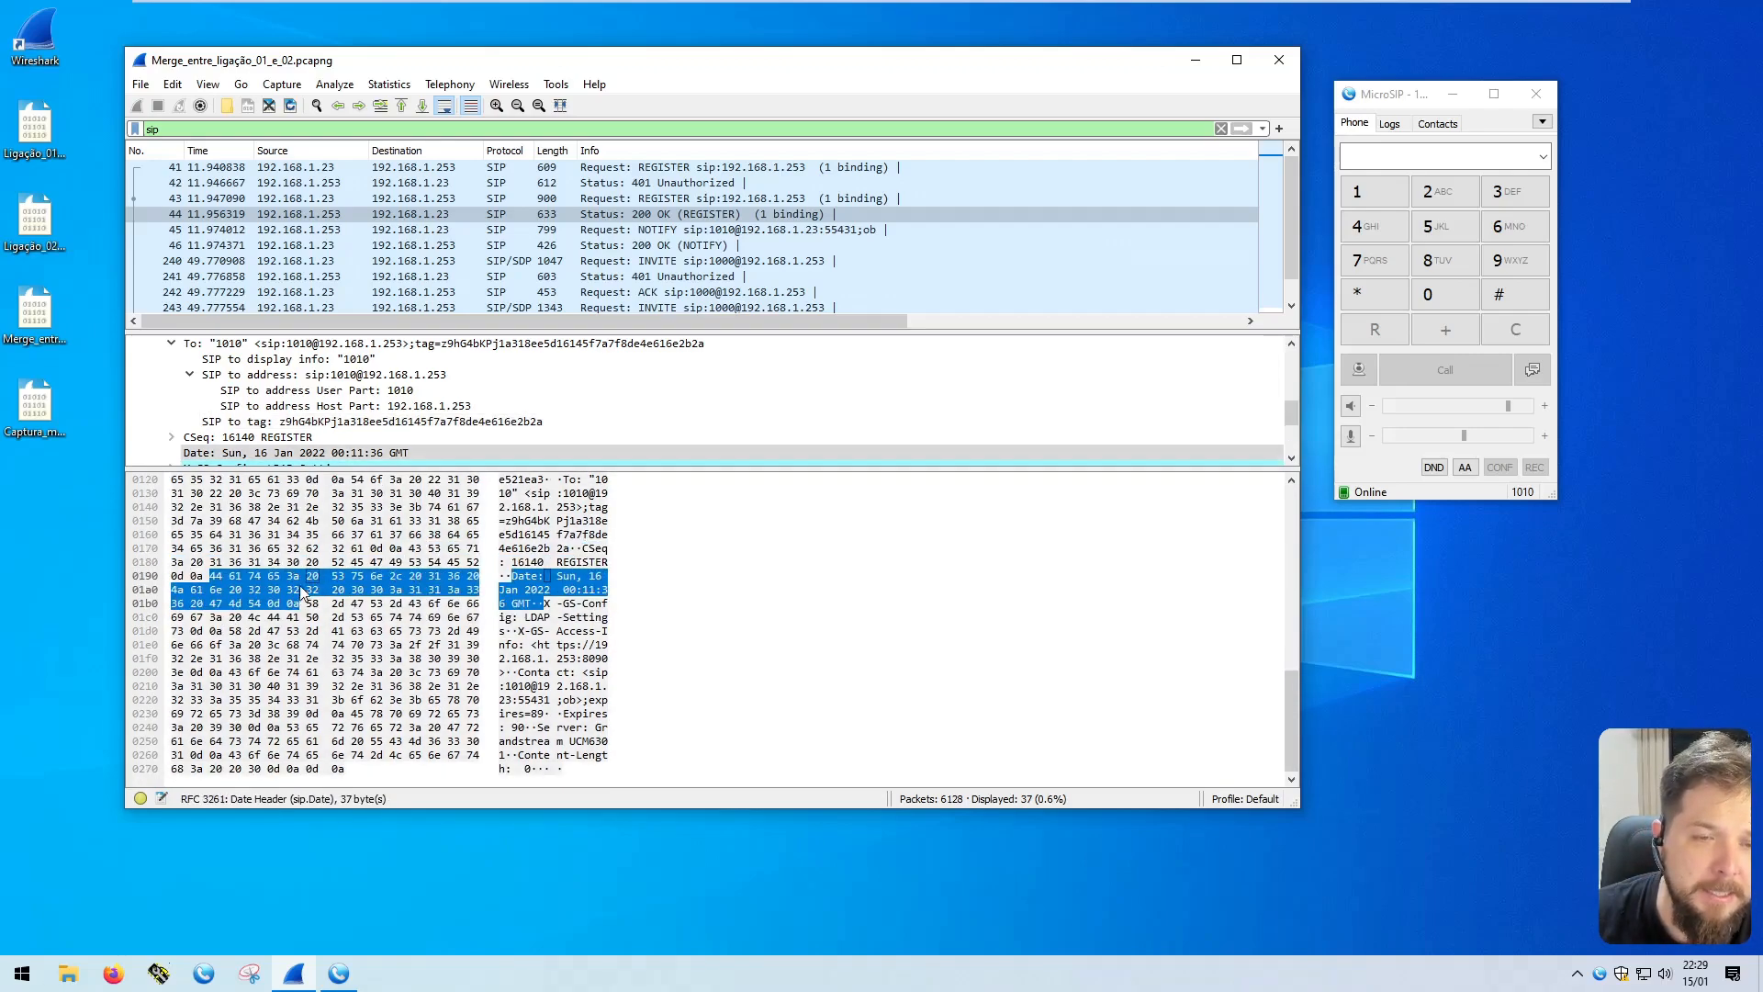
Step: Hide the packet bytes area and shrink the packet list to give the packet details more room
left_click(208, 84)
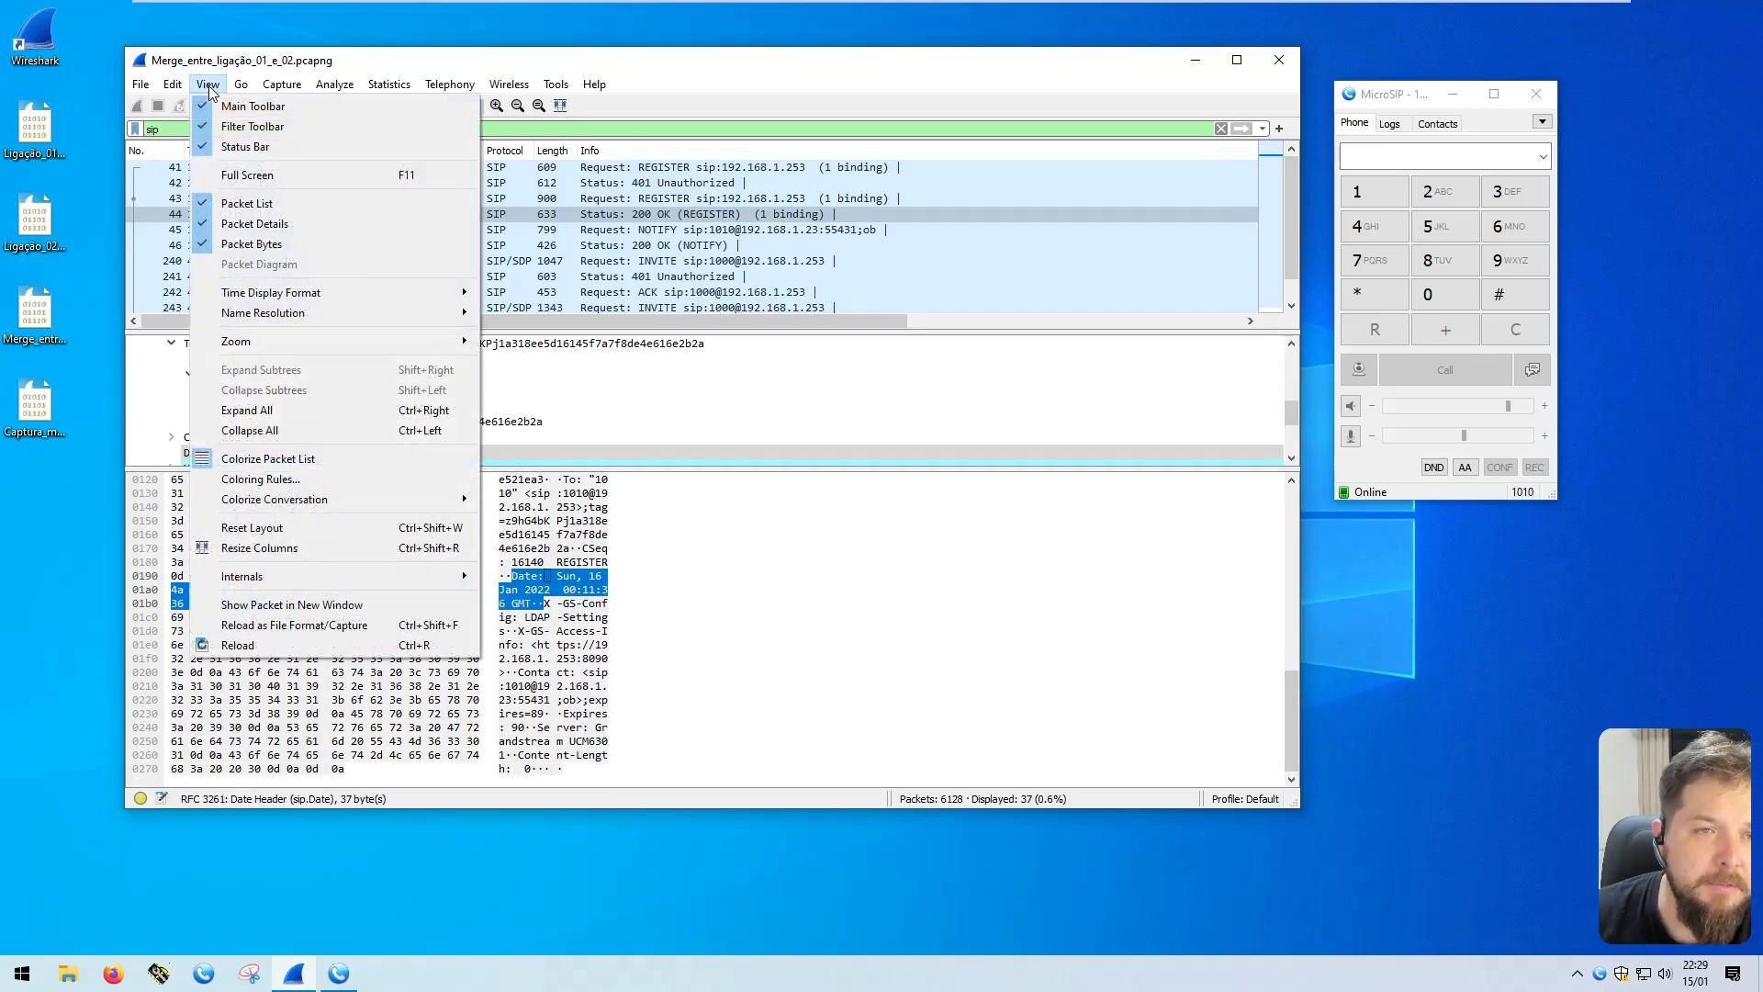
left_click(234, 246)
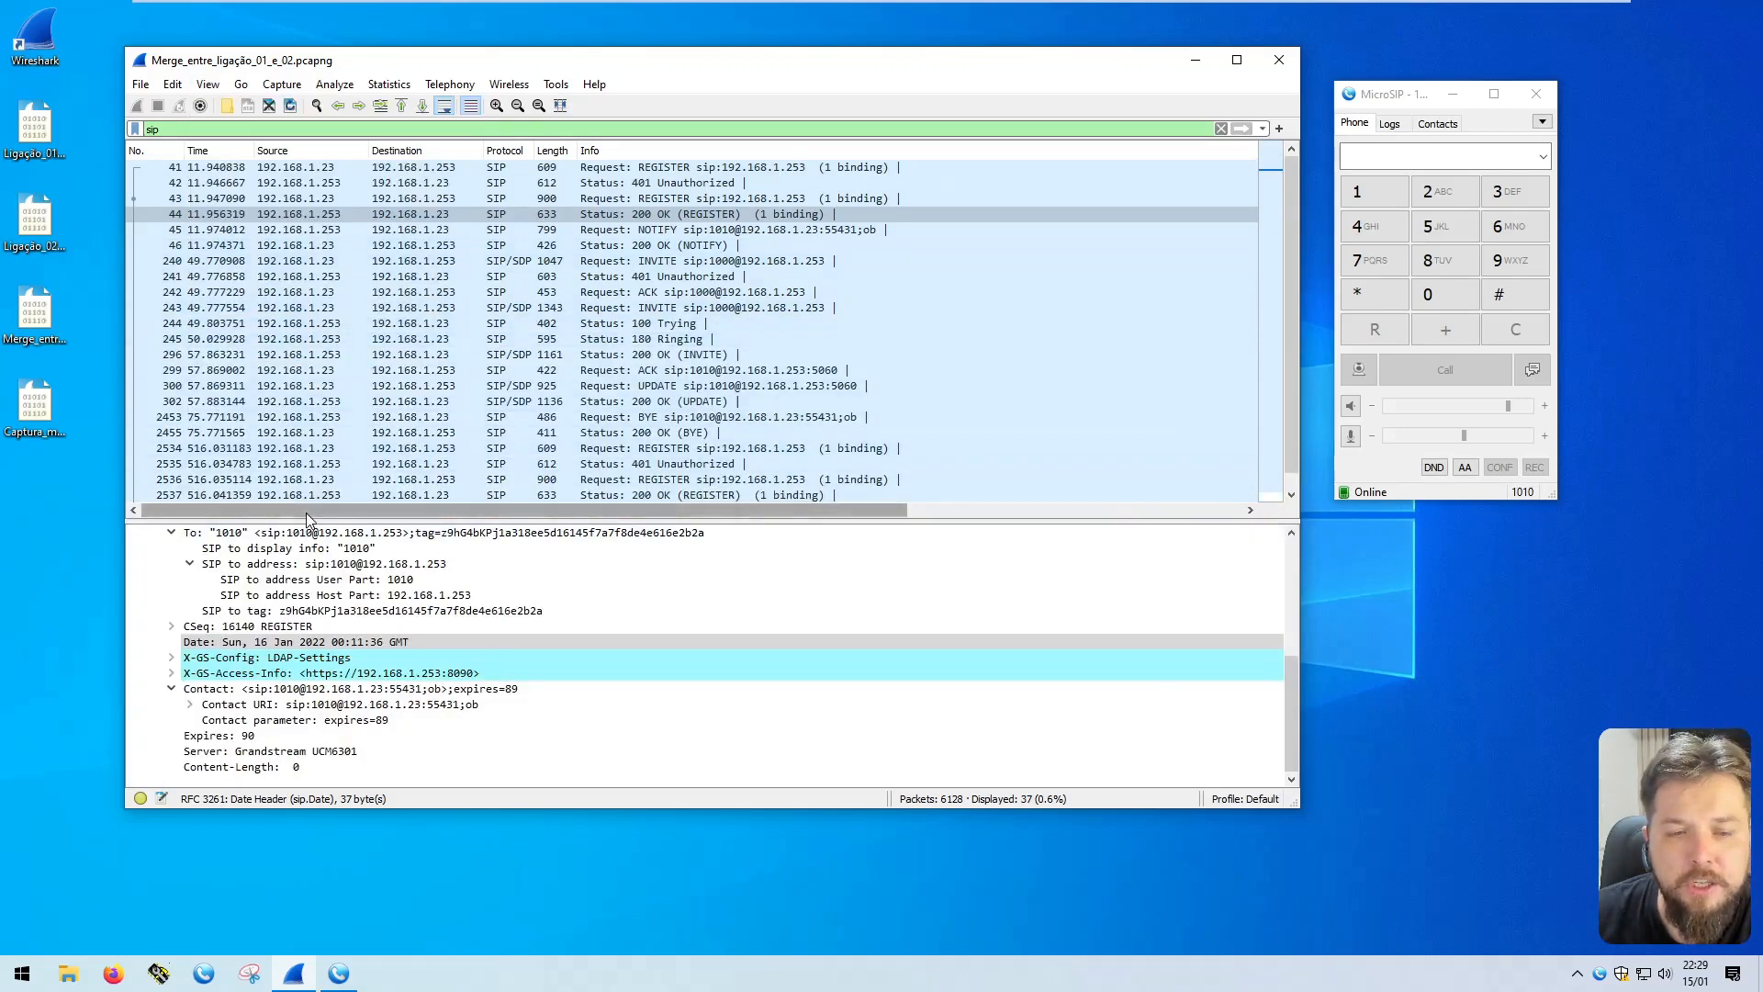
left_click_drag(308, 517, 322, 394)
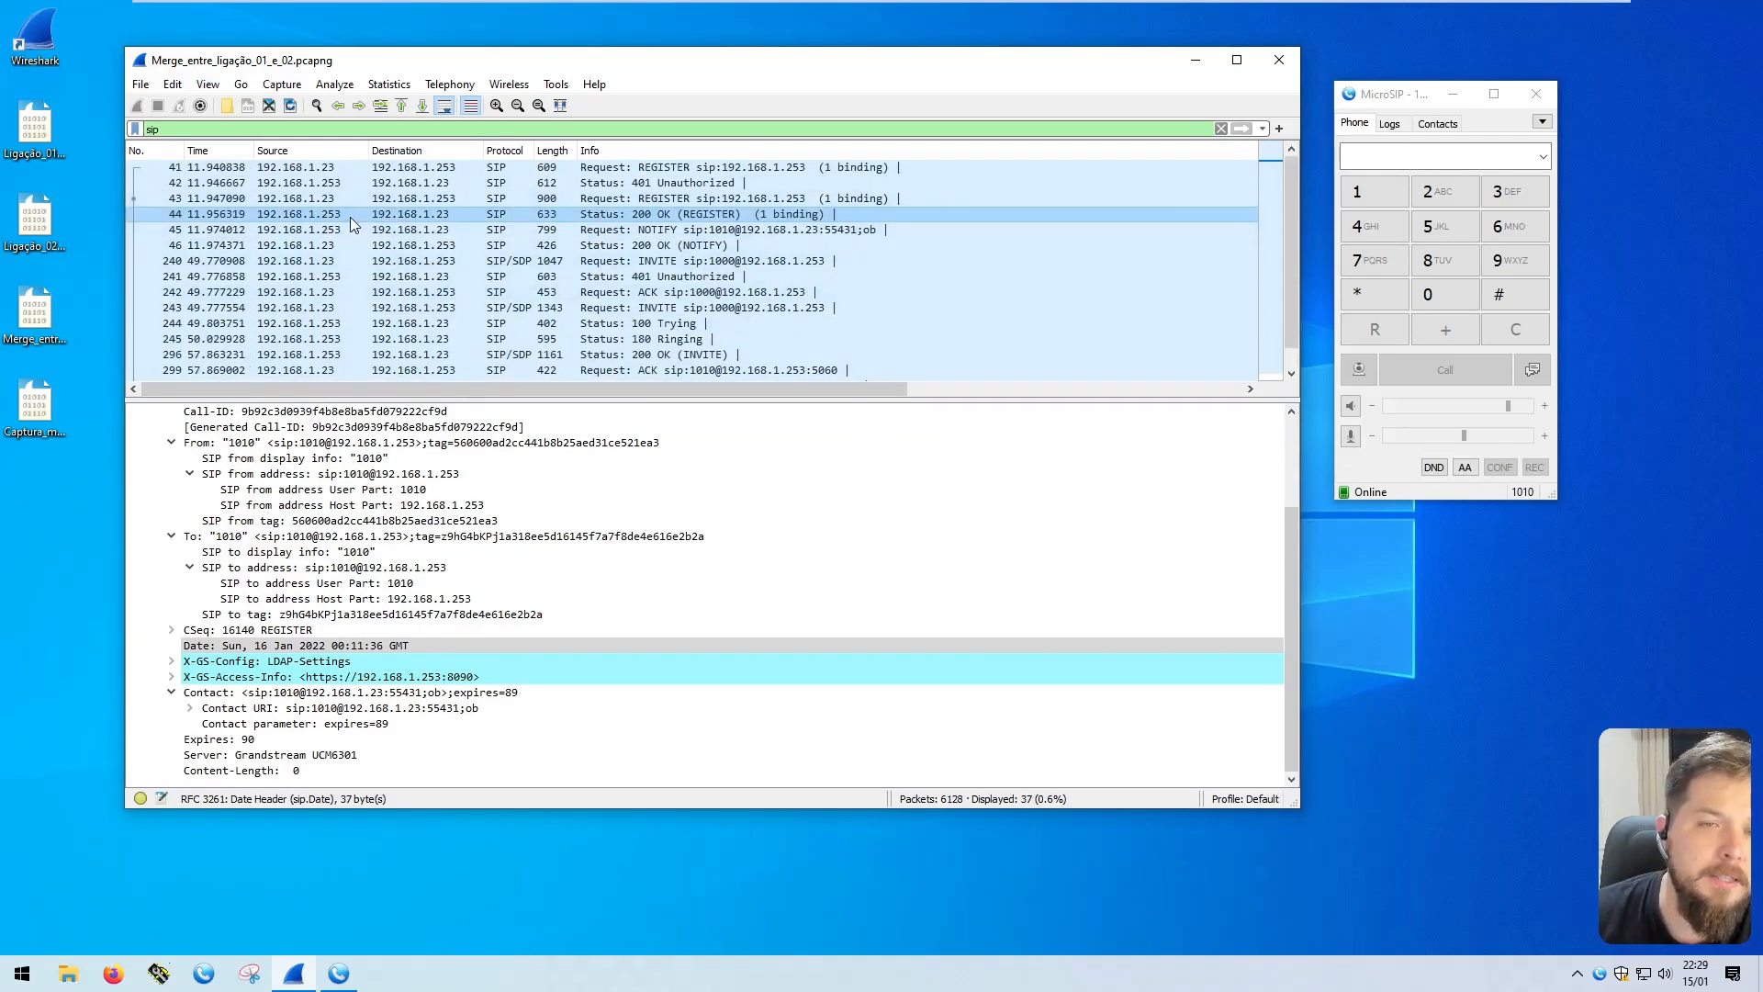
Step: Inspect the SIP details of packets 46, 241, 244, 245 and 45 in turn, and collapse packet 45's Session Initiation Protocol layer
left_click(345, 246)
left_click(340, 278)
left_click(329, 324)
left_click(326, 338)
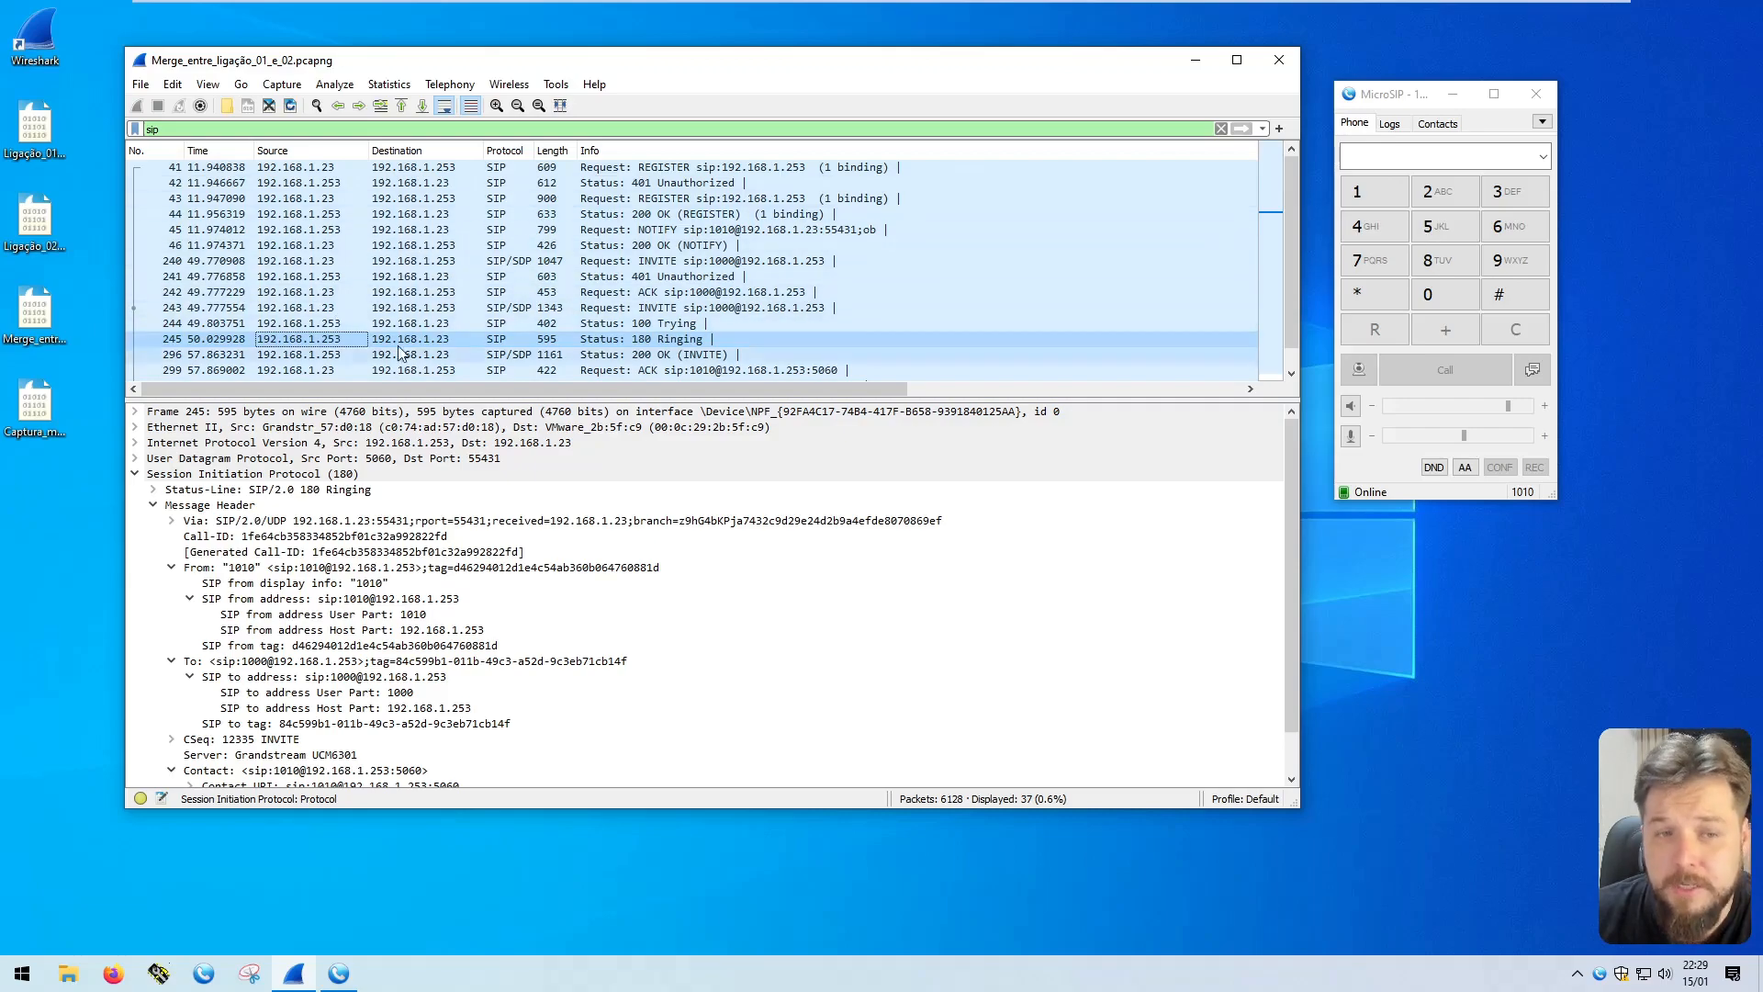
left_click(342, 230)
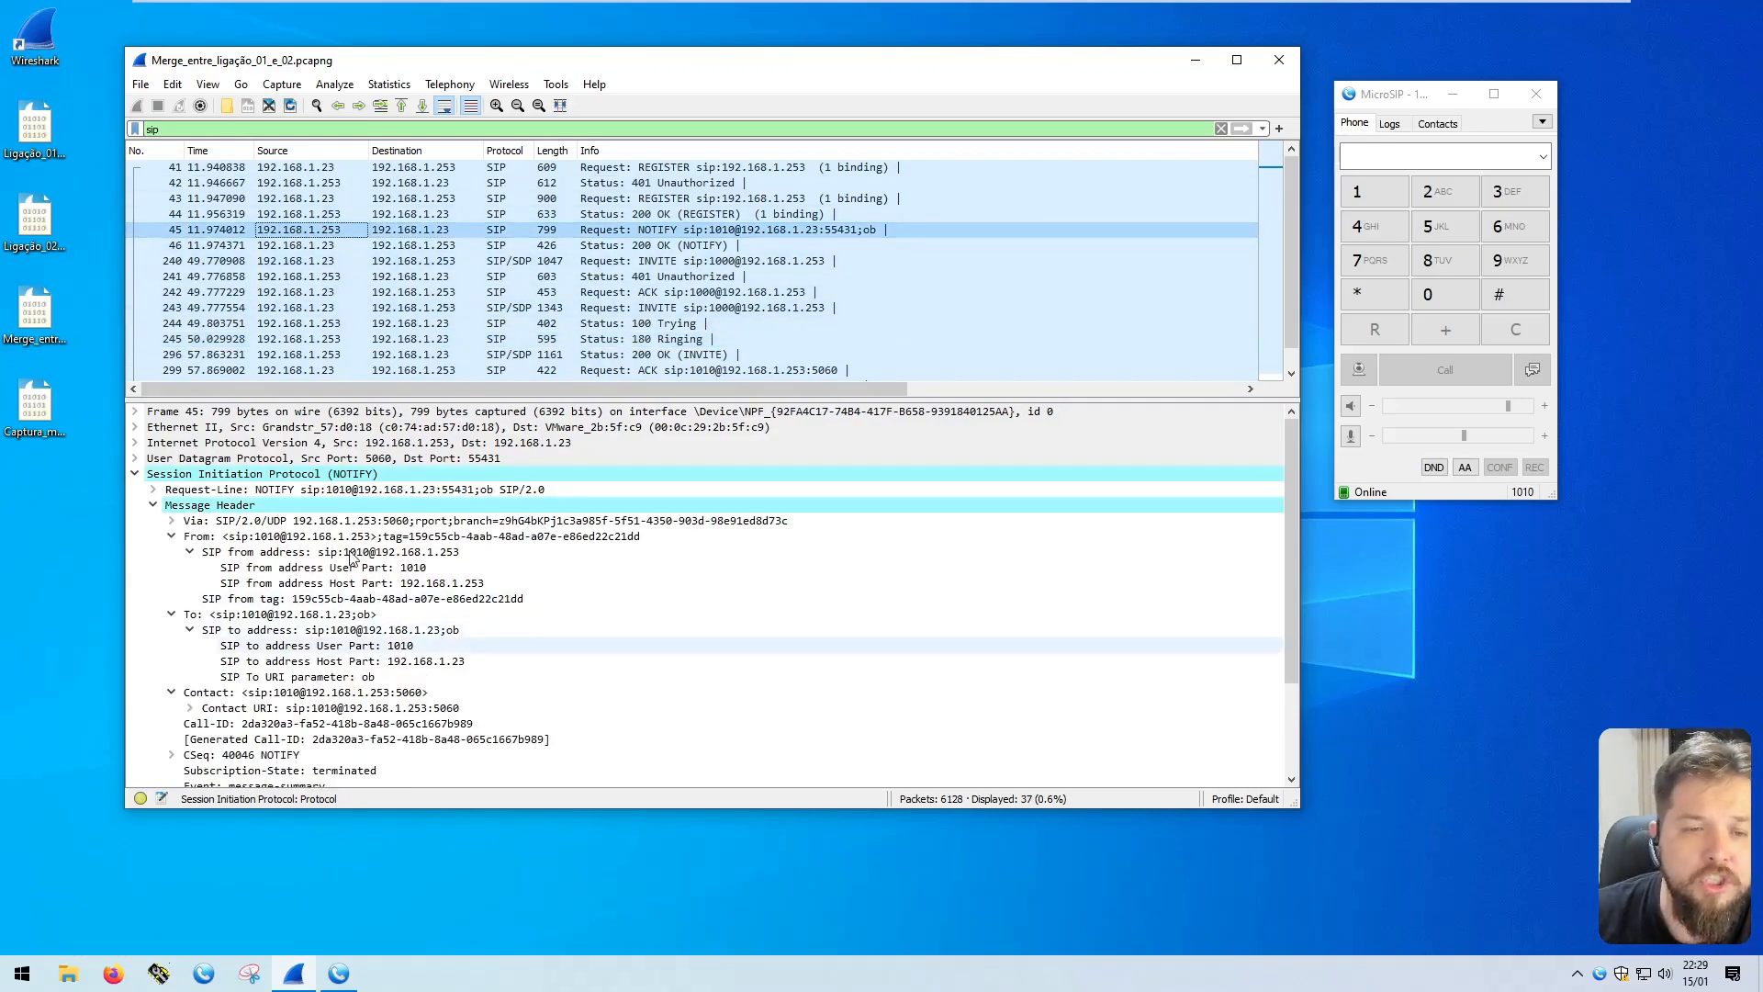
left_click(135, 474)
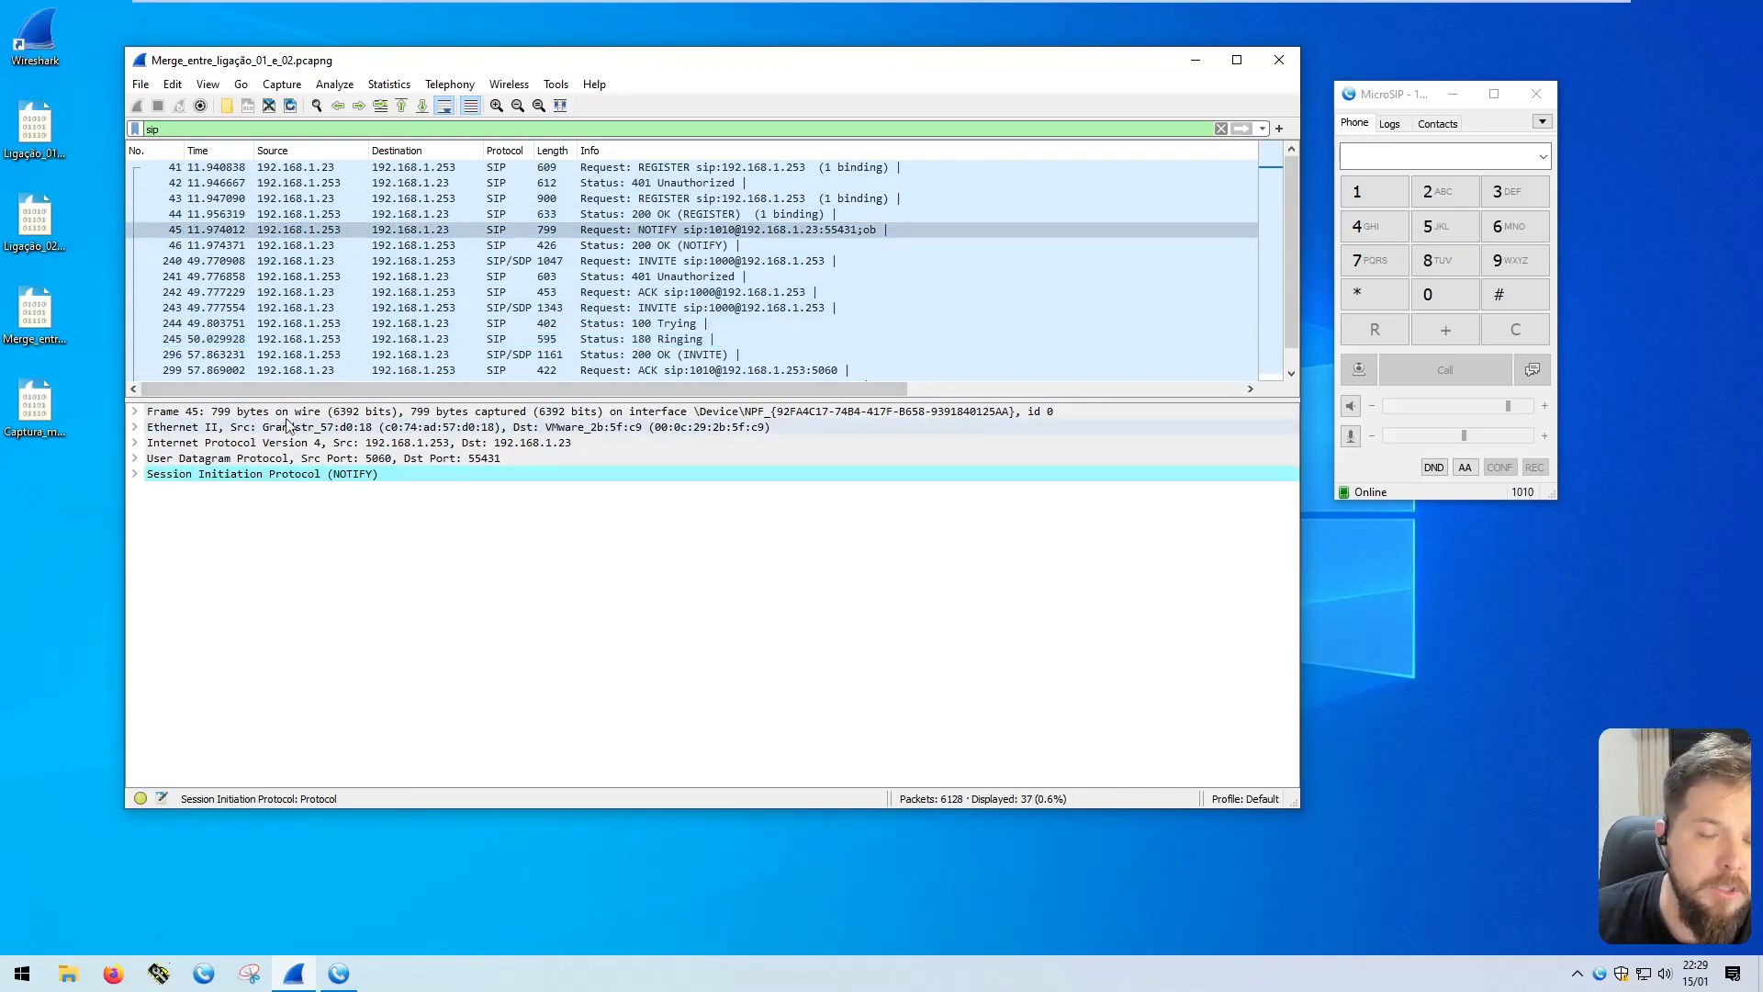
left_click(320, 232)
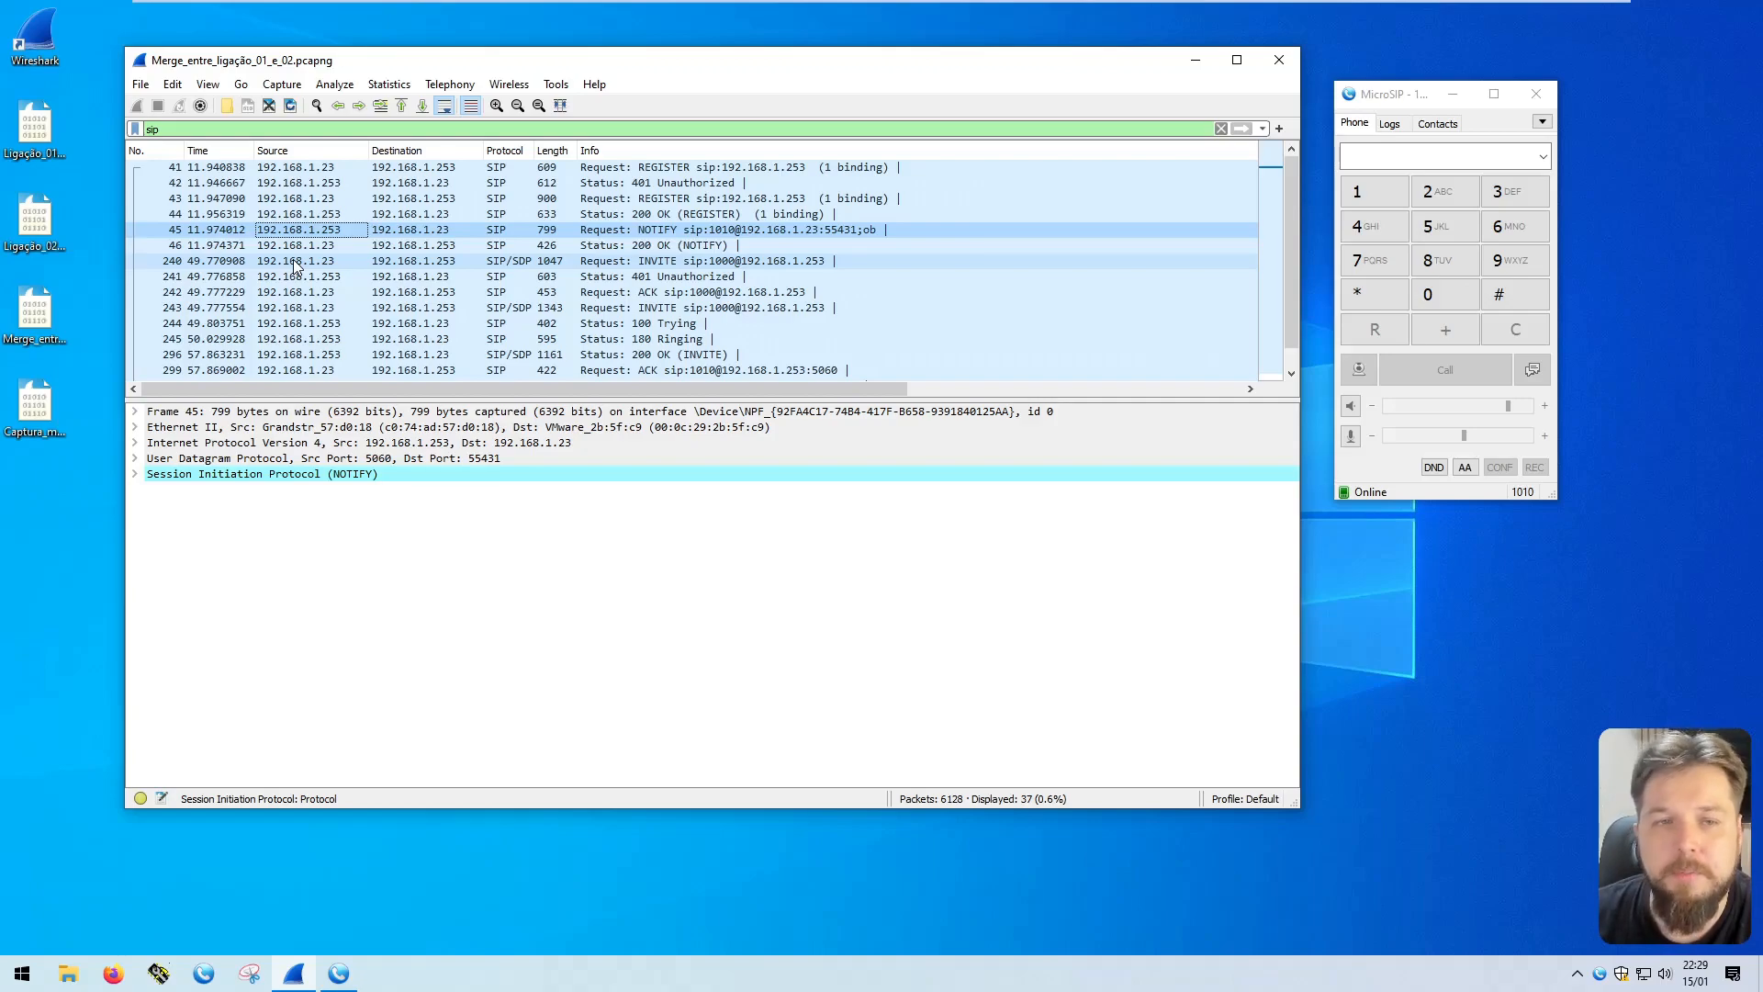
Step: Select the current display filter expression for editing
left_click(221, 129)
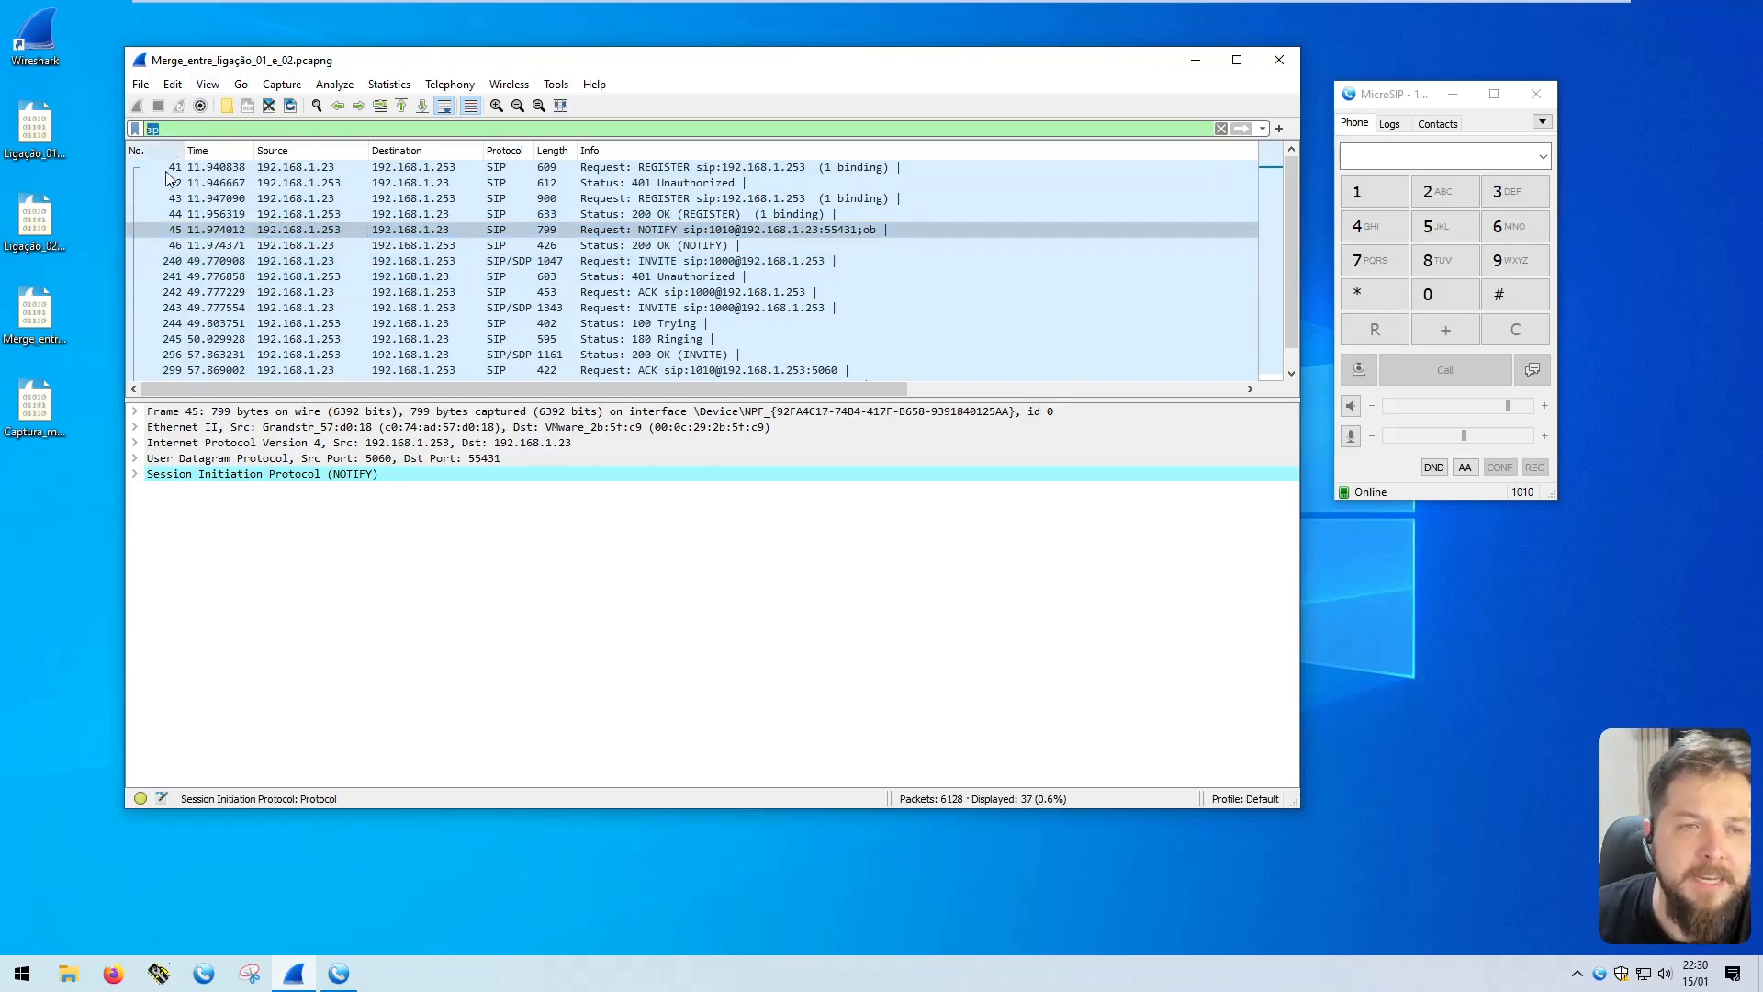